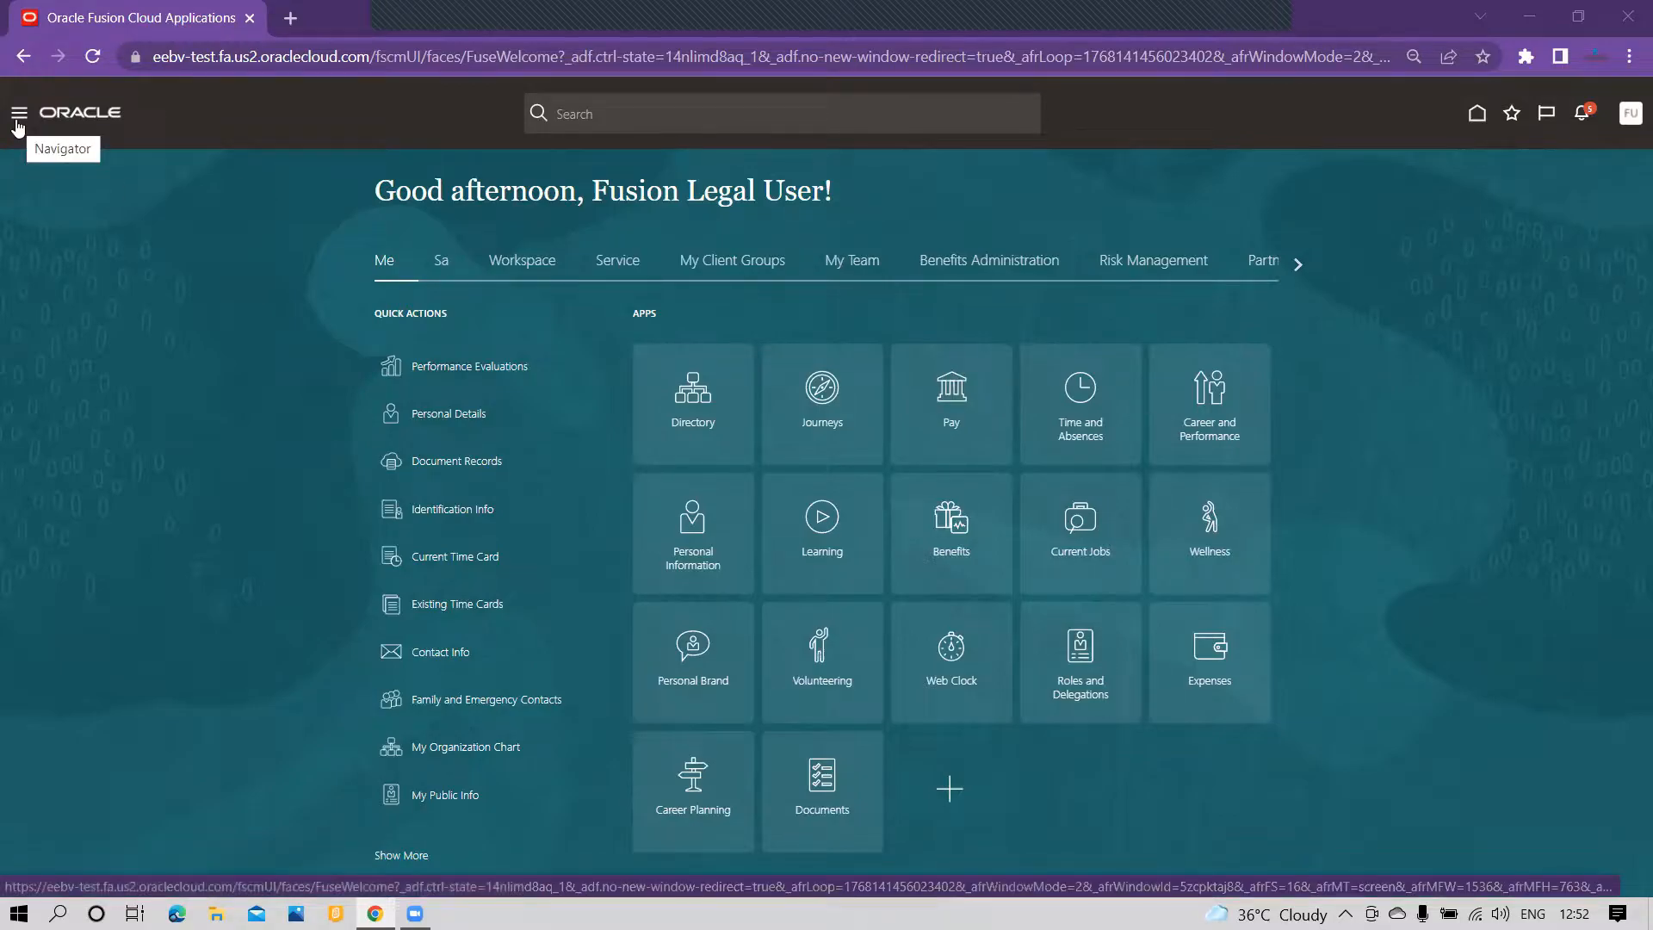
# Step: Open the Security Console from the Tools group and start creating a new role
pyautogui.click(19, 113)
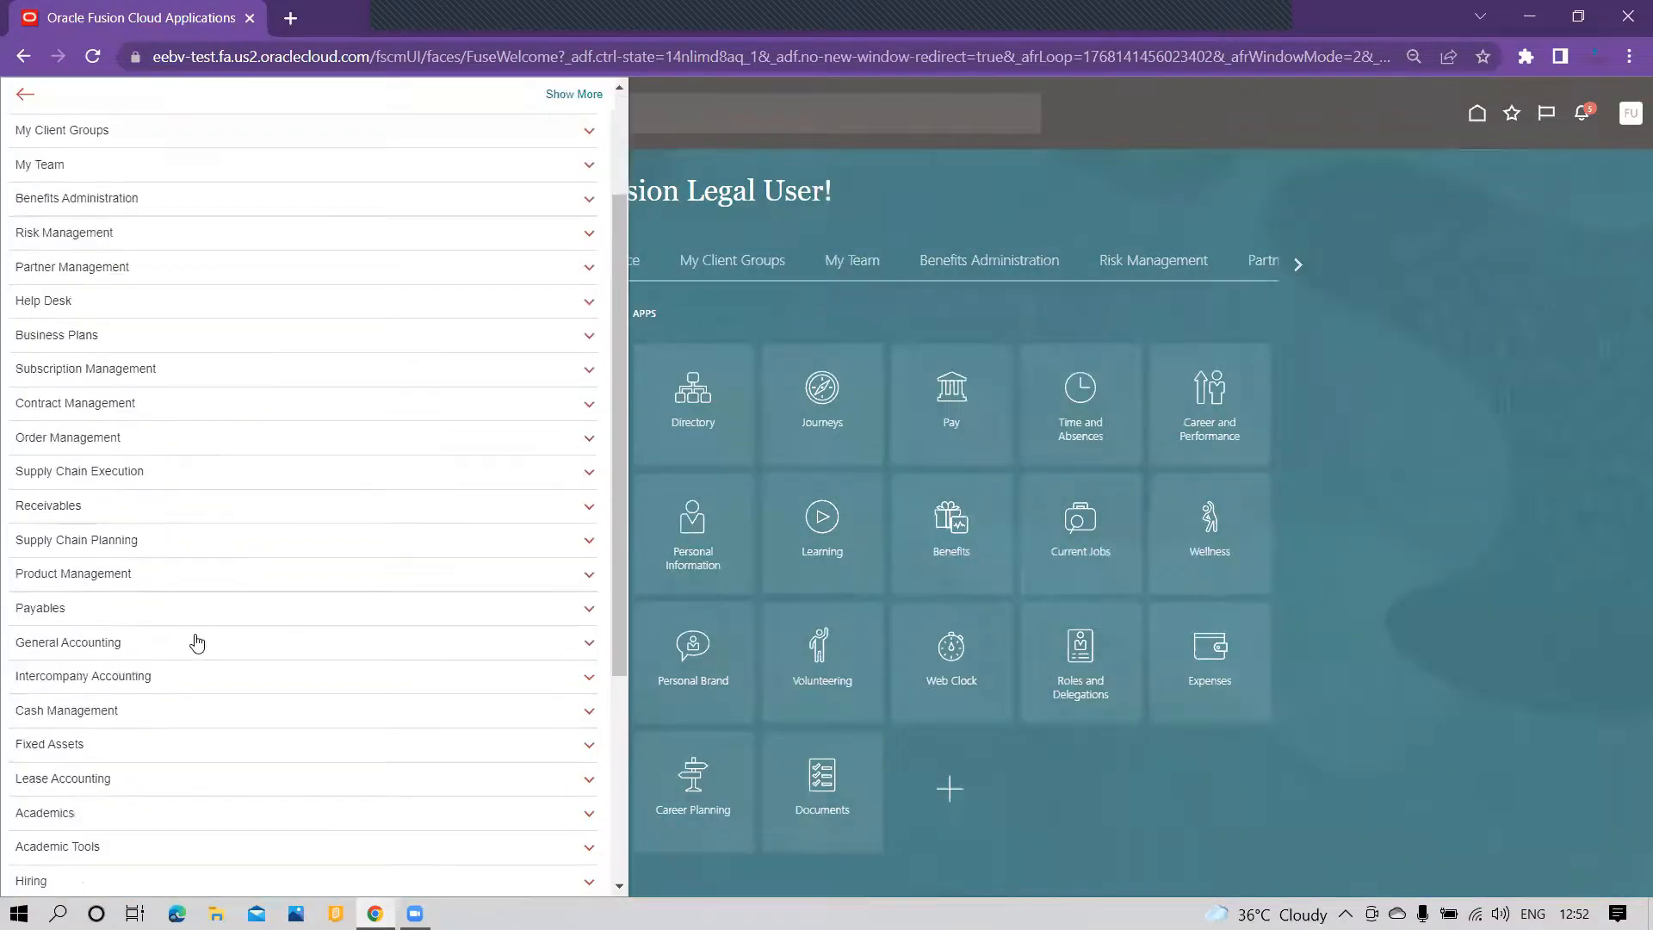
pyautogui.scroll(-3, 195, 642)
pyautogui.click(154, 729)
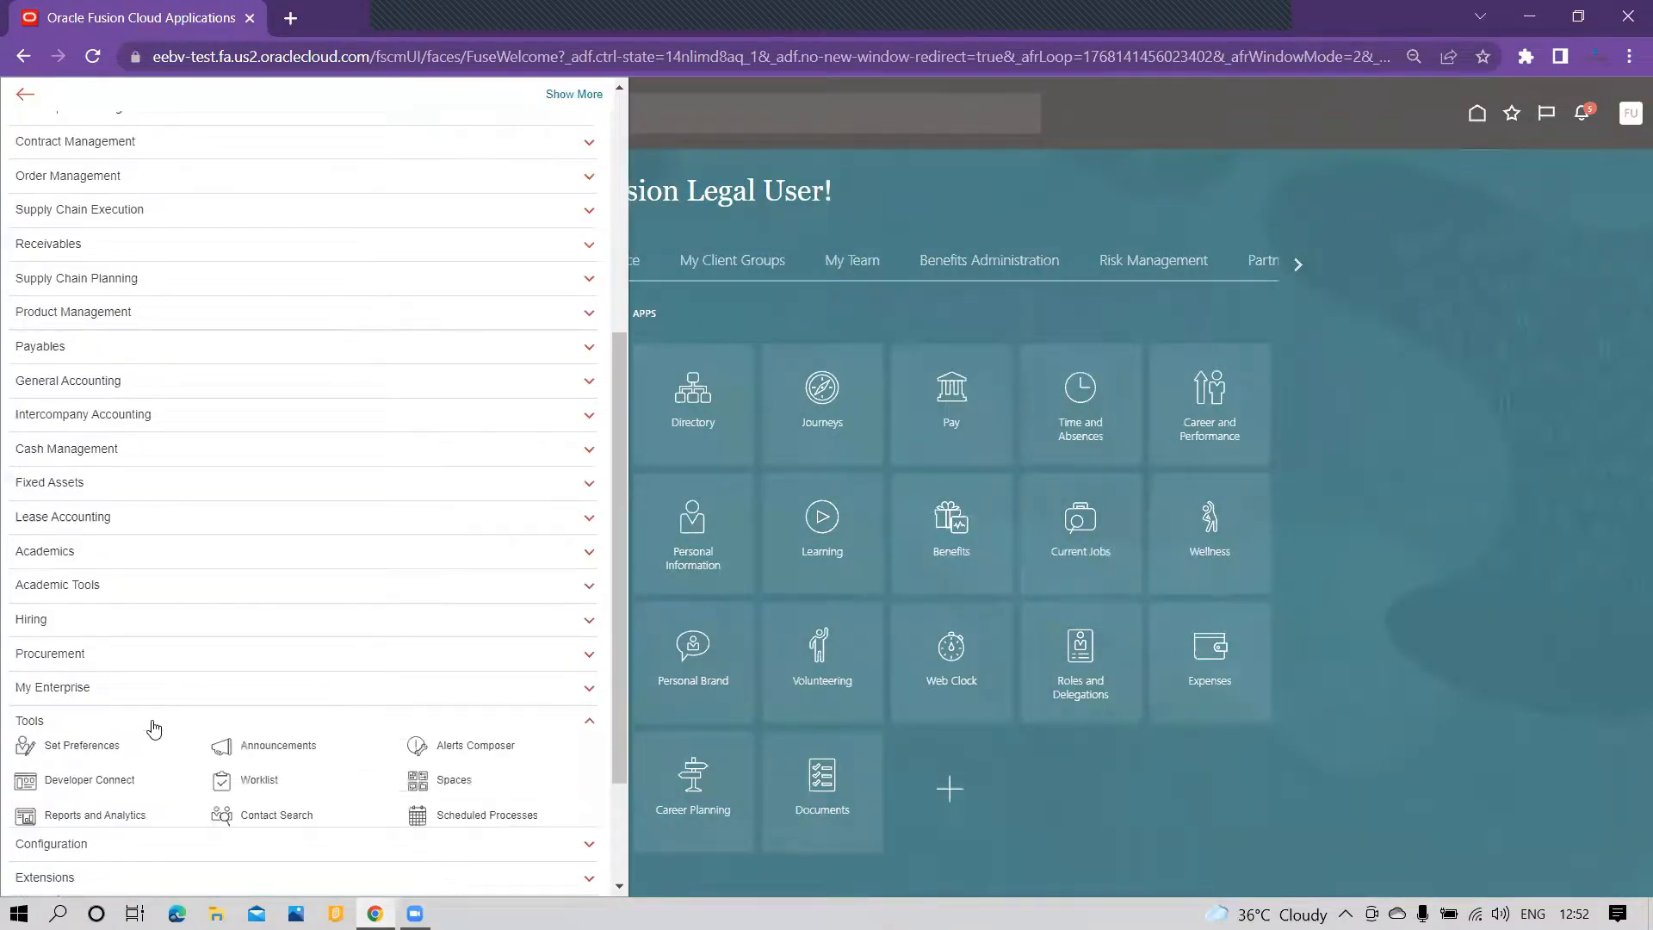
pyautogui.scroll(-2, 155, 729)
pyautogui.scroll(-1, 168, 727)
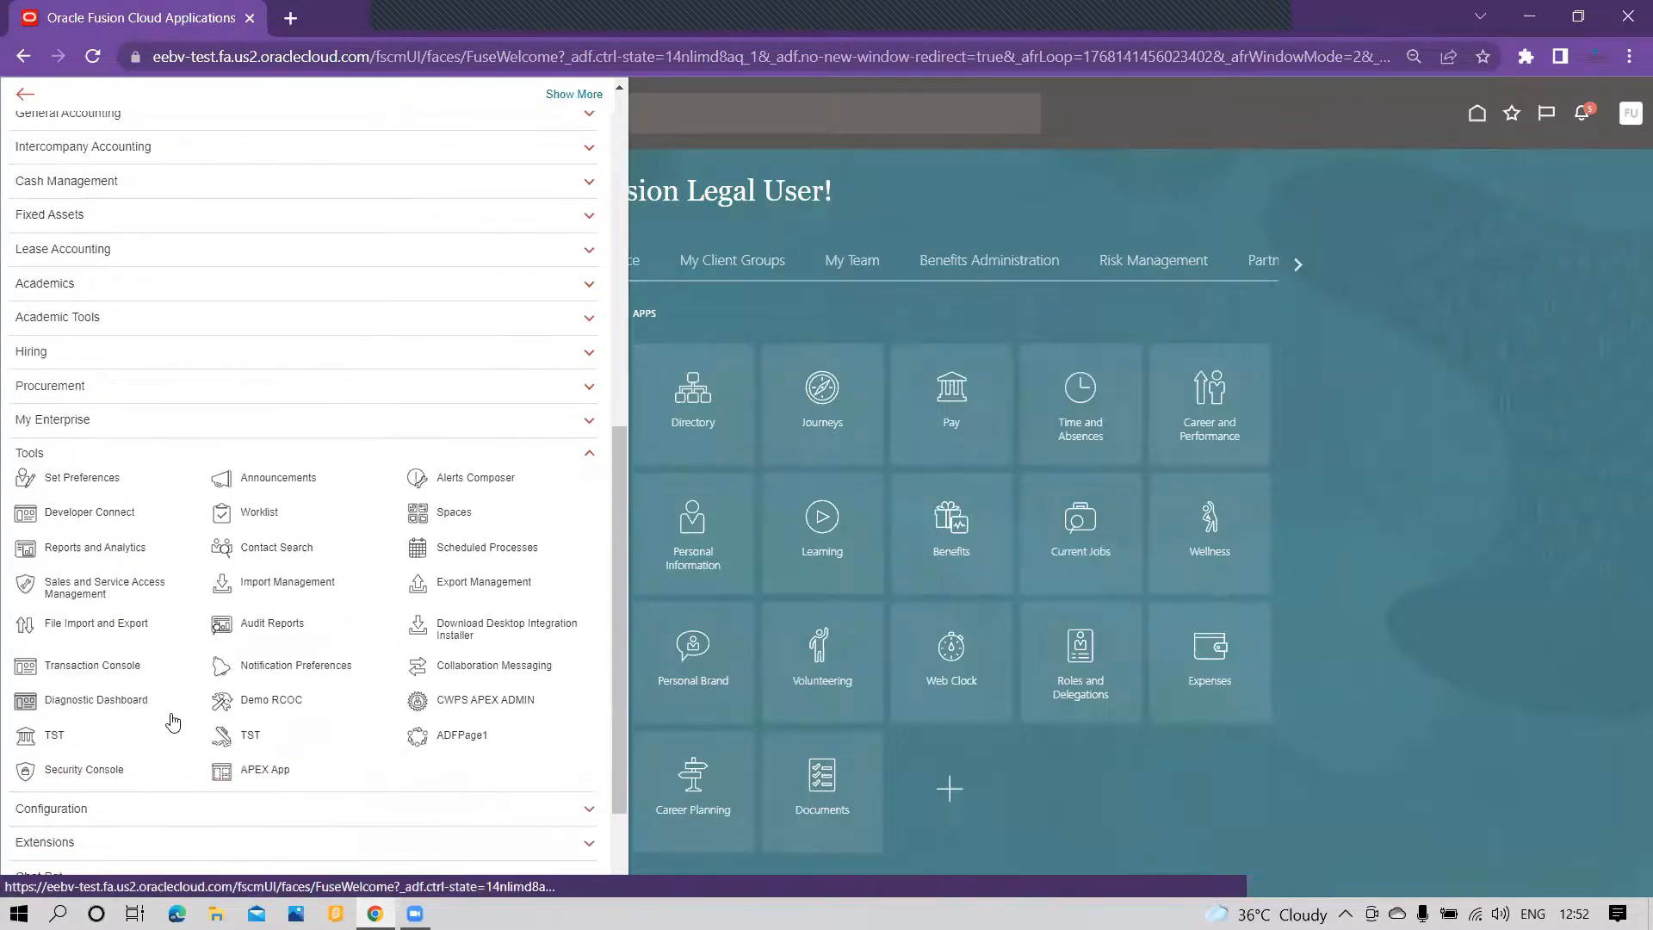
pyautogui.click(99, 769)
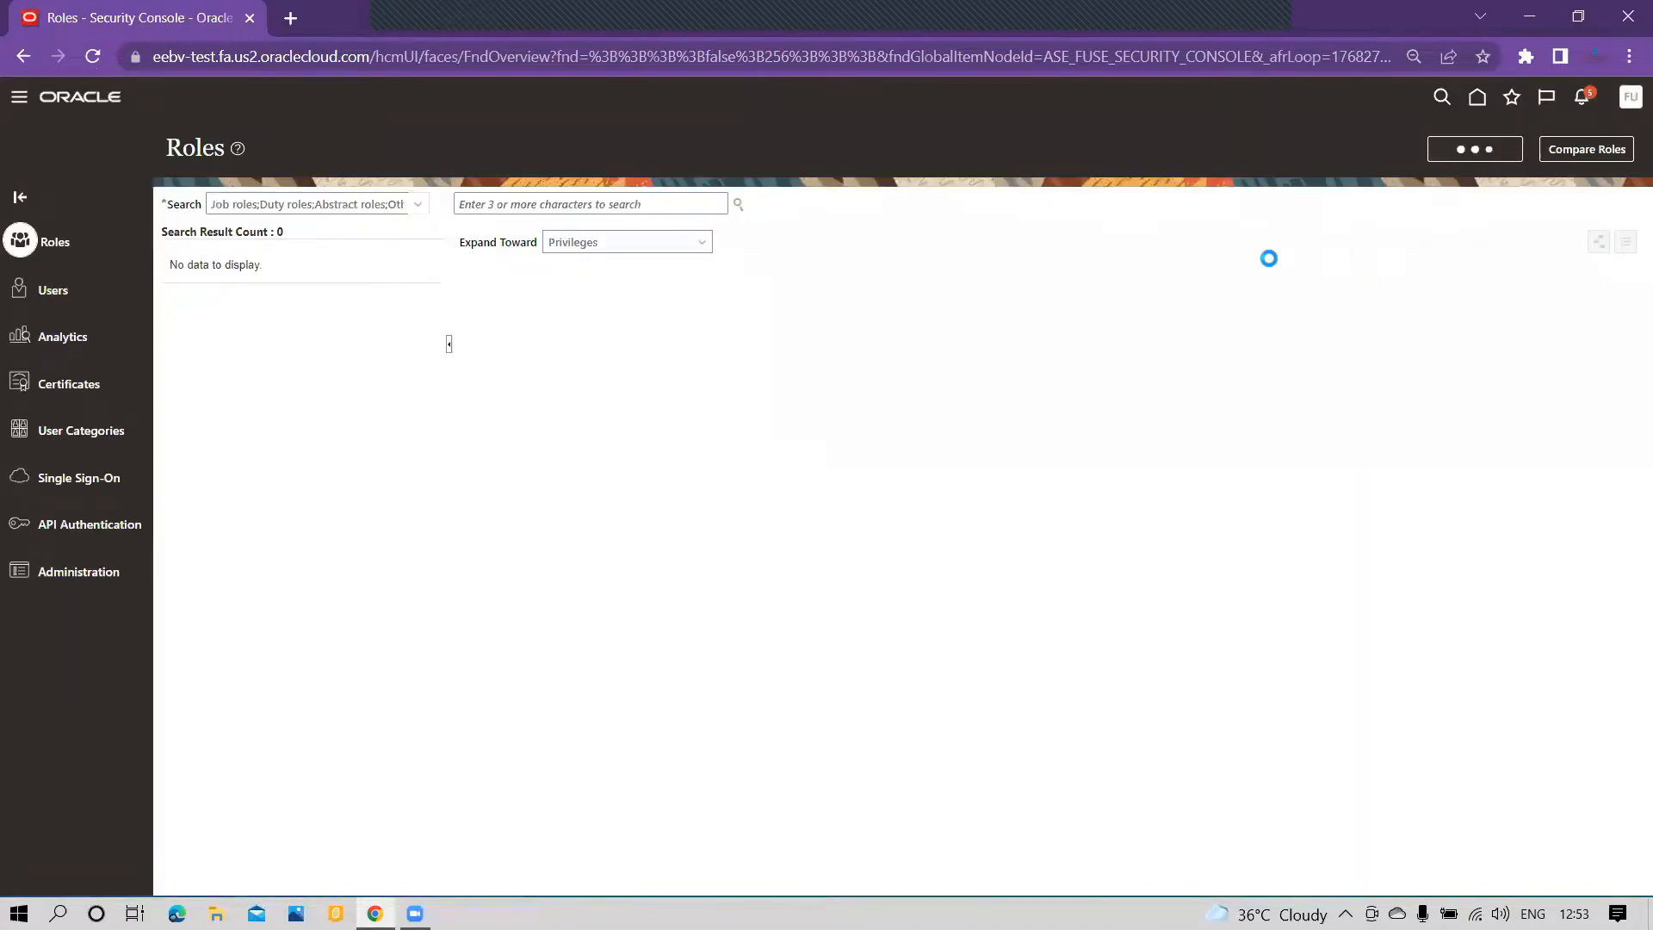
# Step: Name the new role User Defined Infolets Custom and give it the role code USER_DEFINED
pyautogui.click(866, 263)
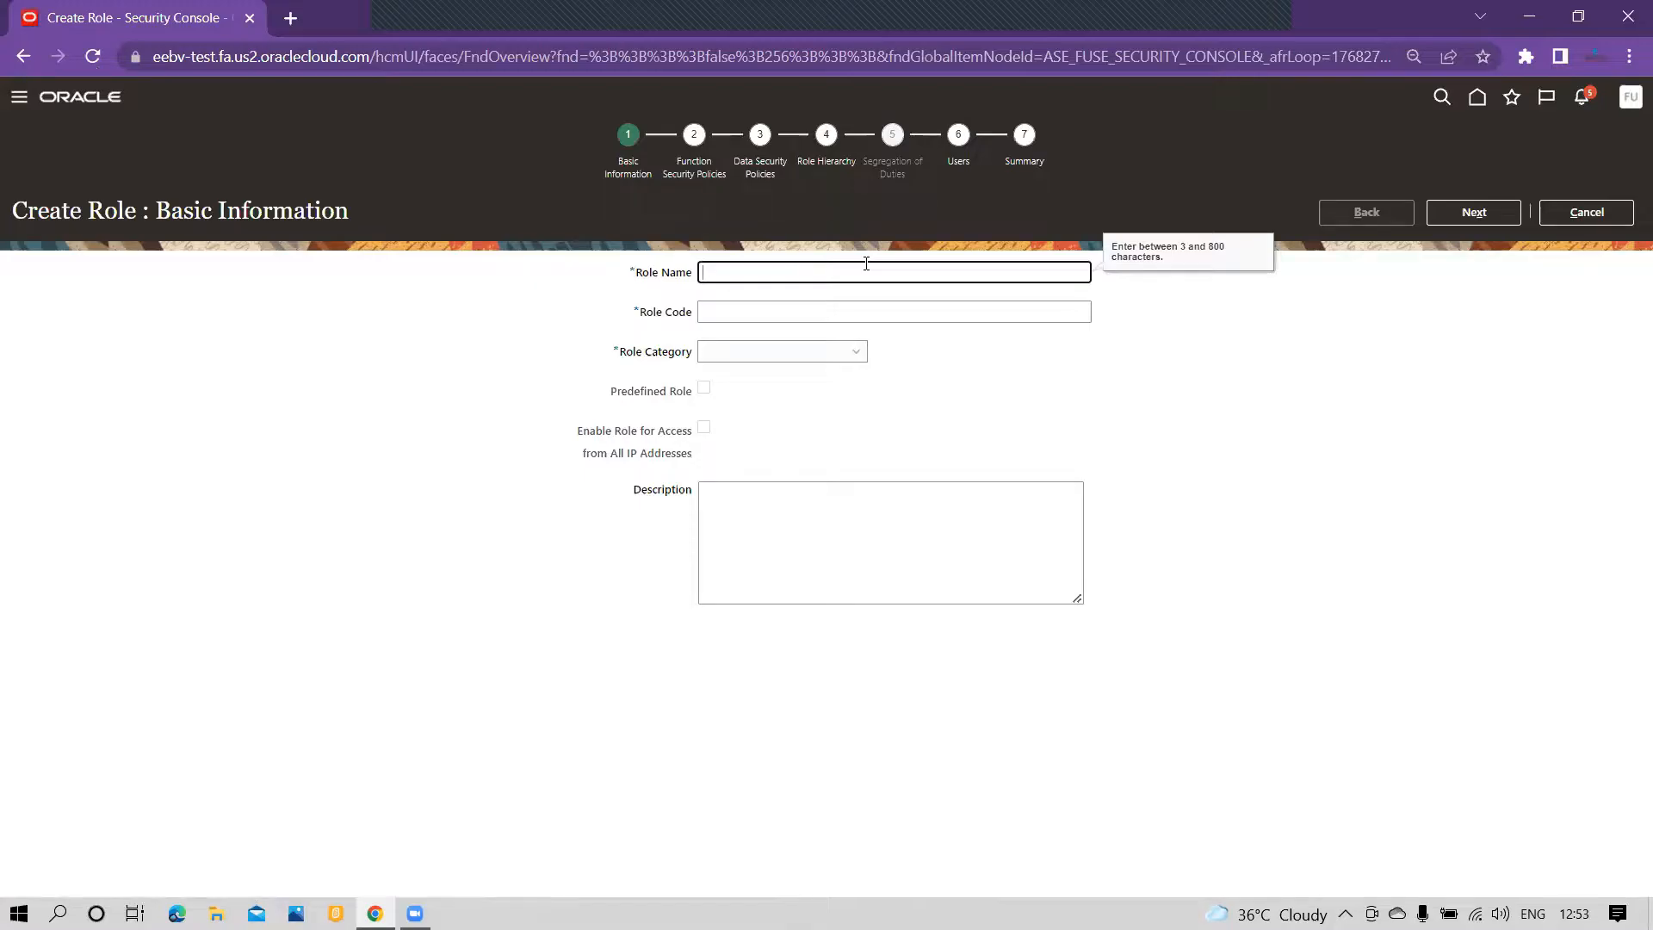
pyautogui.write('User Defined Infolets Custom')
pyautogui.click(826, 315)
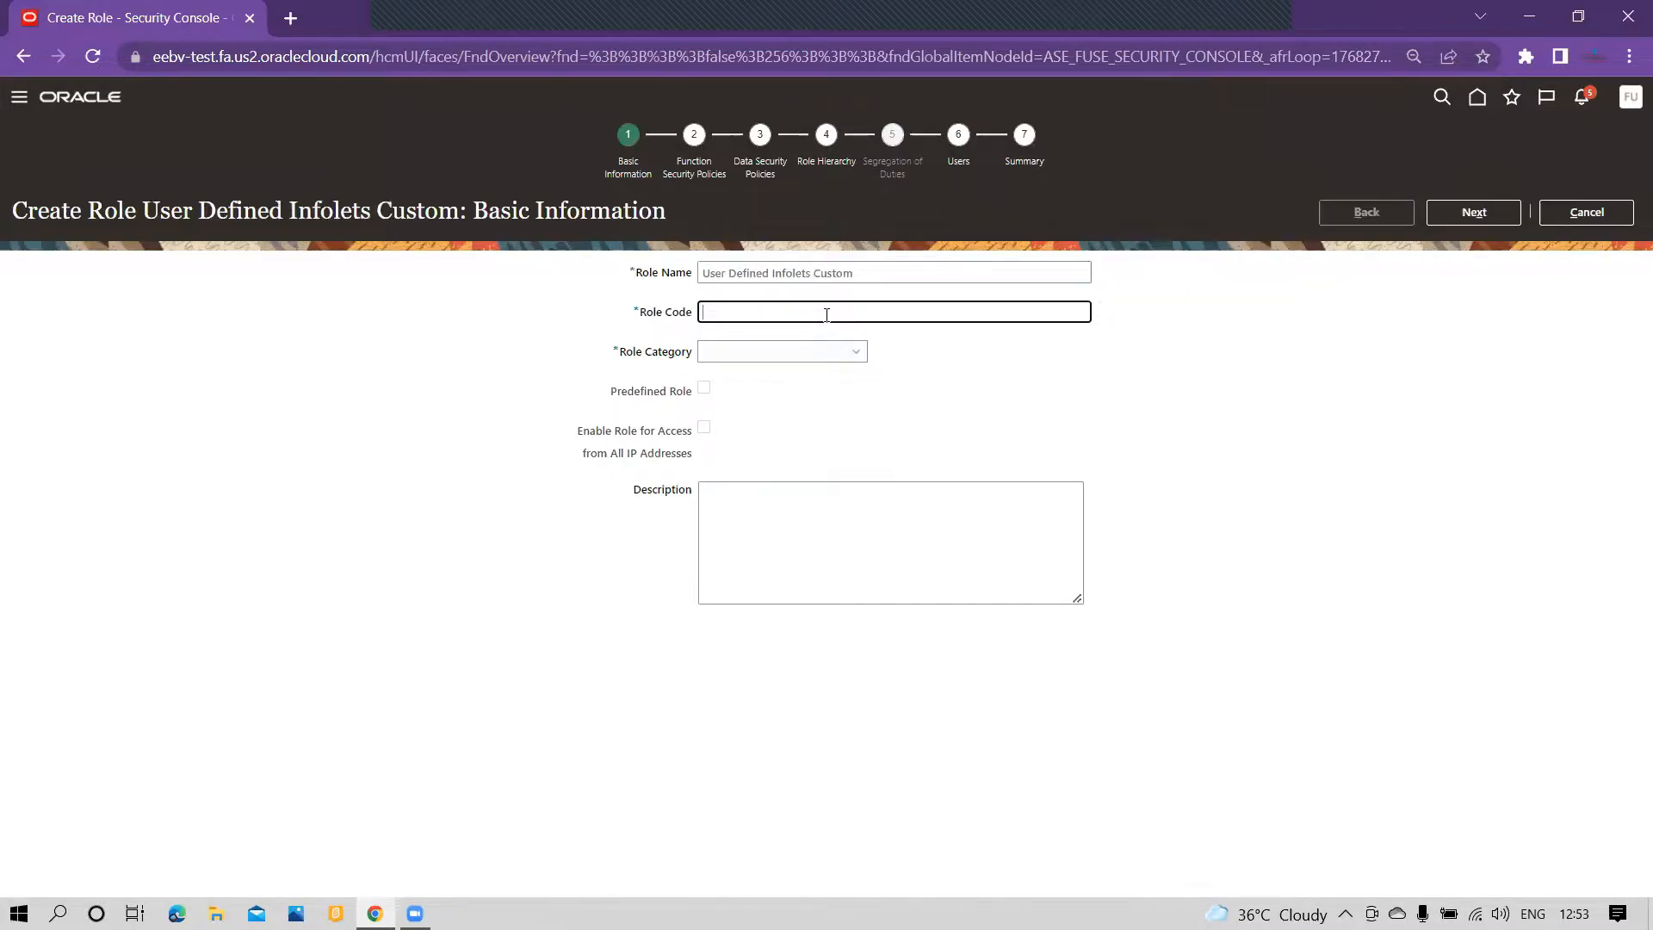
pyautogui.write('USER')
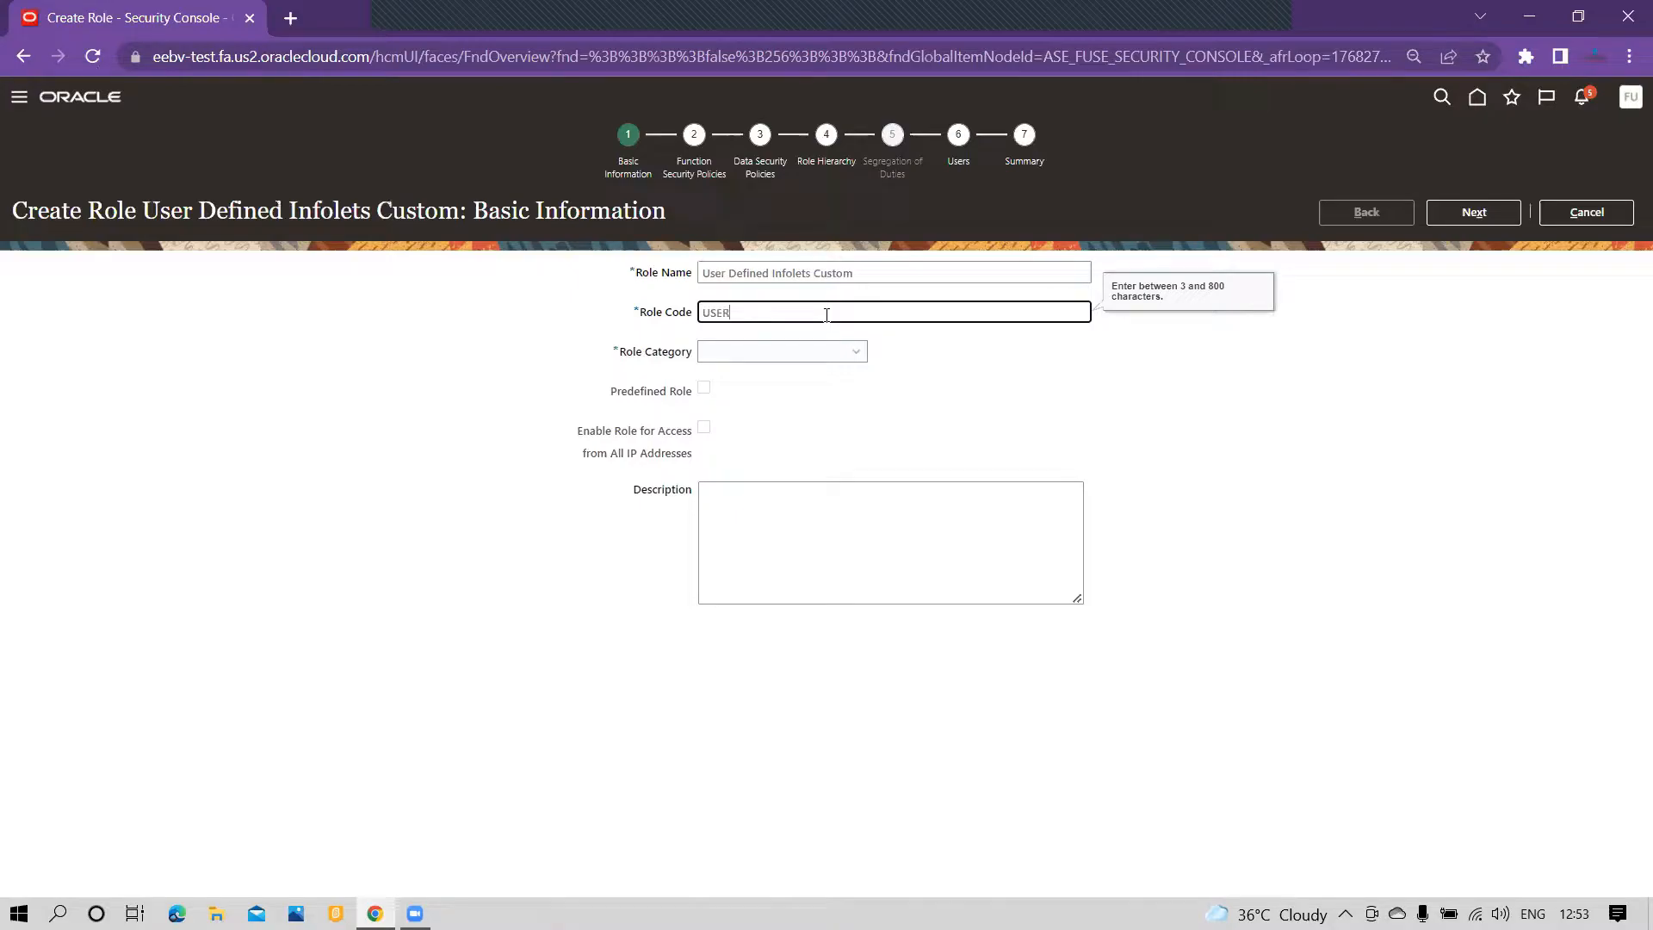
pyautogui.write('_DEFINED')
# Step: Set the role category to Common - Abstract Roles and continue to the function security policies
pyautogui.click(853, 354)
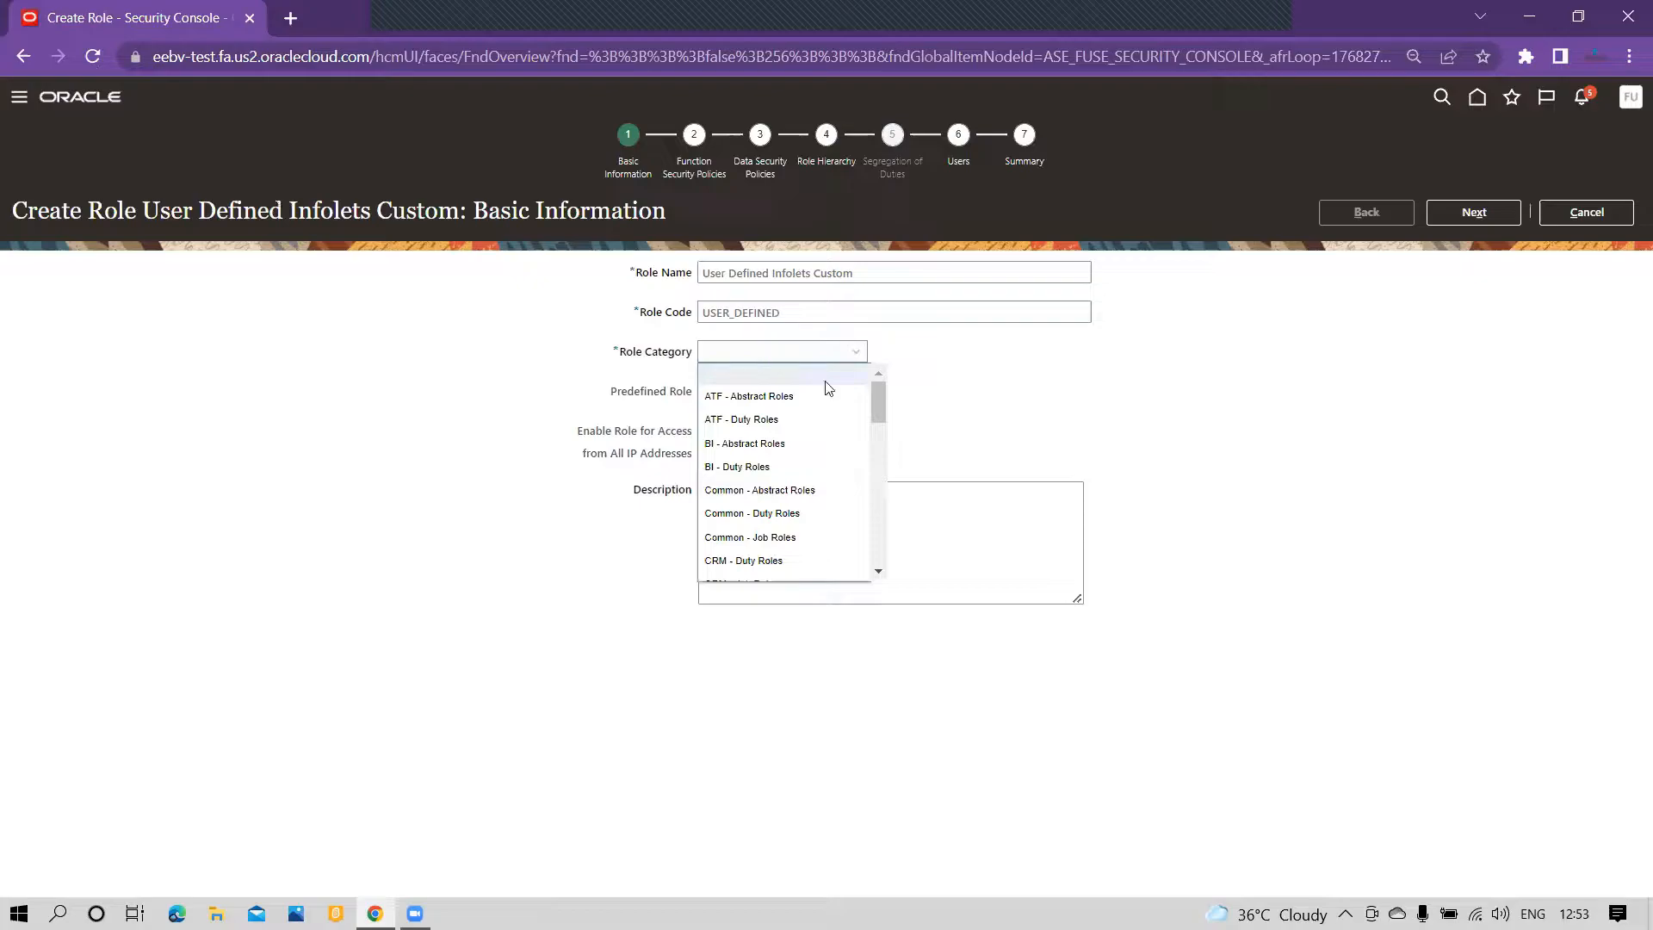
pyautogui.click(818, 491)
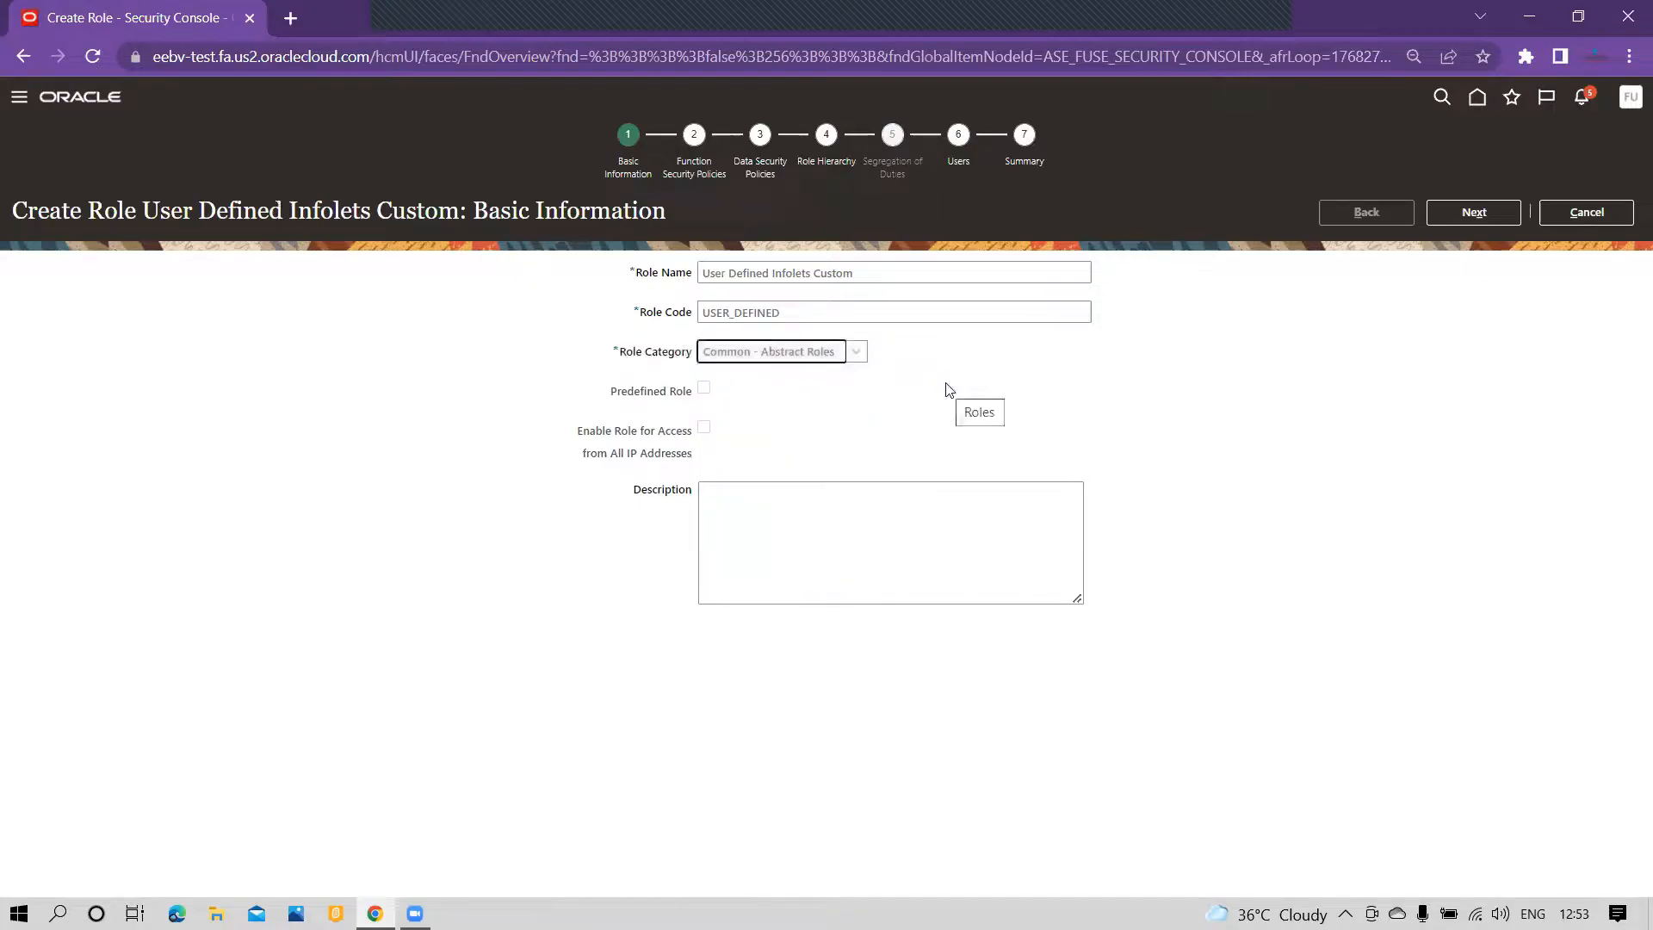
pyautogui.click(927, 505)
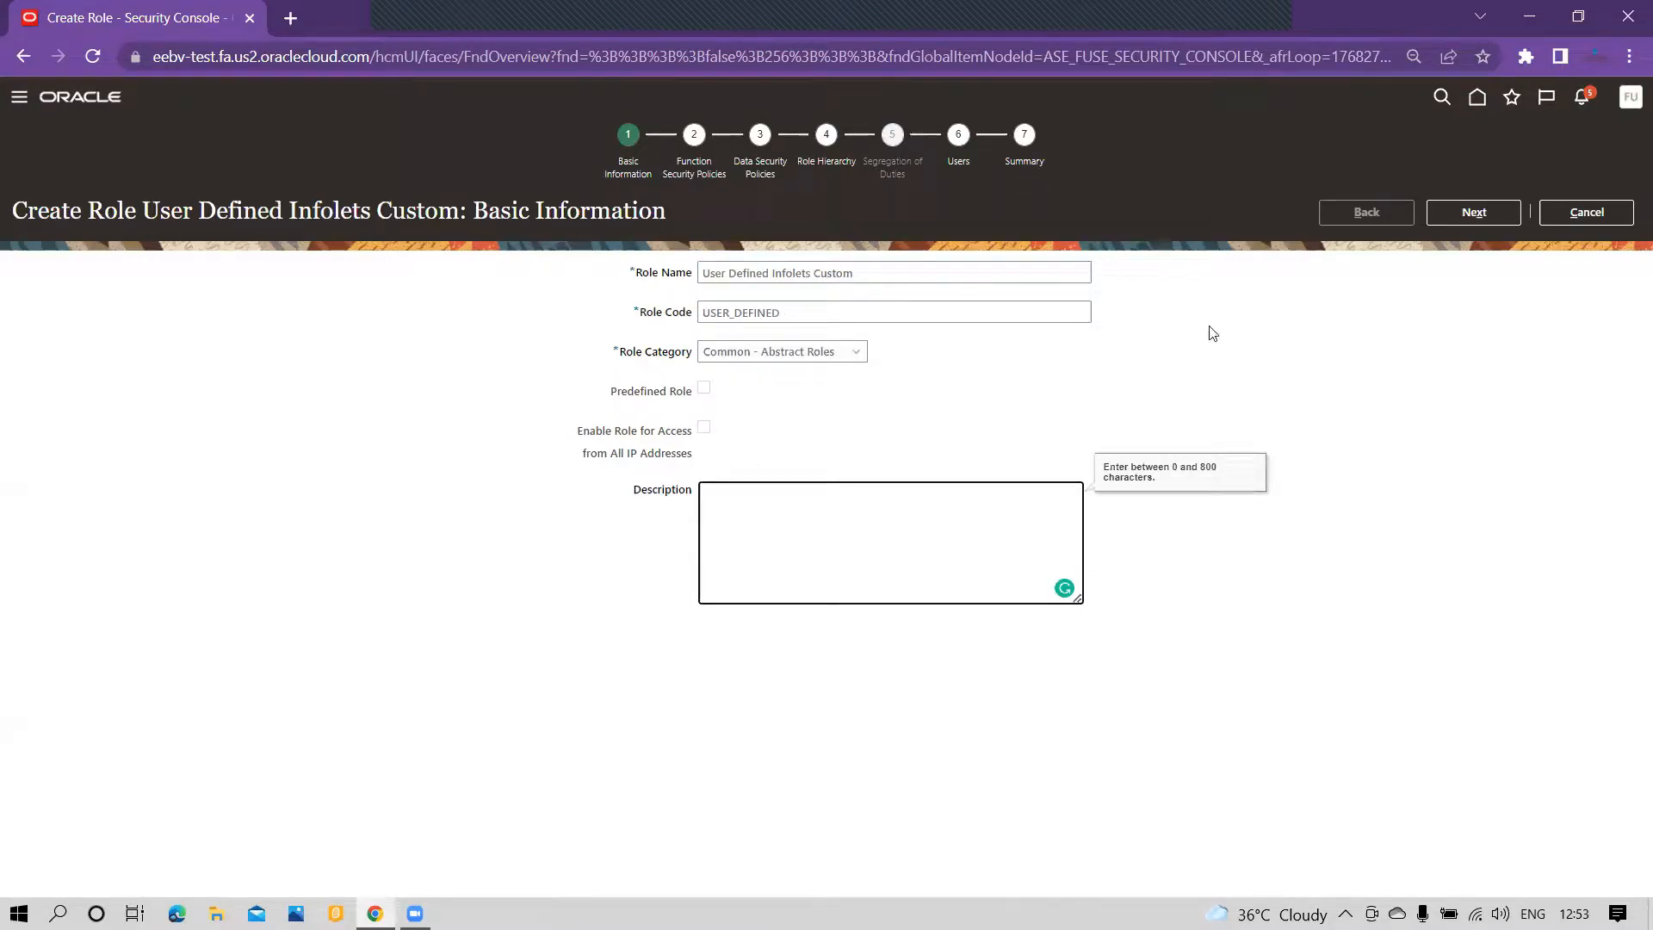
pyautogui.click(1452, 225)
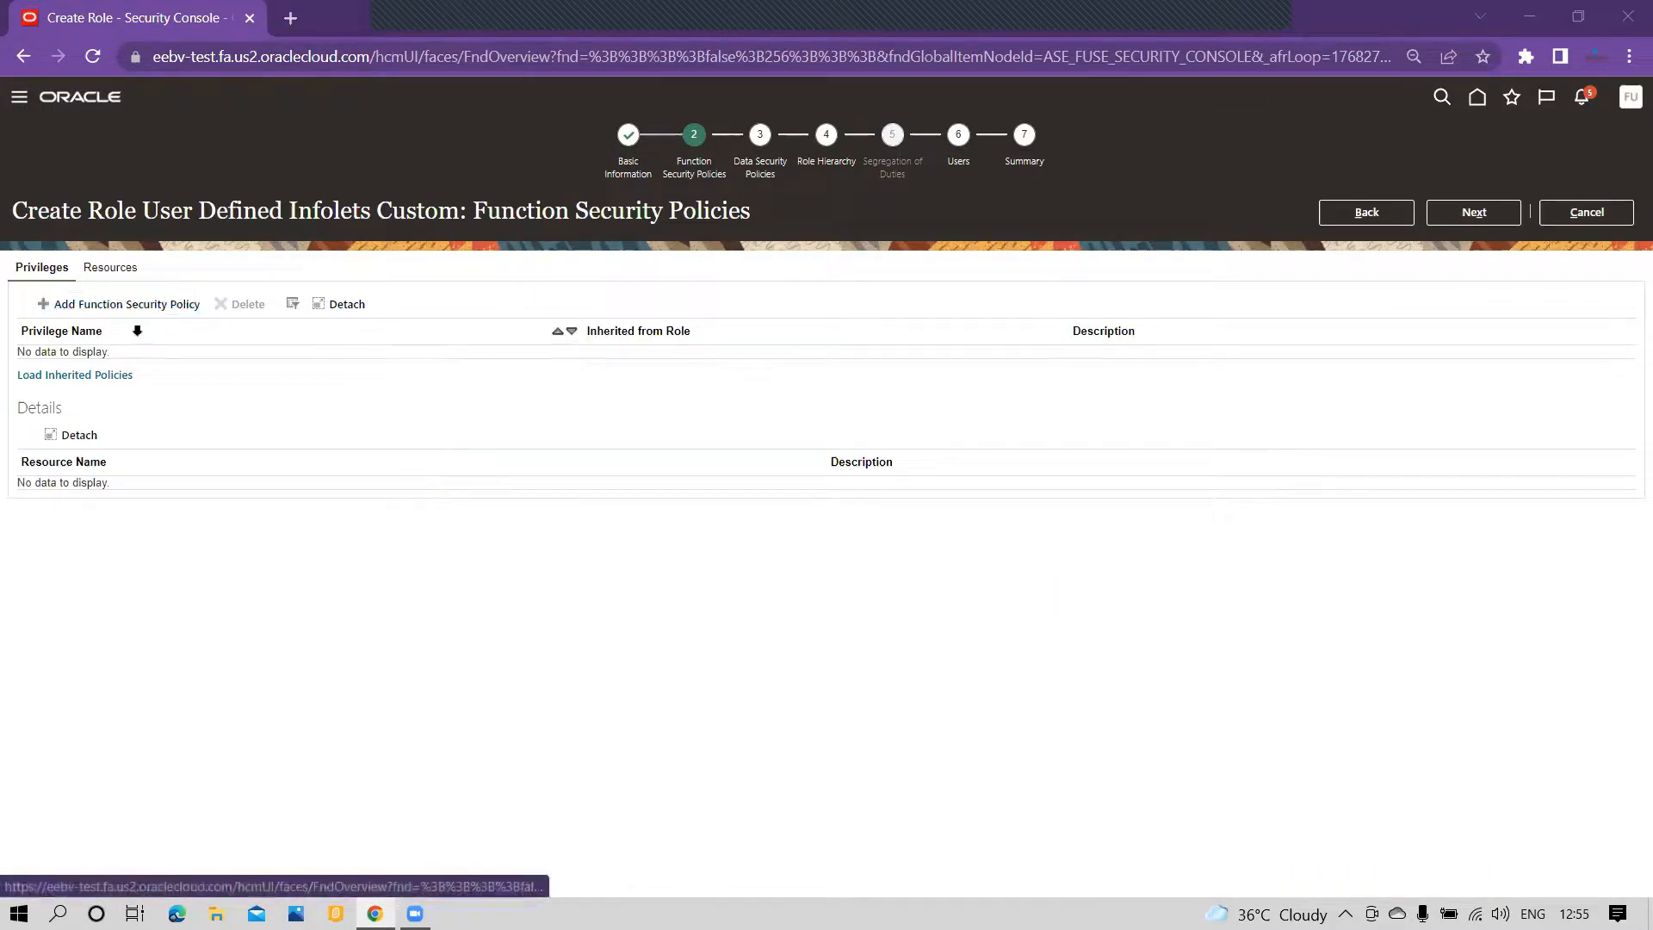
# Step: Add the View Custom Infolet privilege to the role as a function security policy
pyautogui.click(129, 305)
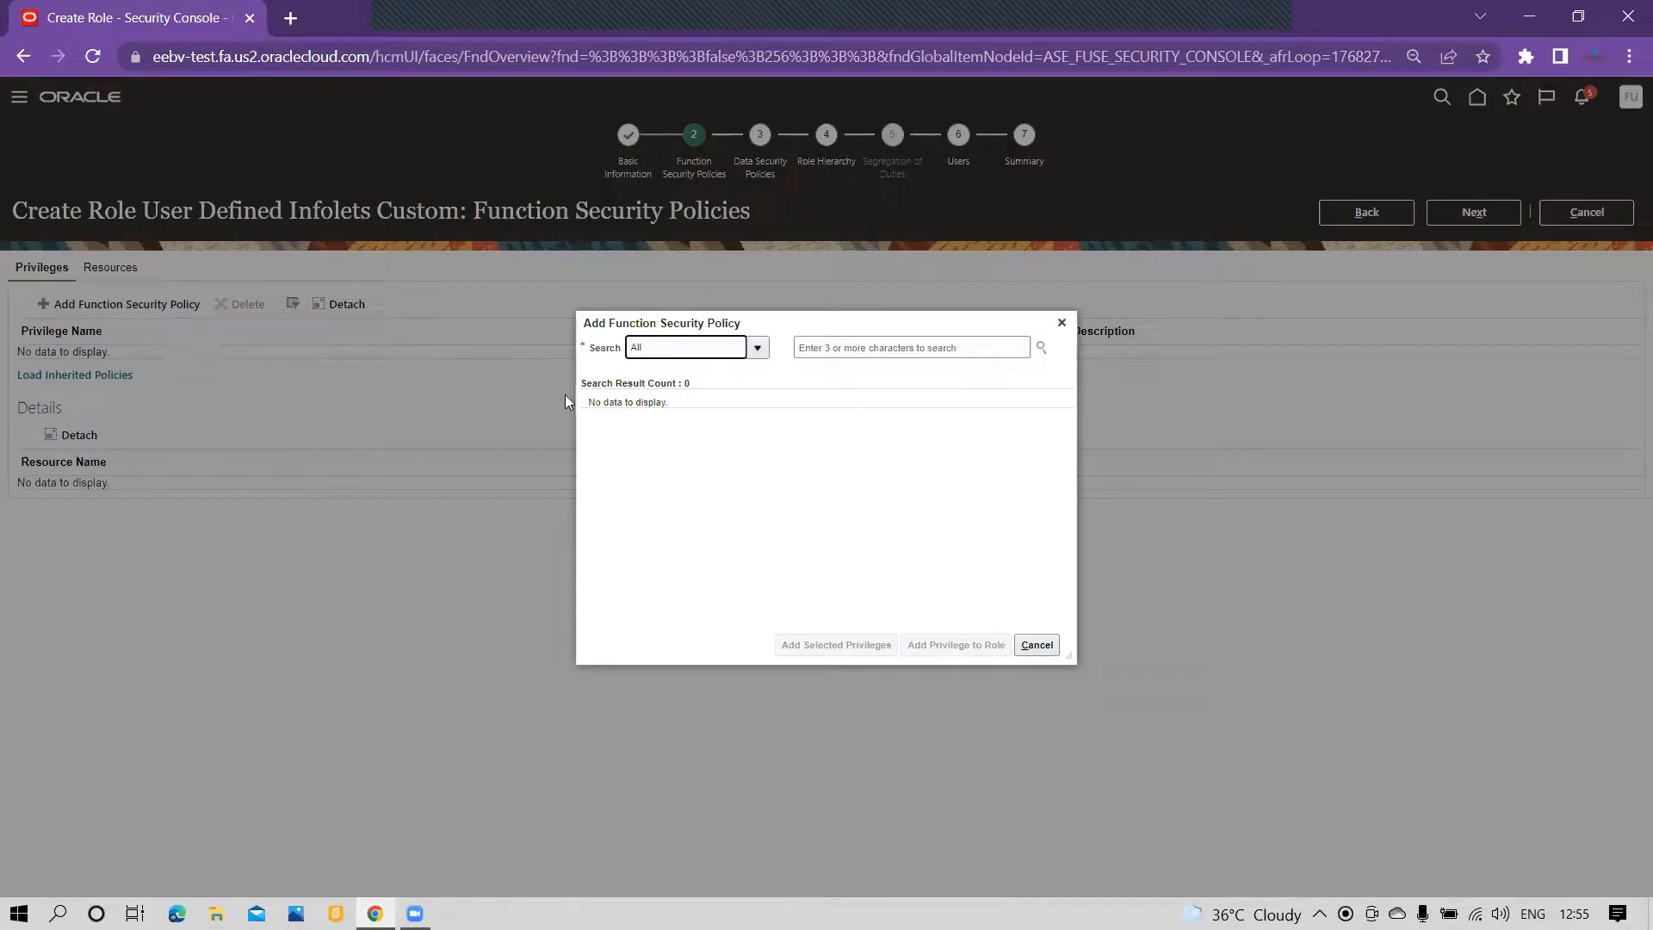
pyautogui.click(892, 354)
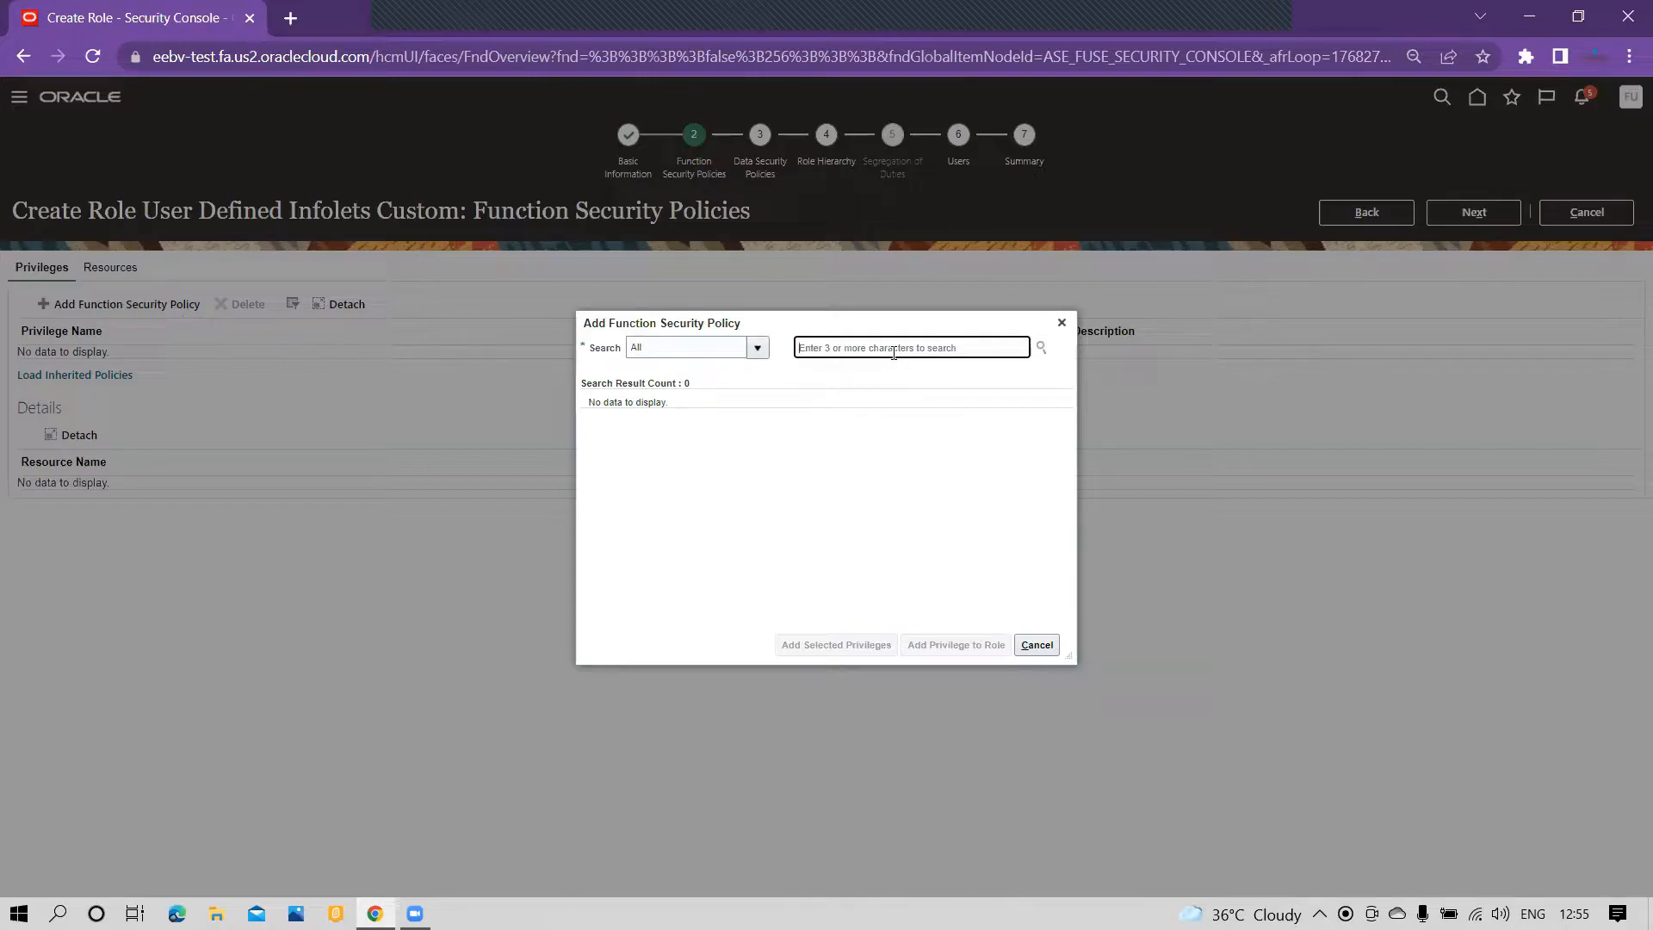
pyautogui.write('View Custo In')
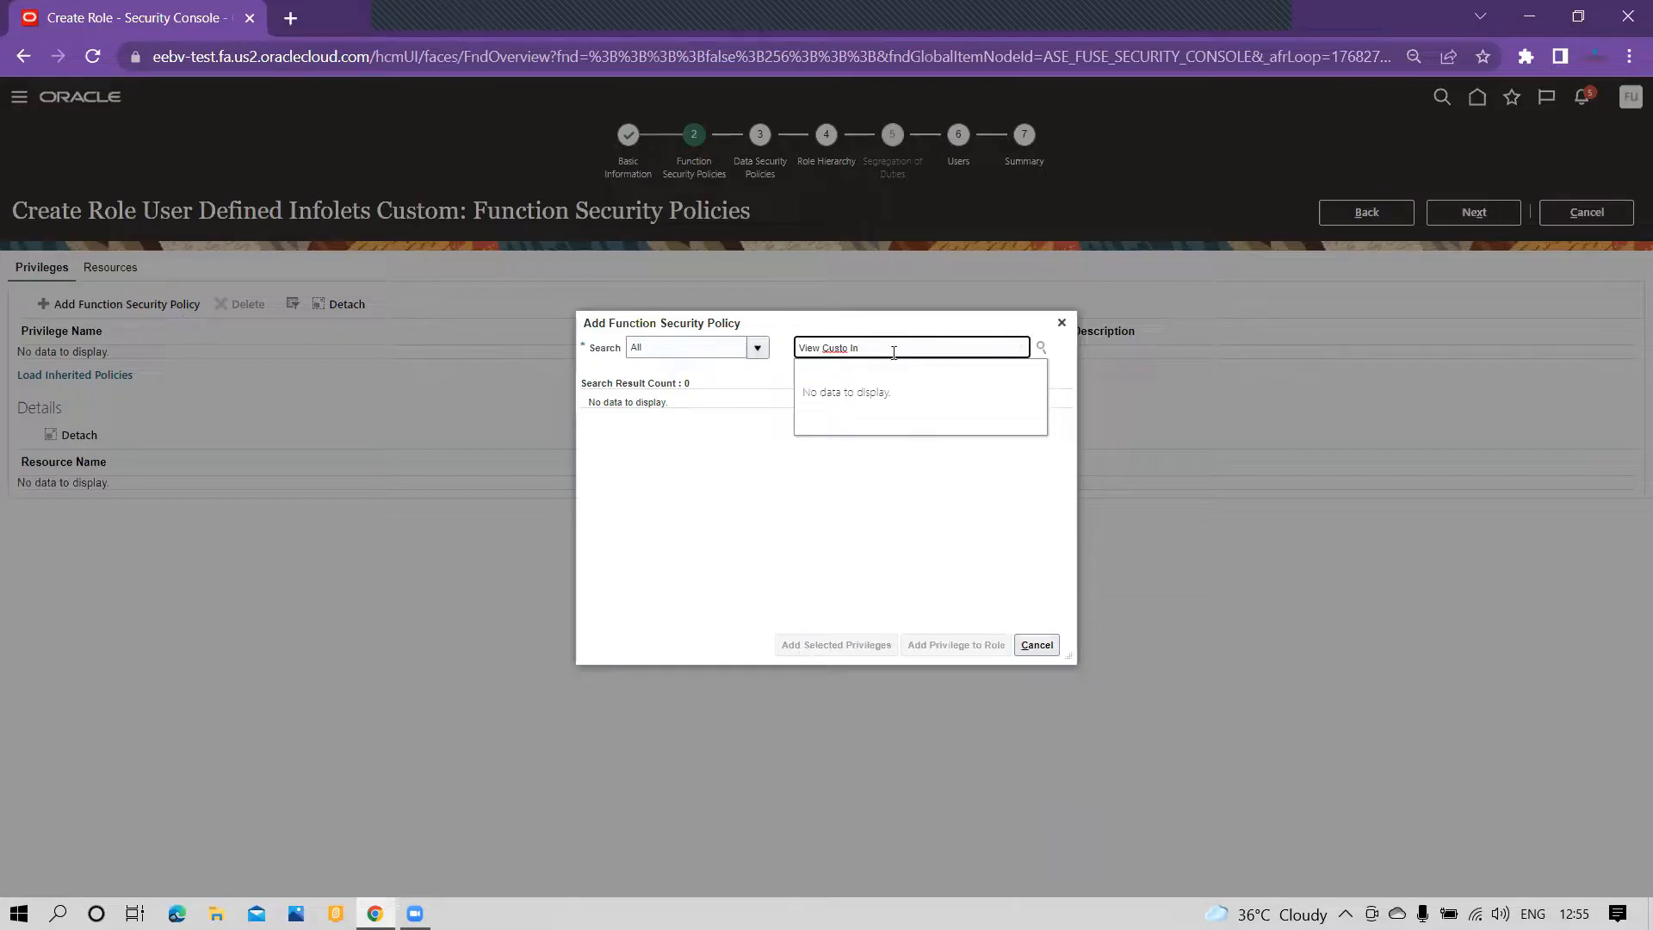
pyautogui.press('BackSpace')
pyautogui.press('BackSpace')
pyautogui.write('m In')
pyautogui.click(875, 416)
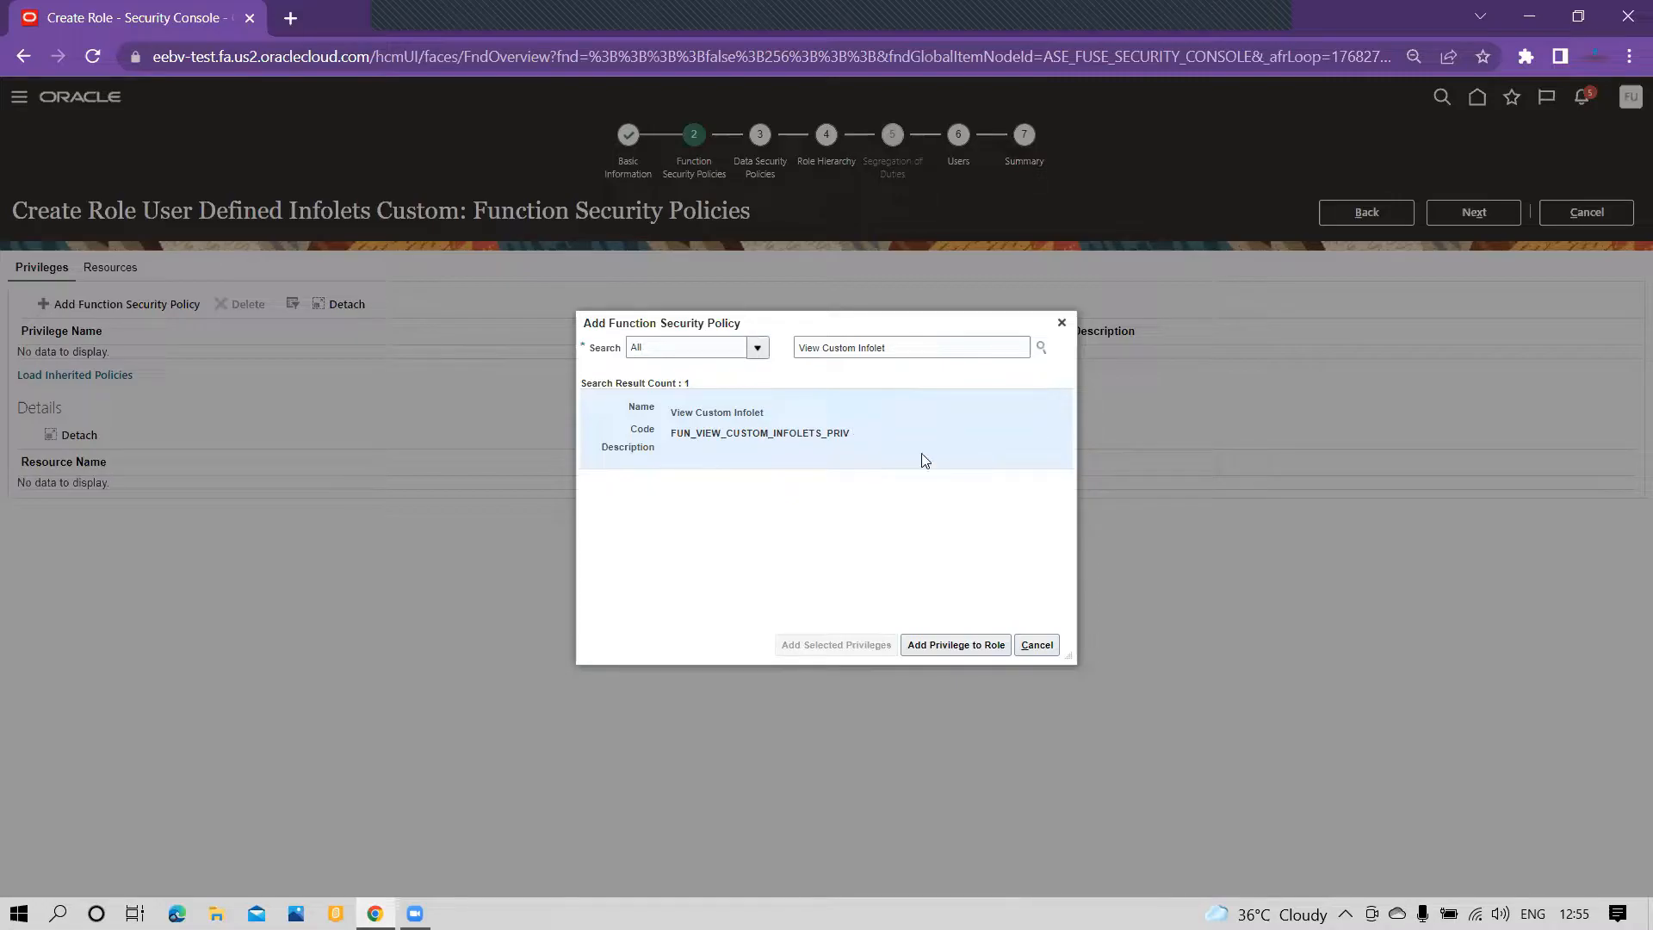
pyautogui.click(954, 644)
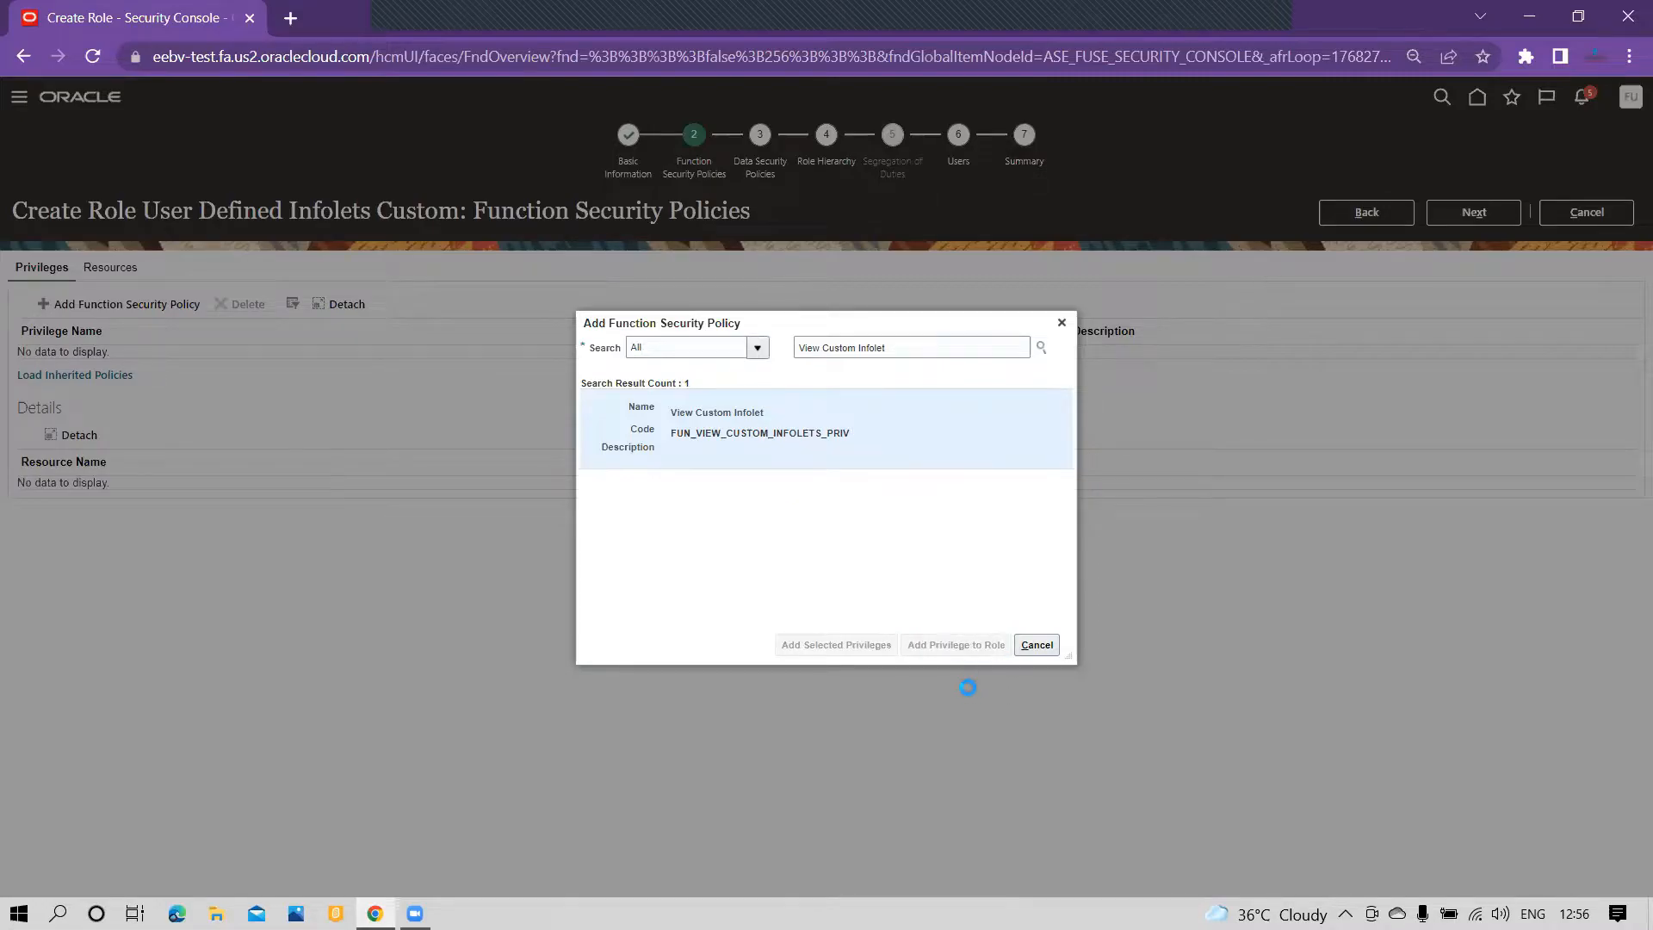
pyautogui.click(1038, 648)
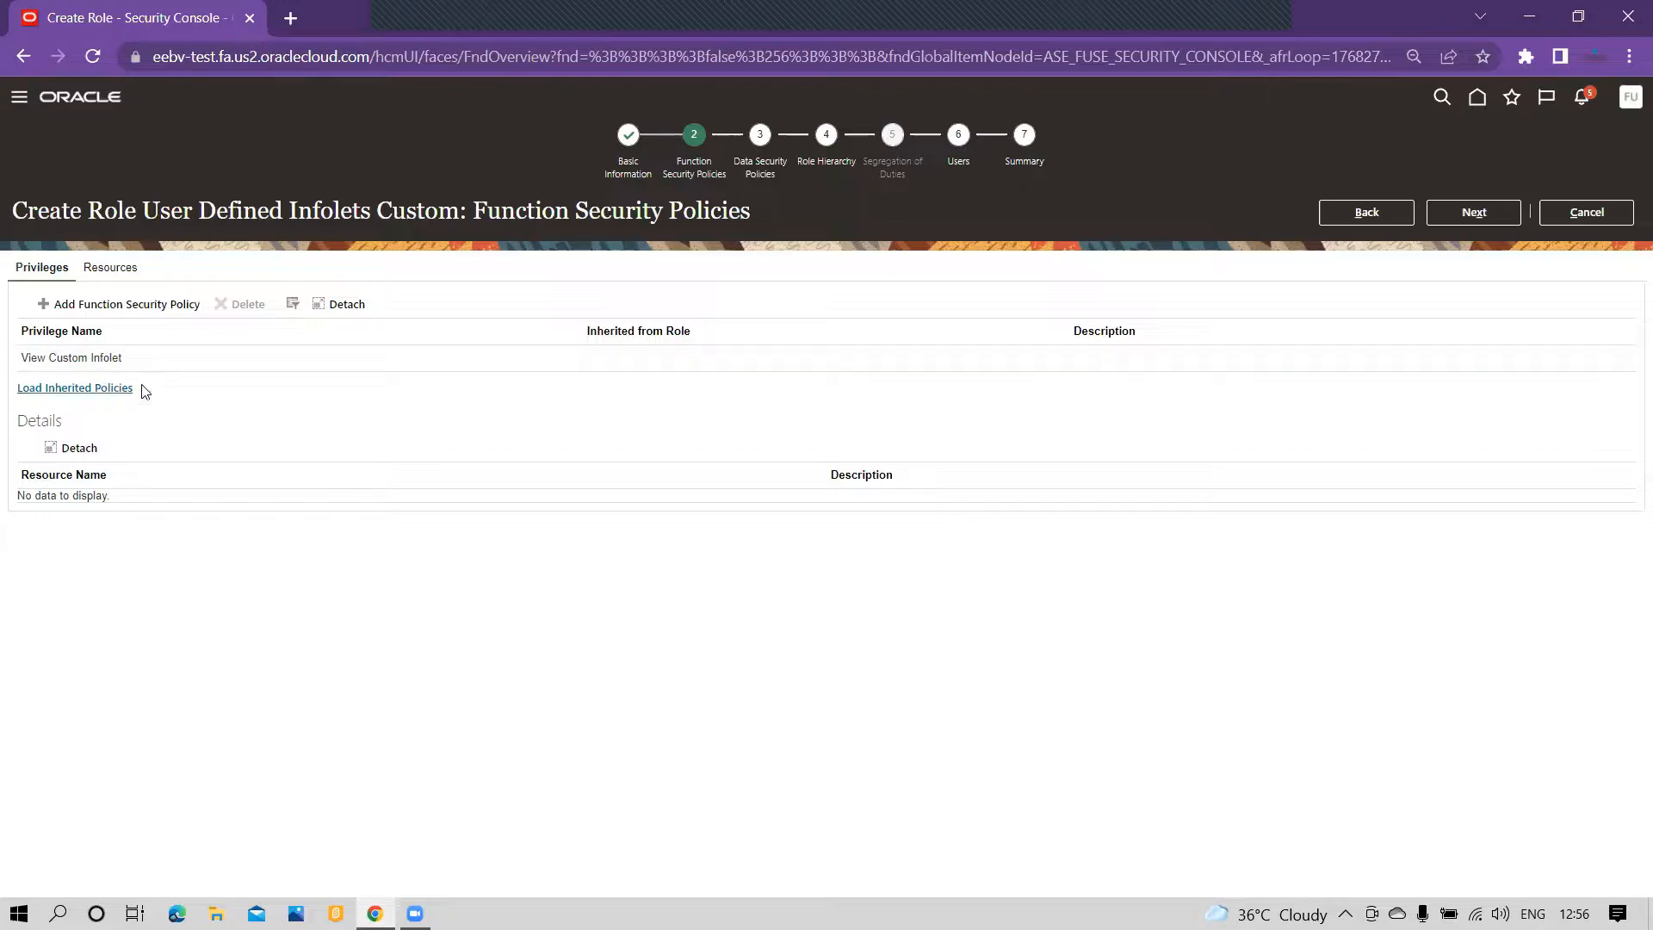
# Step: Add the user with the login FusionImp to the role at the Users stage and finish the role through its summary
pyautogui.click(1461, 217)
pyautogui.click(1461, 216)
pyautogui.click(1466, 220)
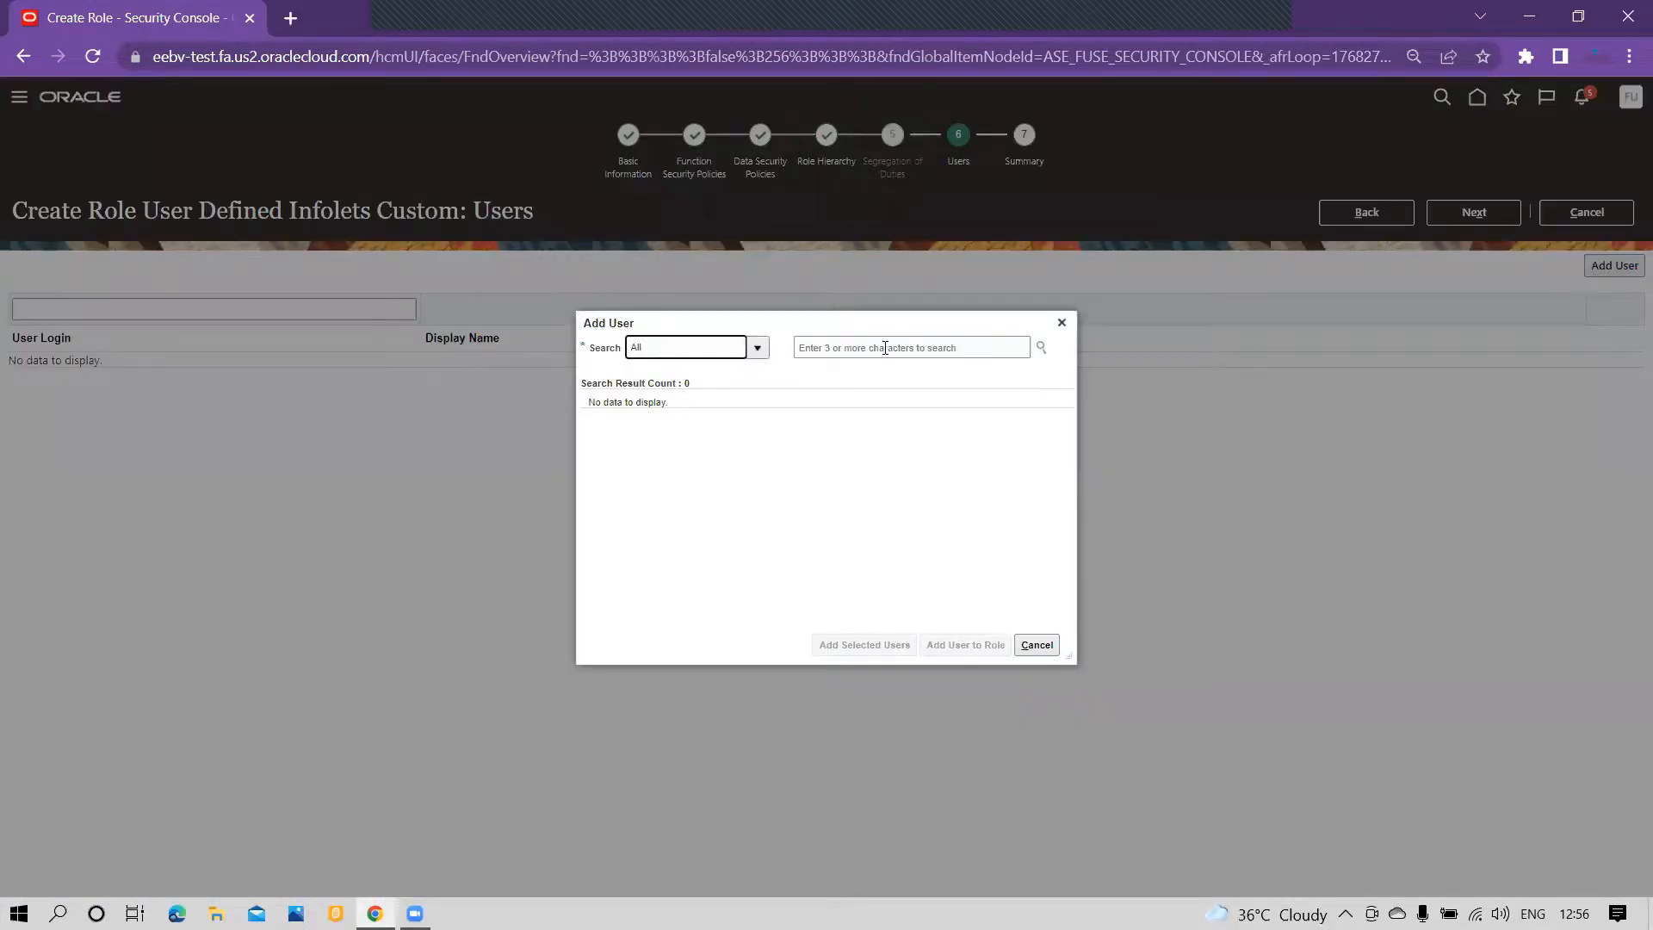
pyautogui.click(885, 348)
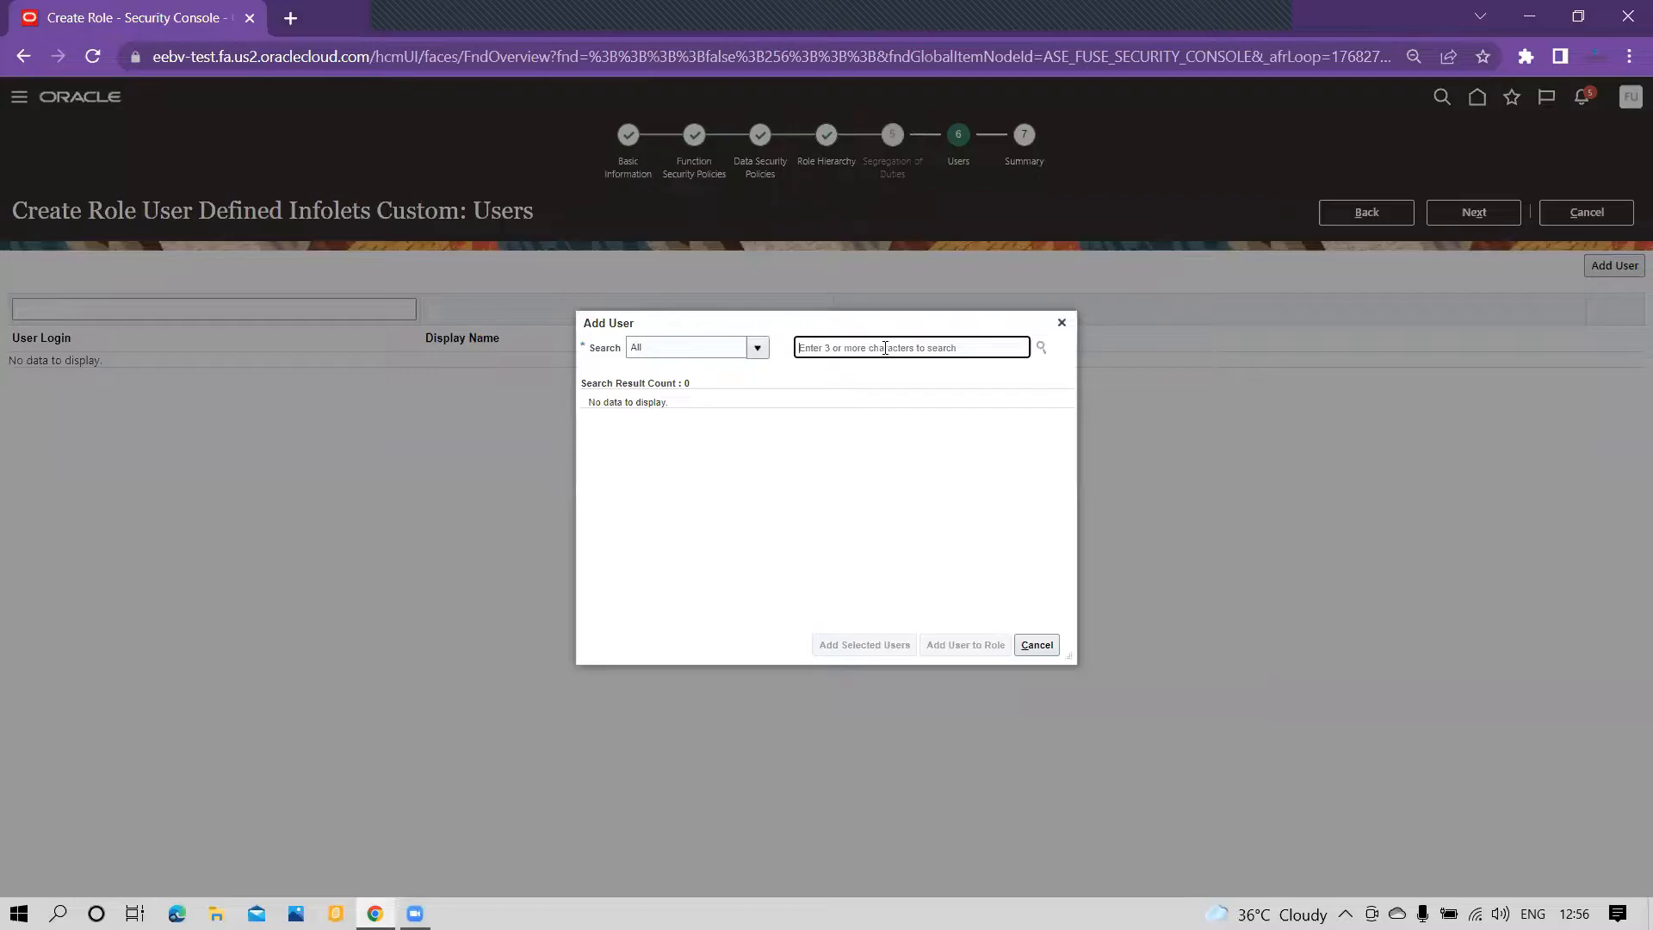
pyautogui.write('fusionimpl')
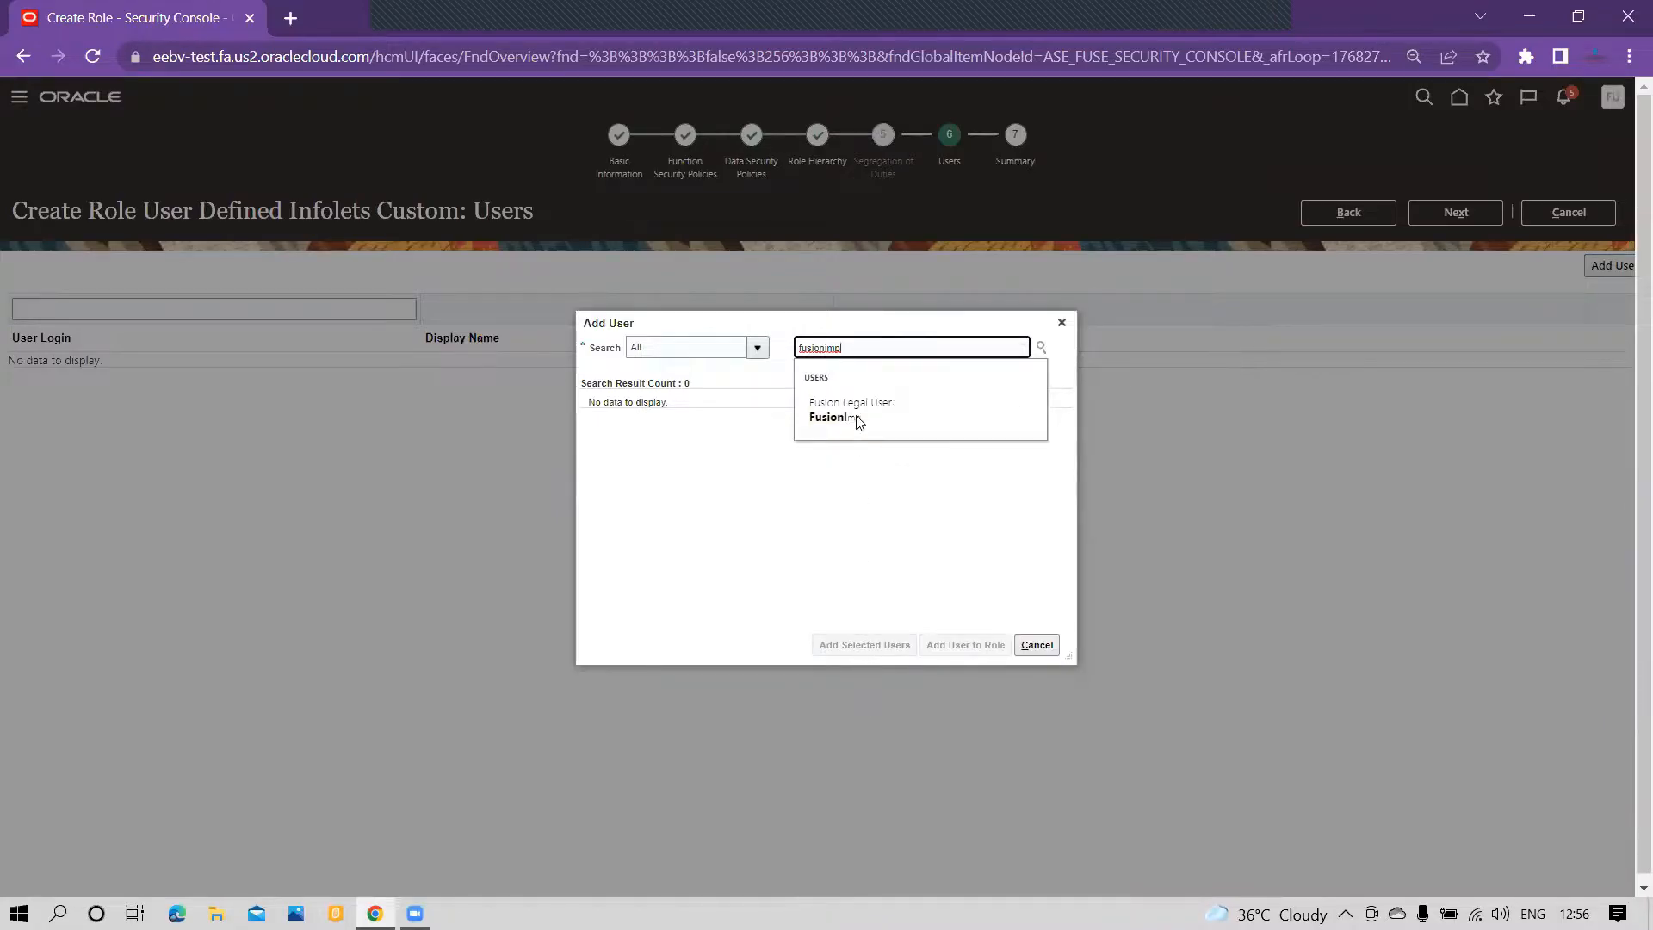
pyautogui.click(862, 423)
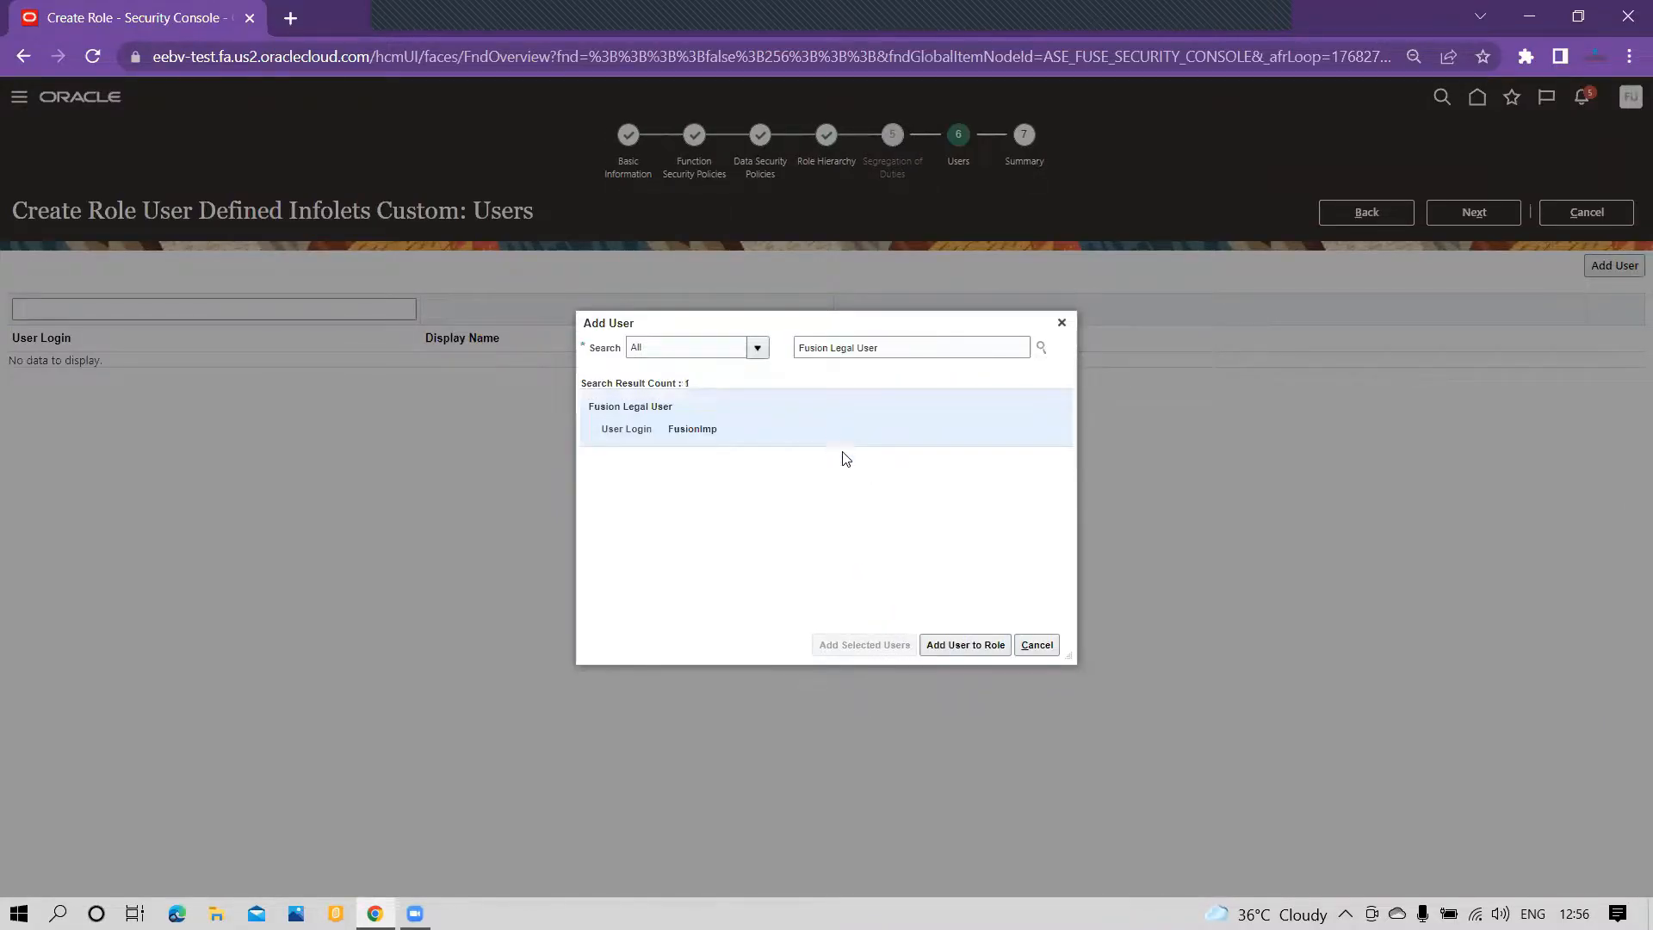
pyautogui.click(963, 646)
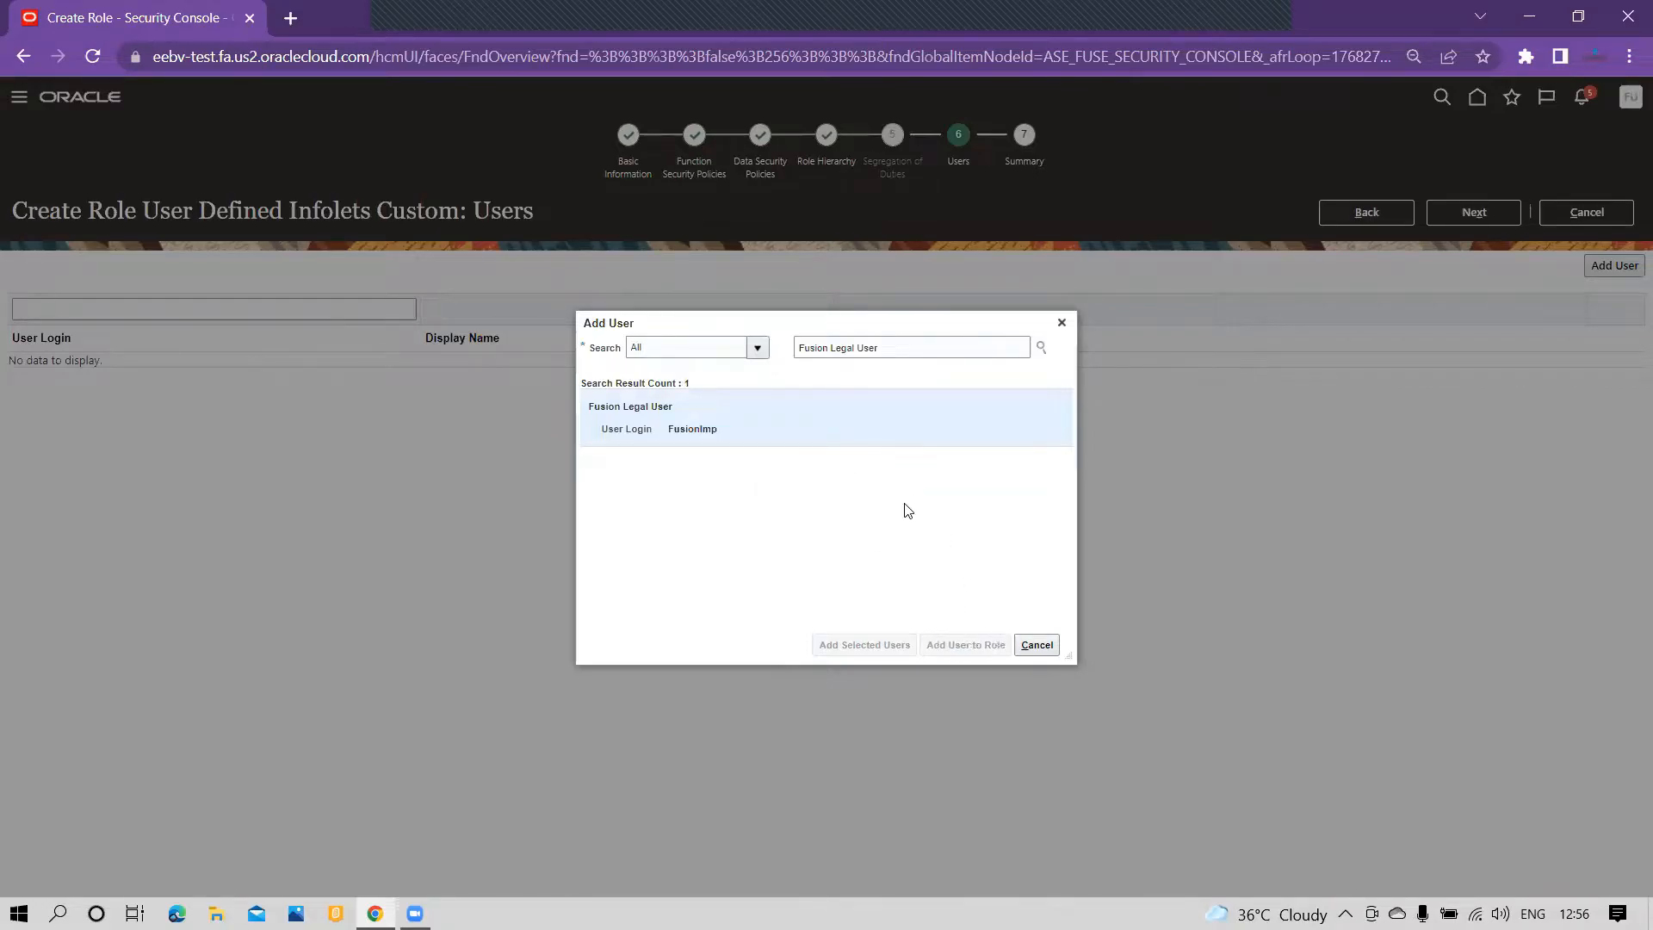
pyautogui.click(1039, 647)
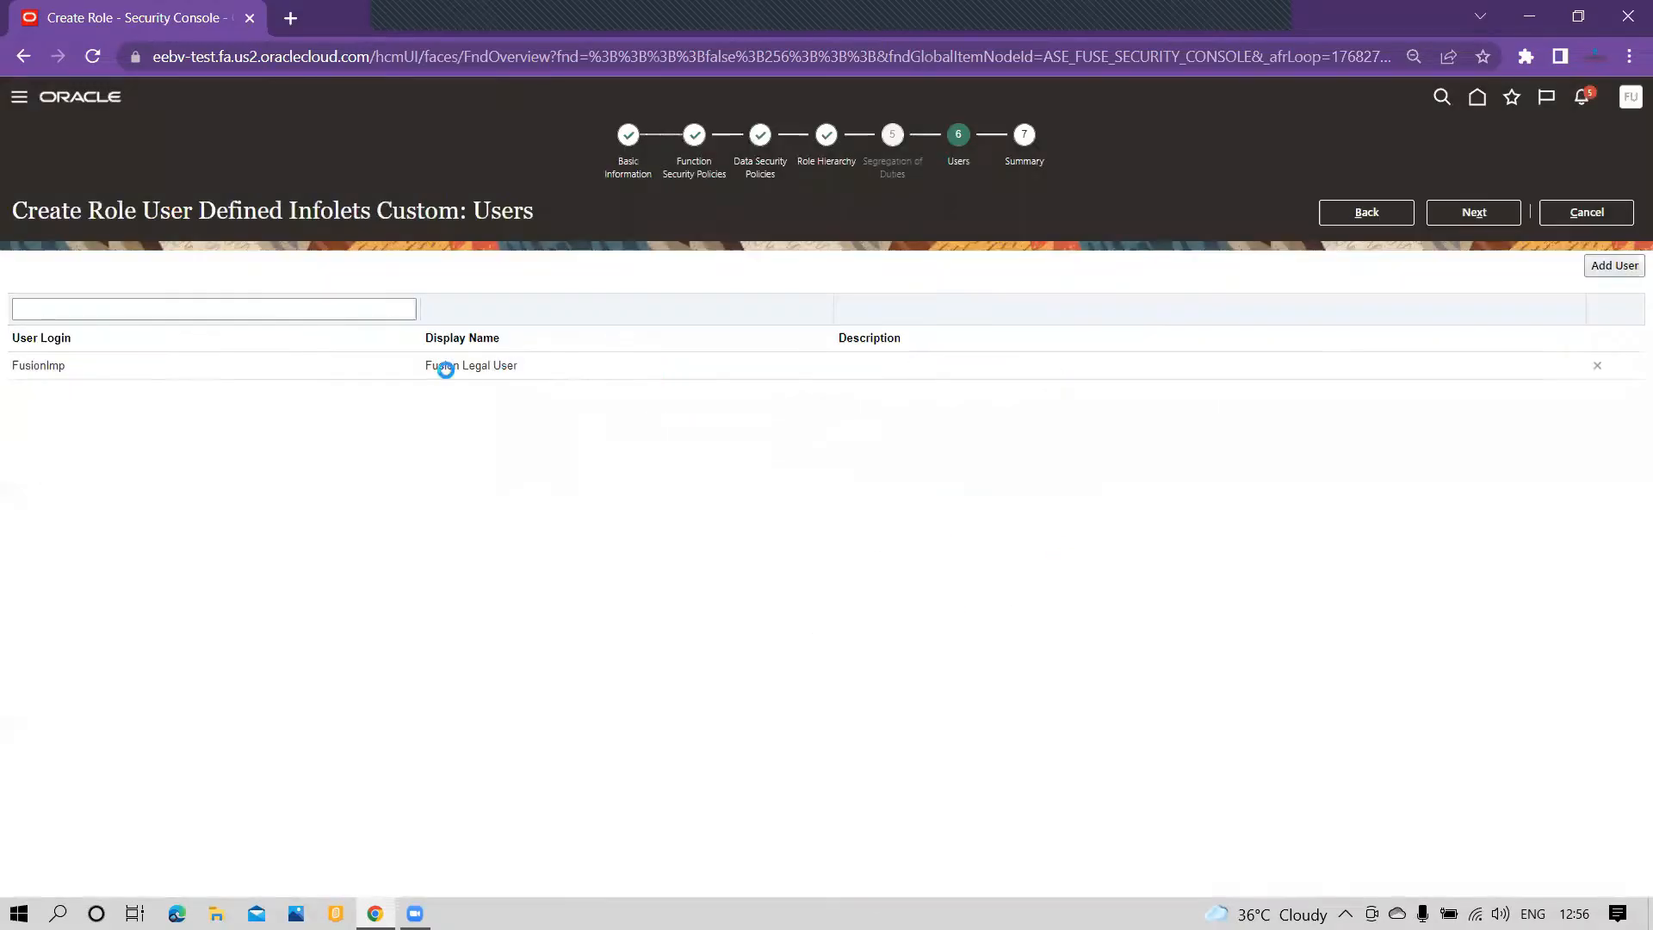
pyautogui.click(1474, 212)
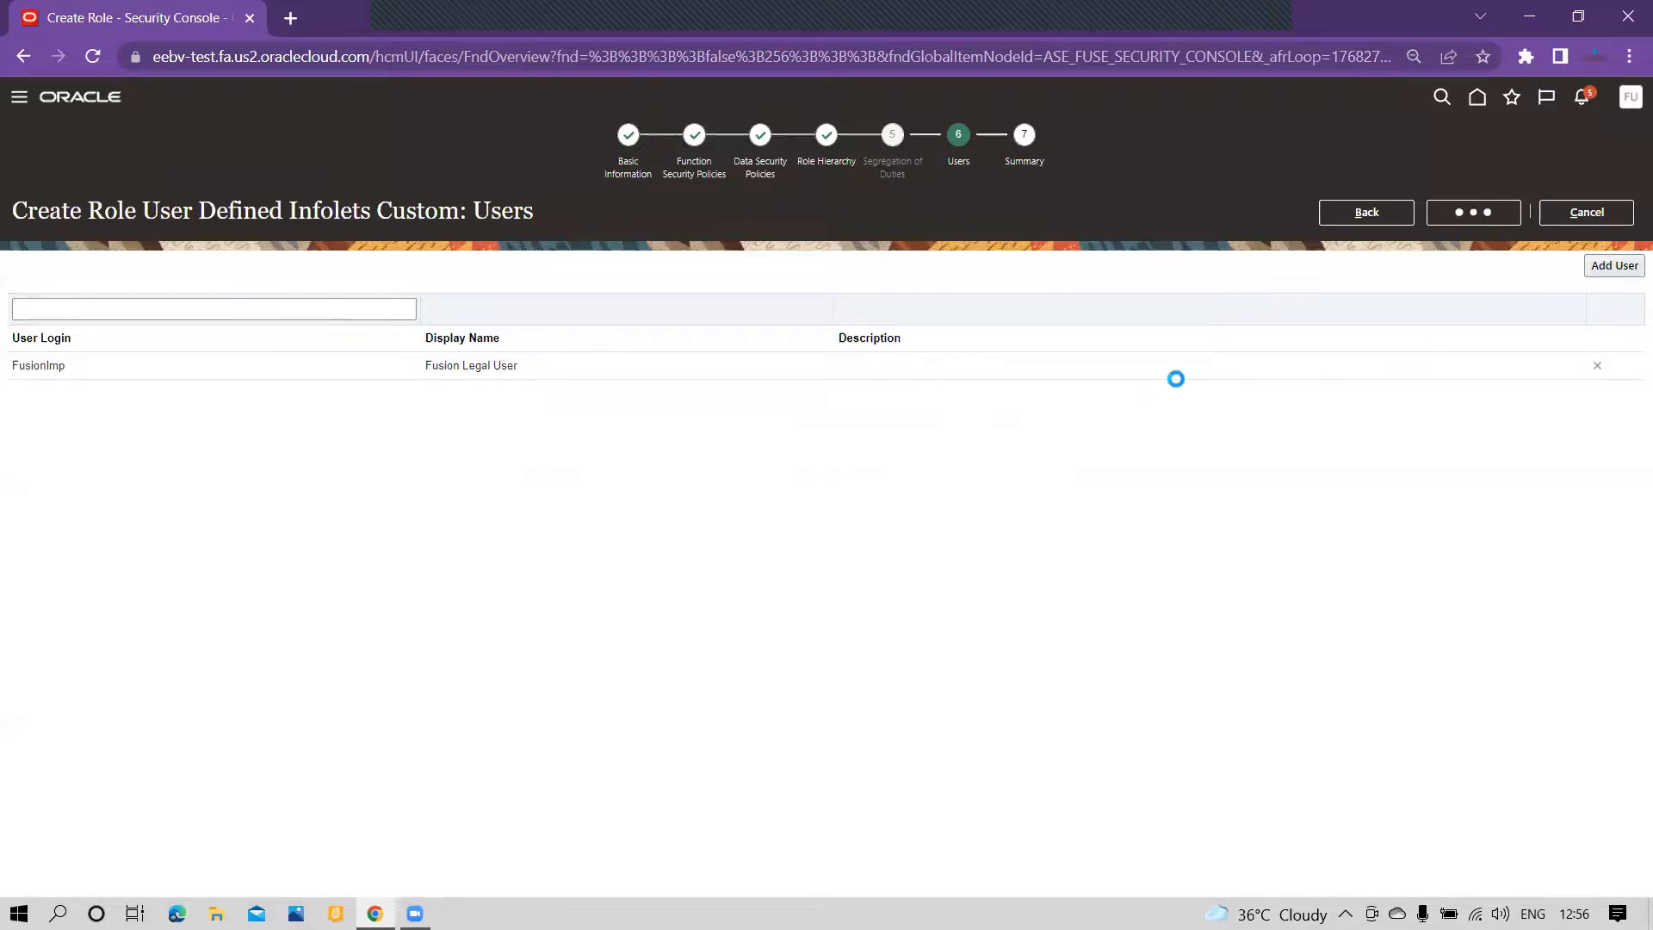
pyautogui.click(1474, 213)
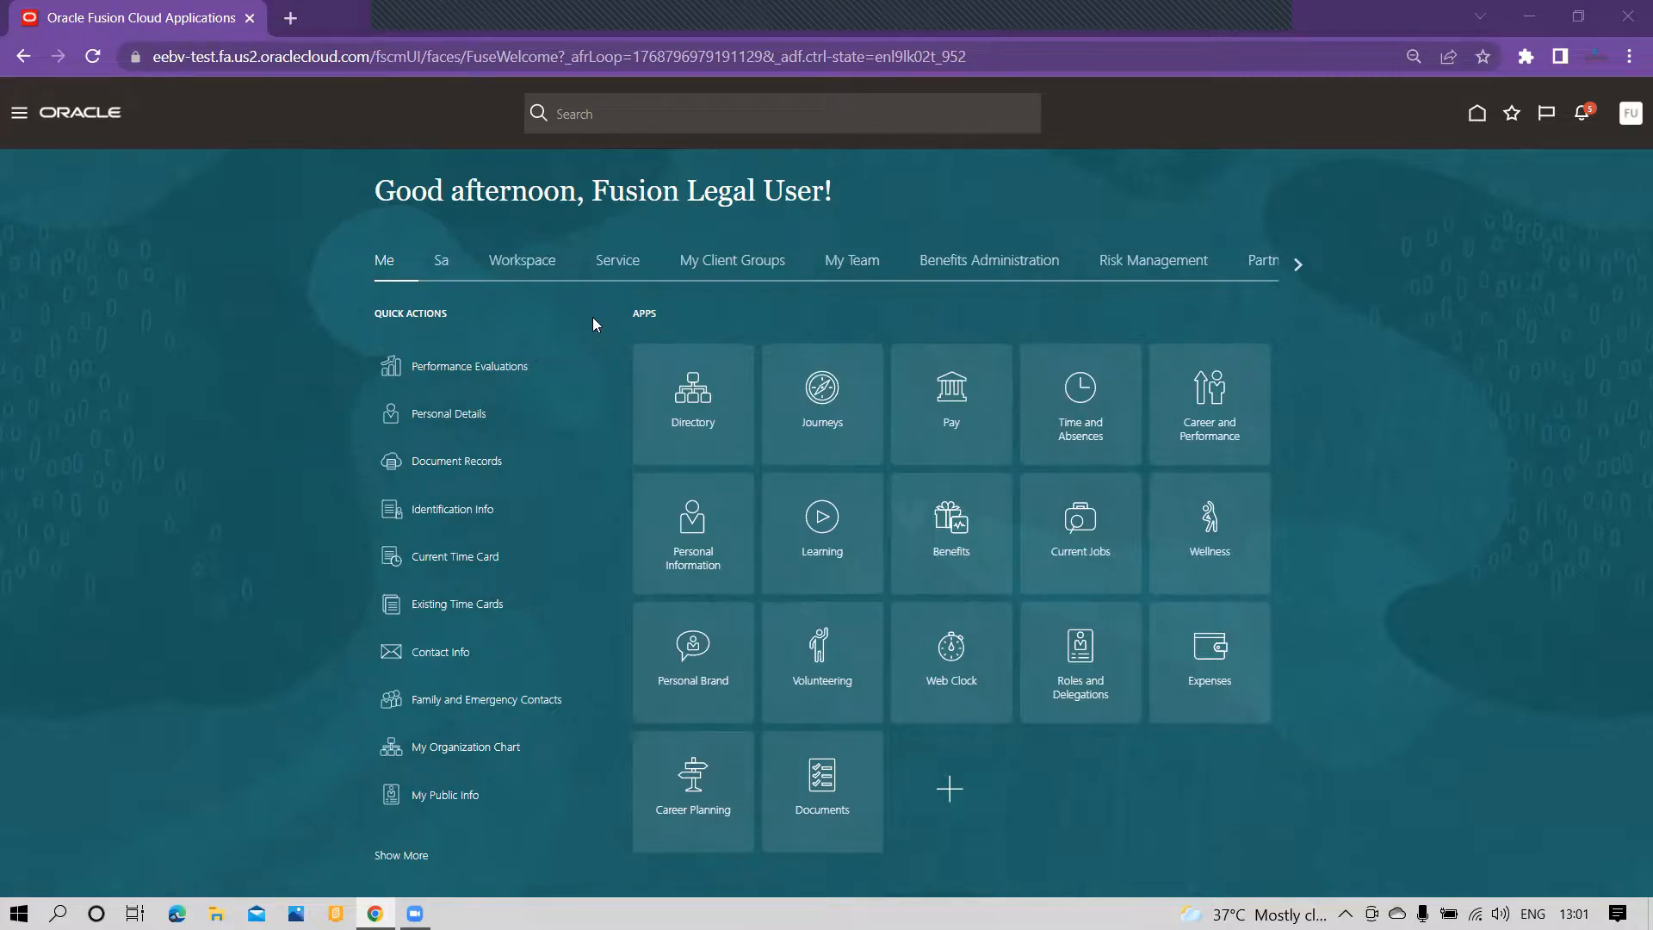
# Step: Open Sandboxes from the Configuration group and start creating a new sandbox
pyautogui.click(19, 112)
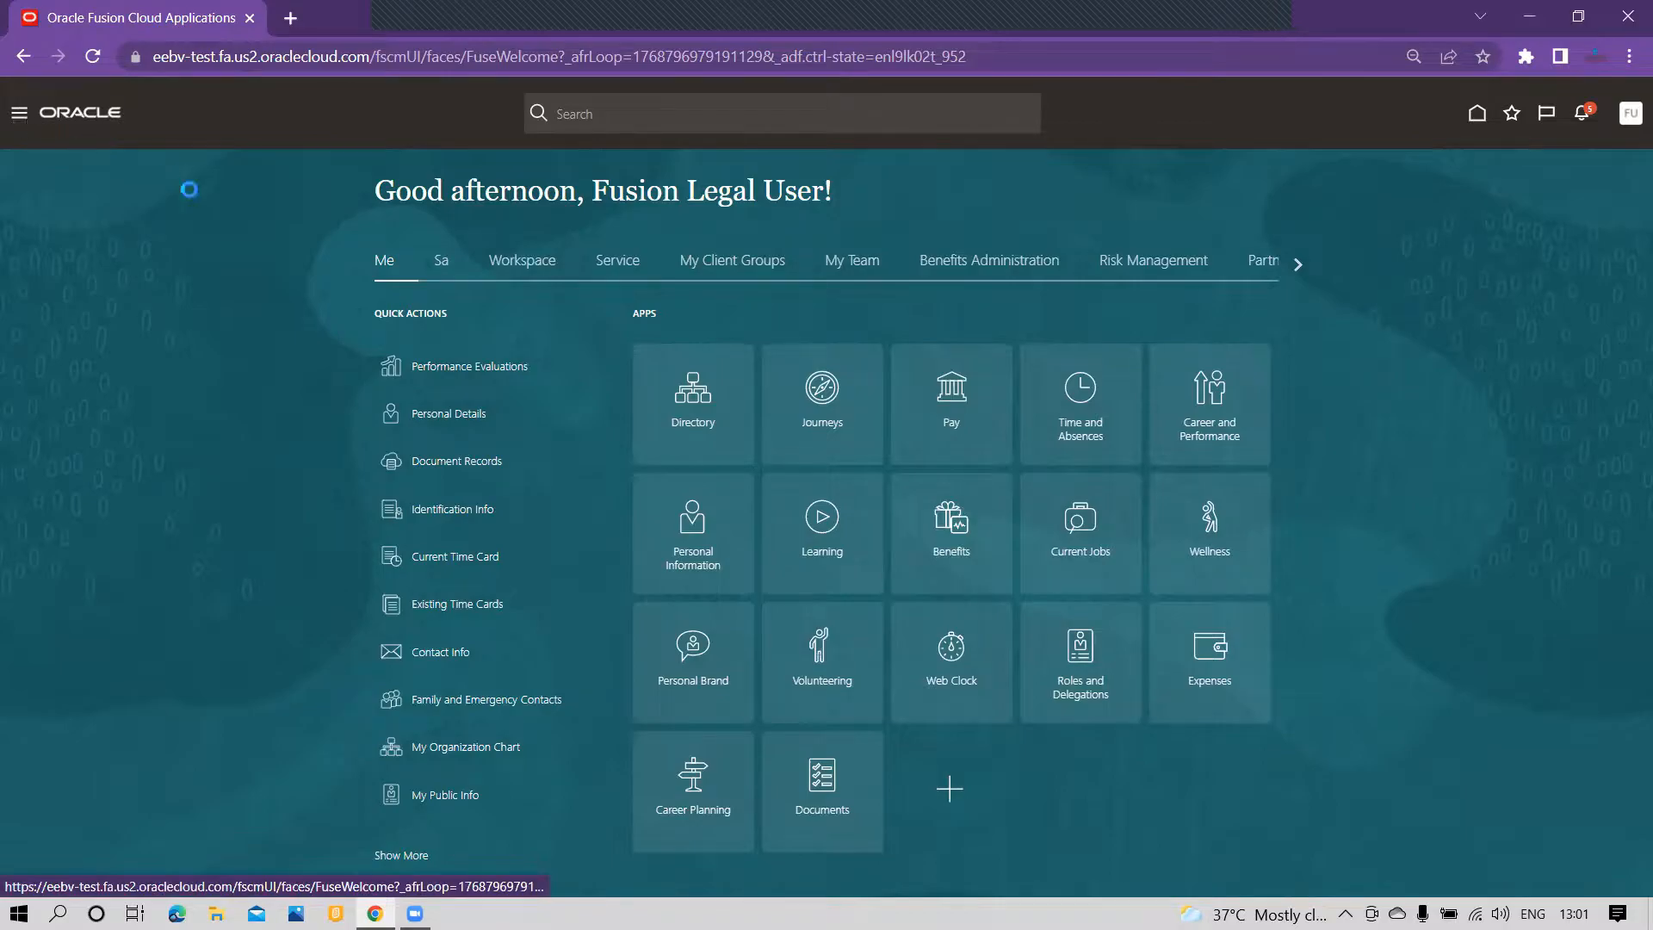
pyautogui.scroll(-6, 224, 436)
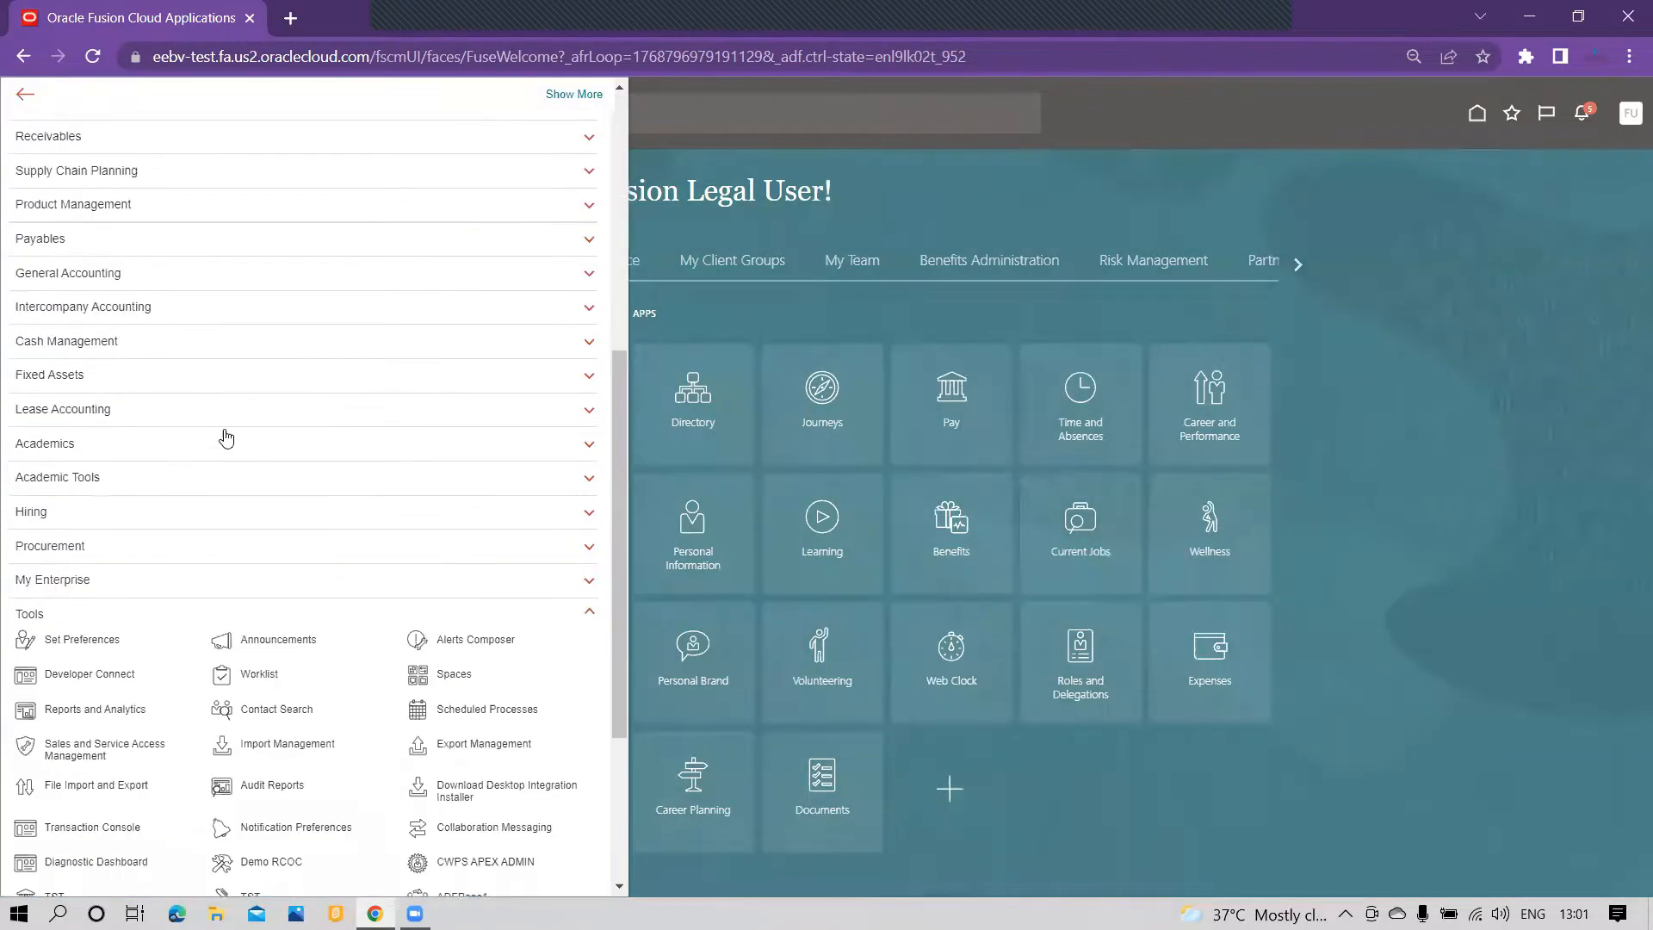
pyautogui.scroll(-2, 272, 602)
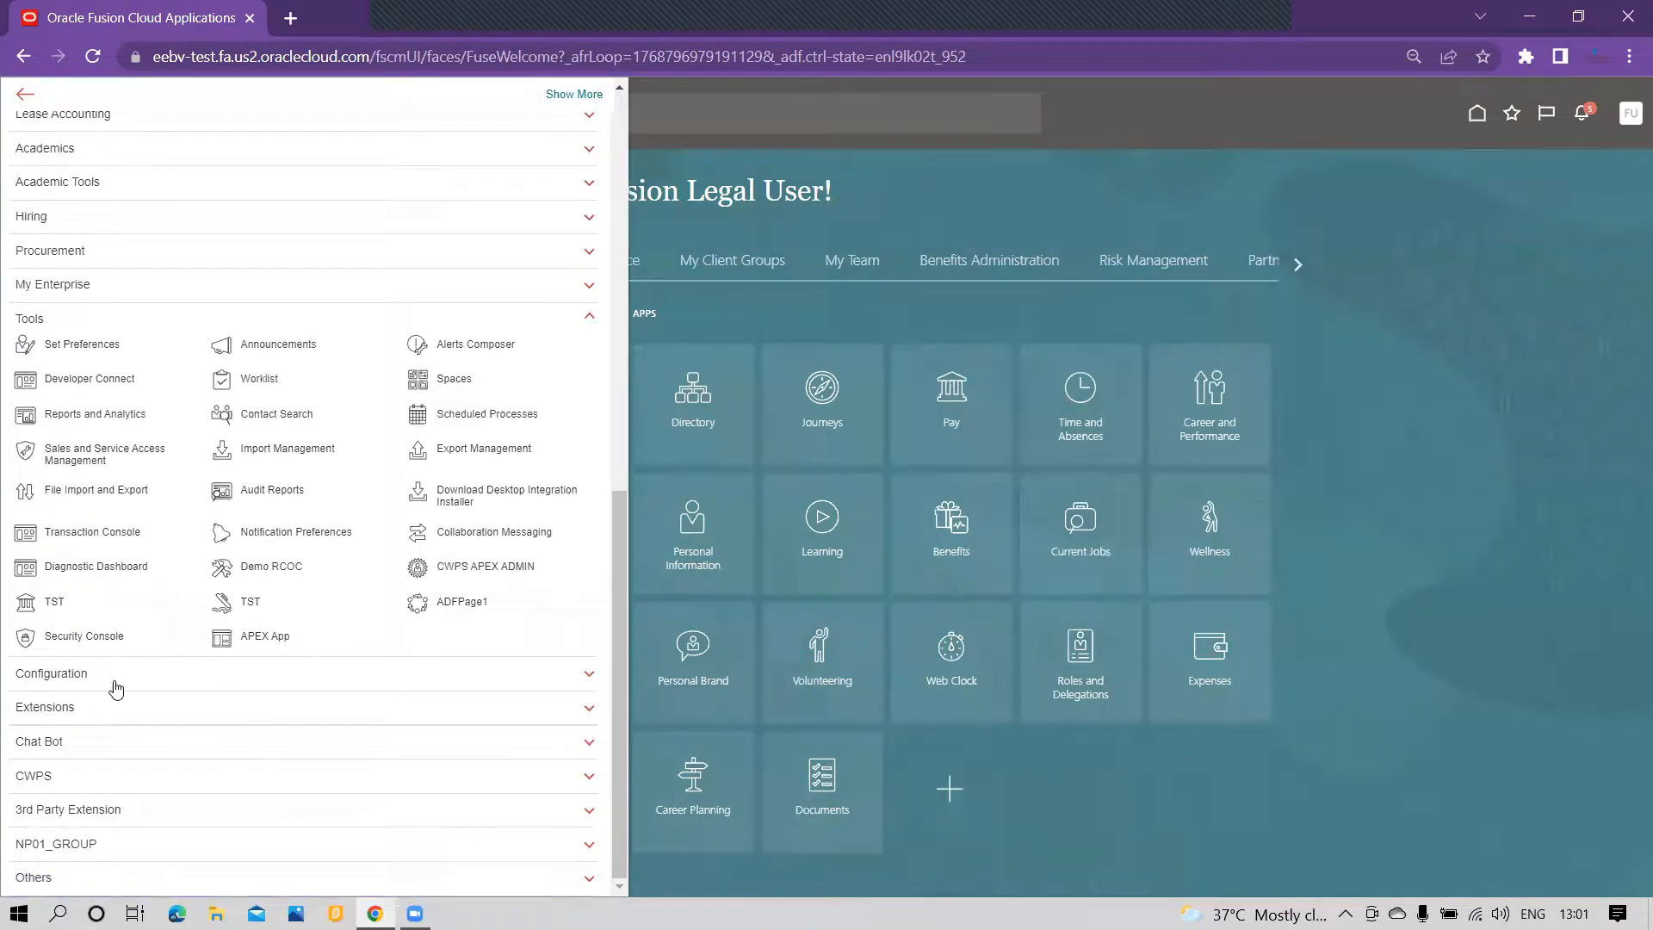
pyautogui.click(184, 680)
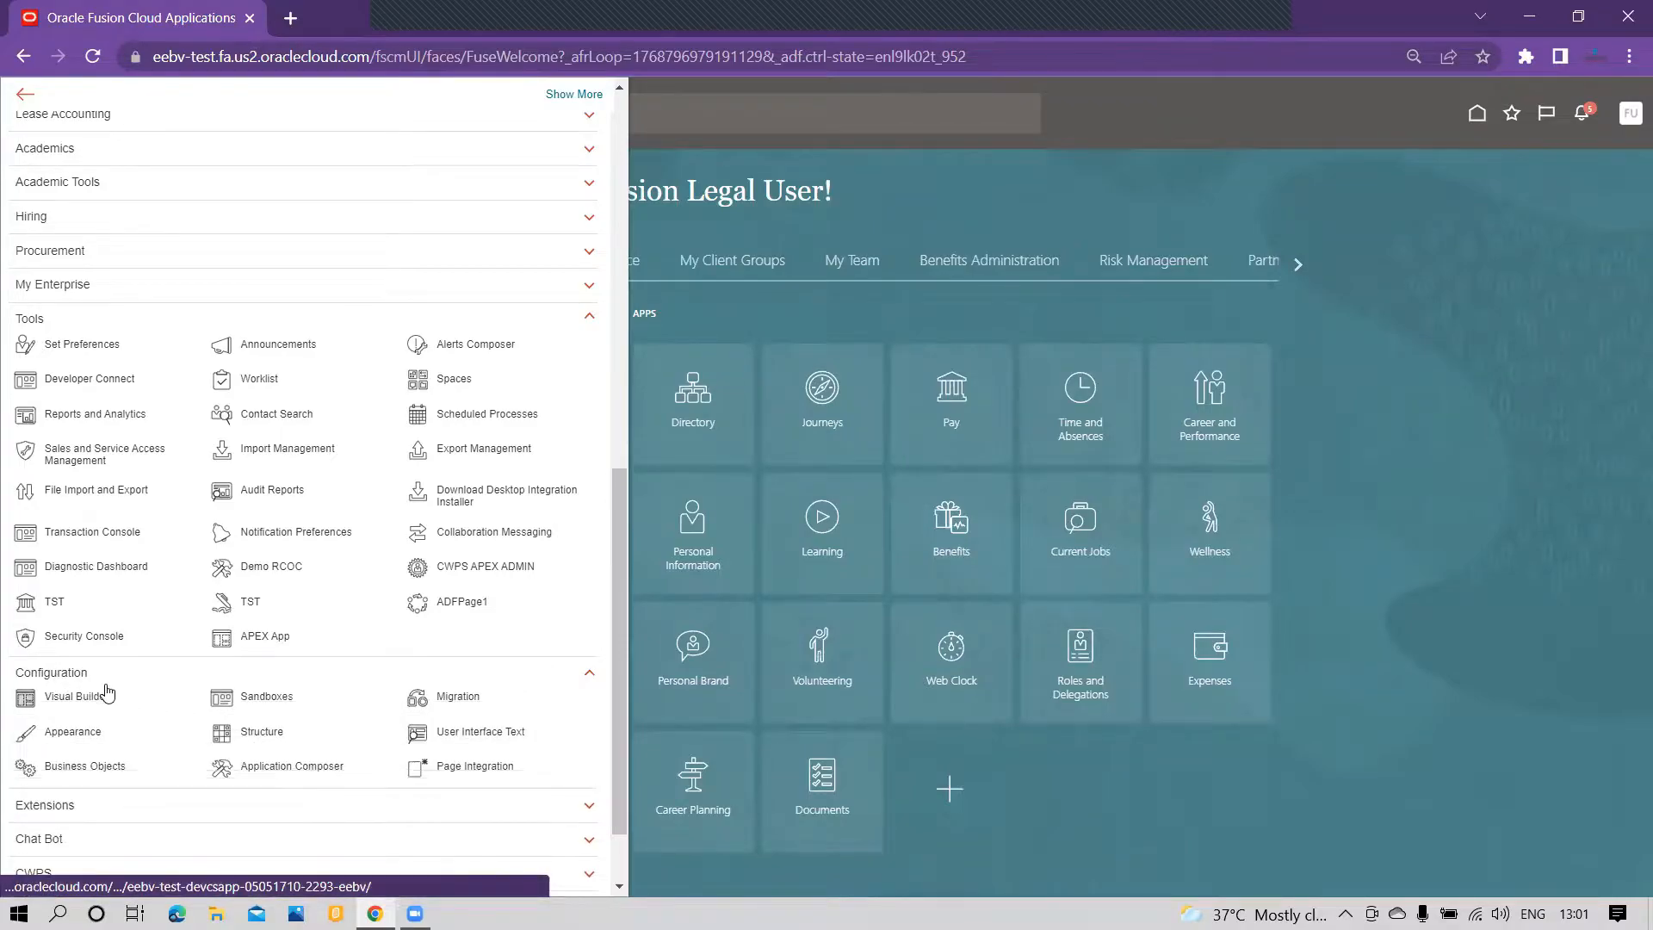
pyautogui.click(267, 696)
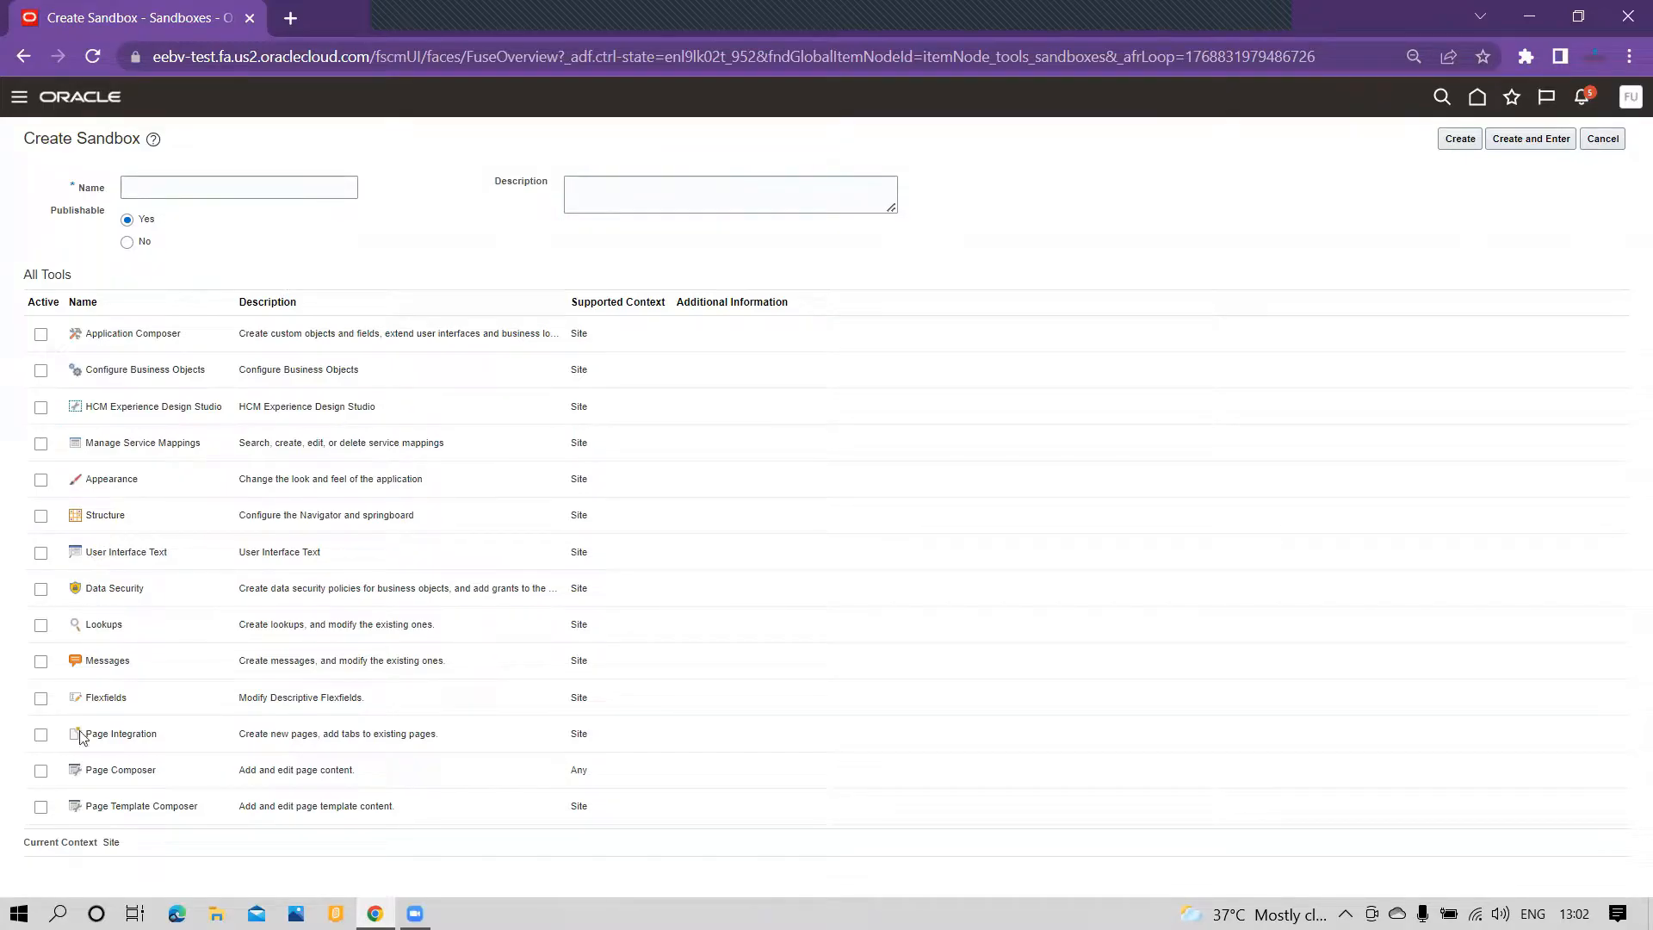
# Step: Create and enter a publishable sandbox named TEST321 with the Page Composer and Structure tools active
pyautogui.click(41, 772)
pyautogui.click(41, 516)
pyautogui.click(211, 187)
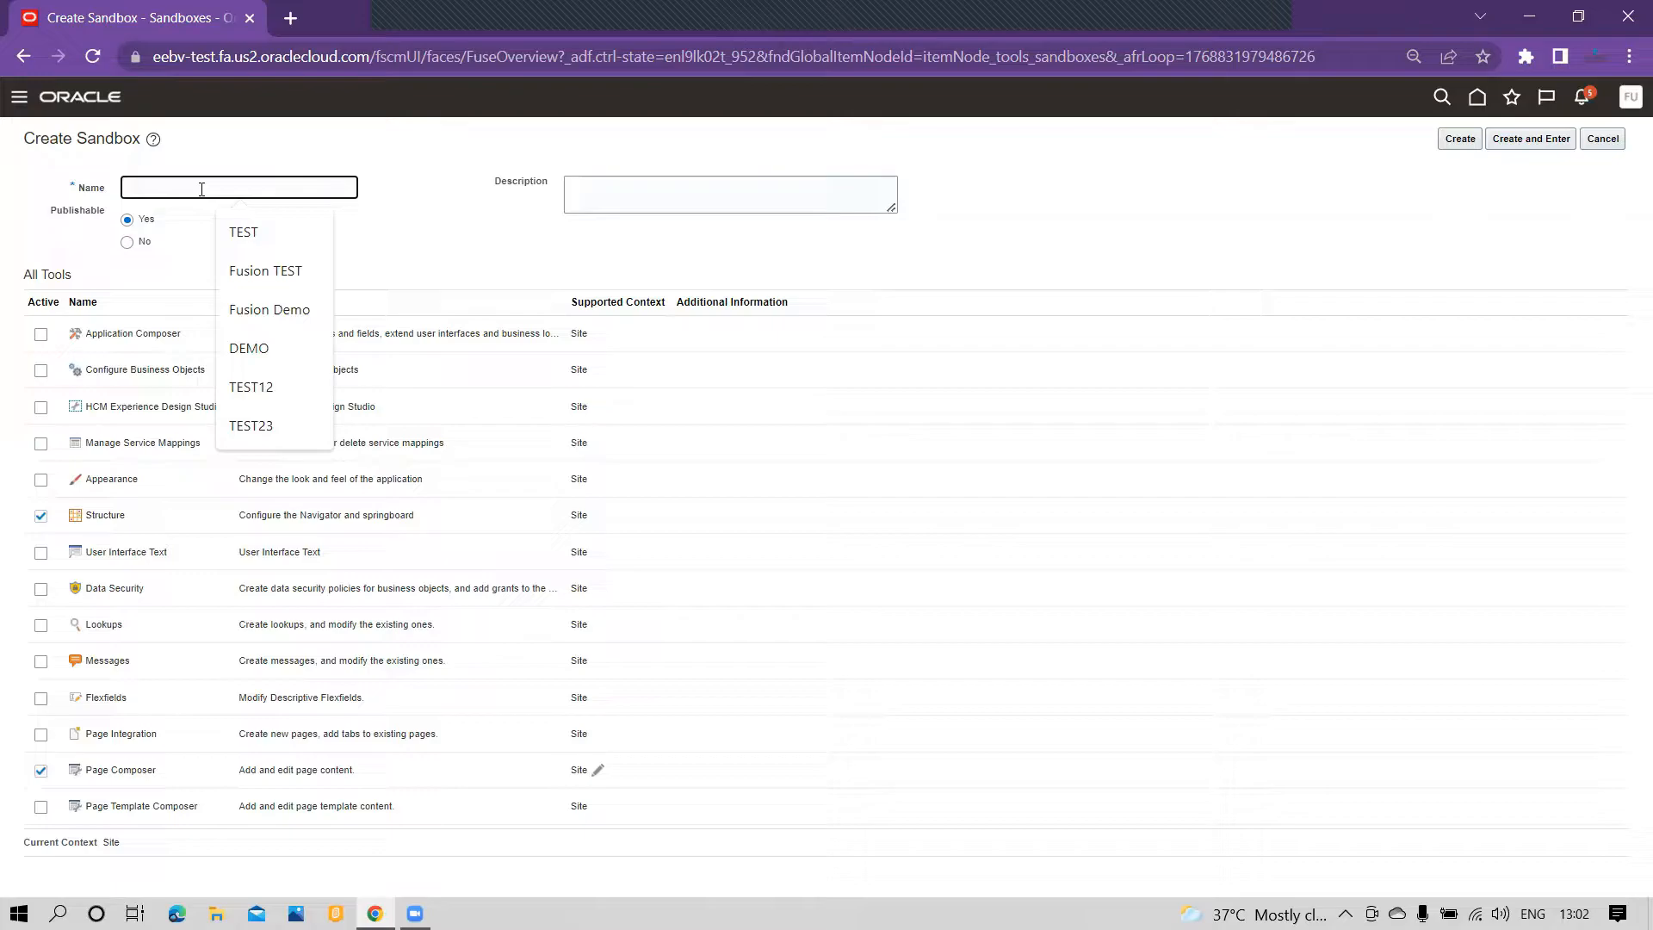
pyautogui.write('TEST321')
pyautogui.click(217, 221)
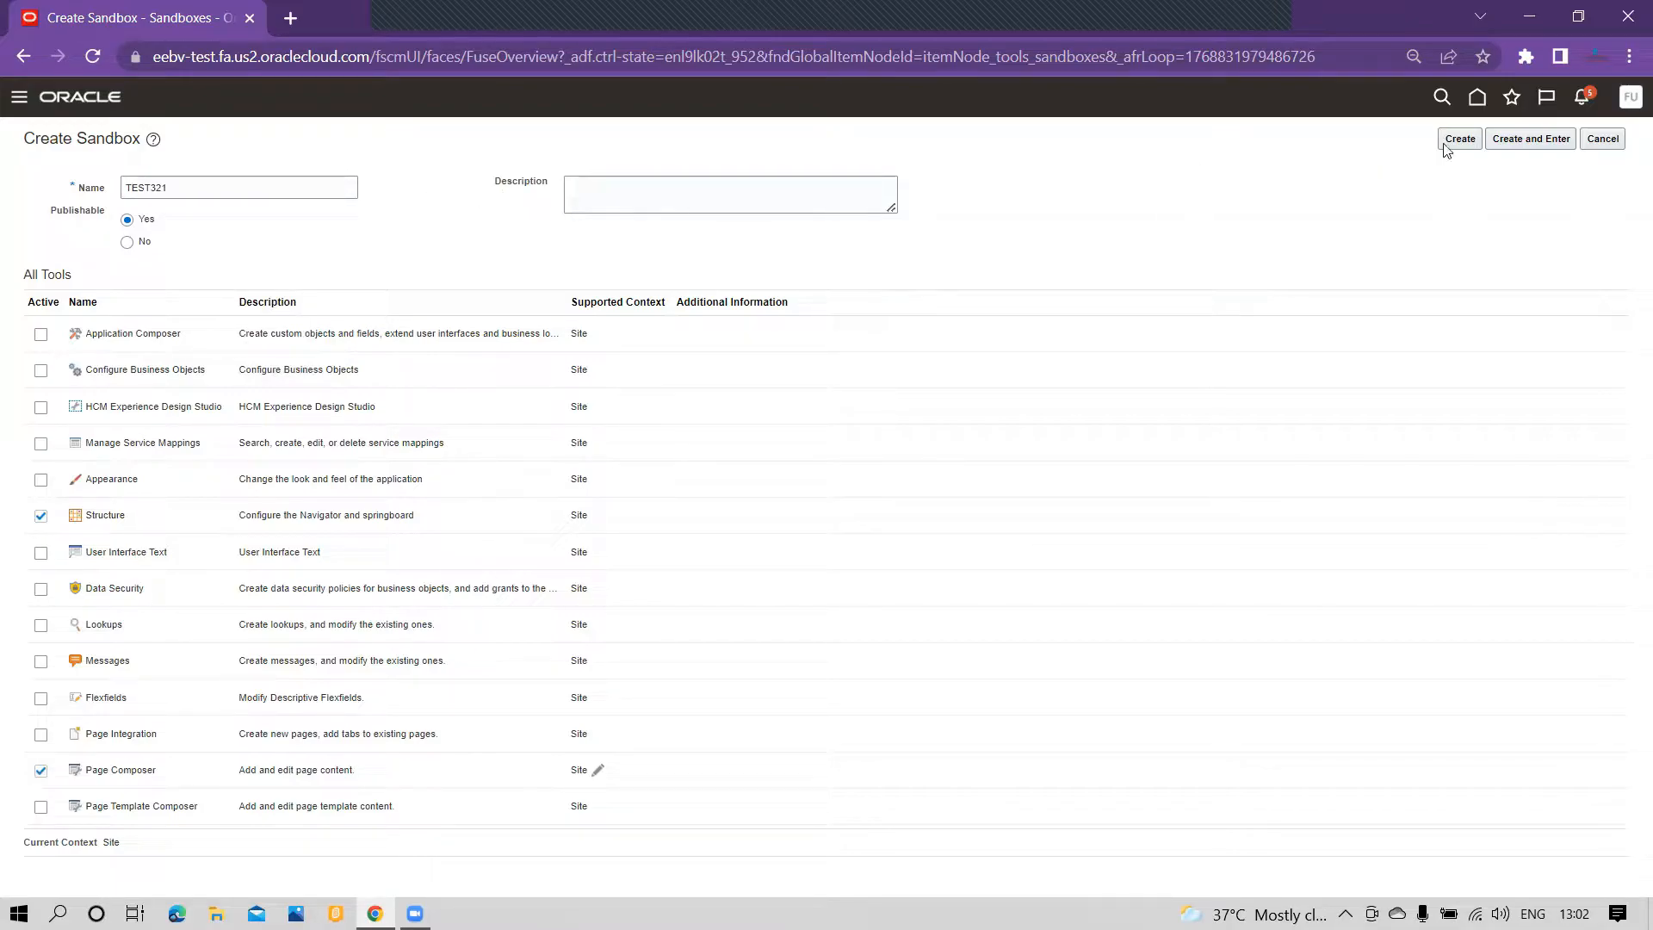
pyautogui.click(1527, 143)
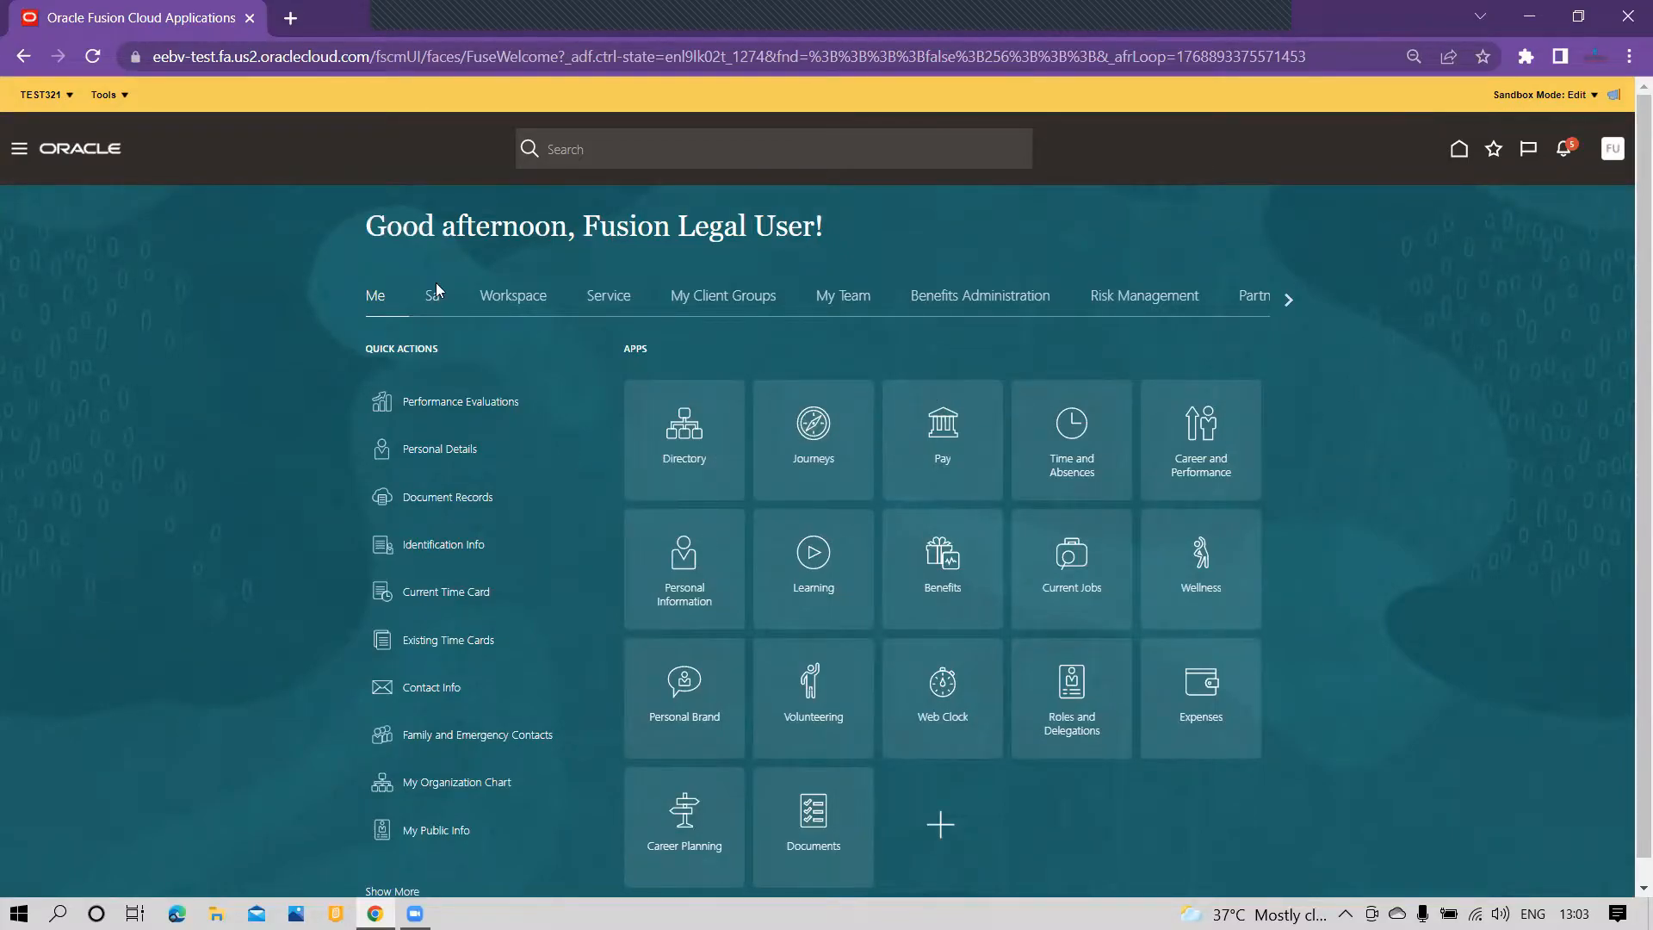
# Step: Open the Structure tool from the Configuration group and switch to its Home Configuration page
pyautogui.scroll(-1, 882, 399)
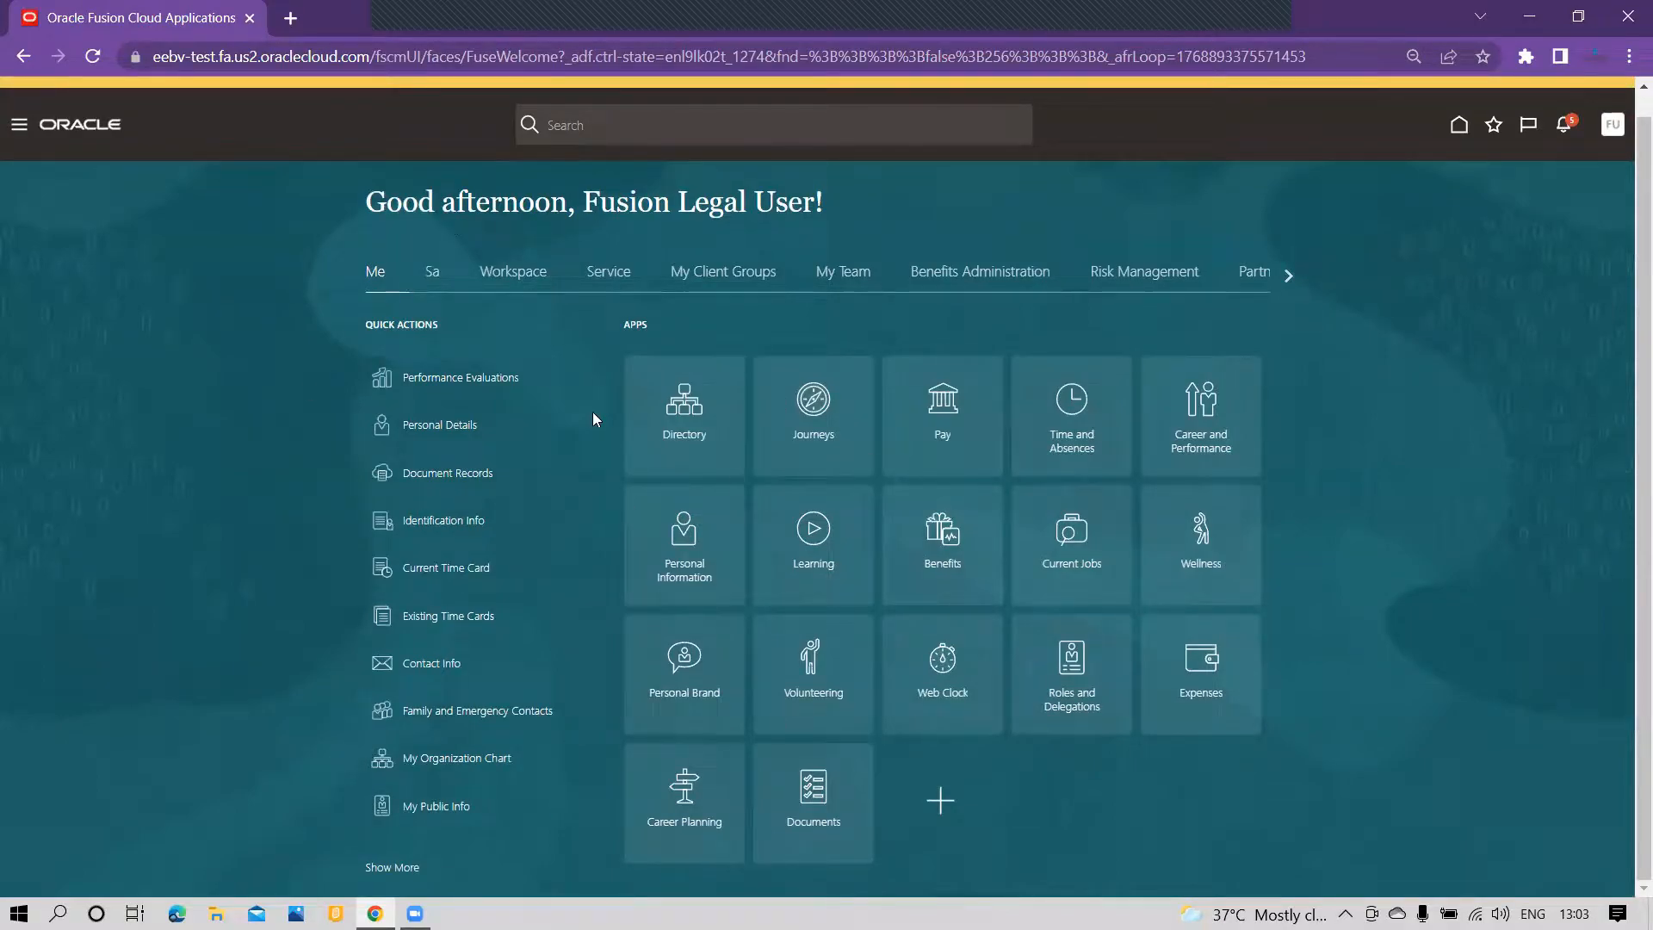
pyautogui.click(22, 136)
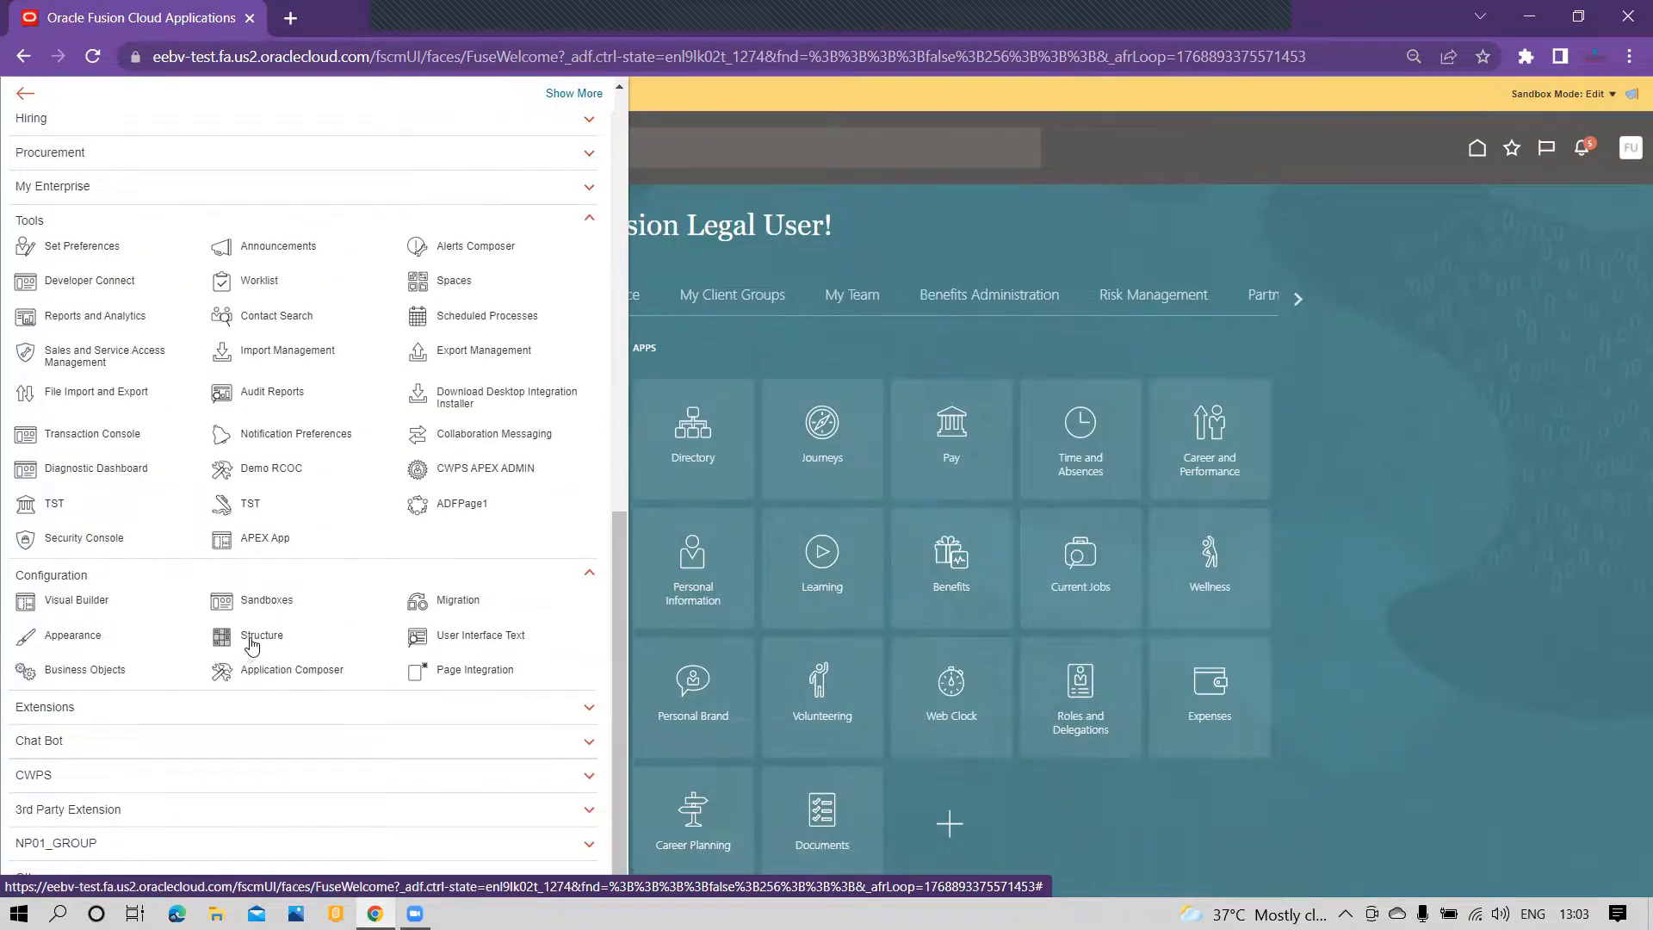
pyautogui.click(254, 642)
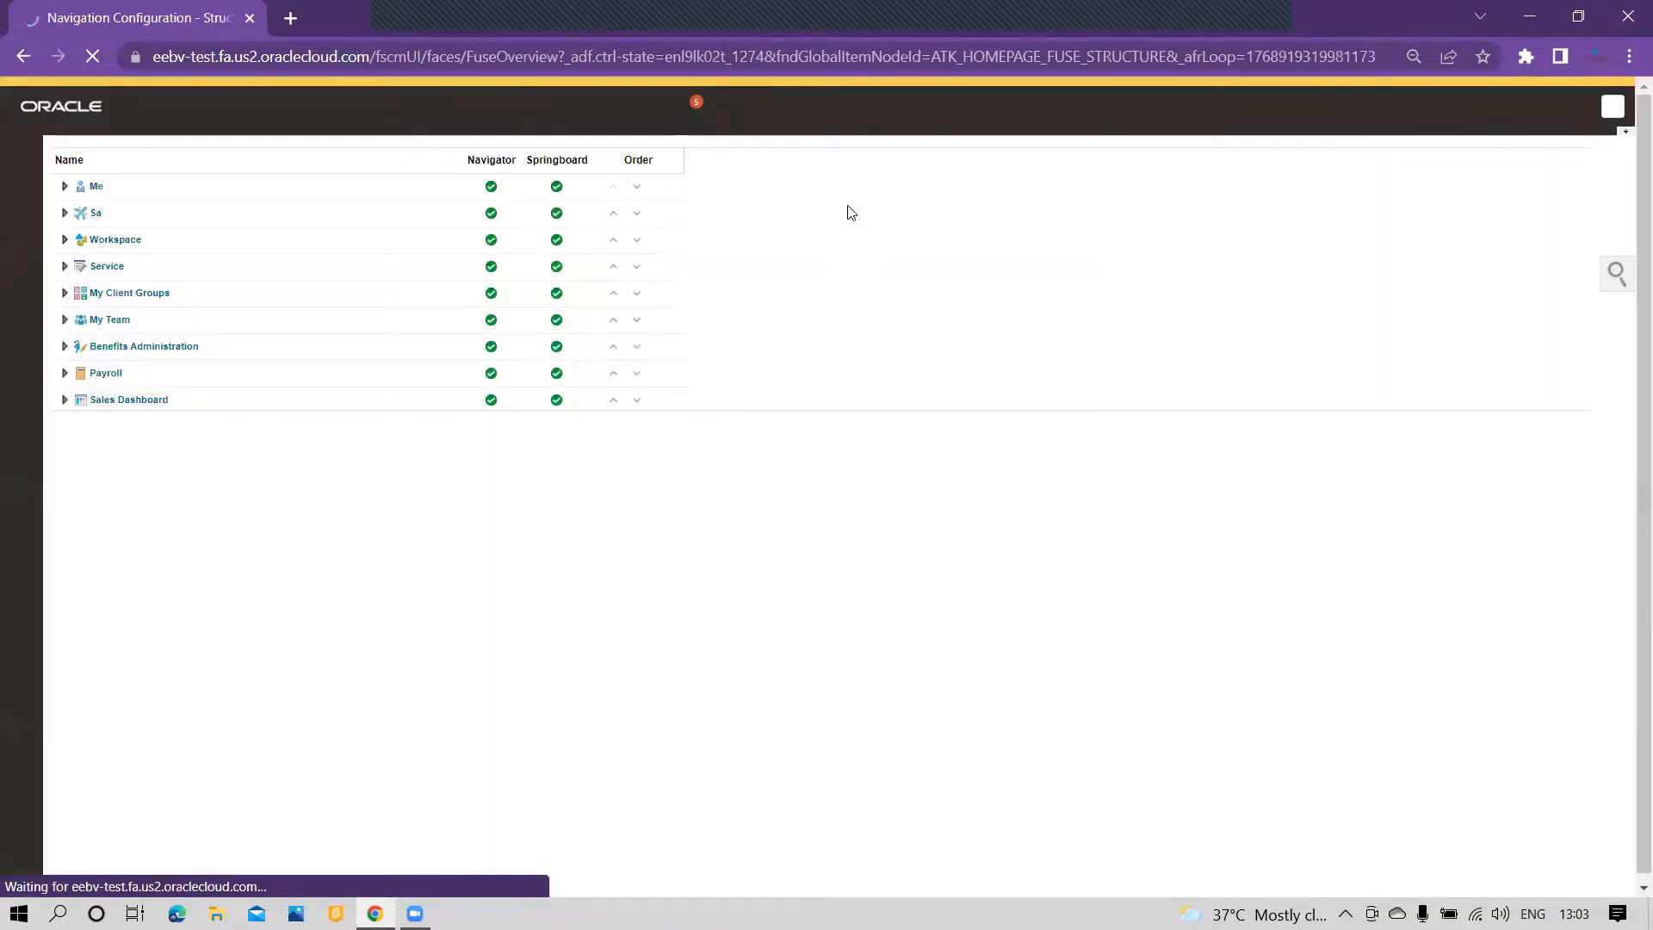
pyautogui.scroll(-3, 848, 216)
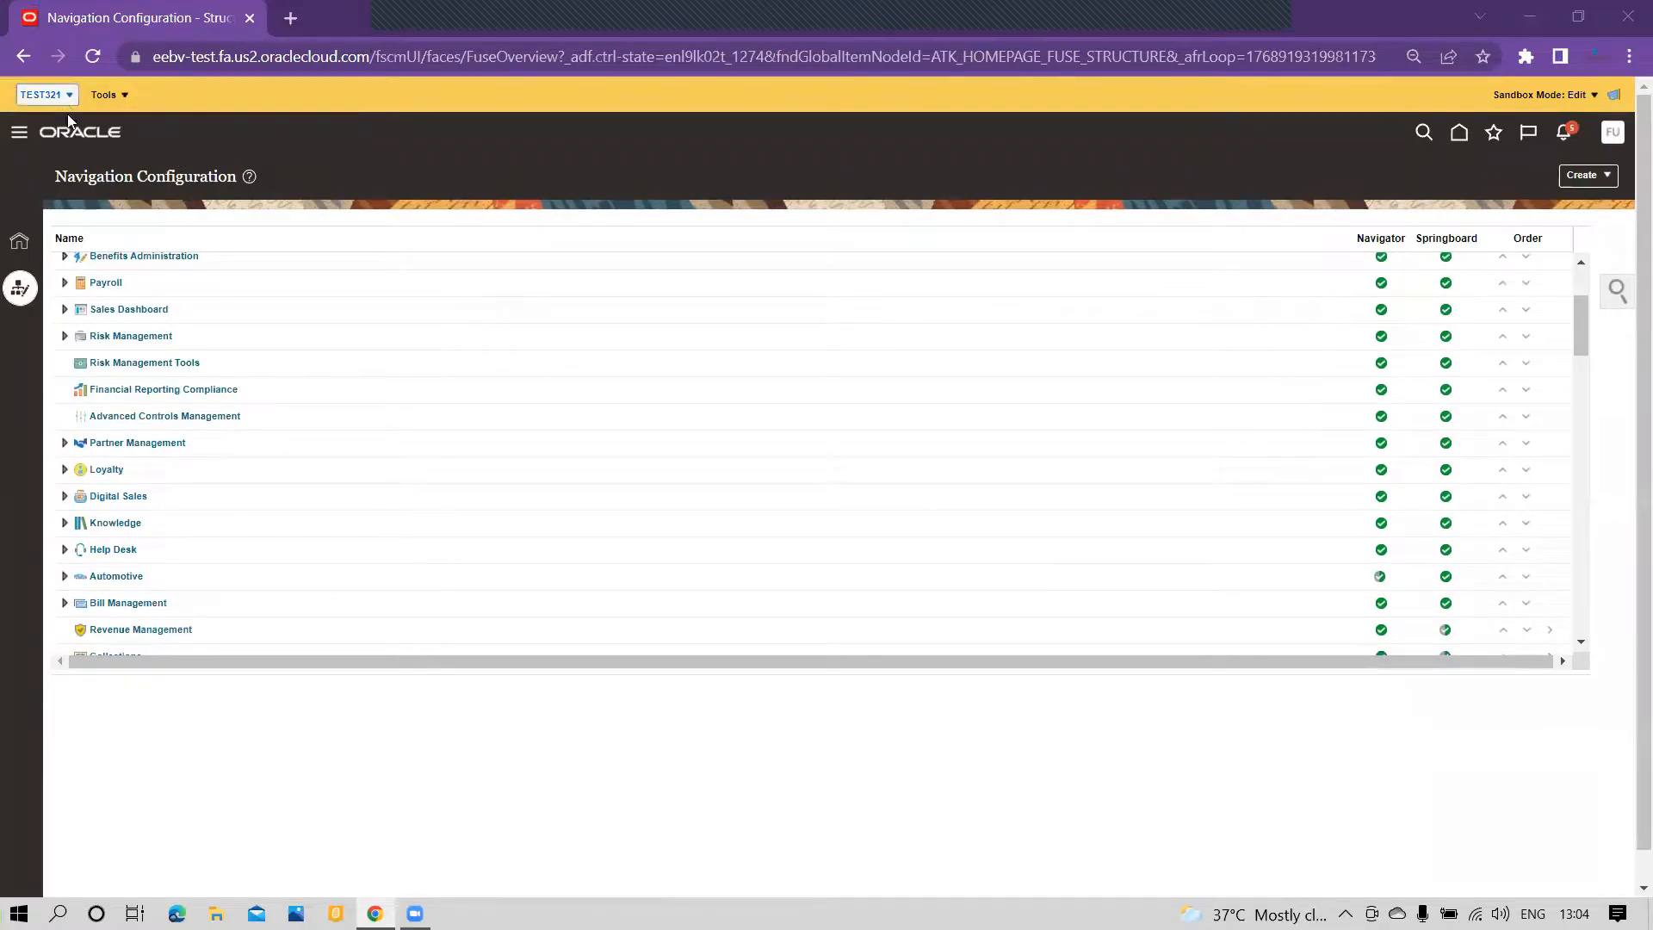
pyautogui.click(18, 243)
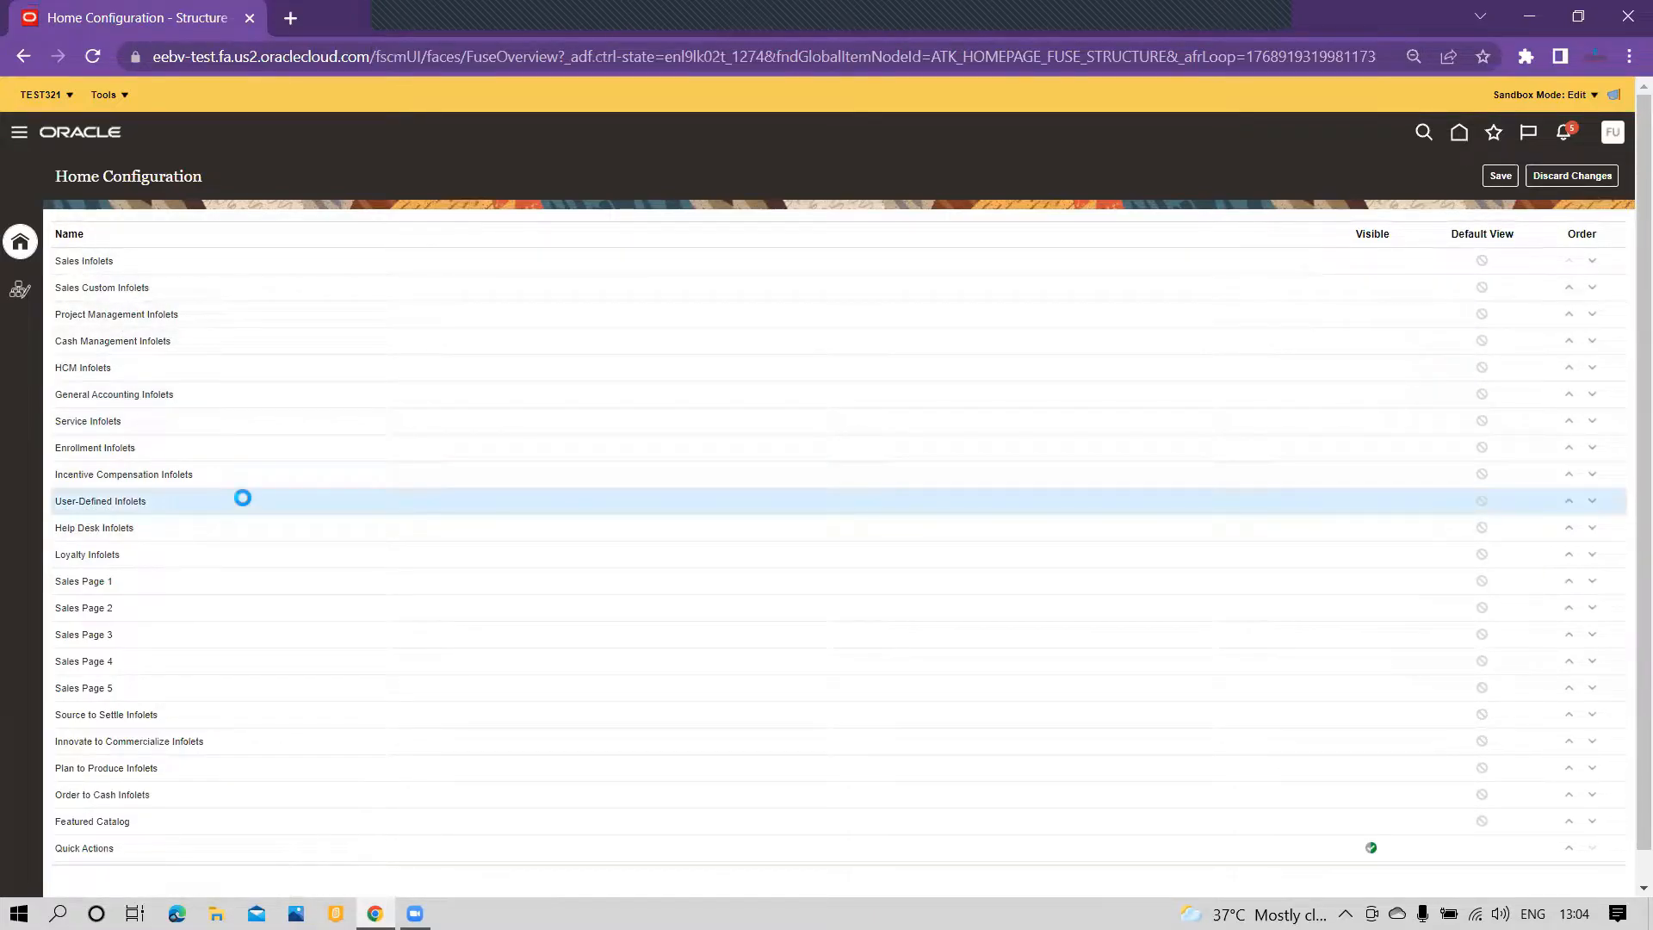
# Step: Set the visibility of User-Defined Infolets to Yes and save the home configuration
pyautogui.click(1440, 506)
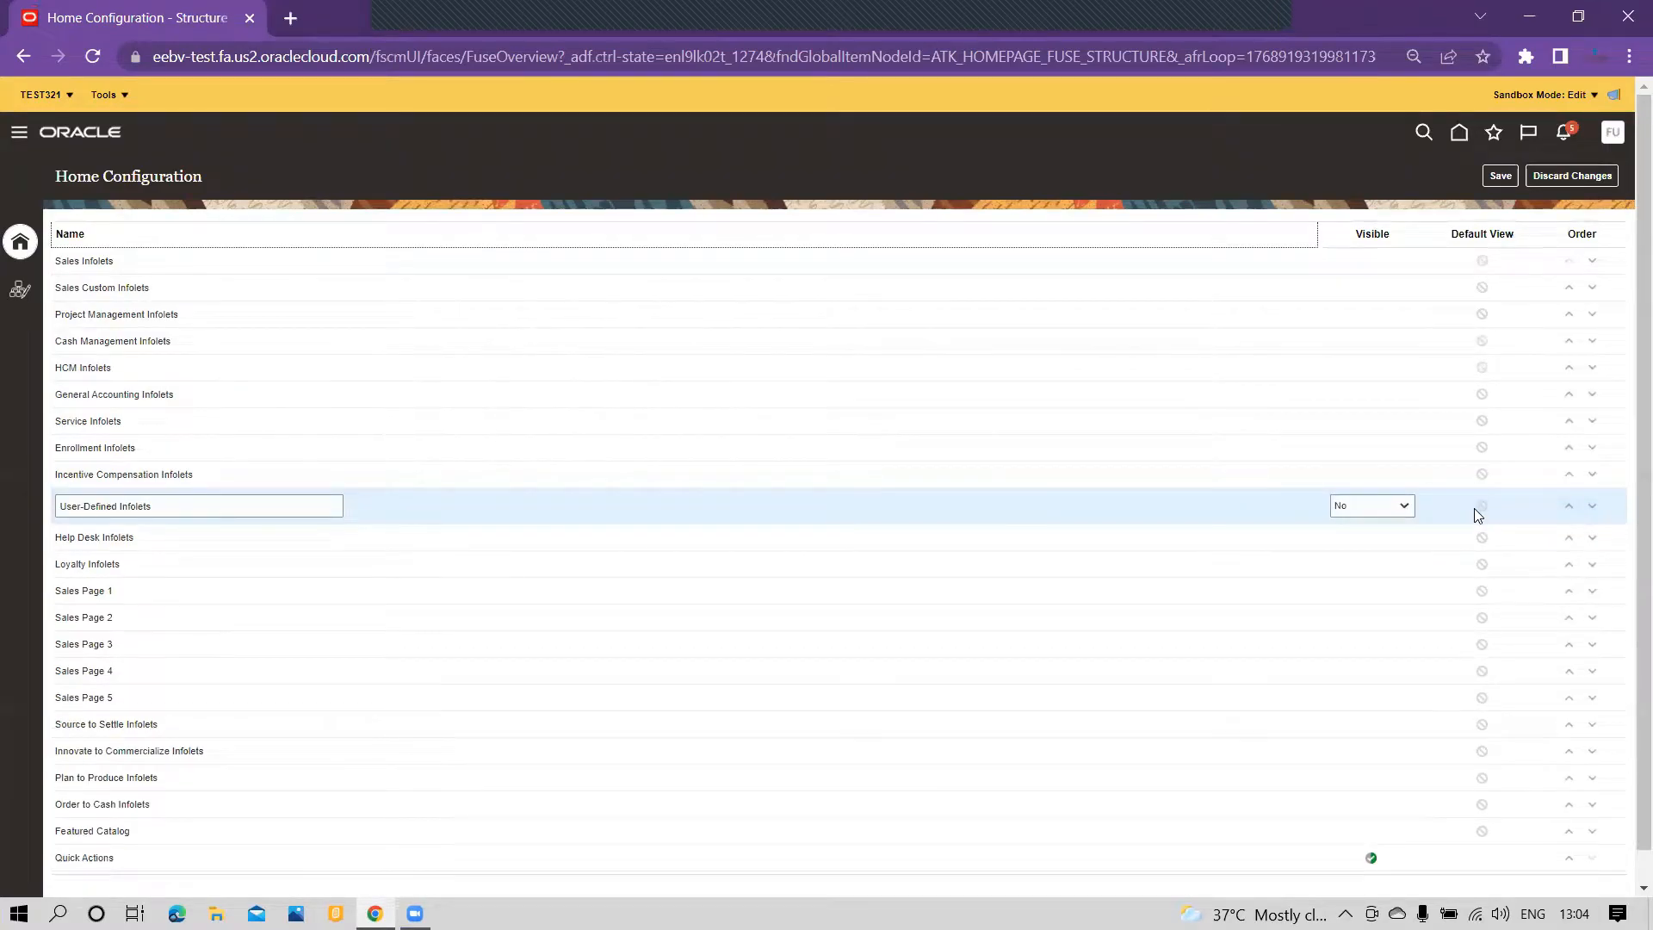
pyautogui.click(1350, 509)
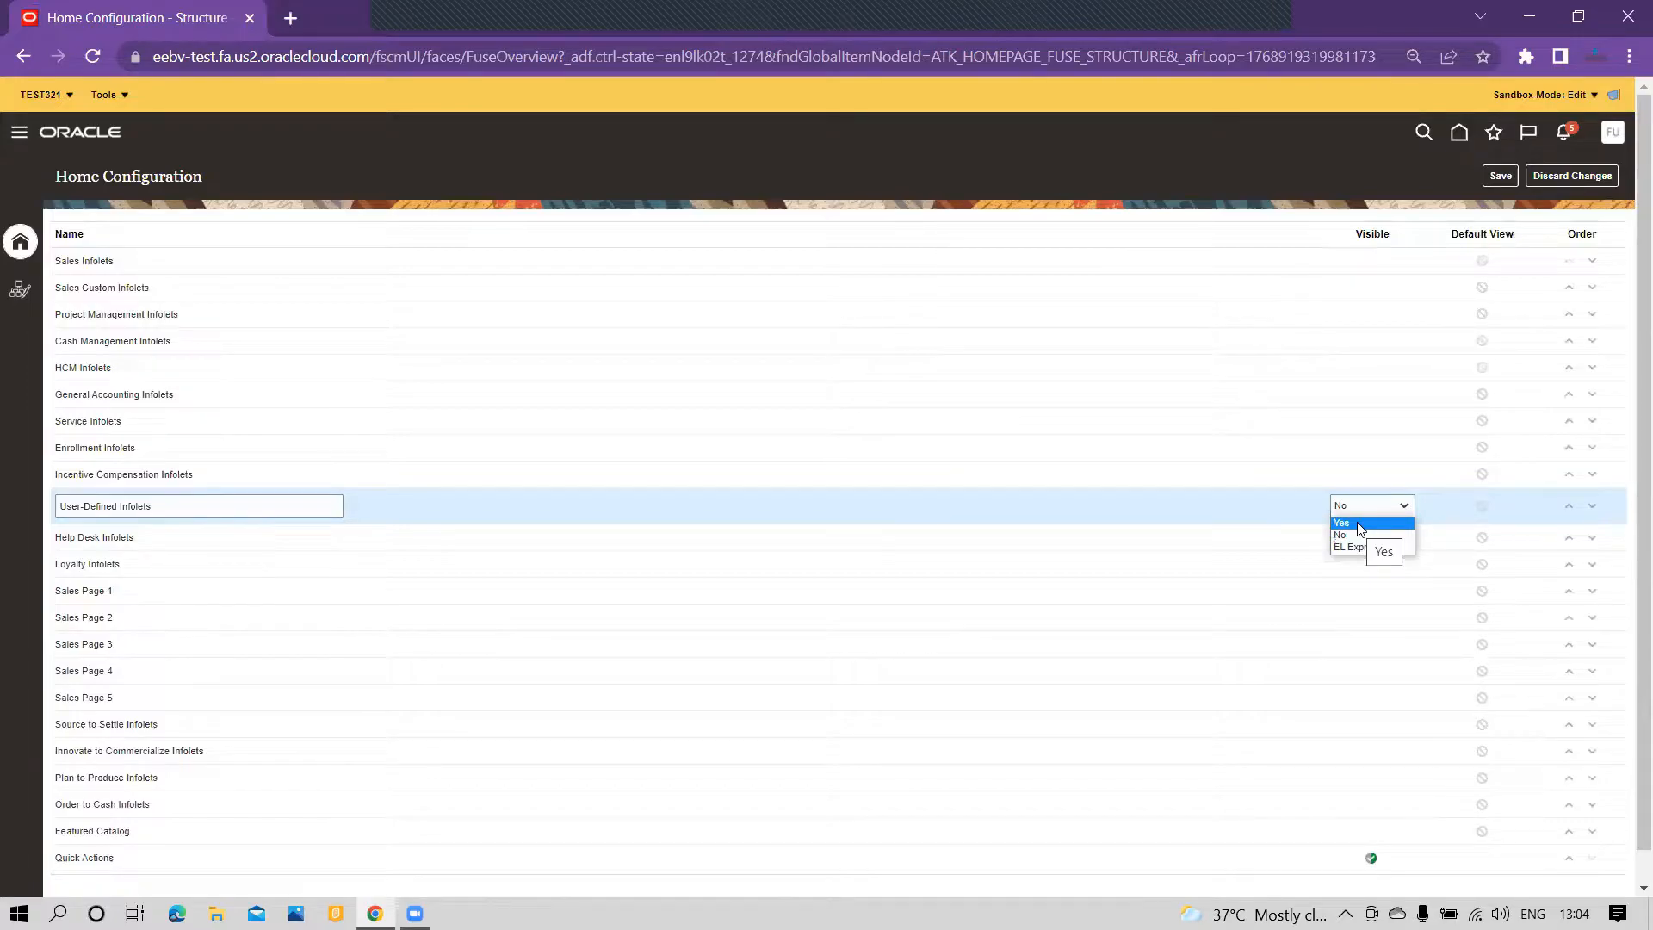
pyautogui.click(1359, 529)
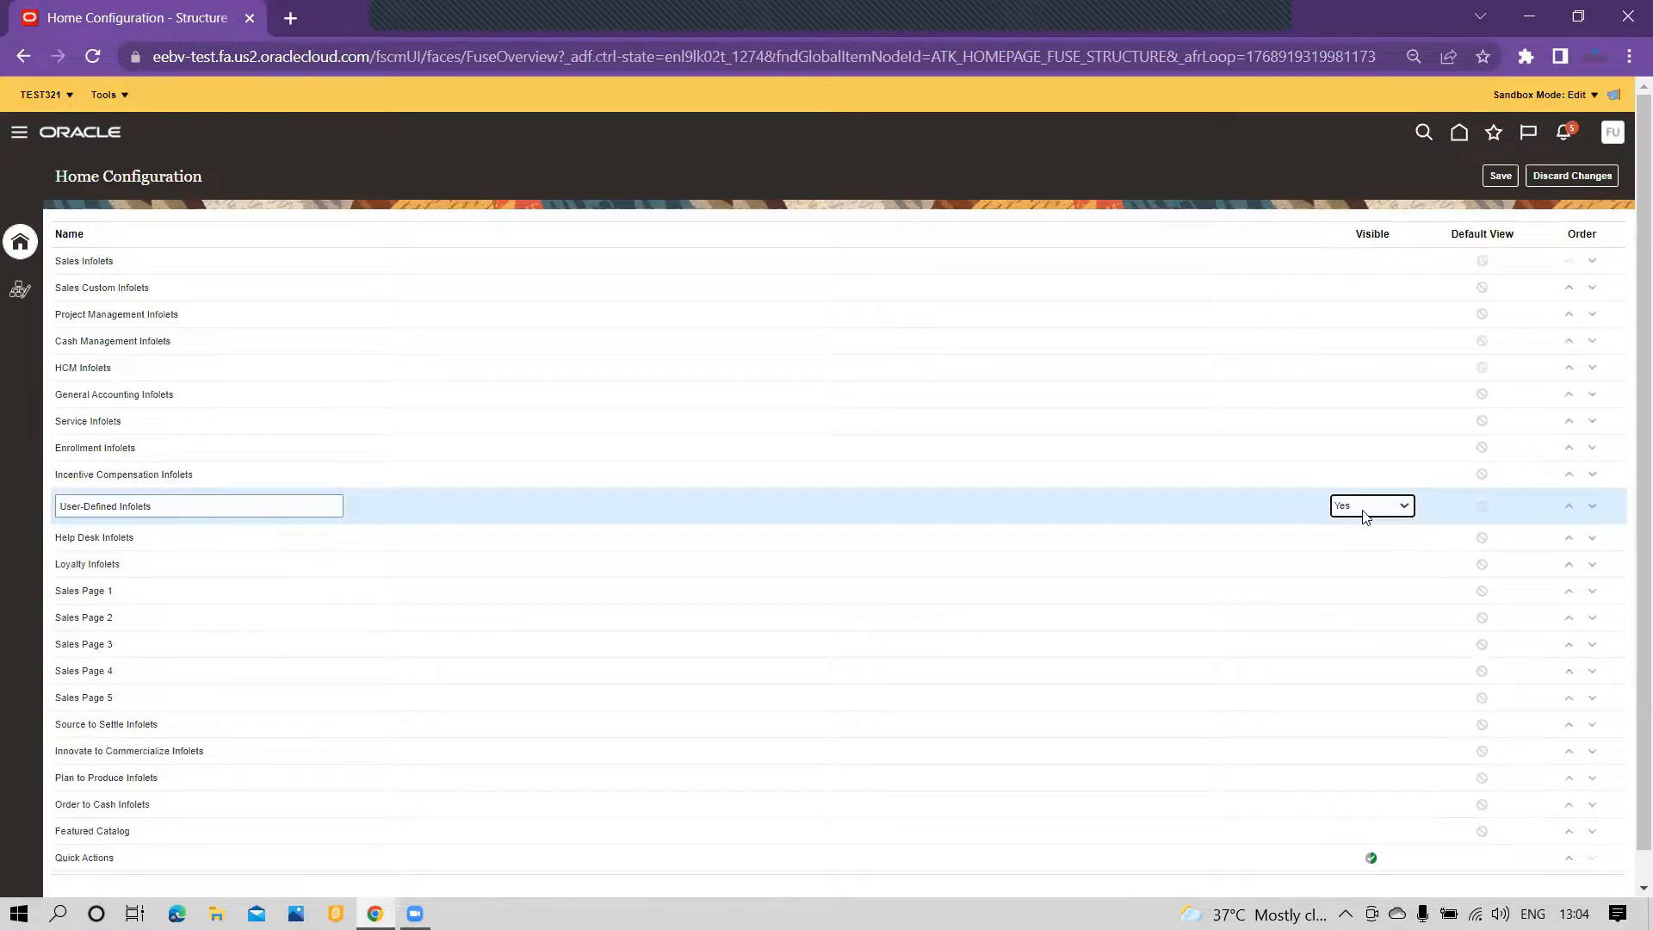
pyautogui.click(1384, 506)
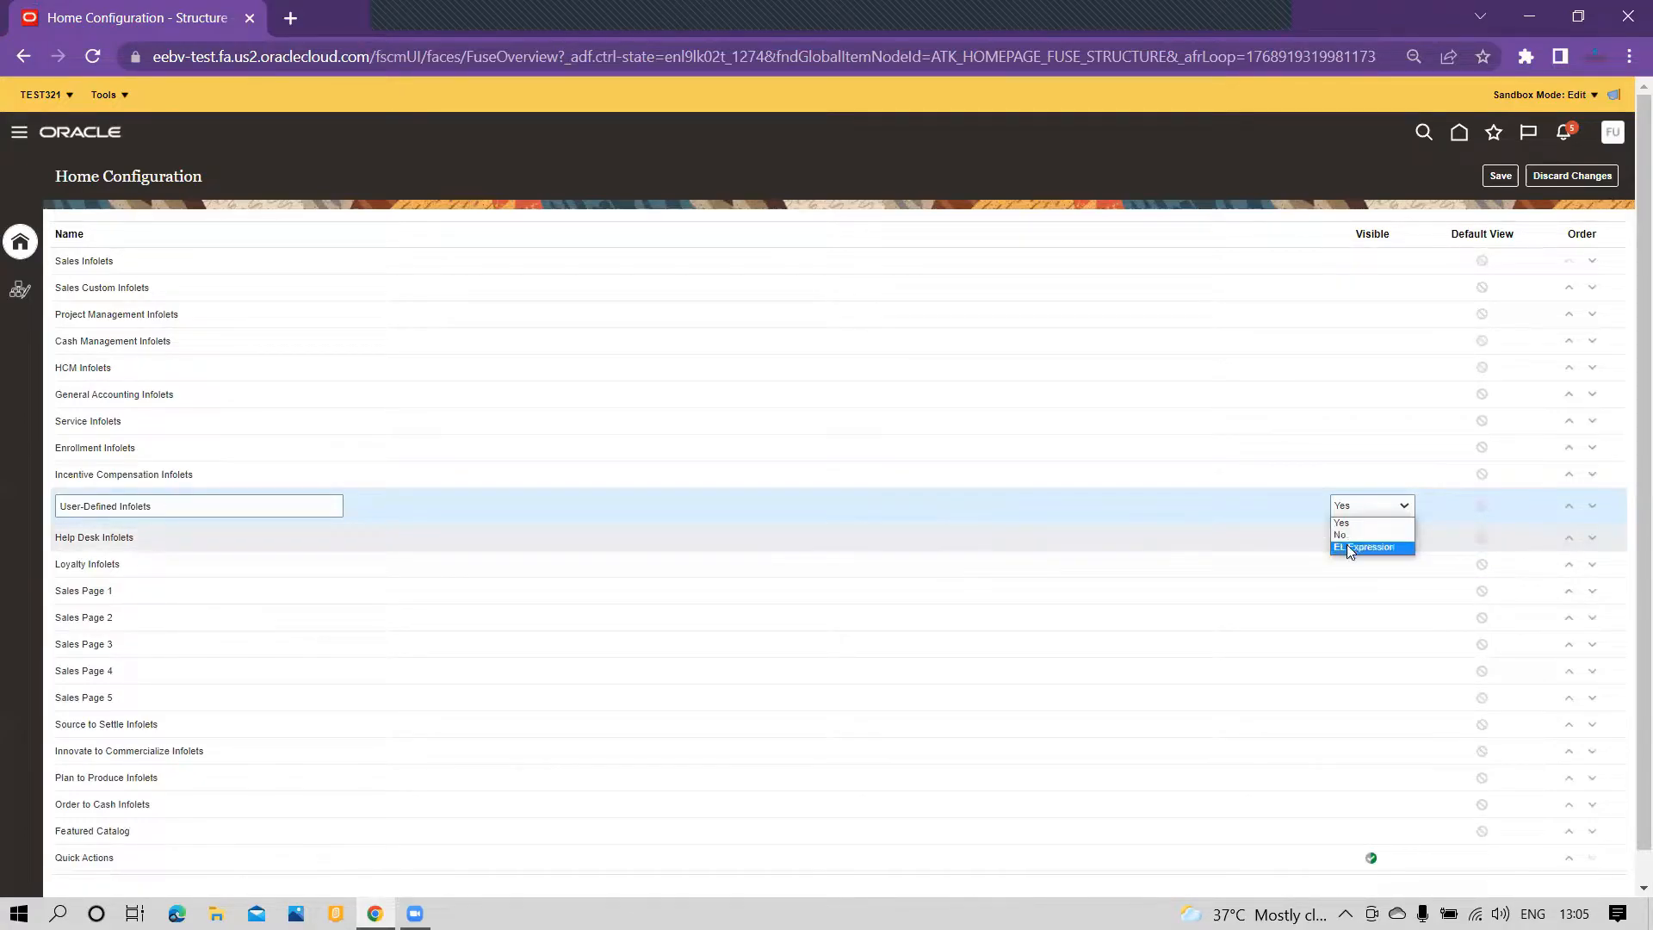
pyautogui.click(1288, 519)
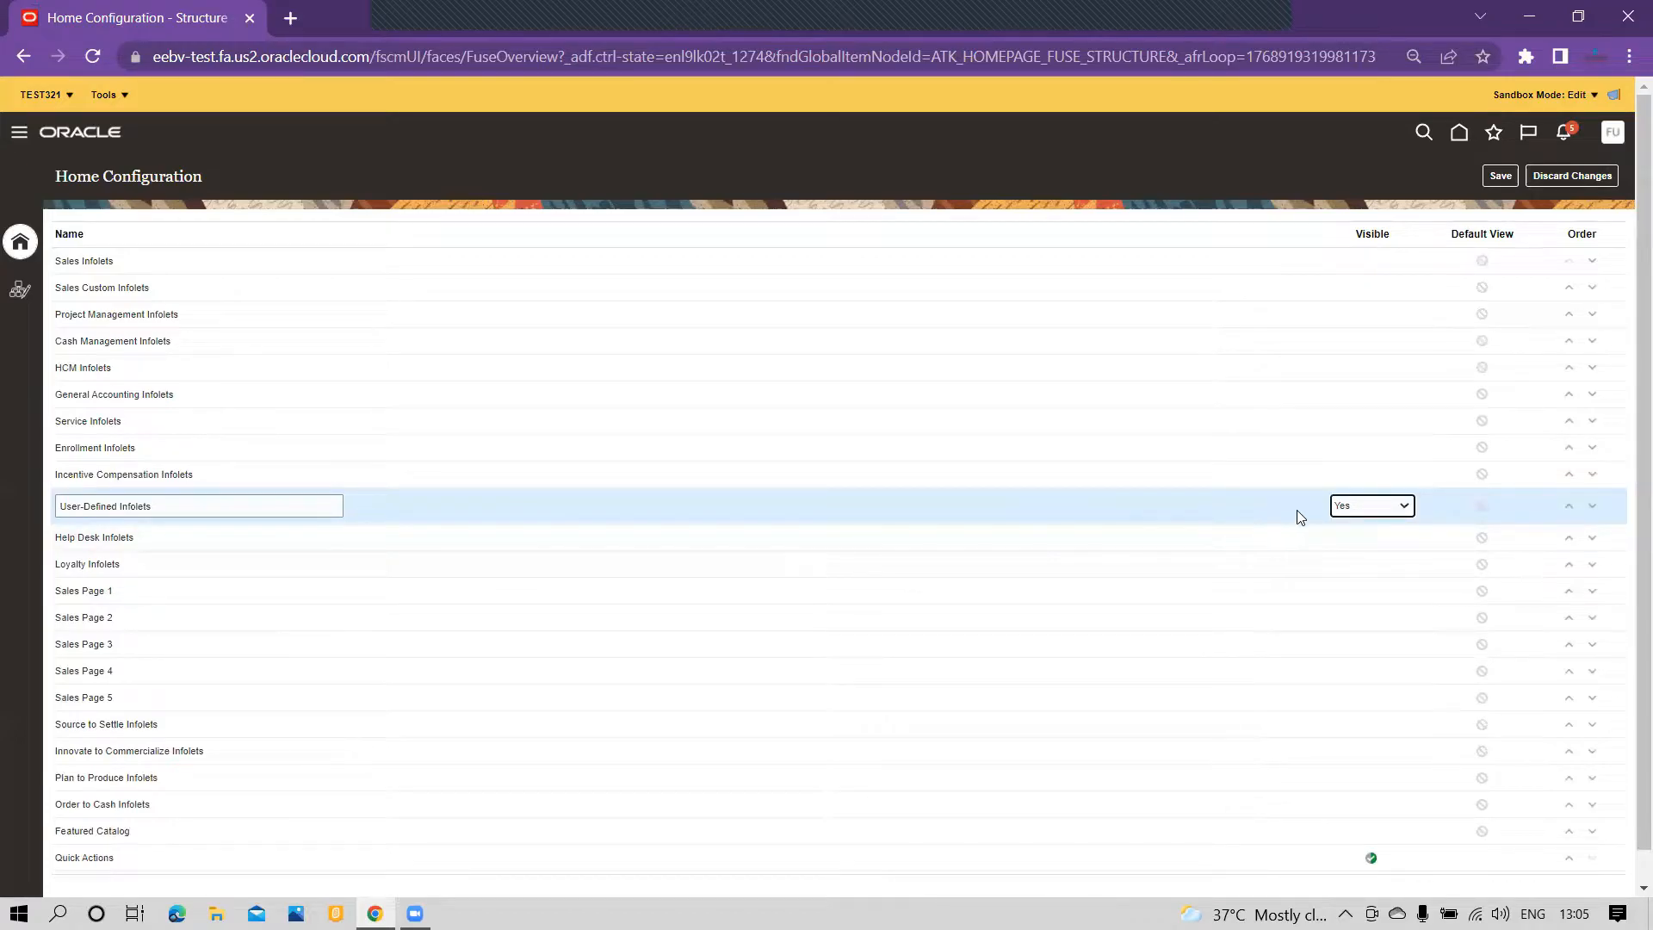
pyautogui.click(1500, 176)
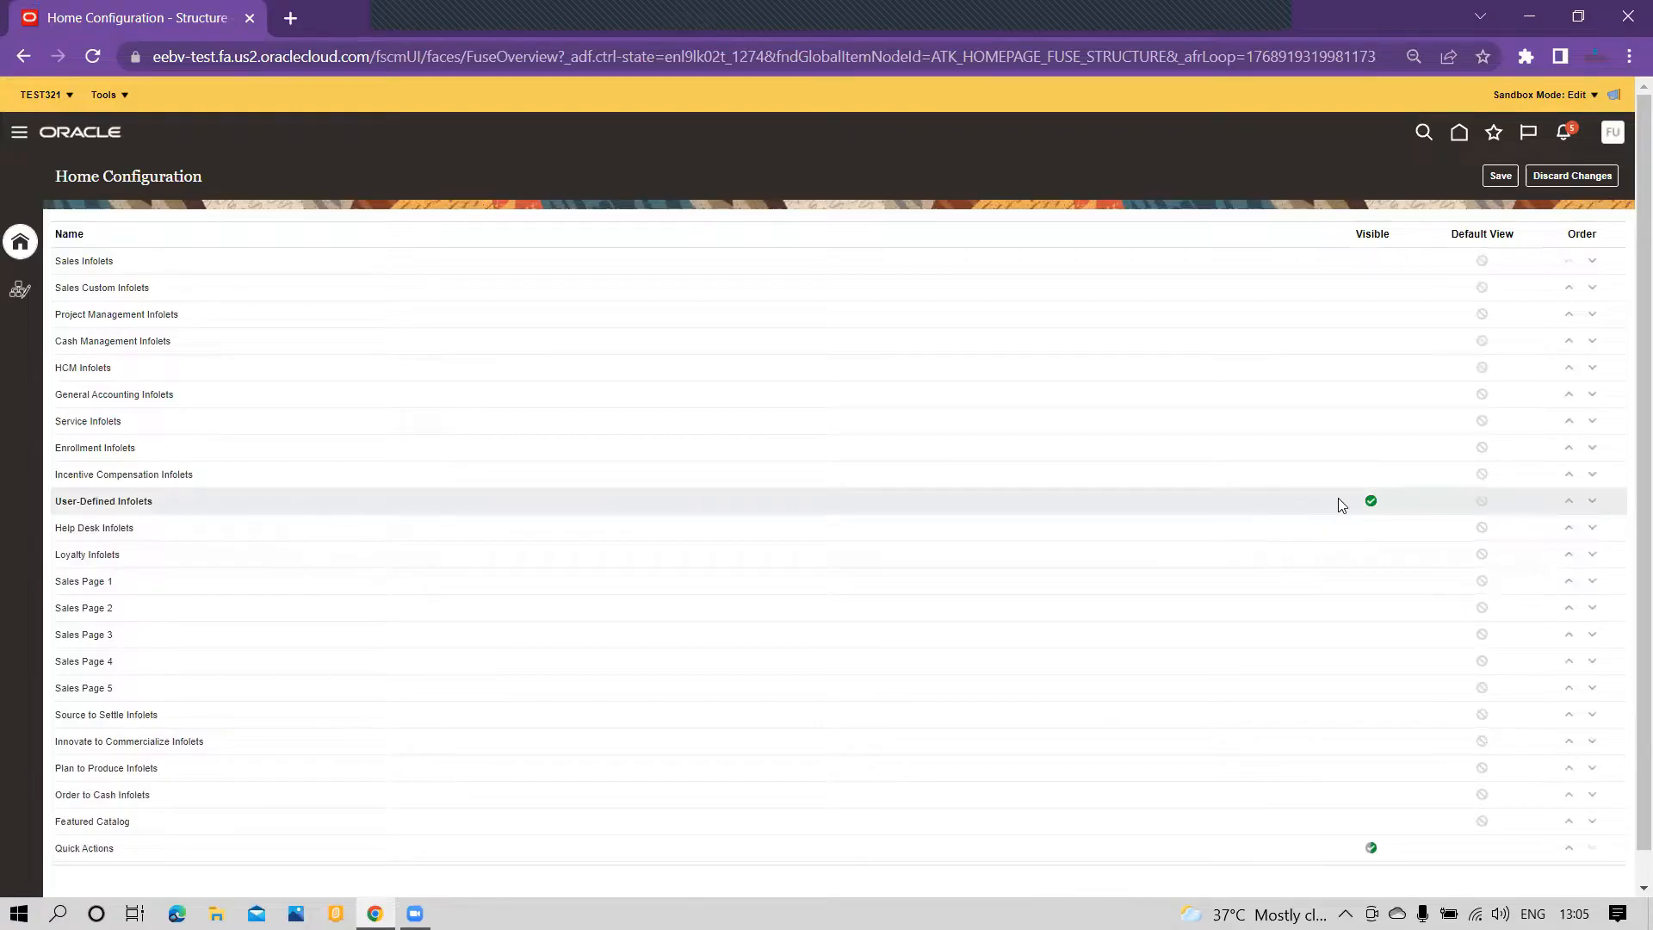
pyautogui.click(1500, 176)
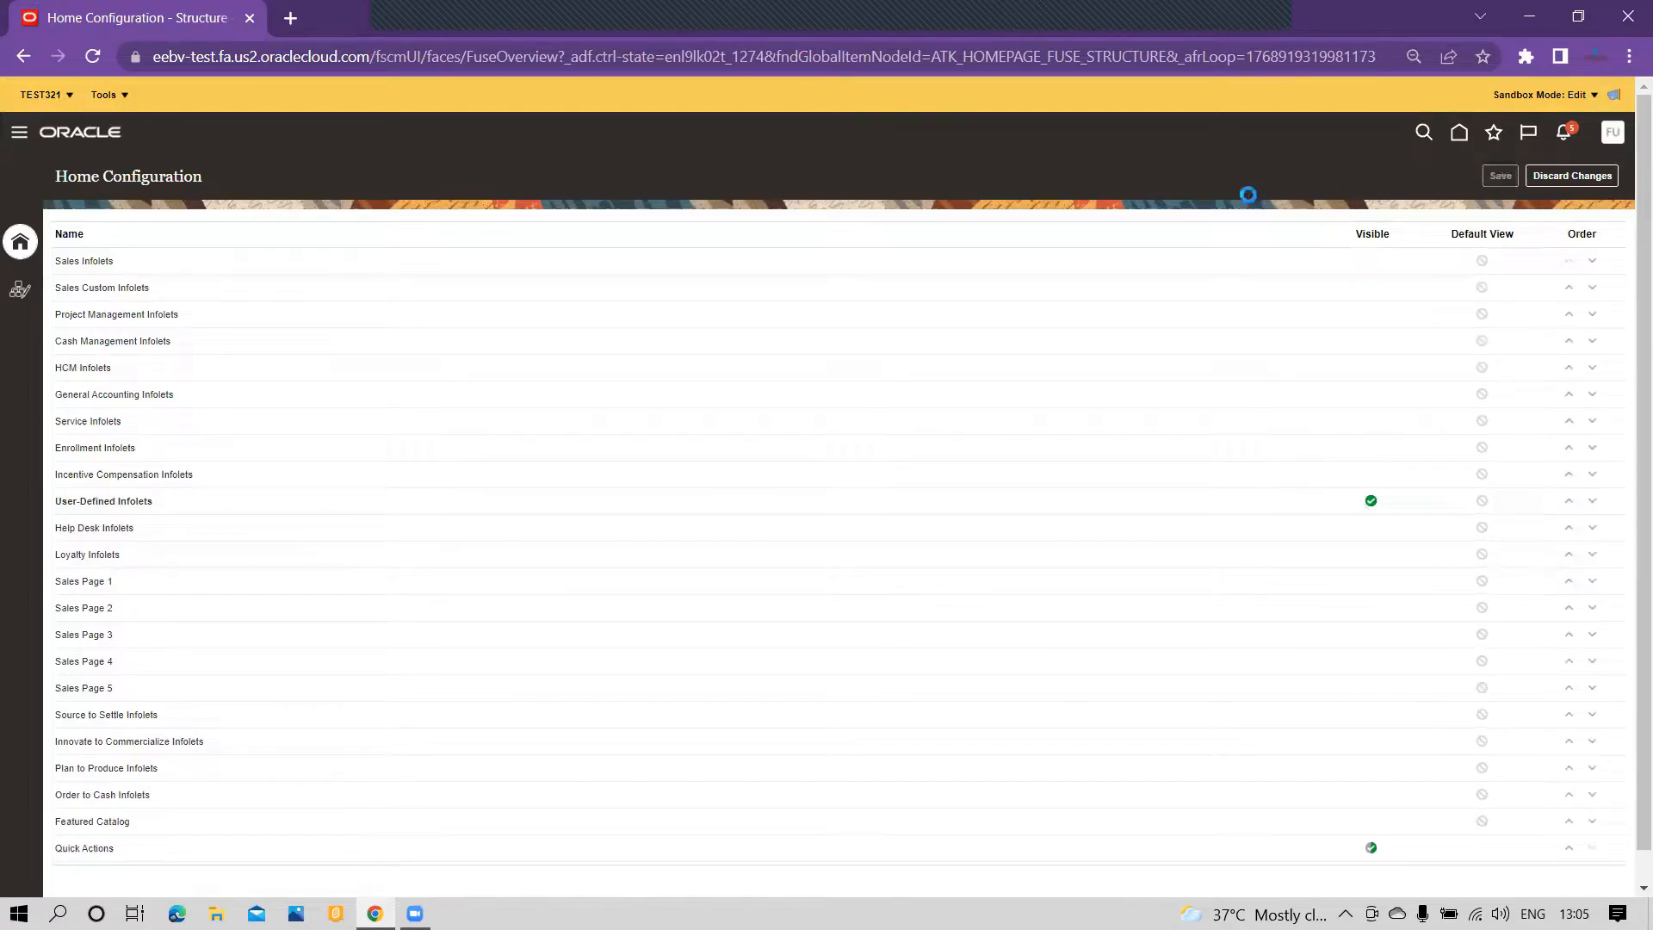
# Step: Return to the home page and open it for page editing in the sandbox
pyautogui.click(1460, 136)
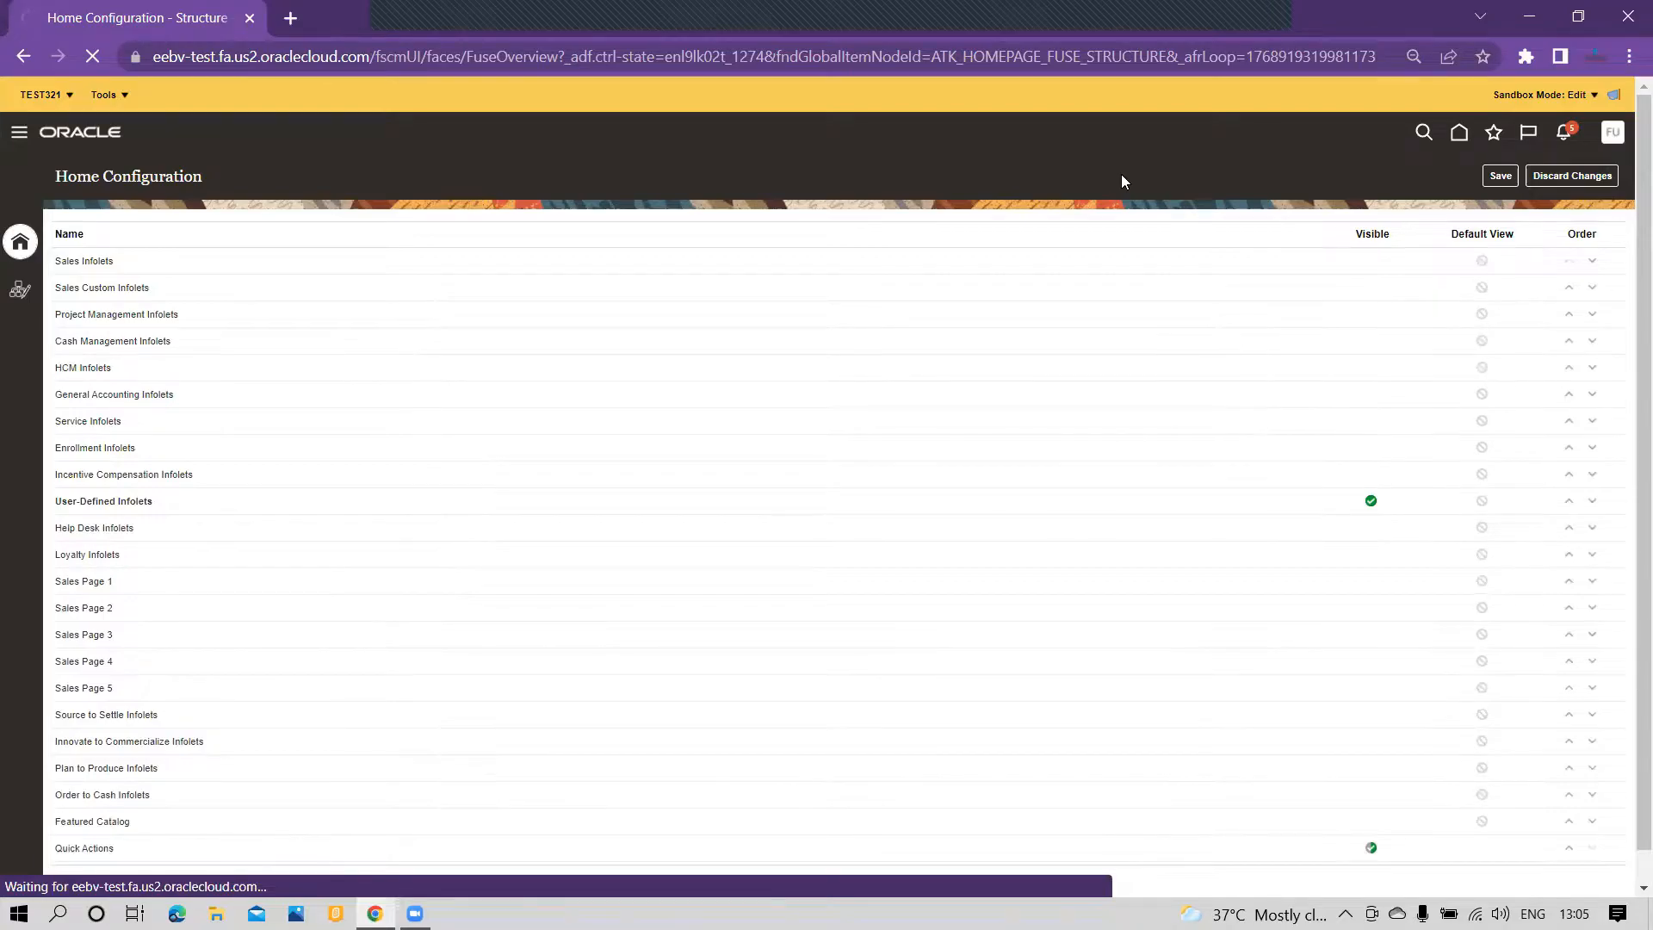
pyautogui.scroll(-1, 1279, 420)
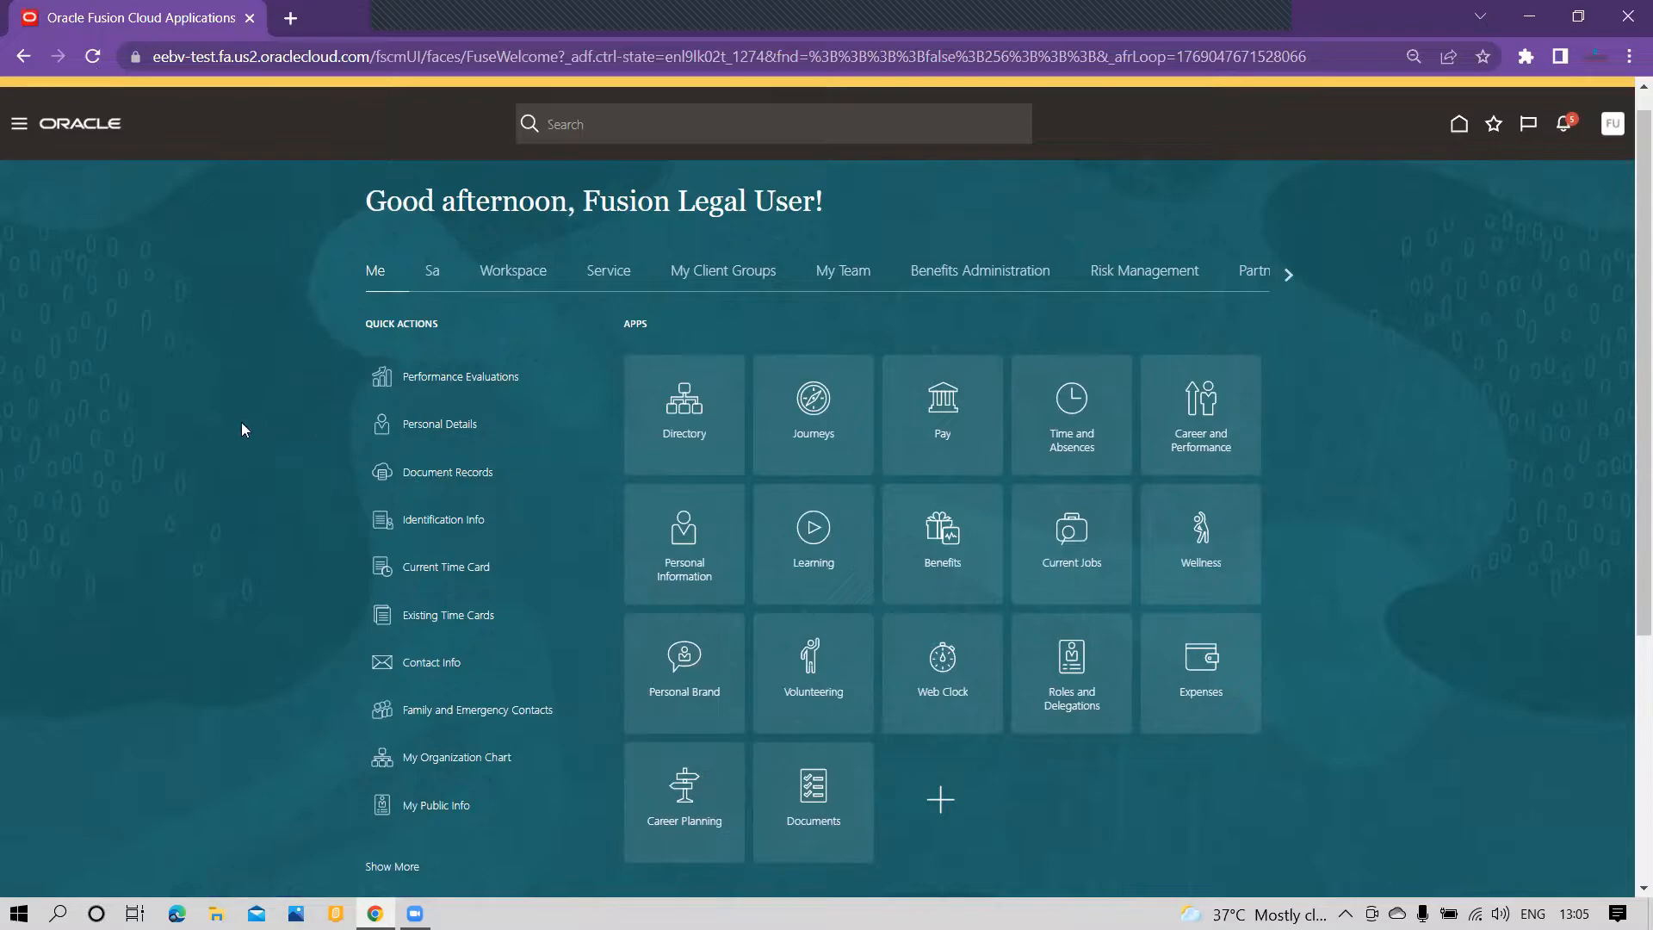
pyautogui.click(1622, 130)
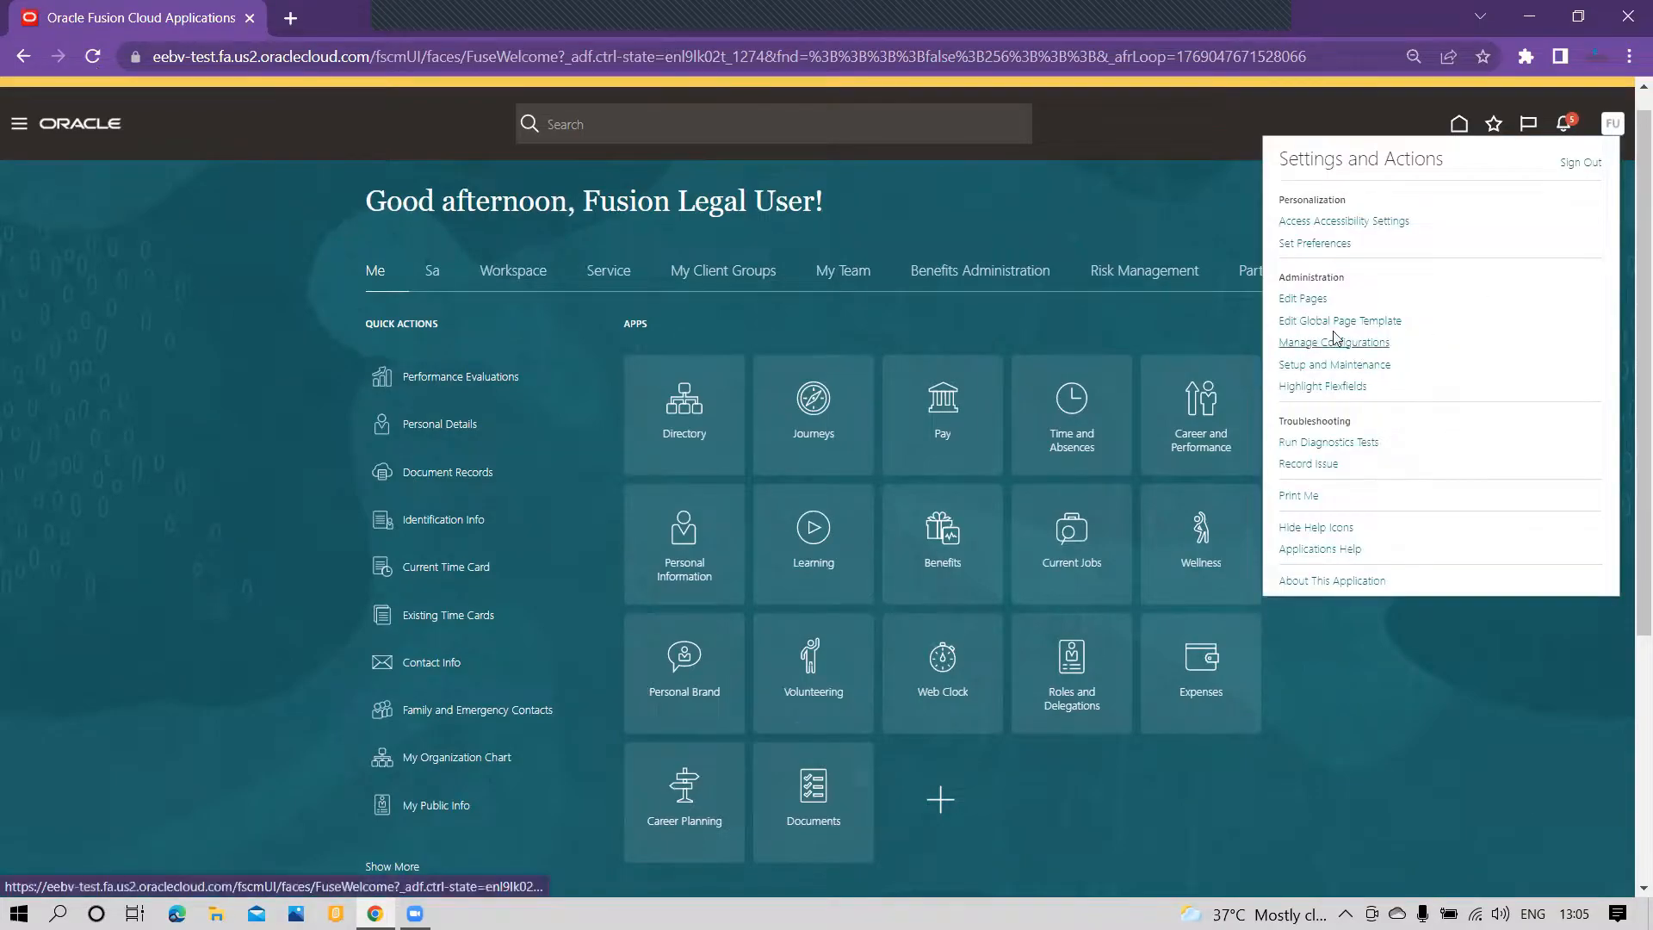
pyautogui.click(1155, 204)
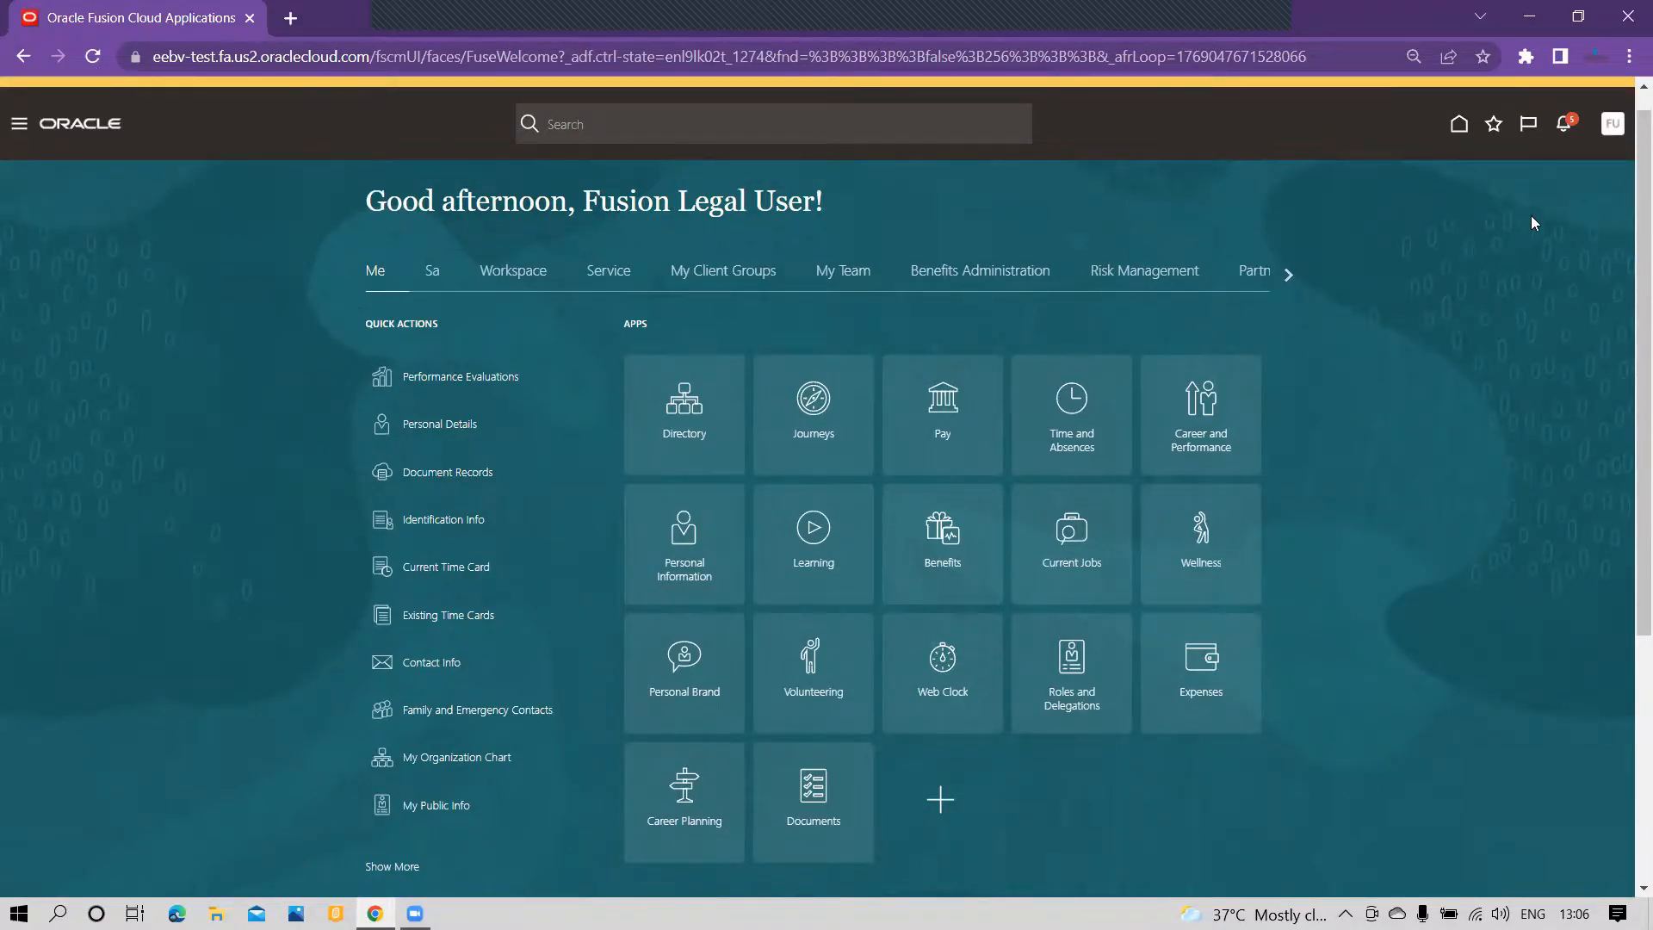
pyautogui.click(1612, 123)
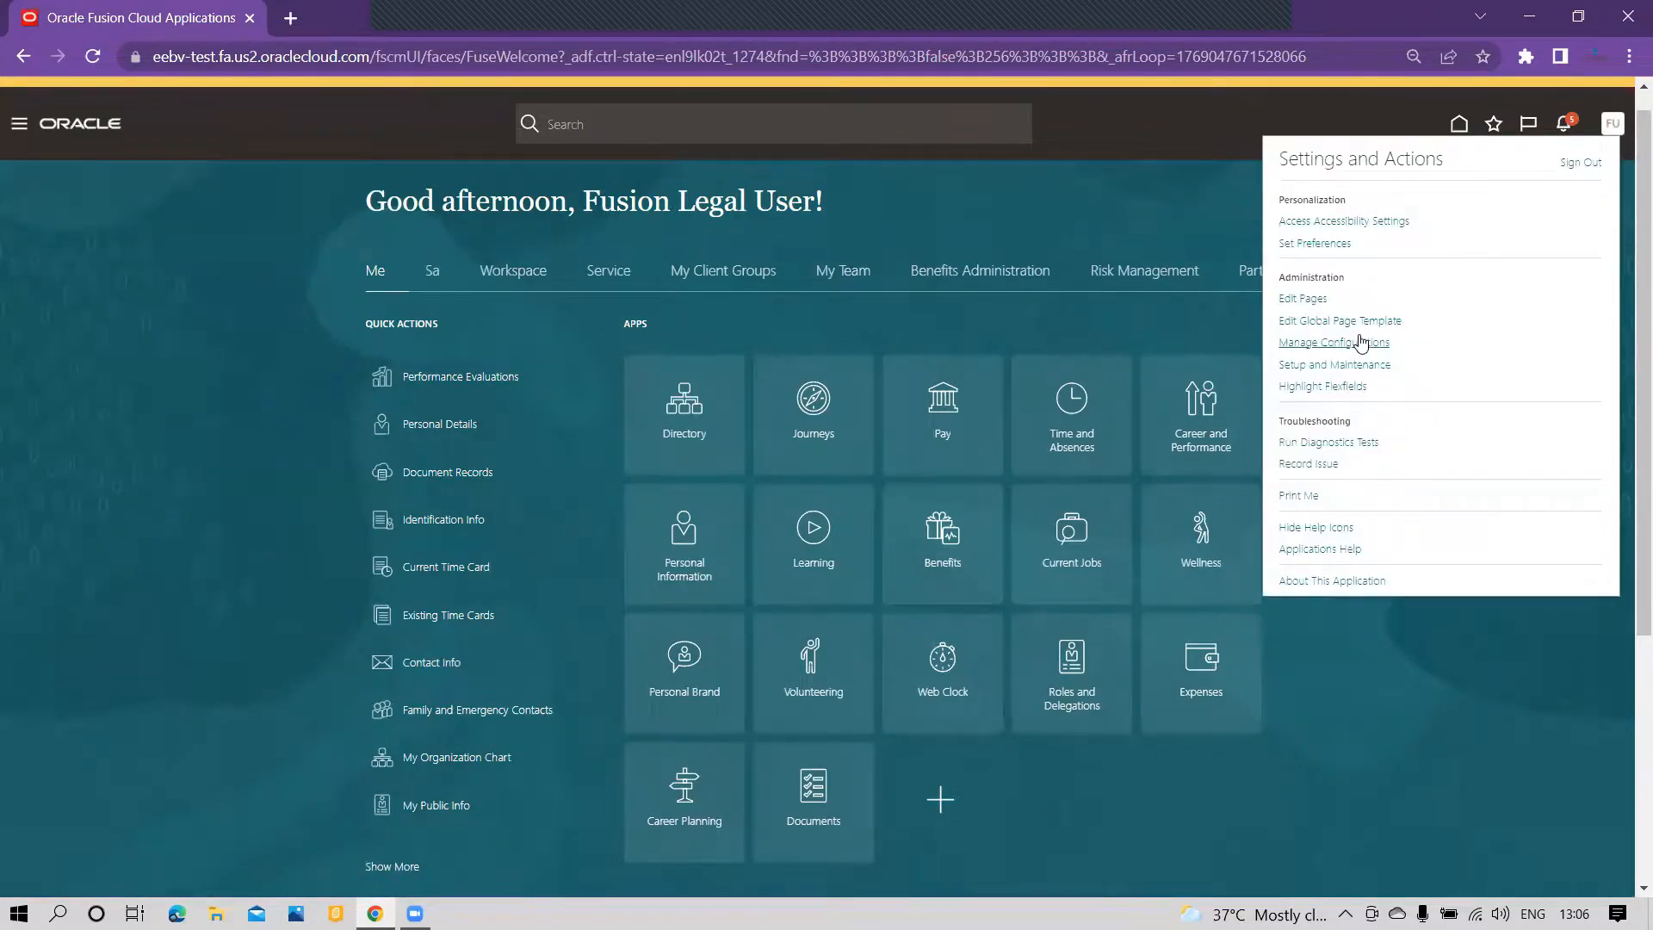
pyautogui.click(1273, 300)
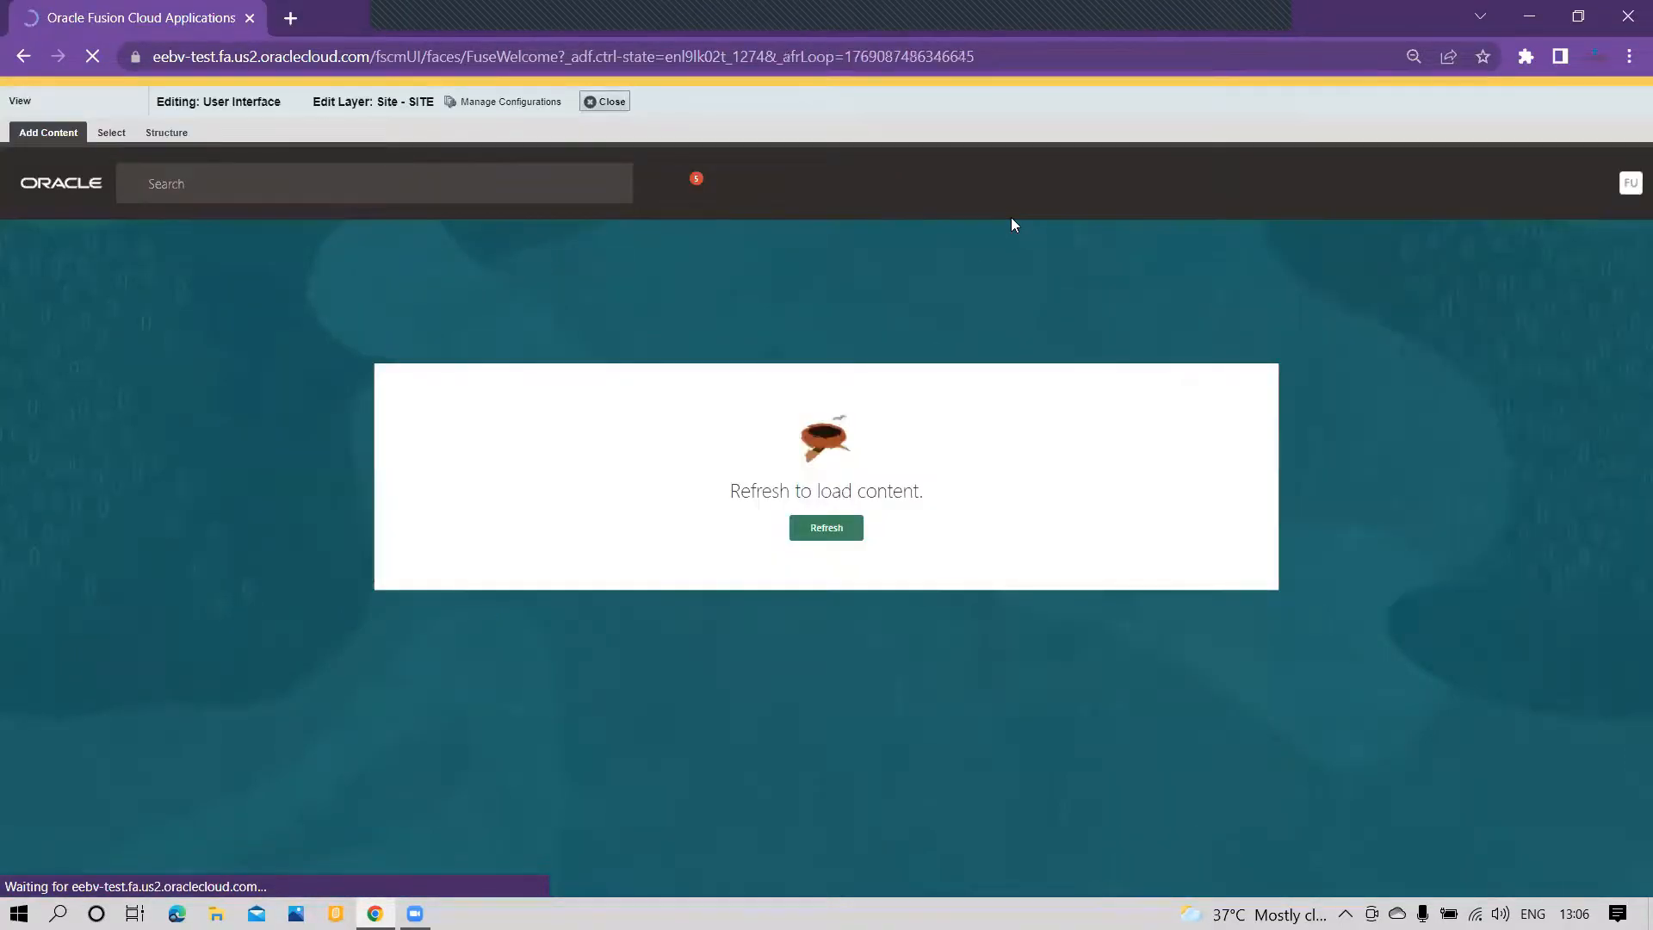
# Step: Start a new infolet in the home page's Analytics section, titled User Defined, with front view dimensions of 2 x 1
pyautogui.scroll(-6, 1099, 437)
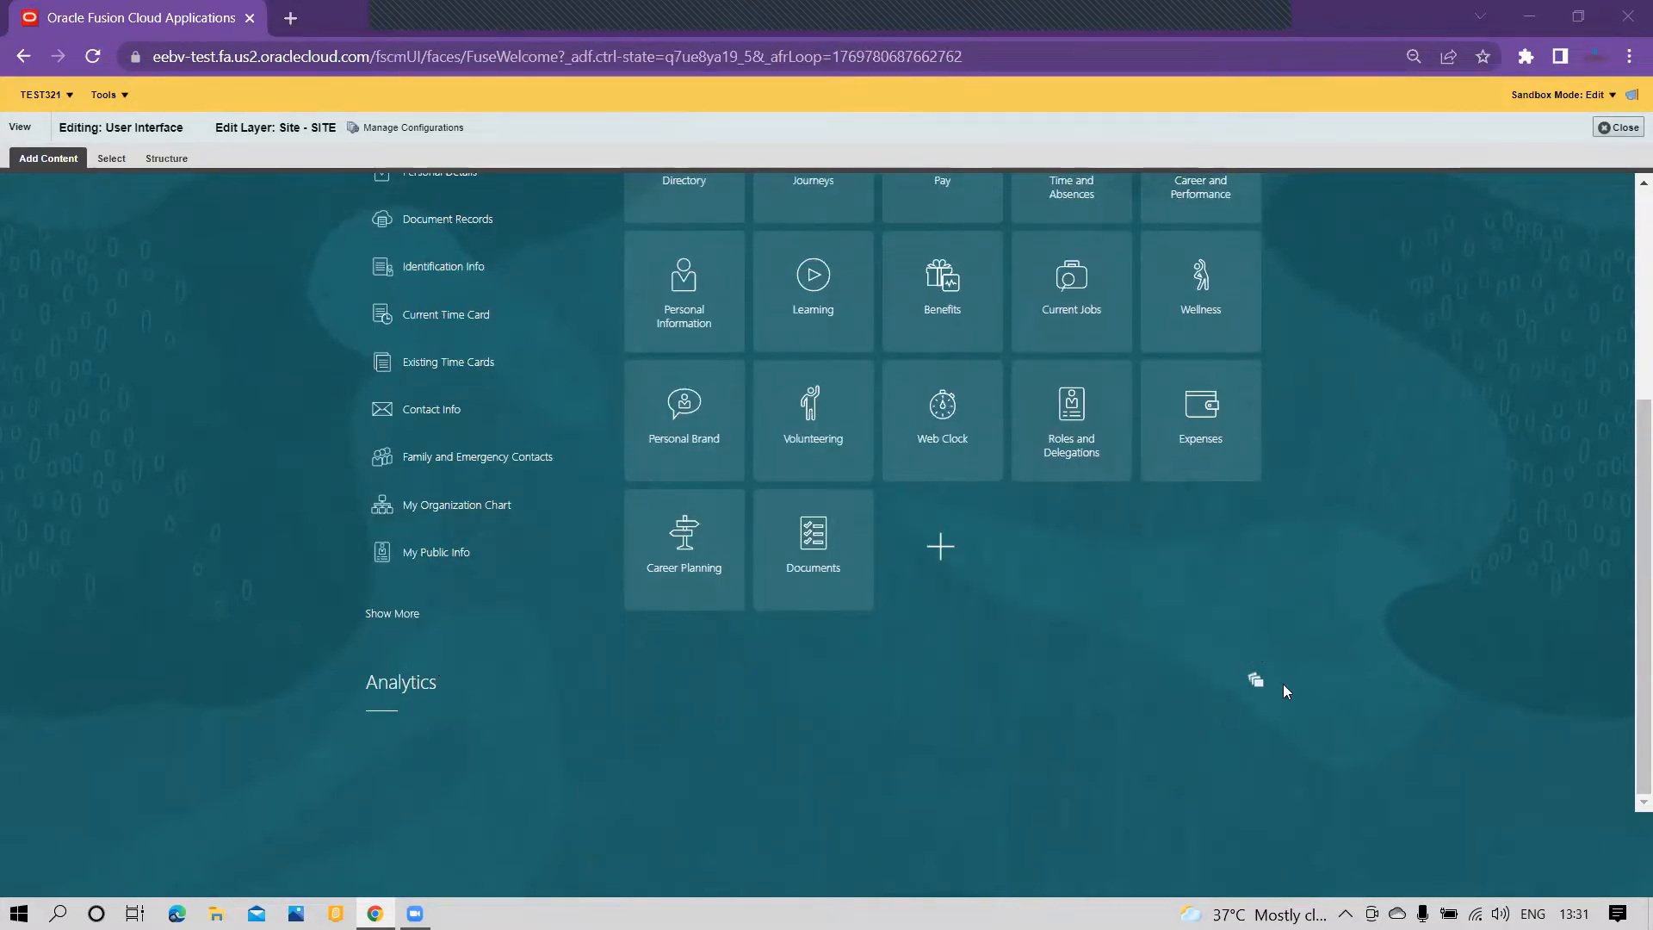
pyautogui.click(1255, 681)
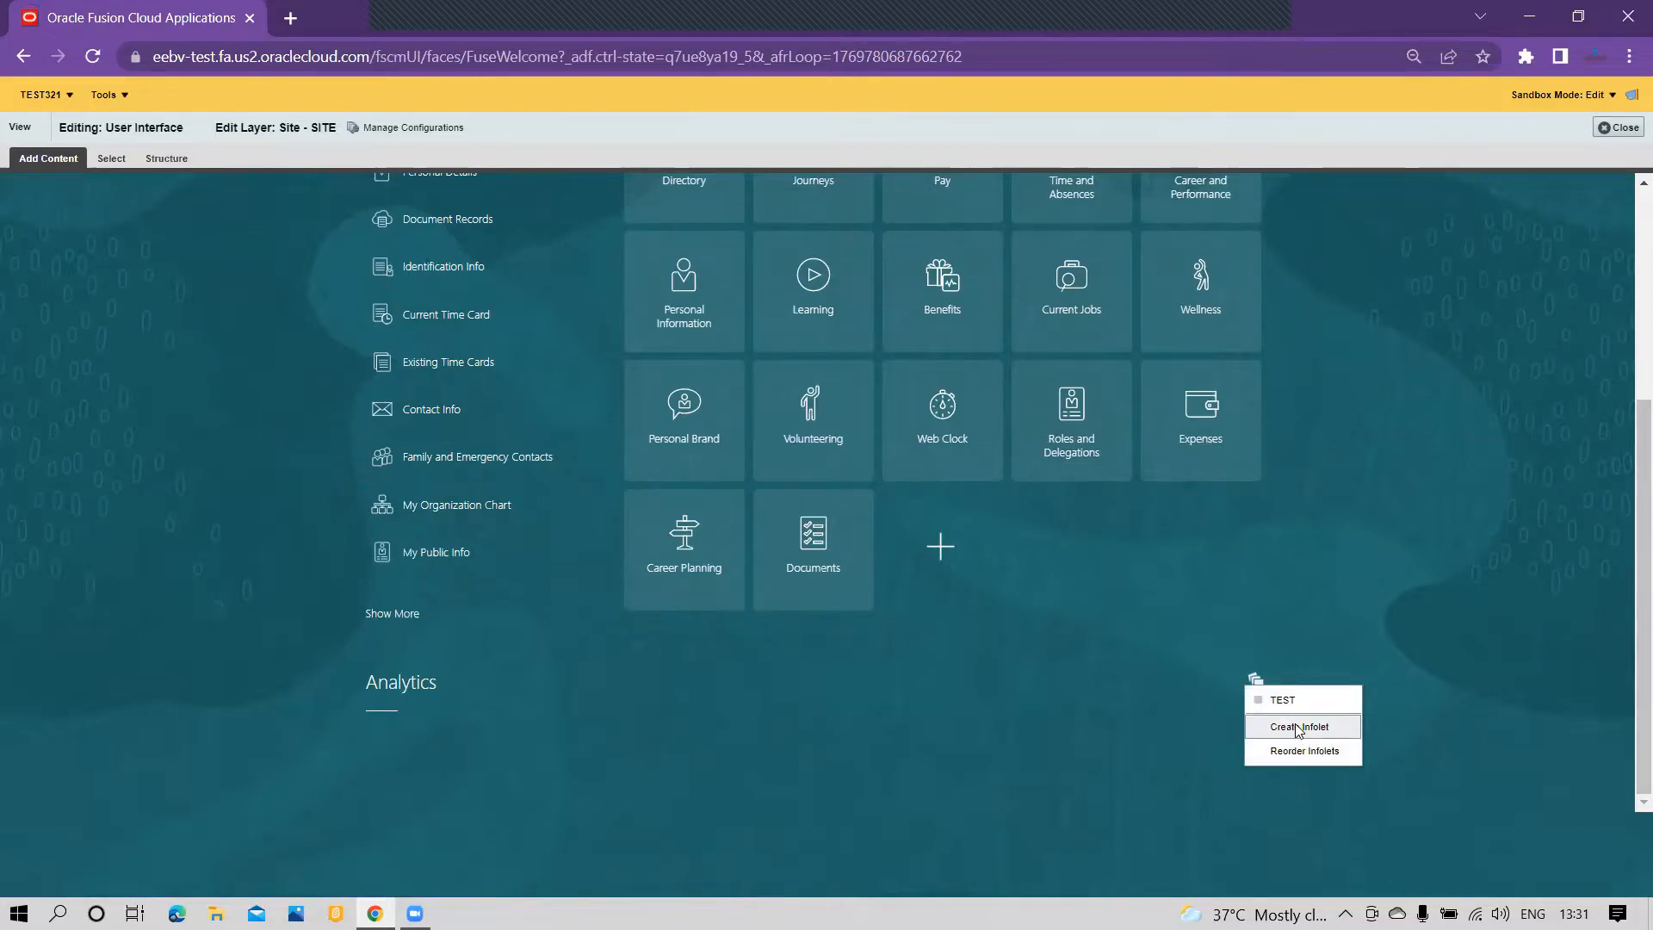
pyautogui.moveTo(1296, 725); pyautogui.dragTo(1274, 799)
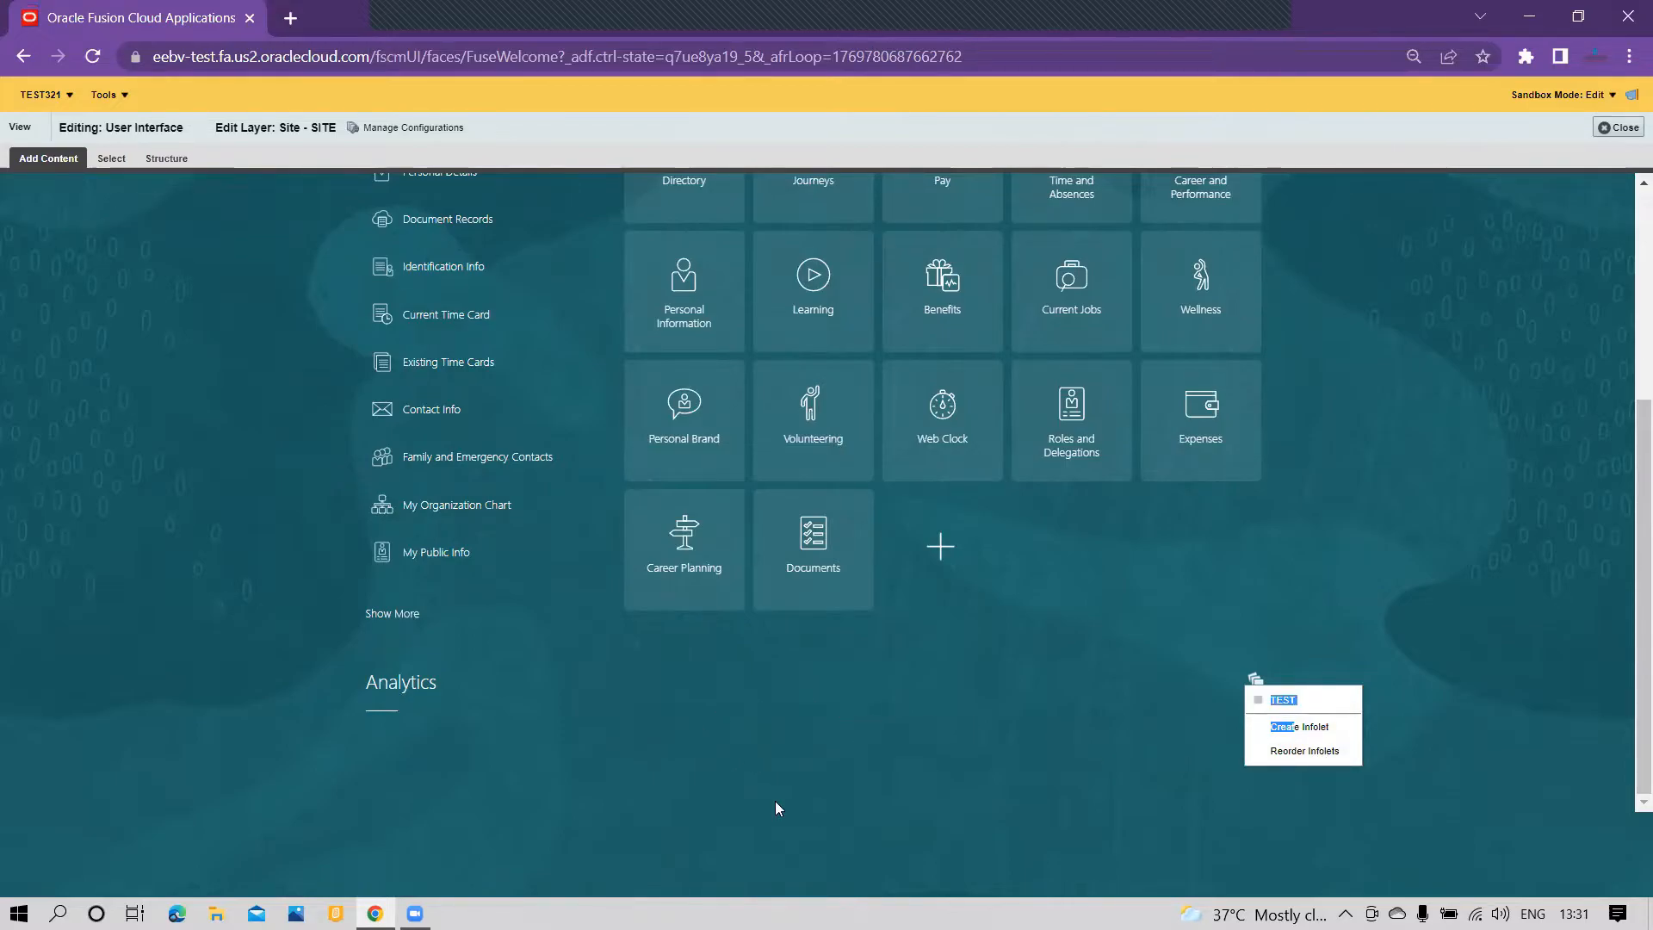
pyautogui.click(936, 728)
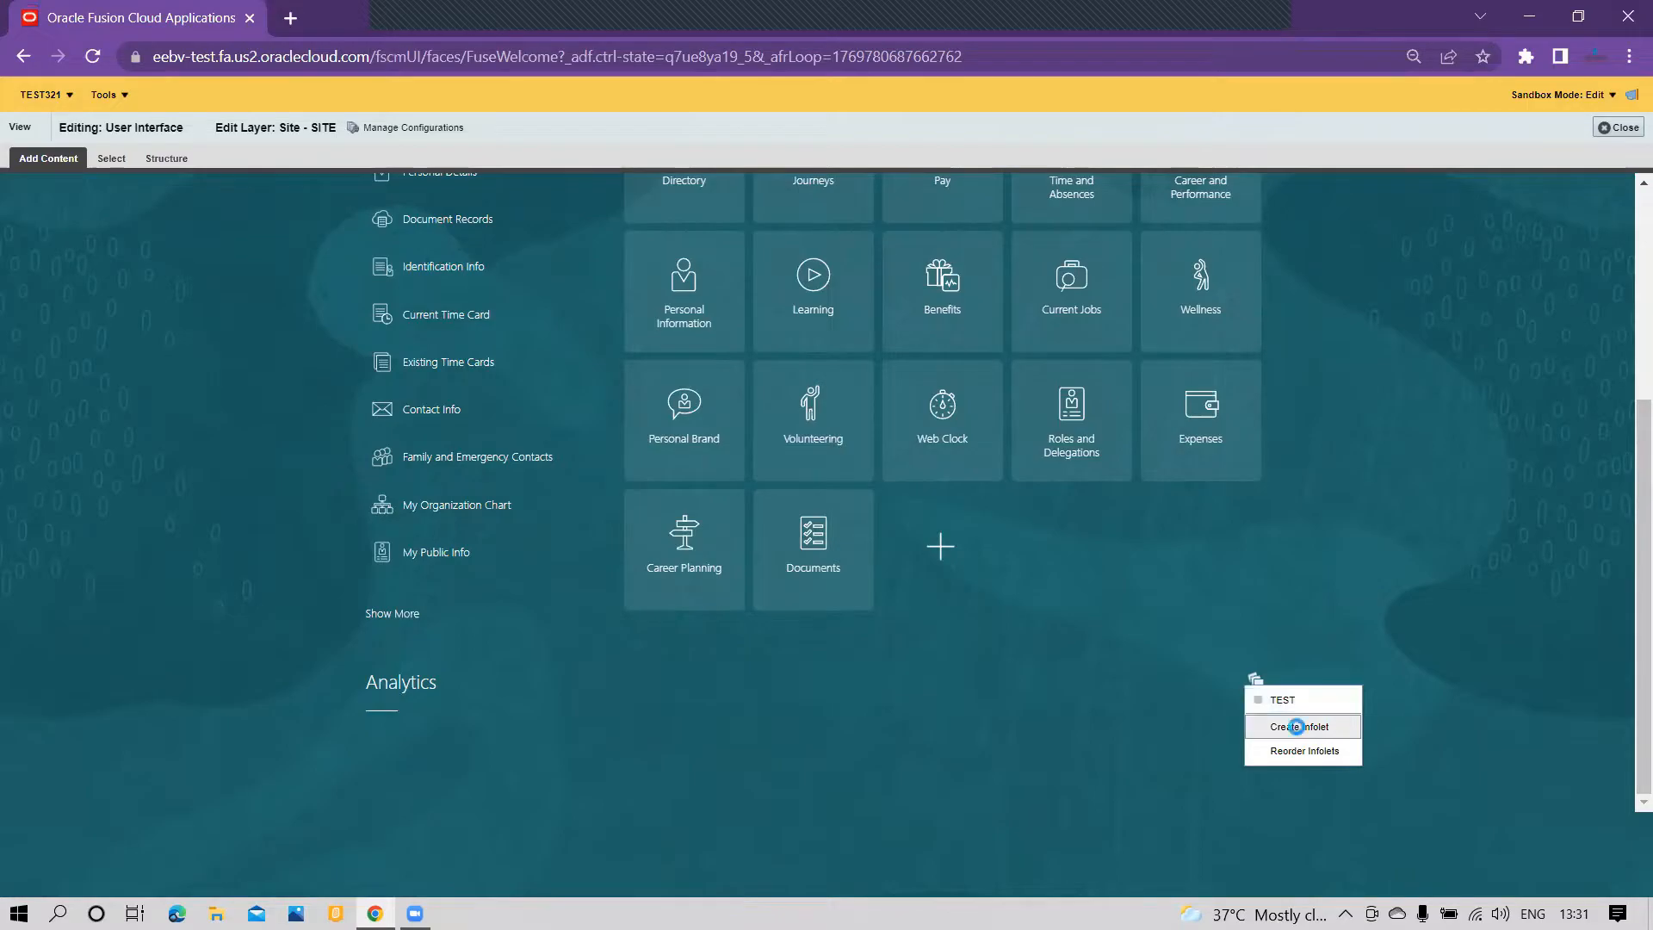
pyautogui.click(1300, 729)
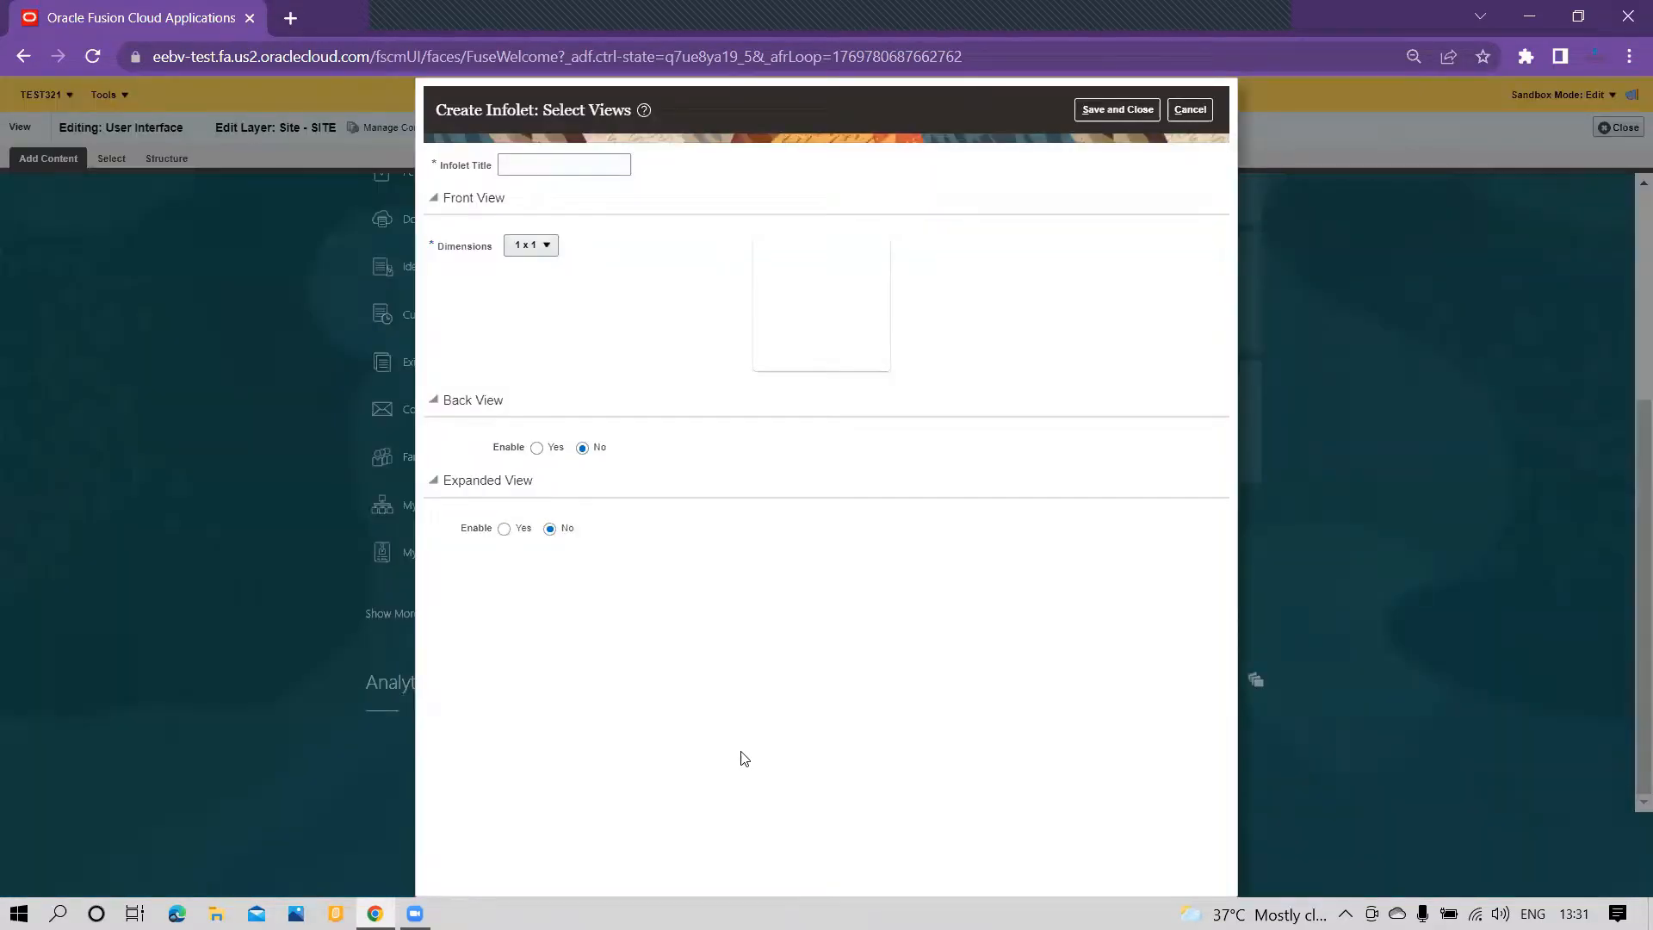
pyautogui.click(582, 166)
pyautogui.click(547, 248)
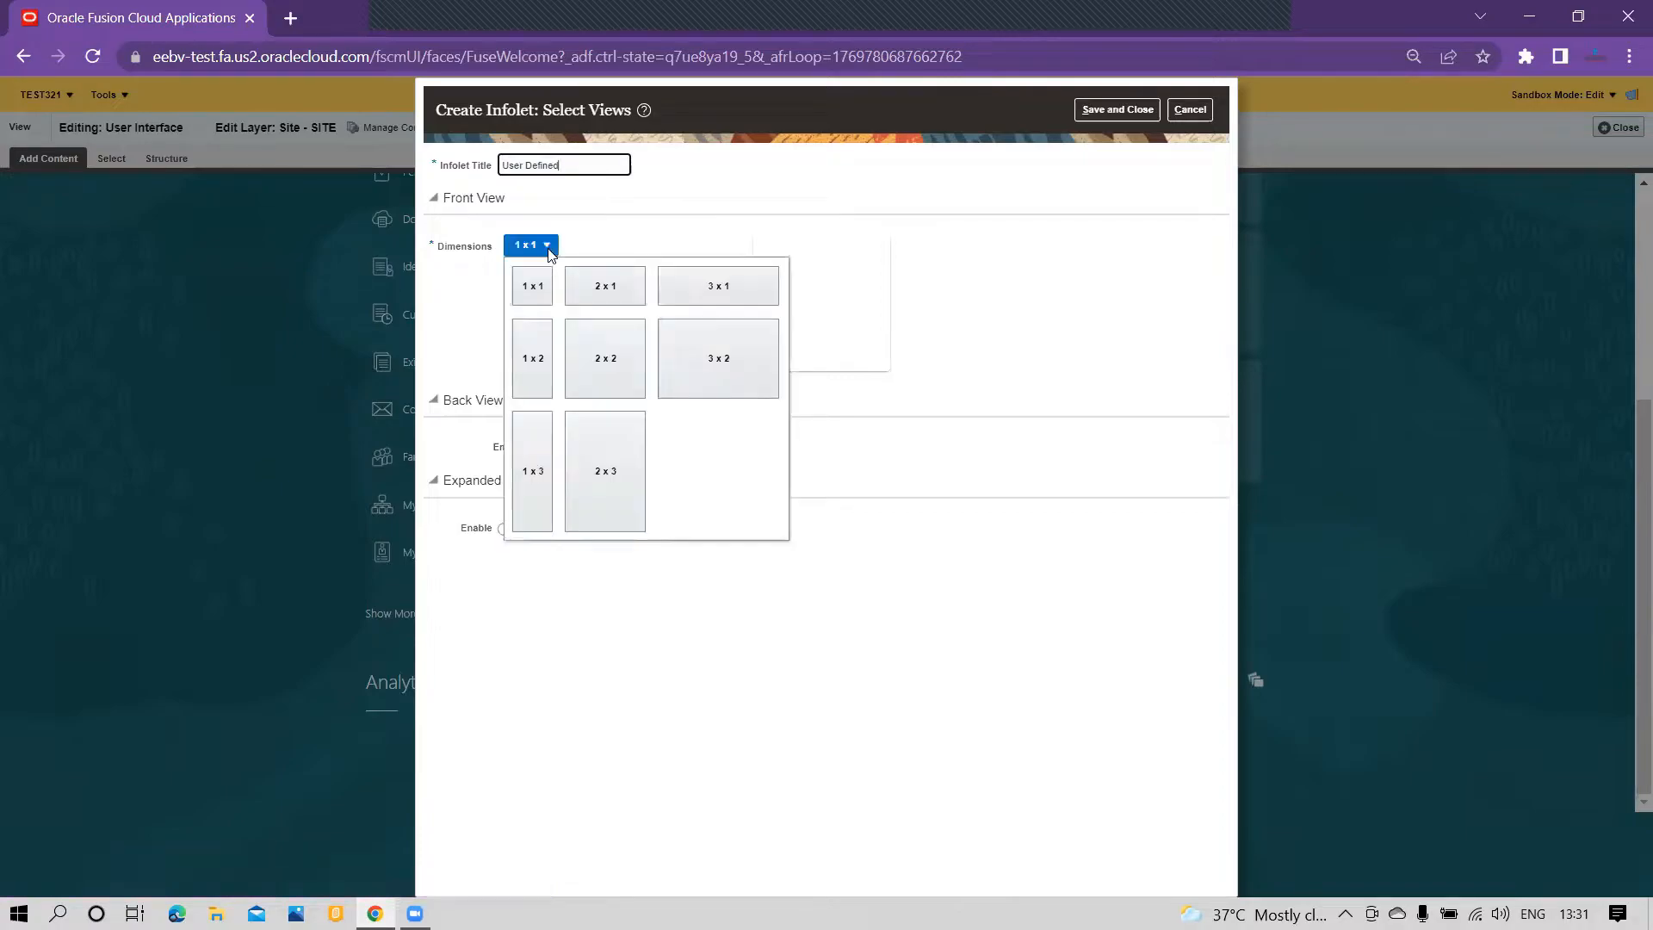
pyautogui.click(606, 289)
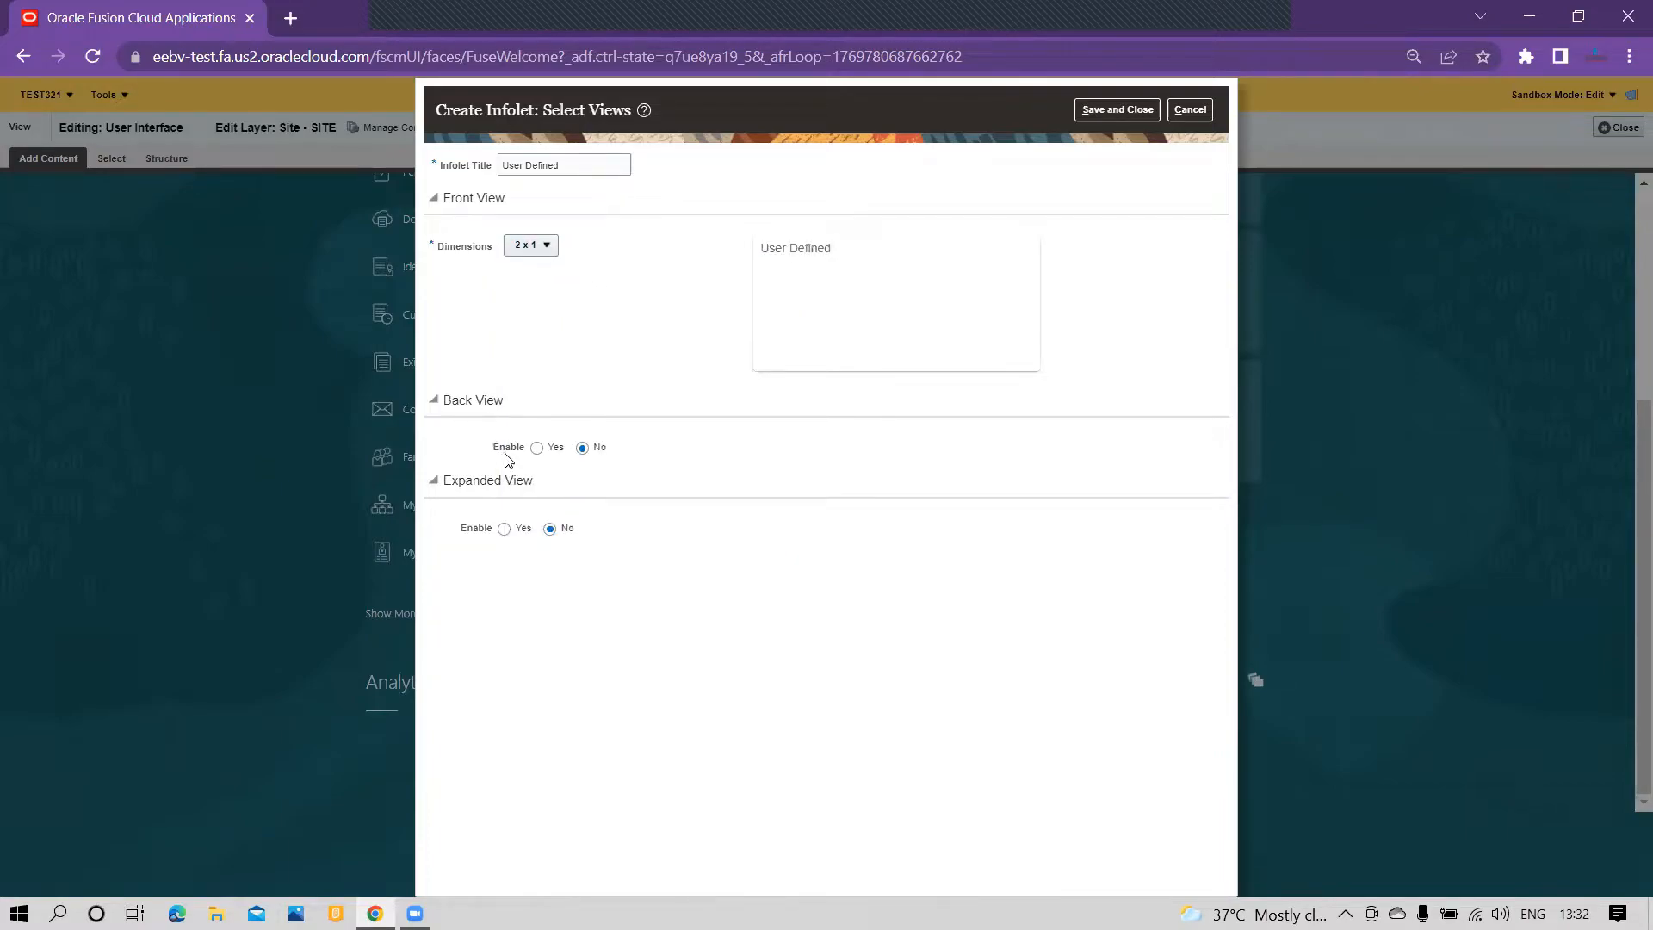
# Step: Enable the infolet's back view and expanded view, set the expanded view dimensions to 3 x 2, and save the infolet
pyautogui.click(537, 448)
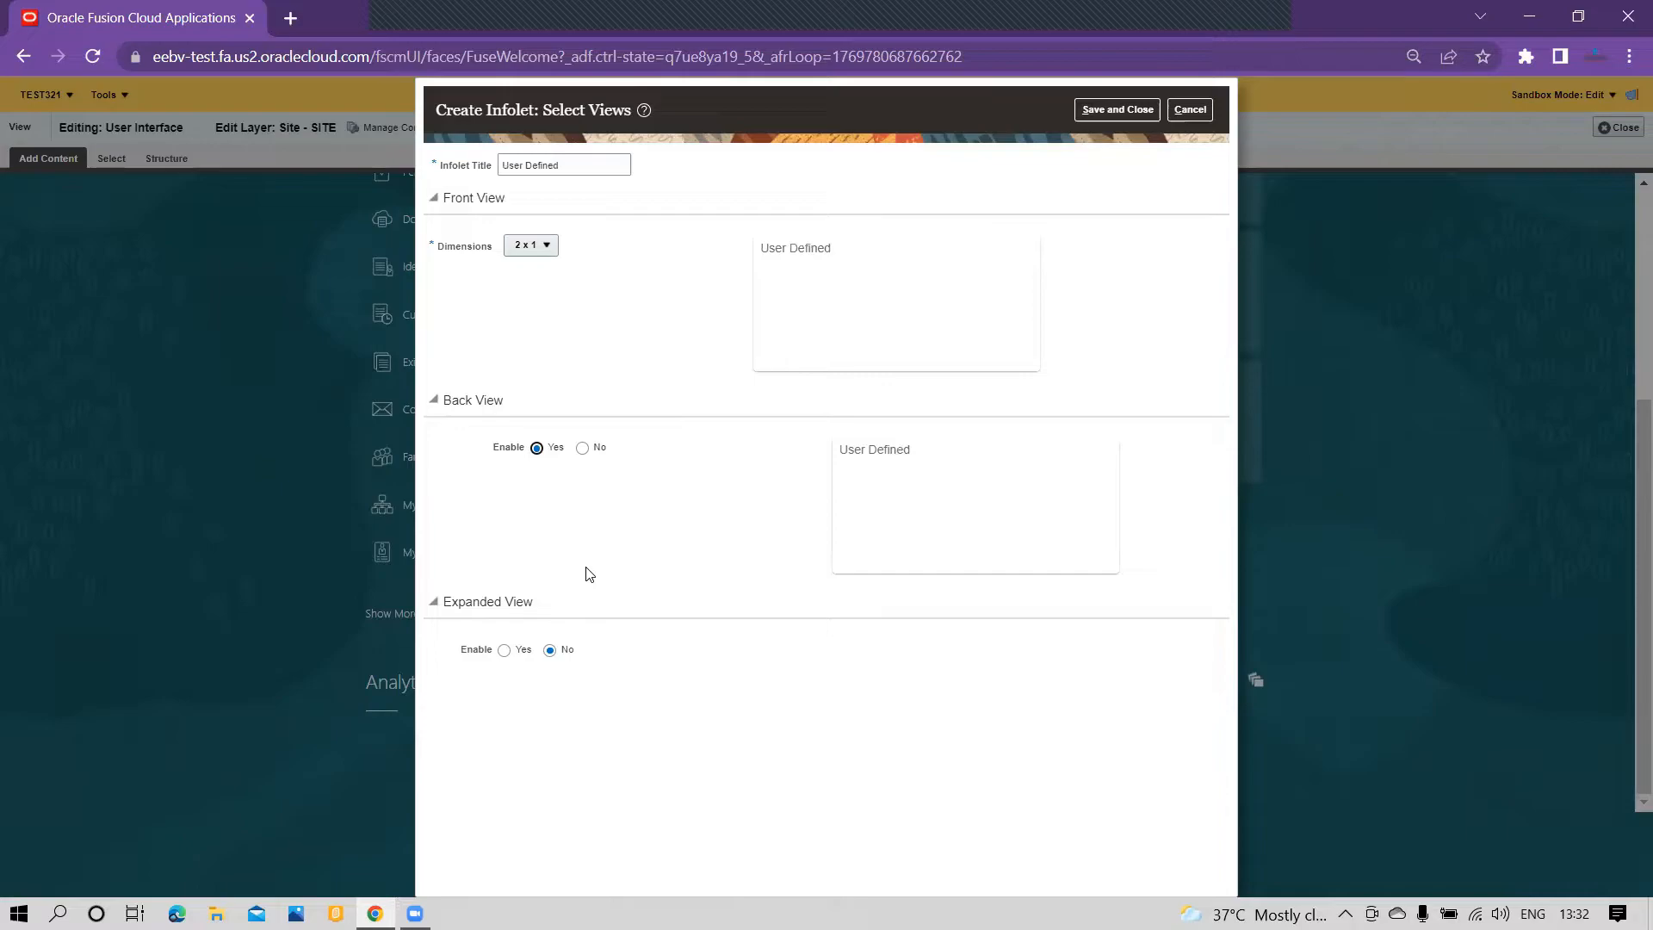
pyautogui.click(505, 651)
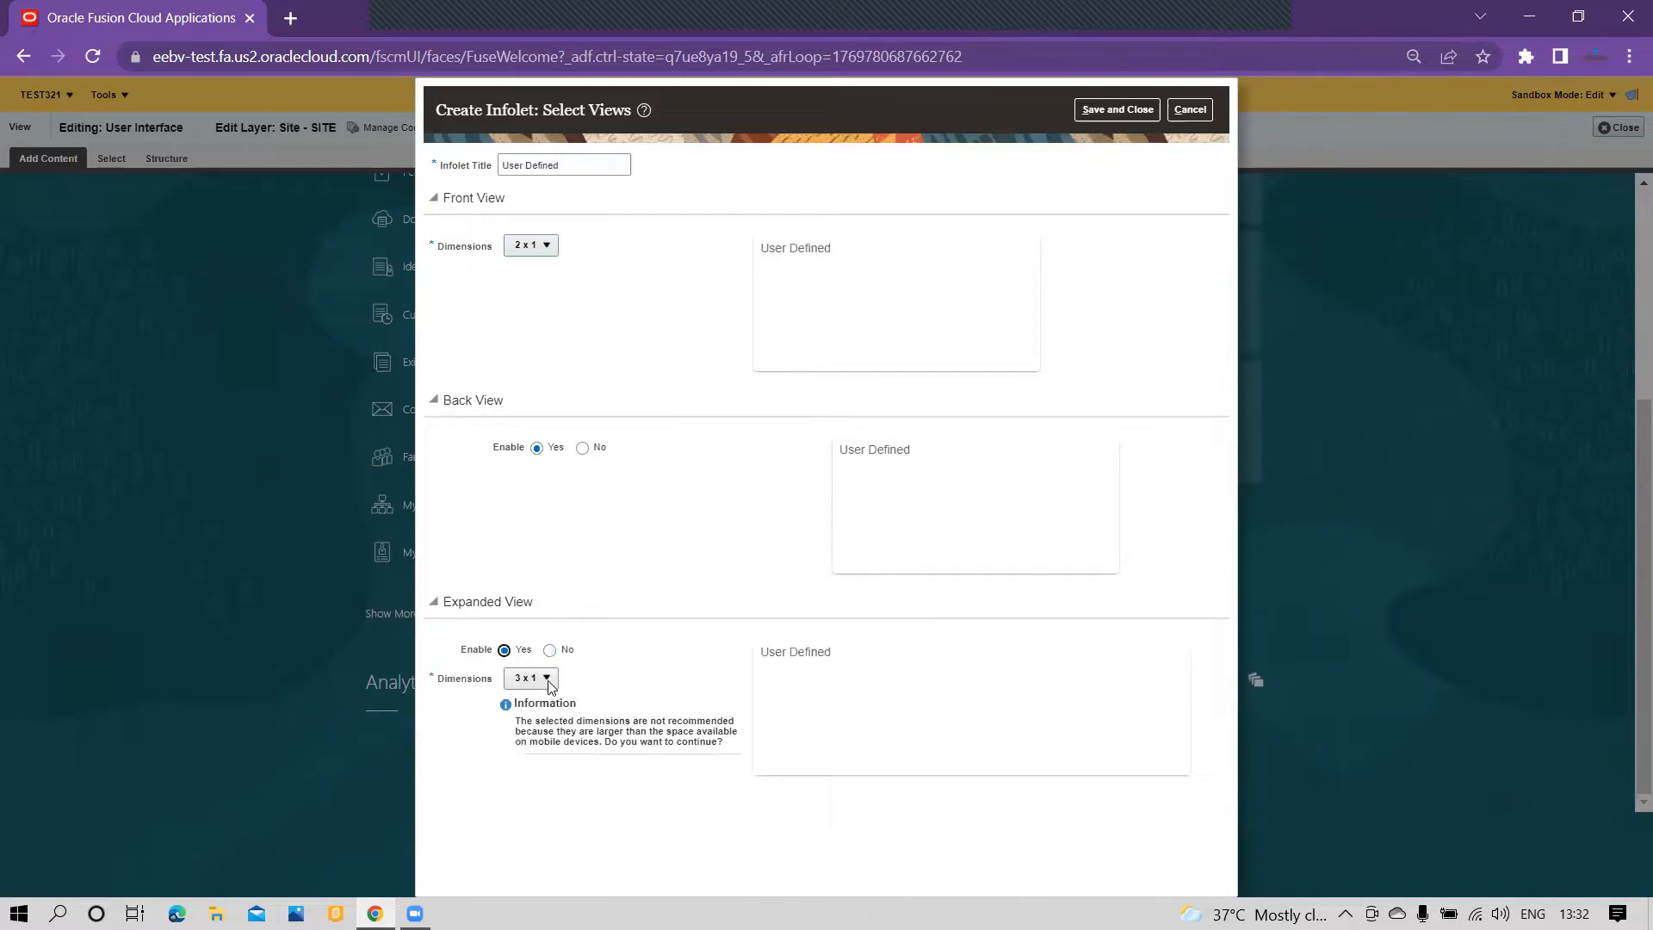
pyautogui.click(545, 679)
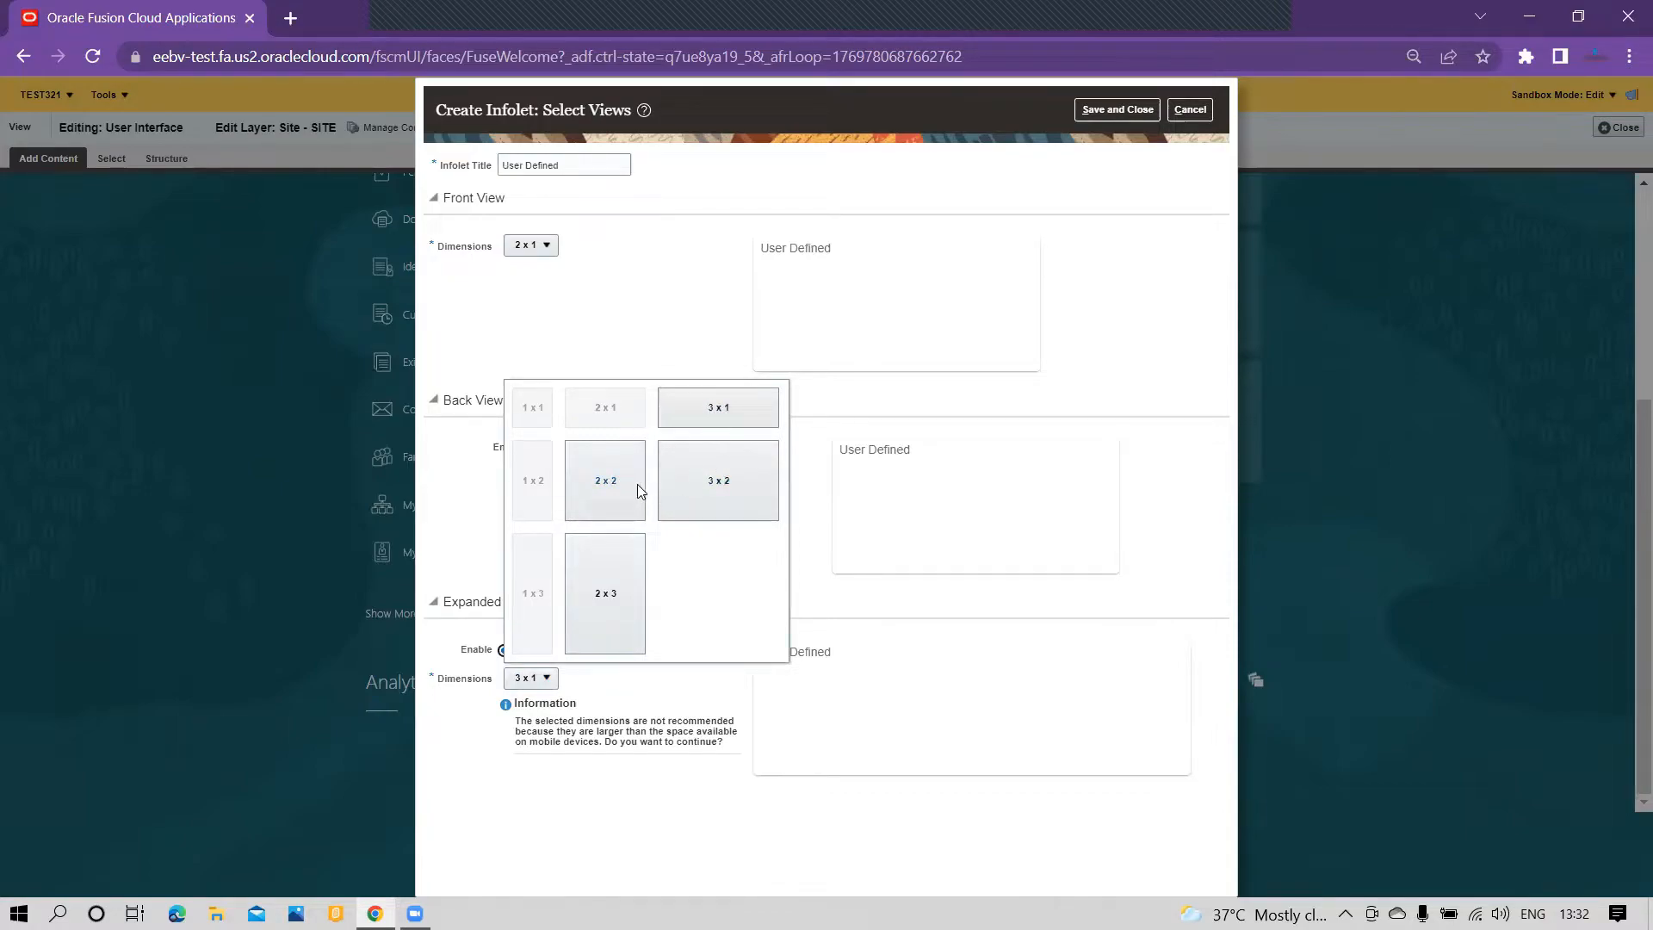
pyautogui.click(736, 482)
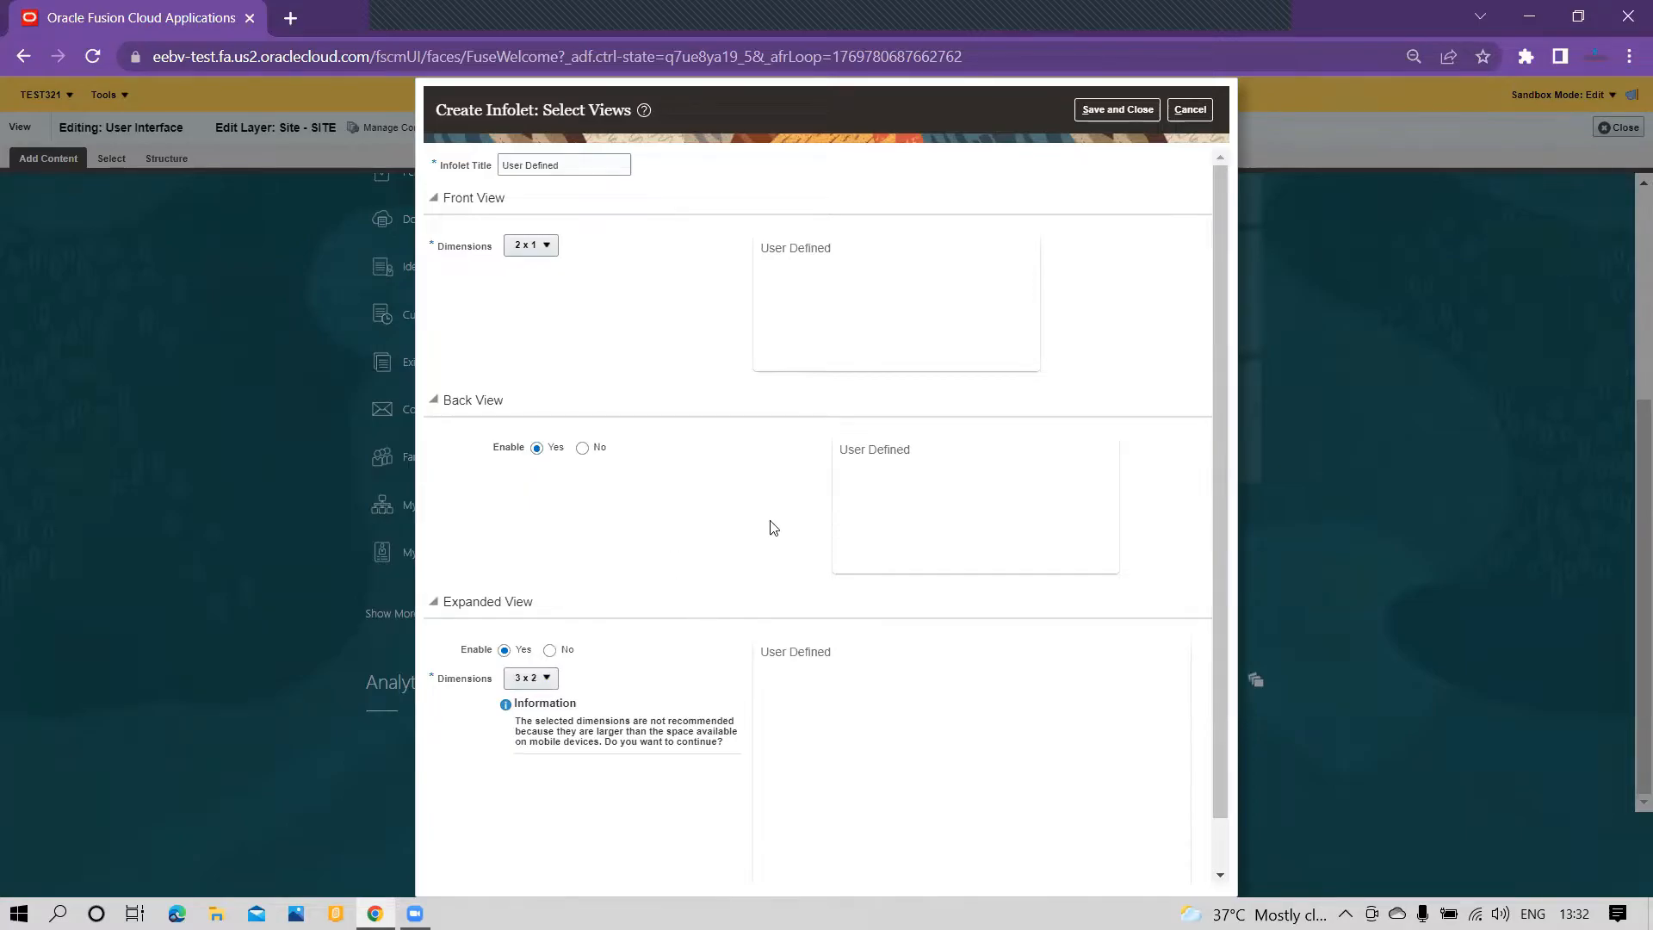
pyautogui.click(1113, 112)
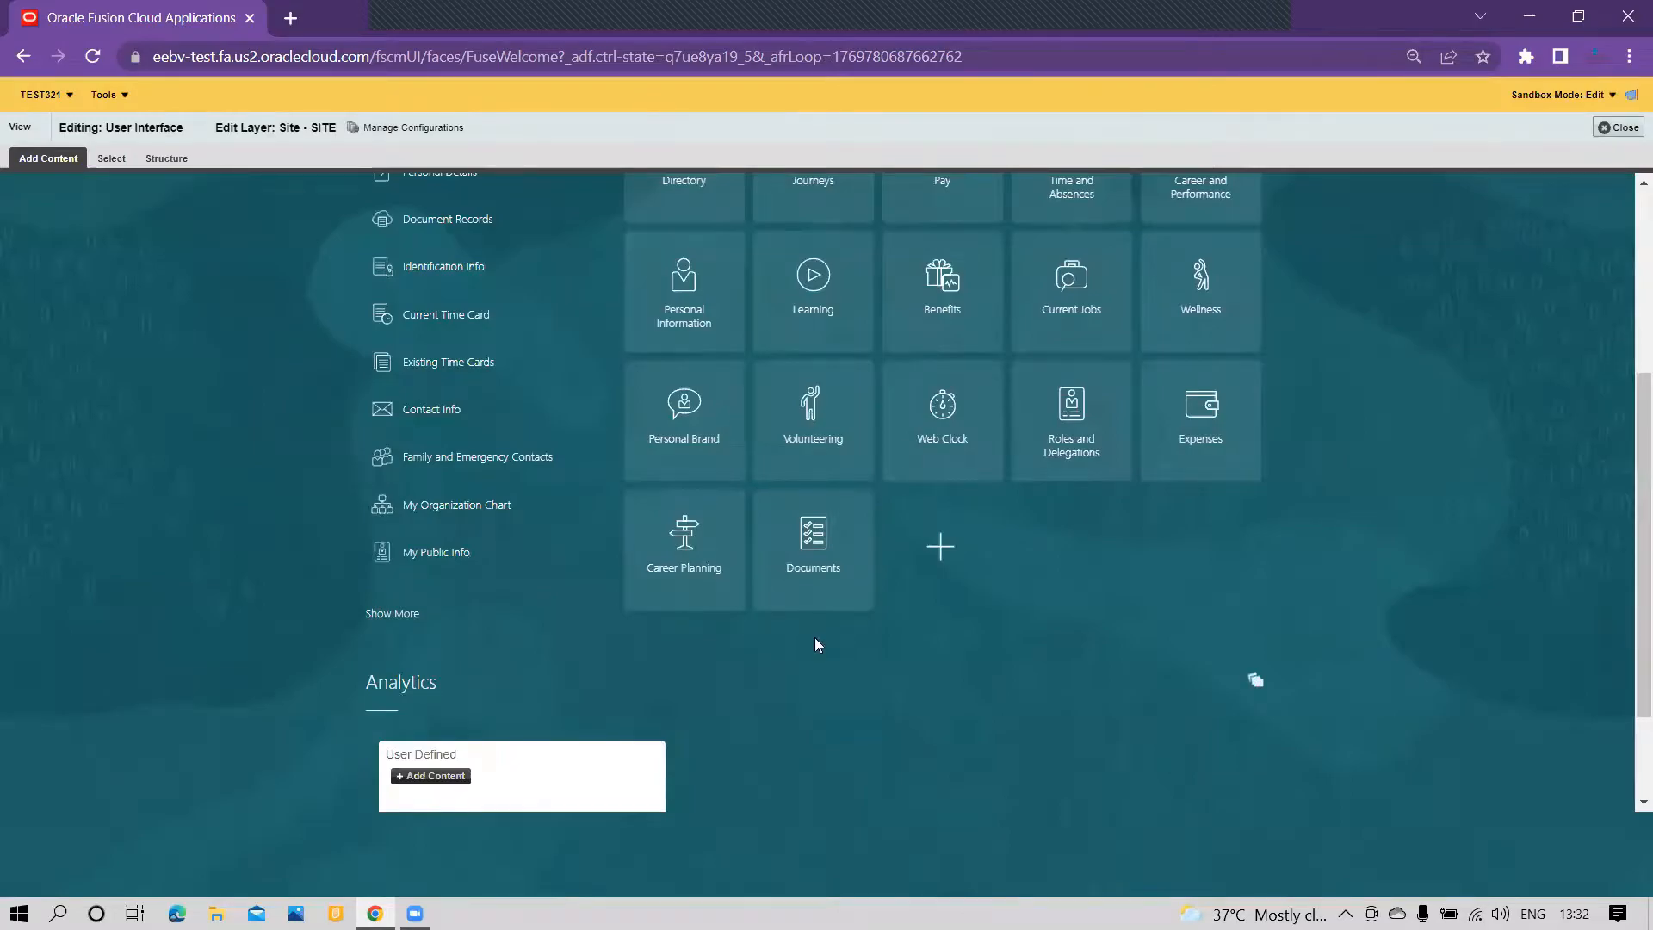
# Step: Add the COUNT INFOLETS report from the COUNT folder as content of the User Defined infolet
pyautogui.scroll(-2, 754, 704)
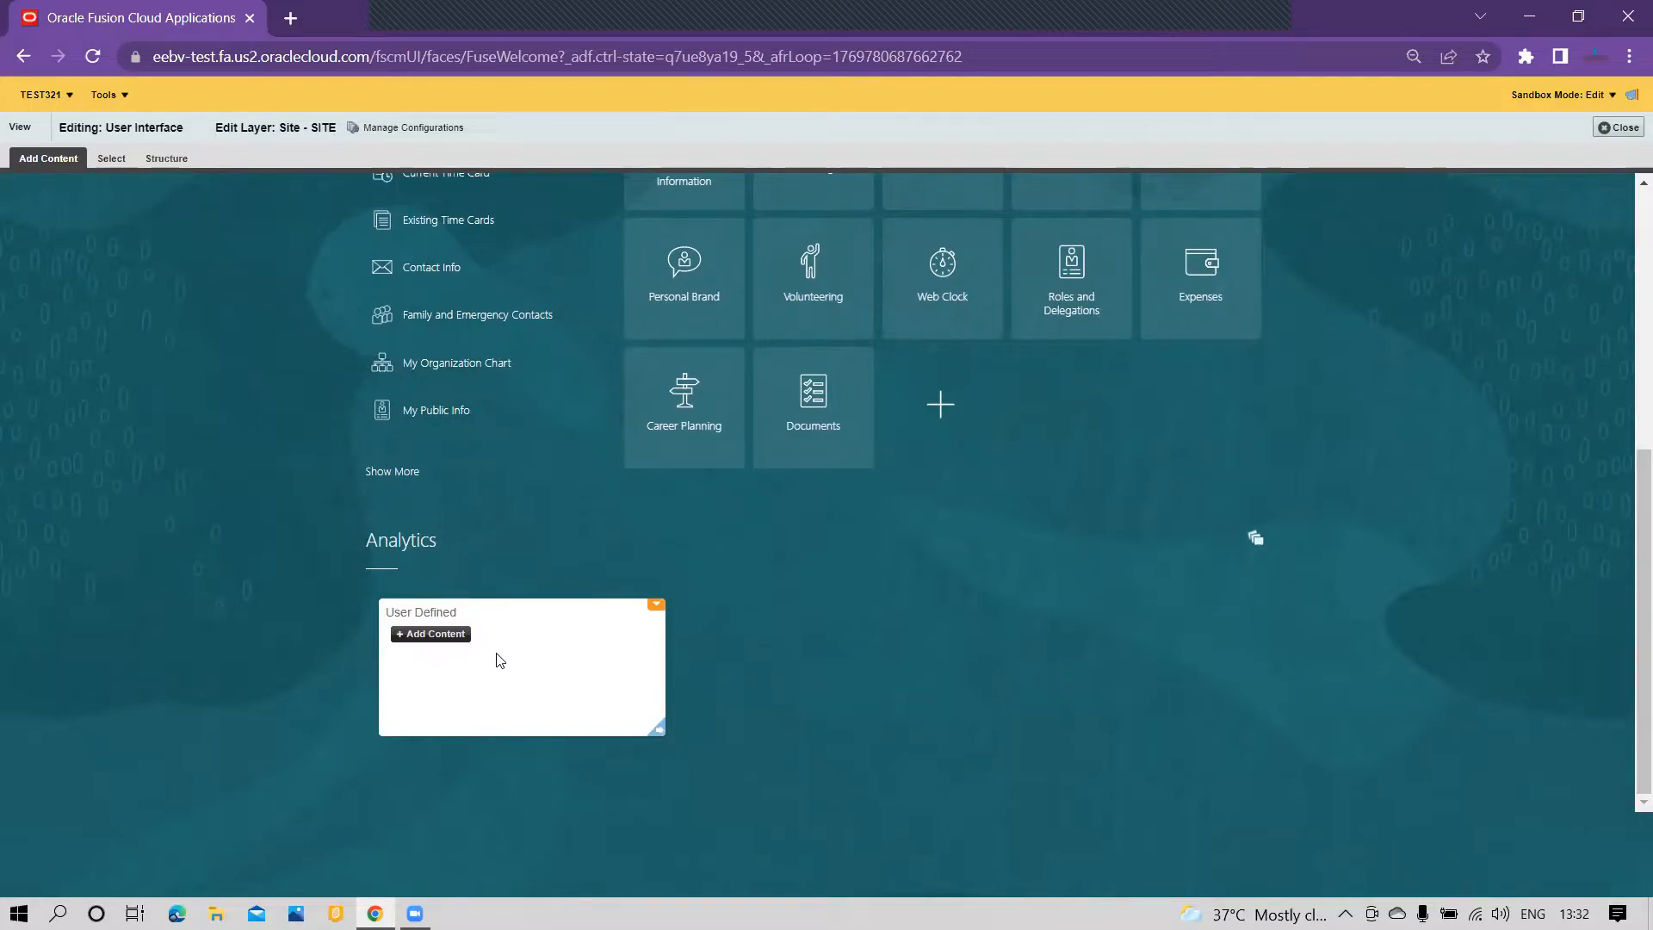
pyautogui.click(437, 637)
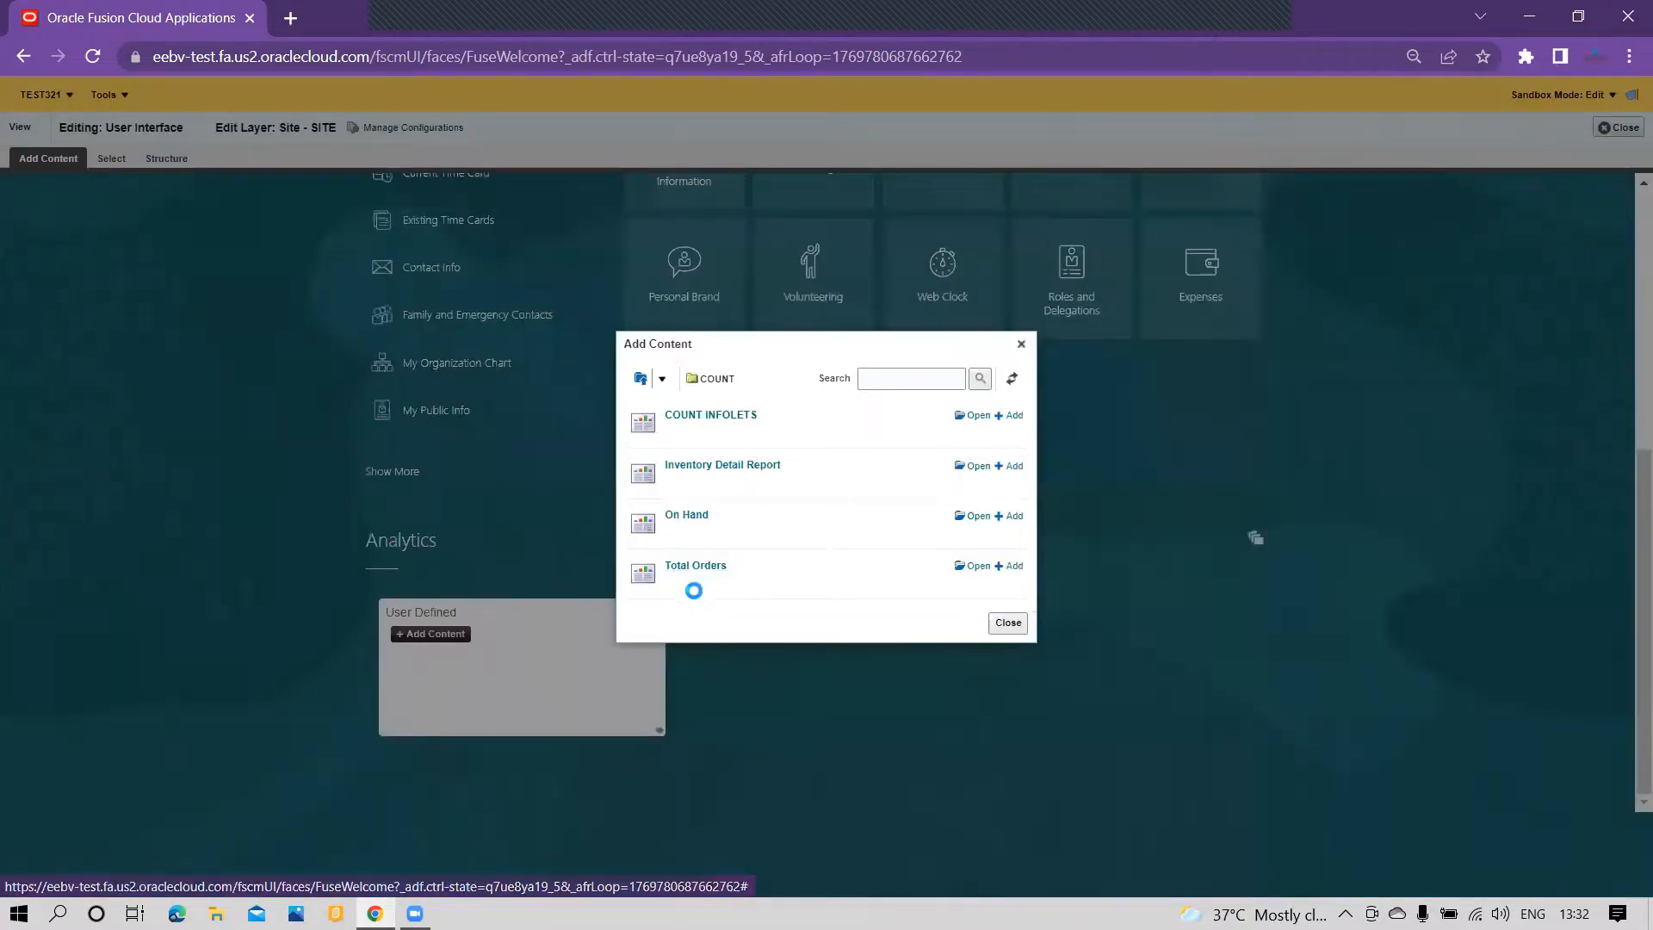
pyautogui.click(663, 382)
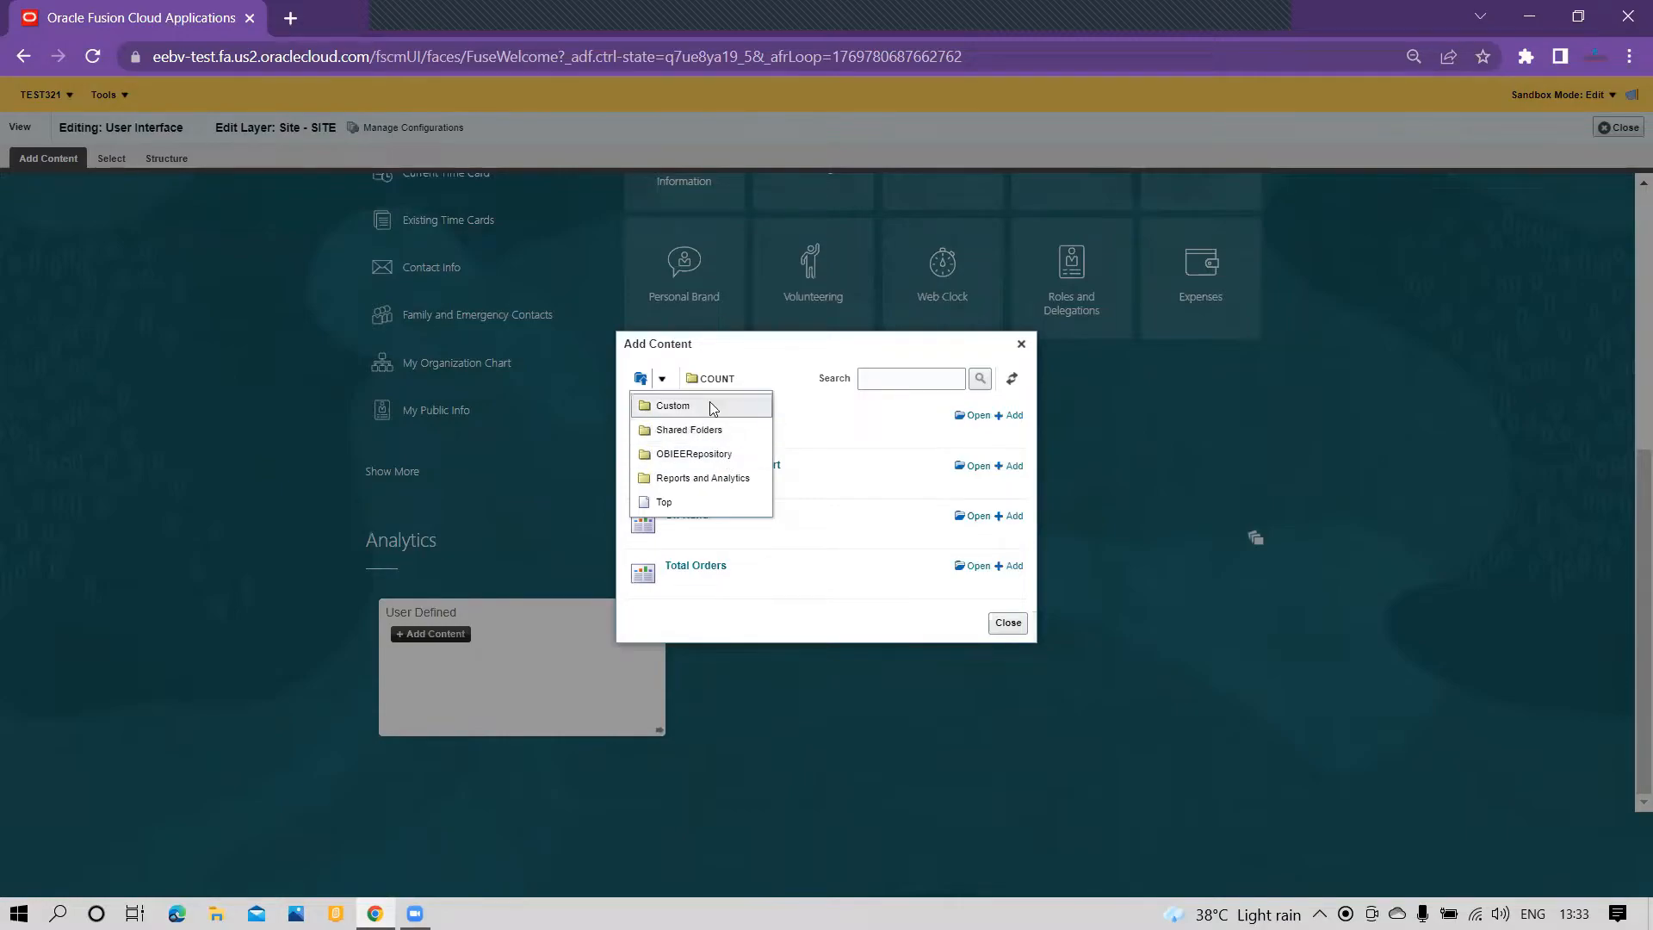
pyautogui.click(785, 370)
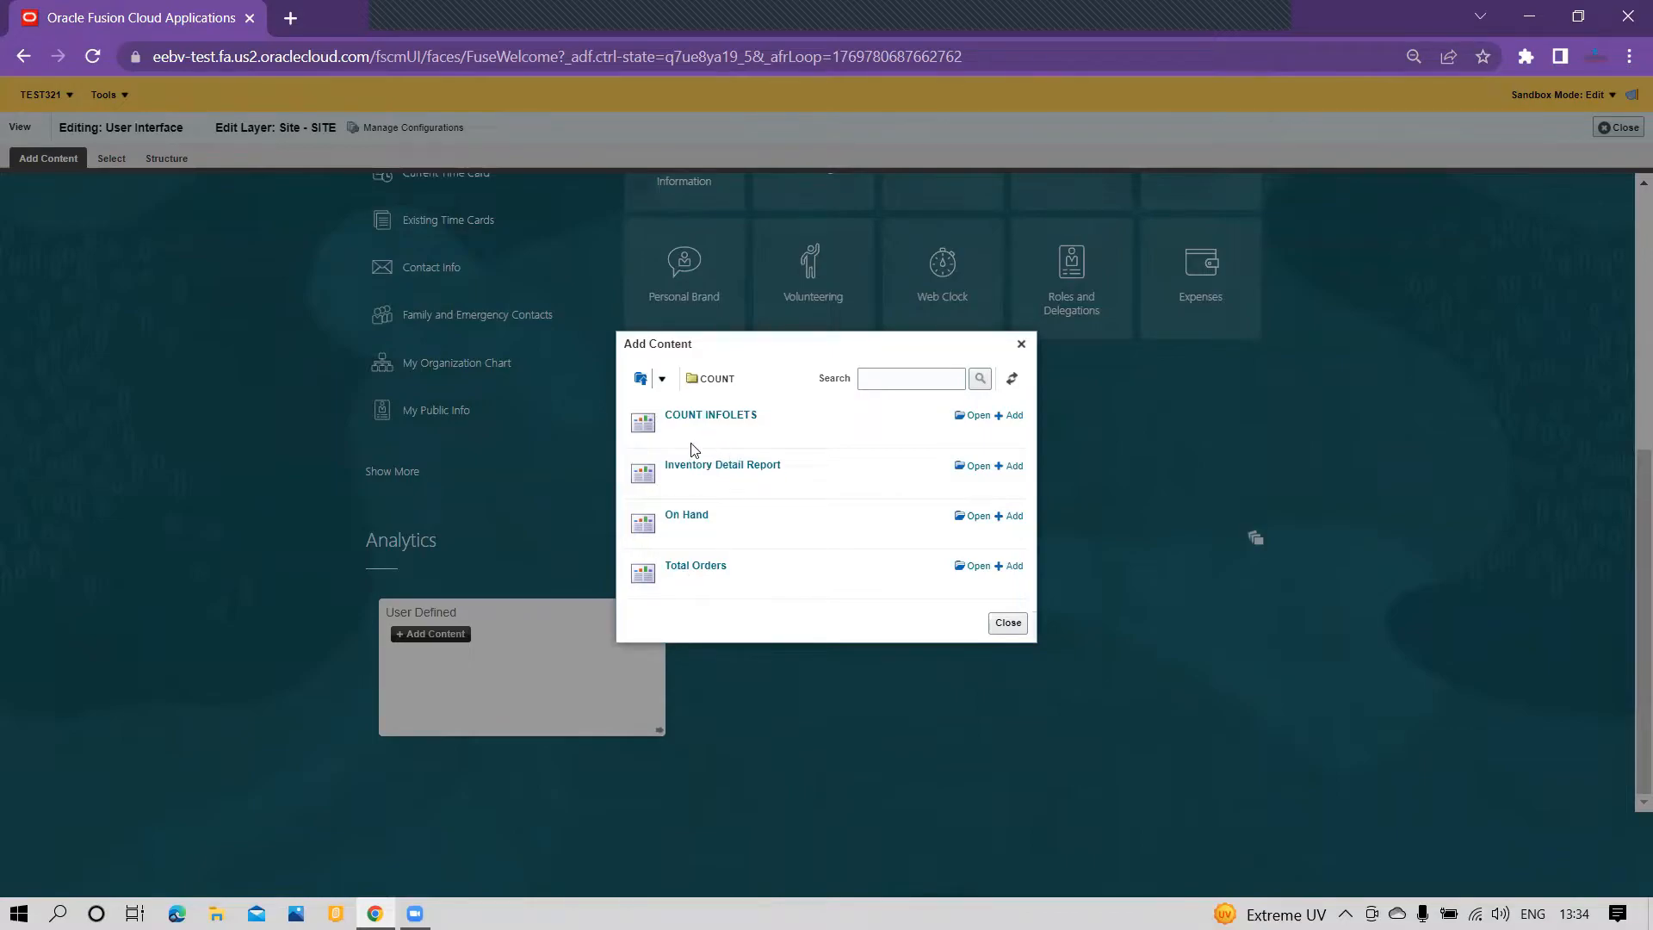
pyautogui.click(1015, 418)
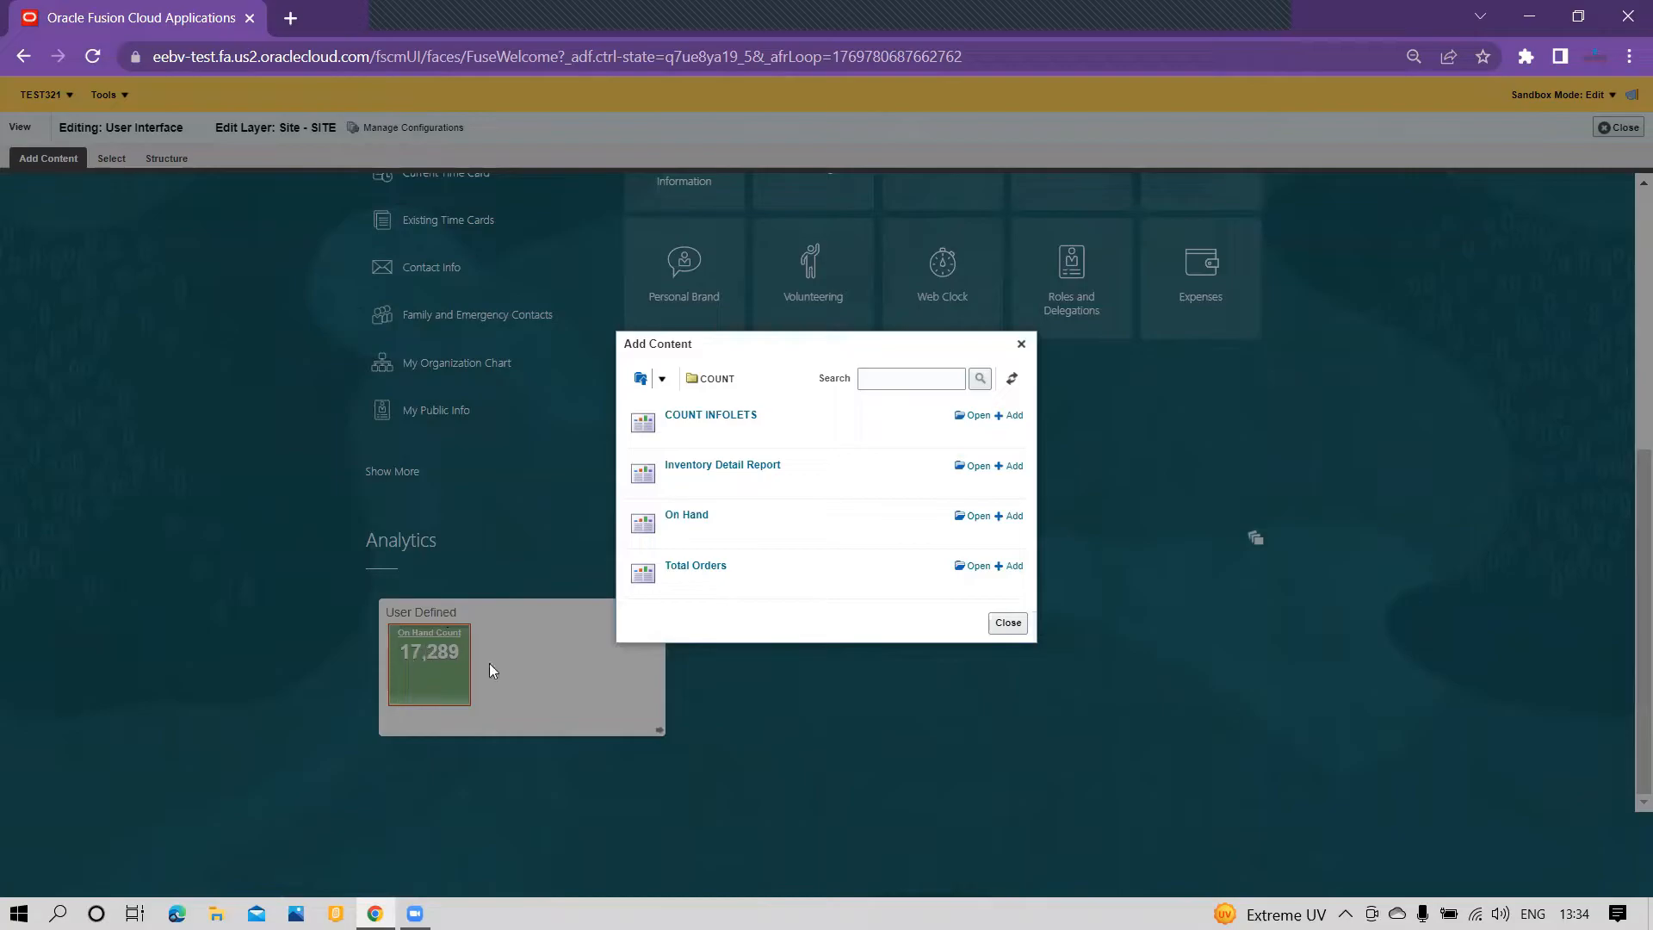
# Step: Add the COUNT INFOLETS report as content of the User Defined infolet's back view
pyautogui.click(1000, 631)
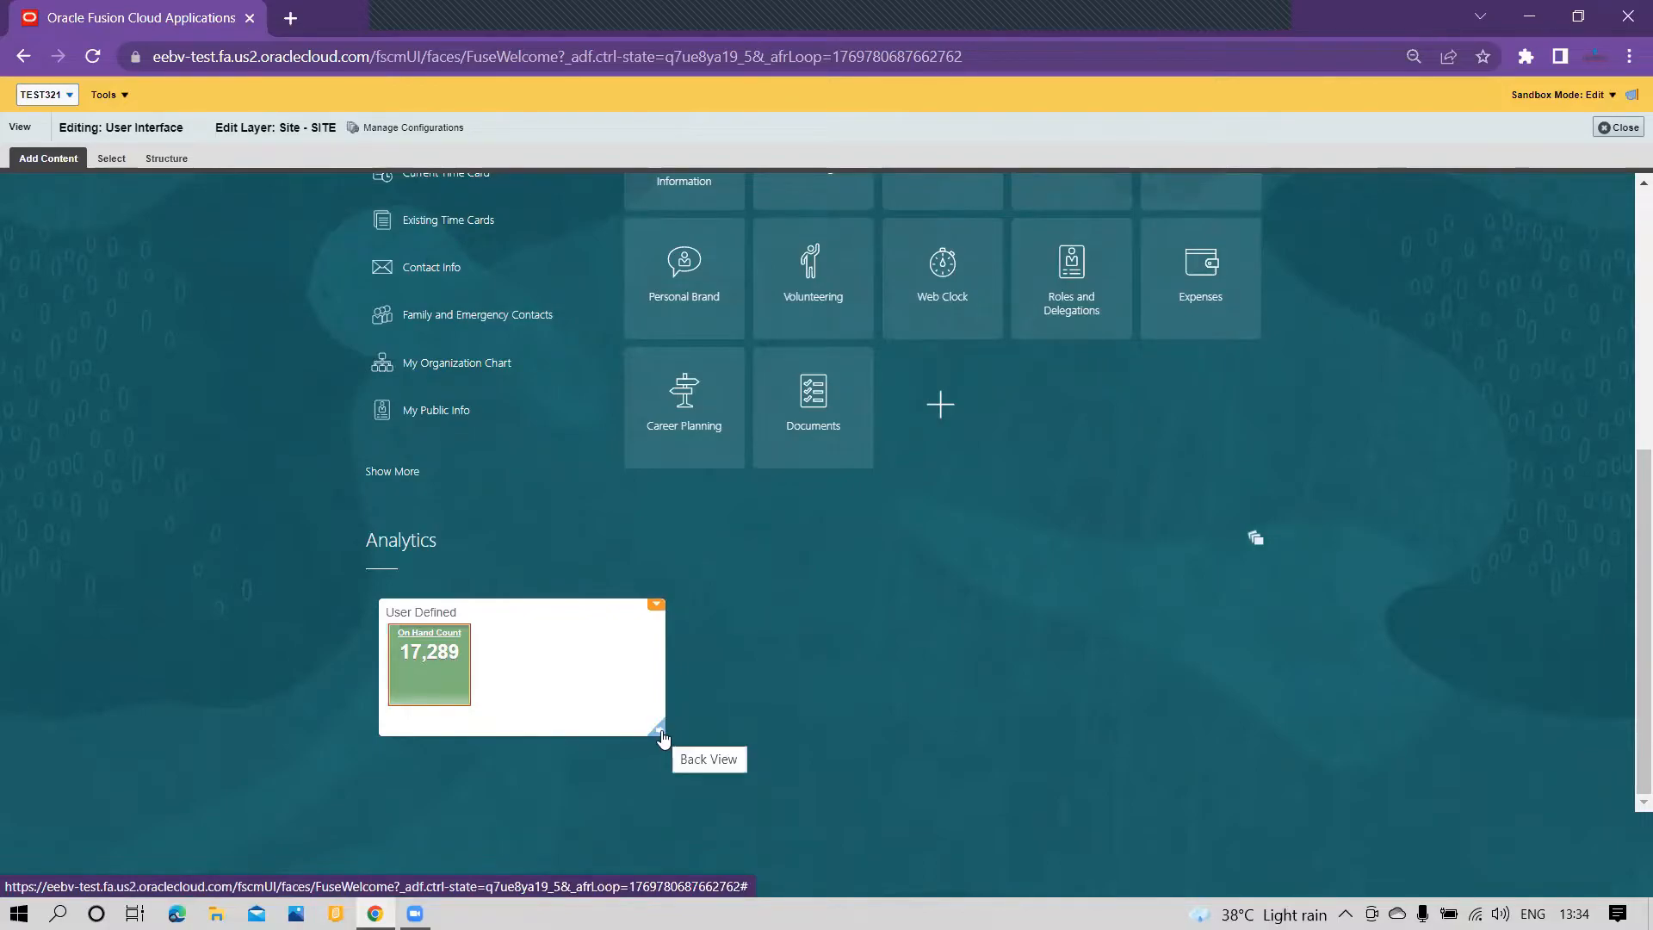
pyautogui.click(660, 733)
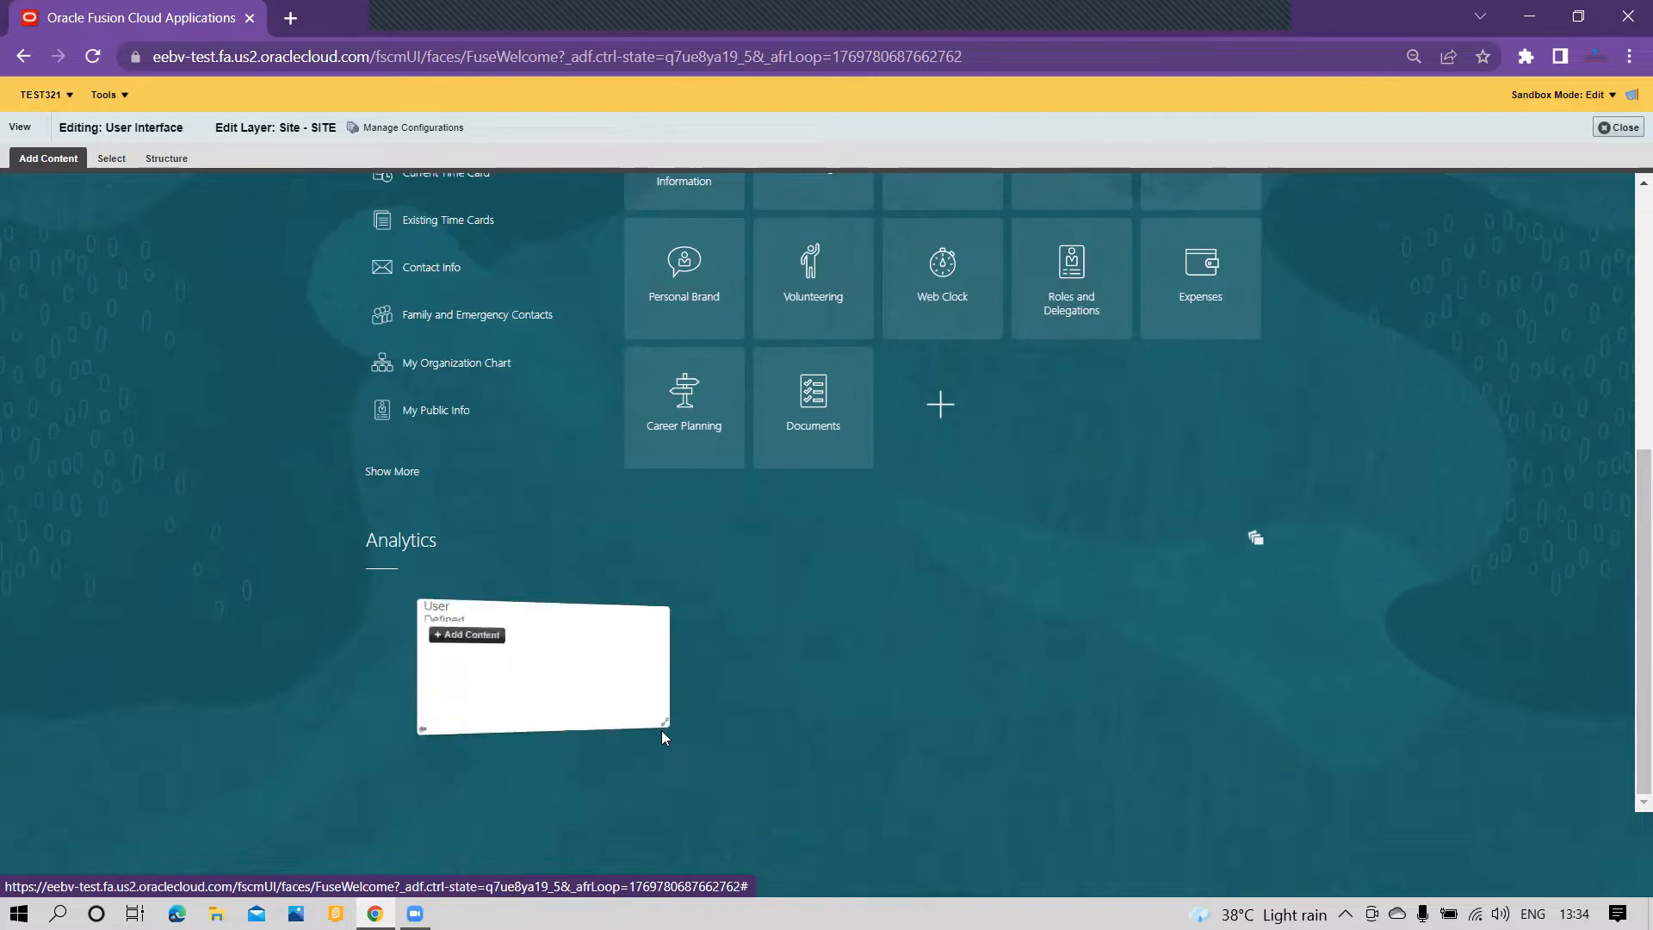
pyautogui.click(457, 638)
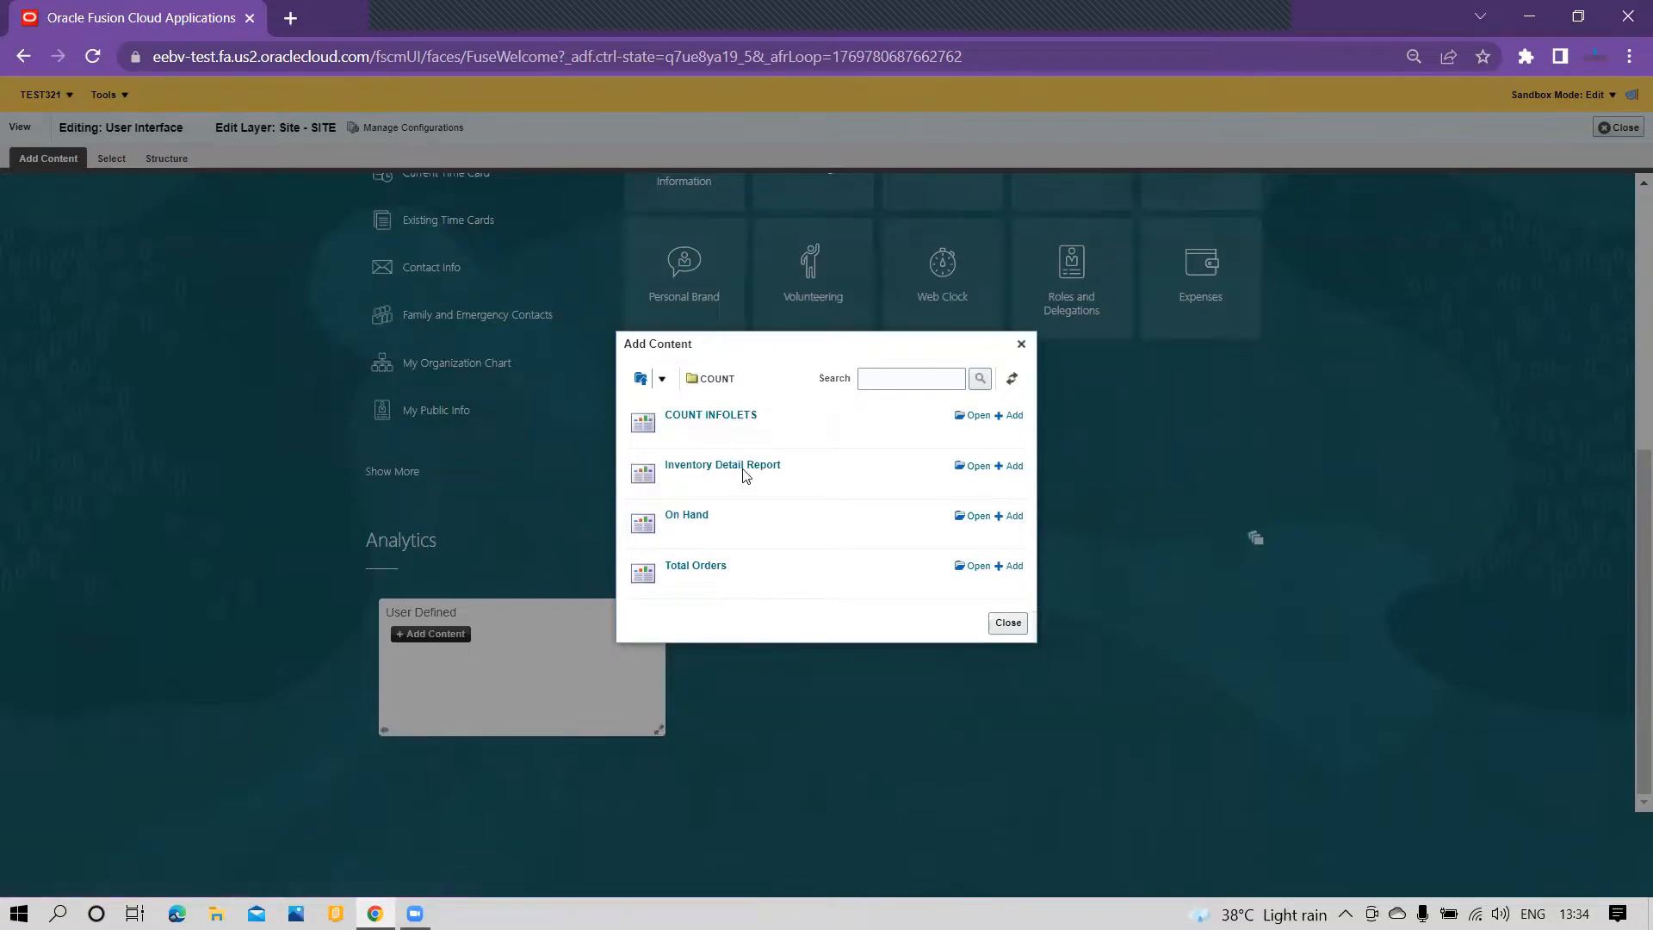
pyautogui.click(1007, 416)
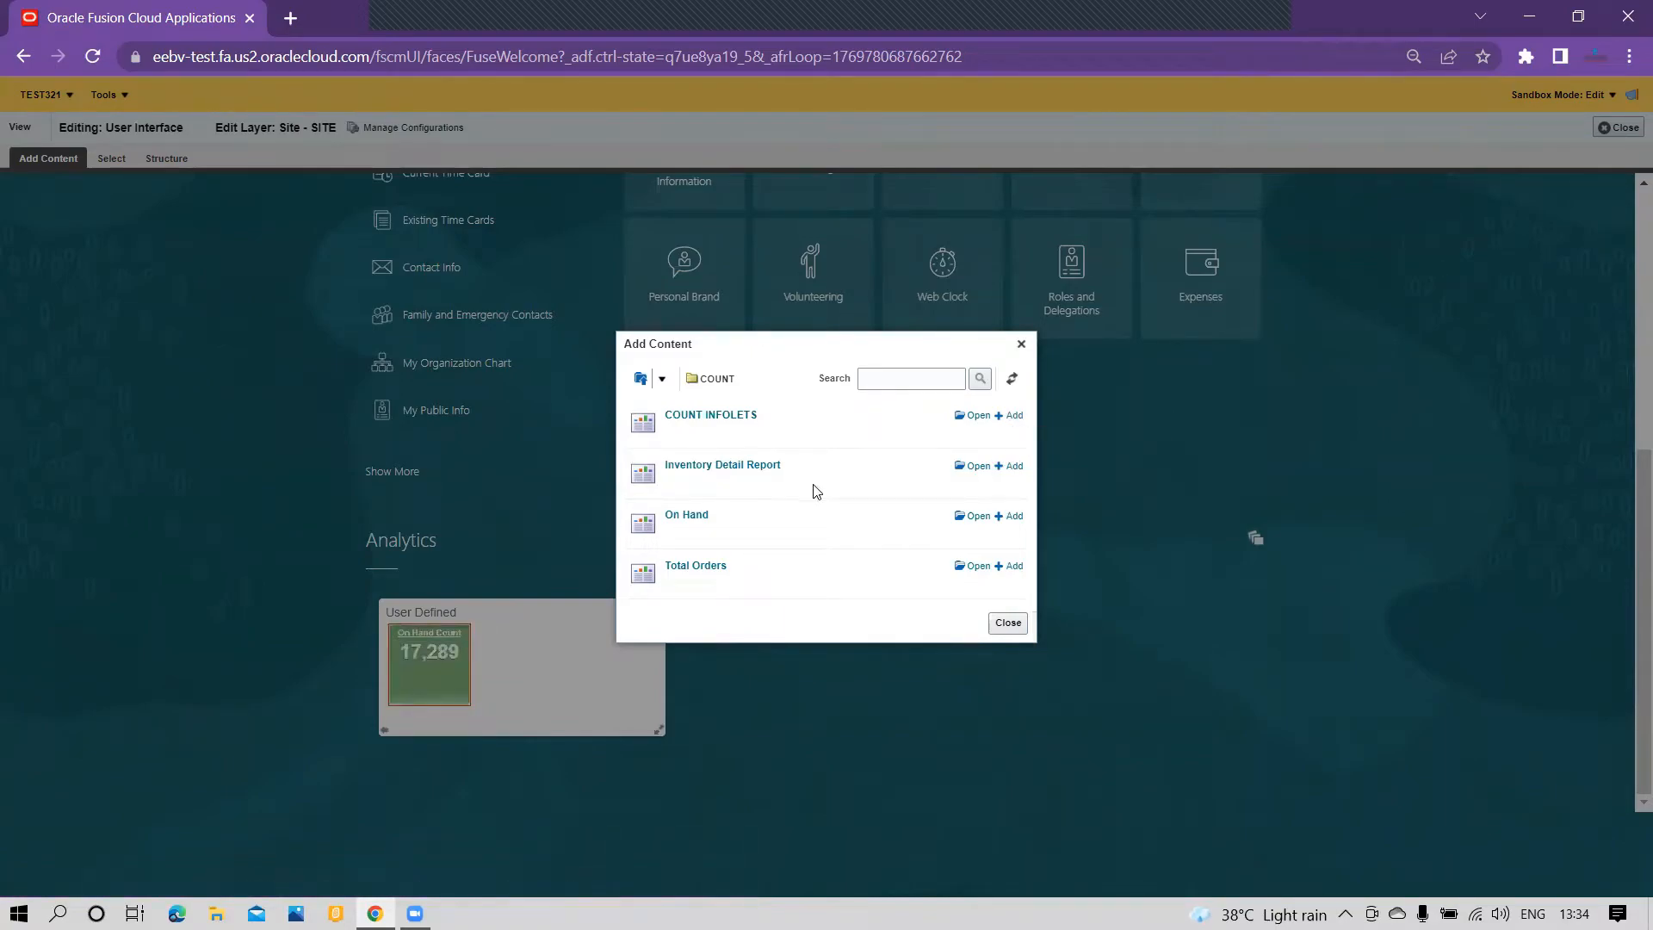
pyautogui.click(1008, 623)
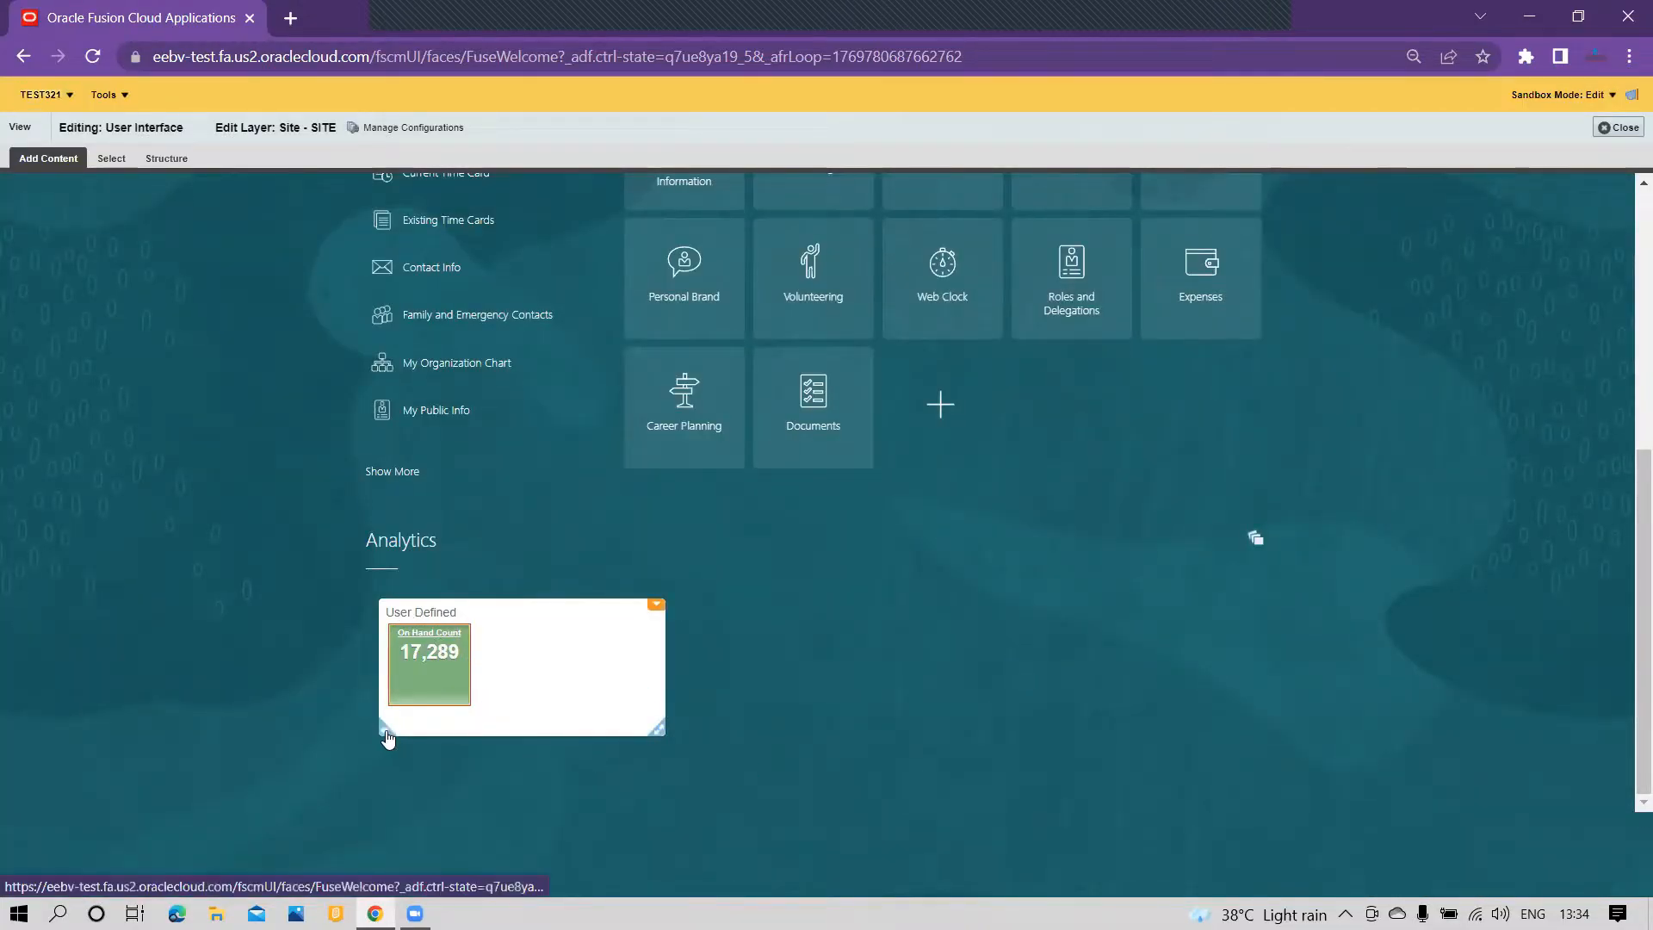
# Step: Return the User Defined infolet to its front view, then add the On Hand report to its expanded view
pyautogui.click(385, 730)
pyautogui.click(479, 650)
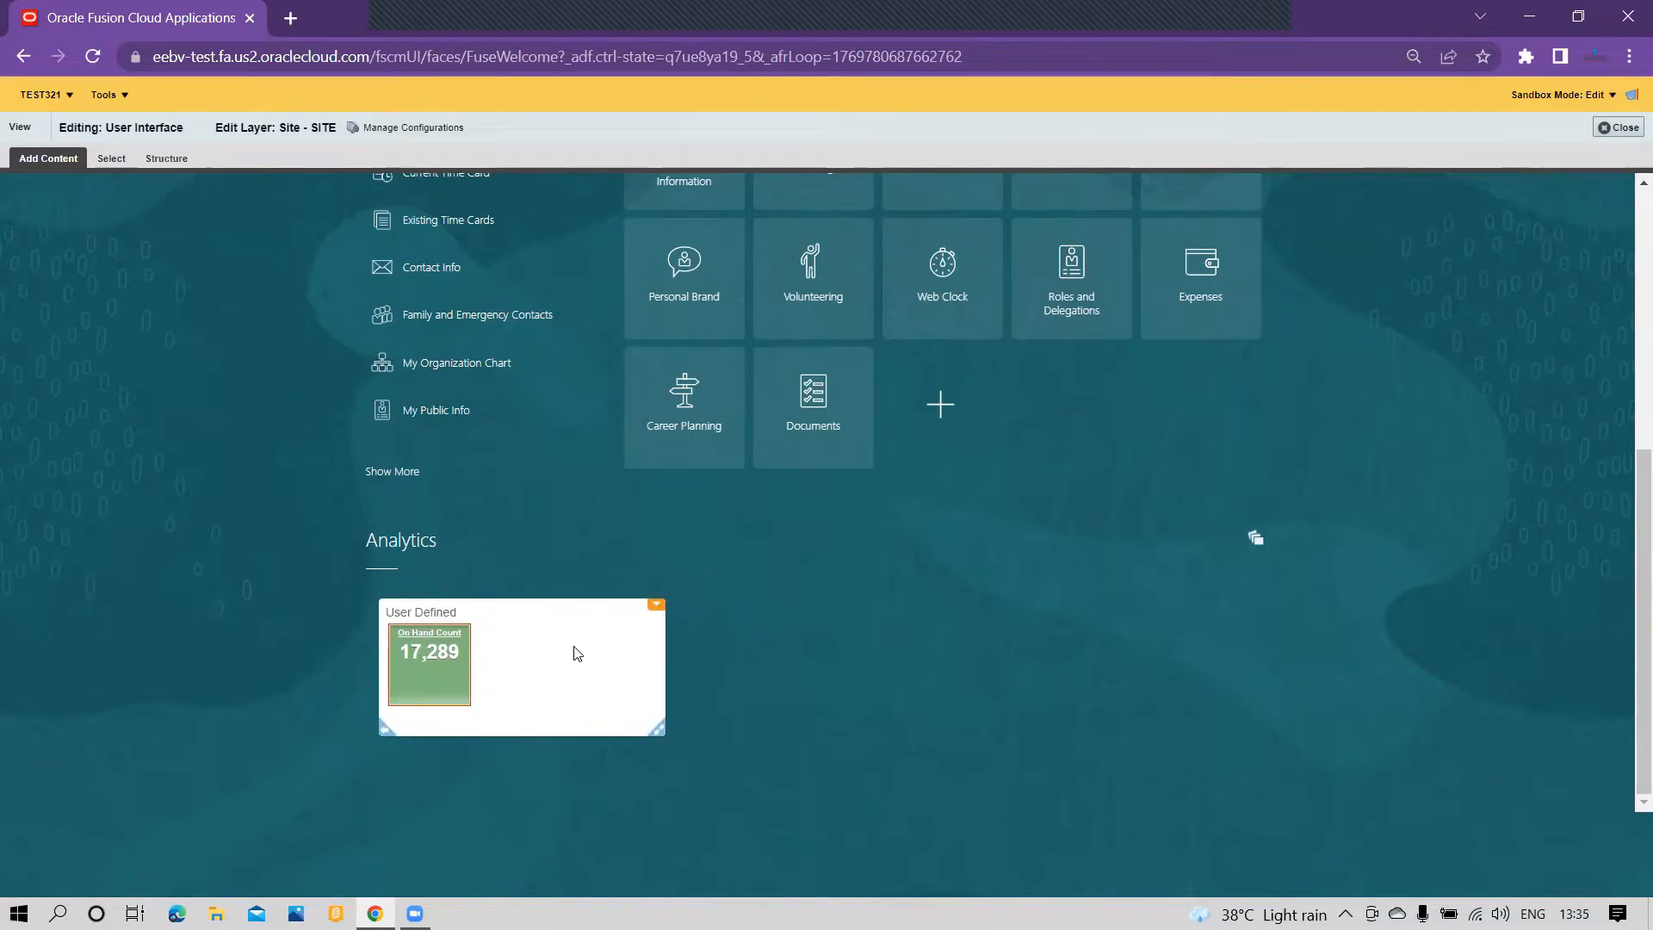
pyautogui.click(661, 734)
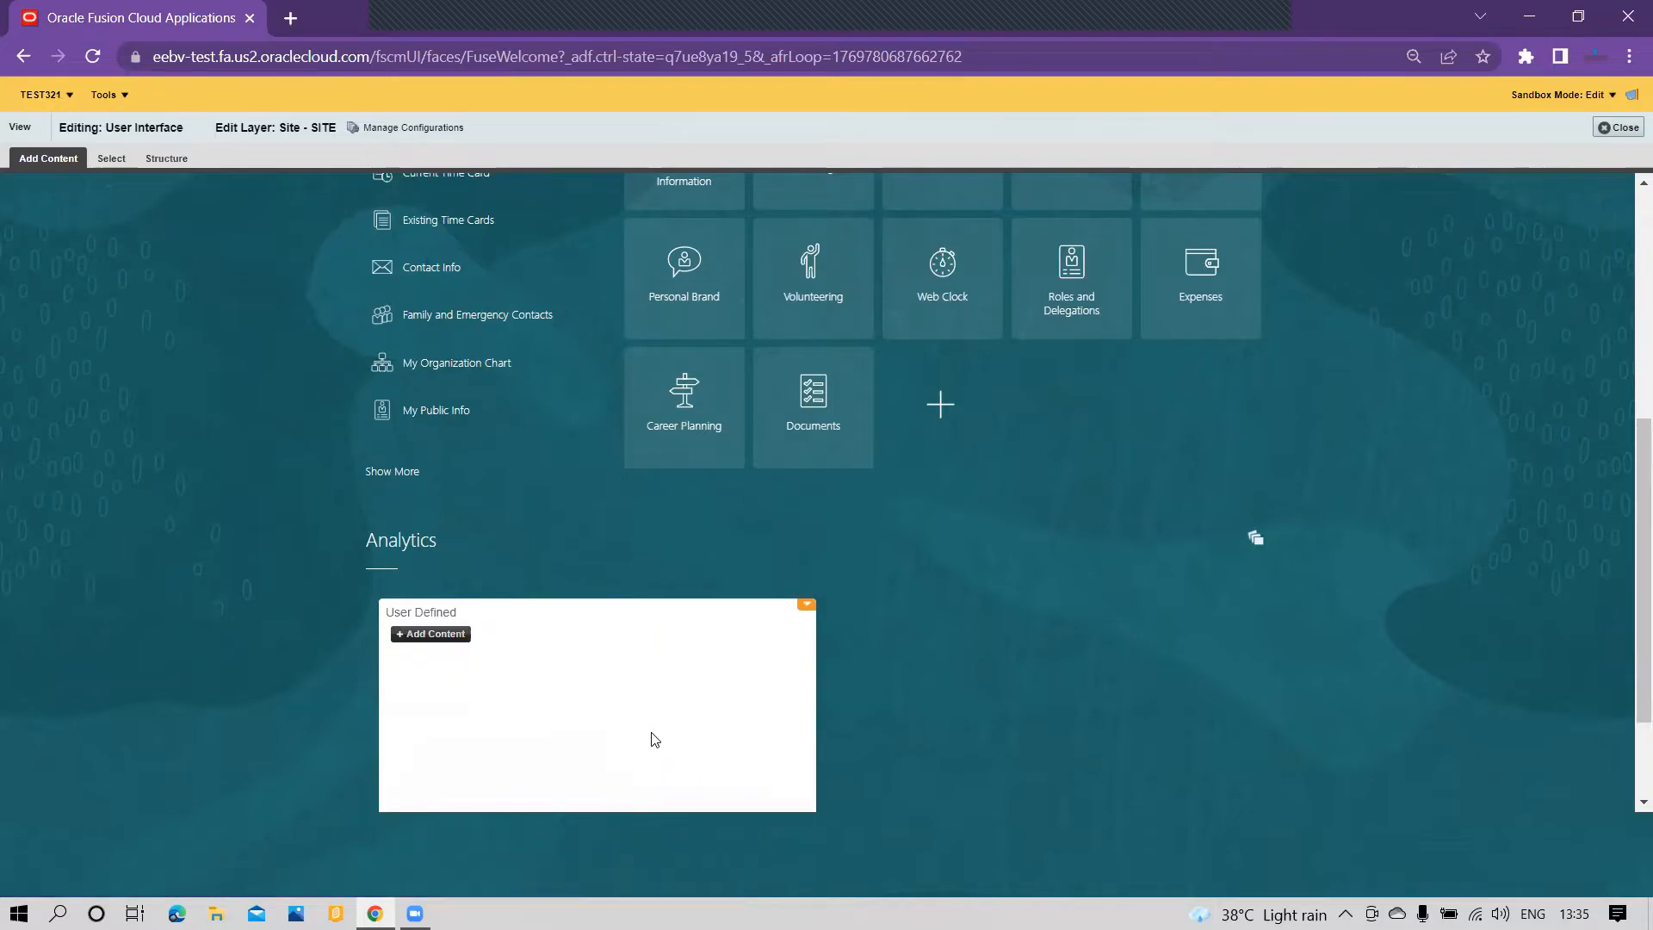
pyautogui.click(435, 642)
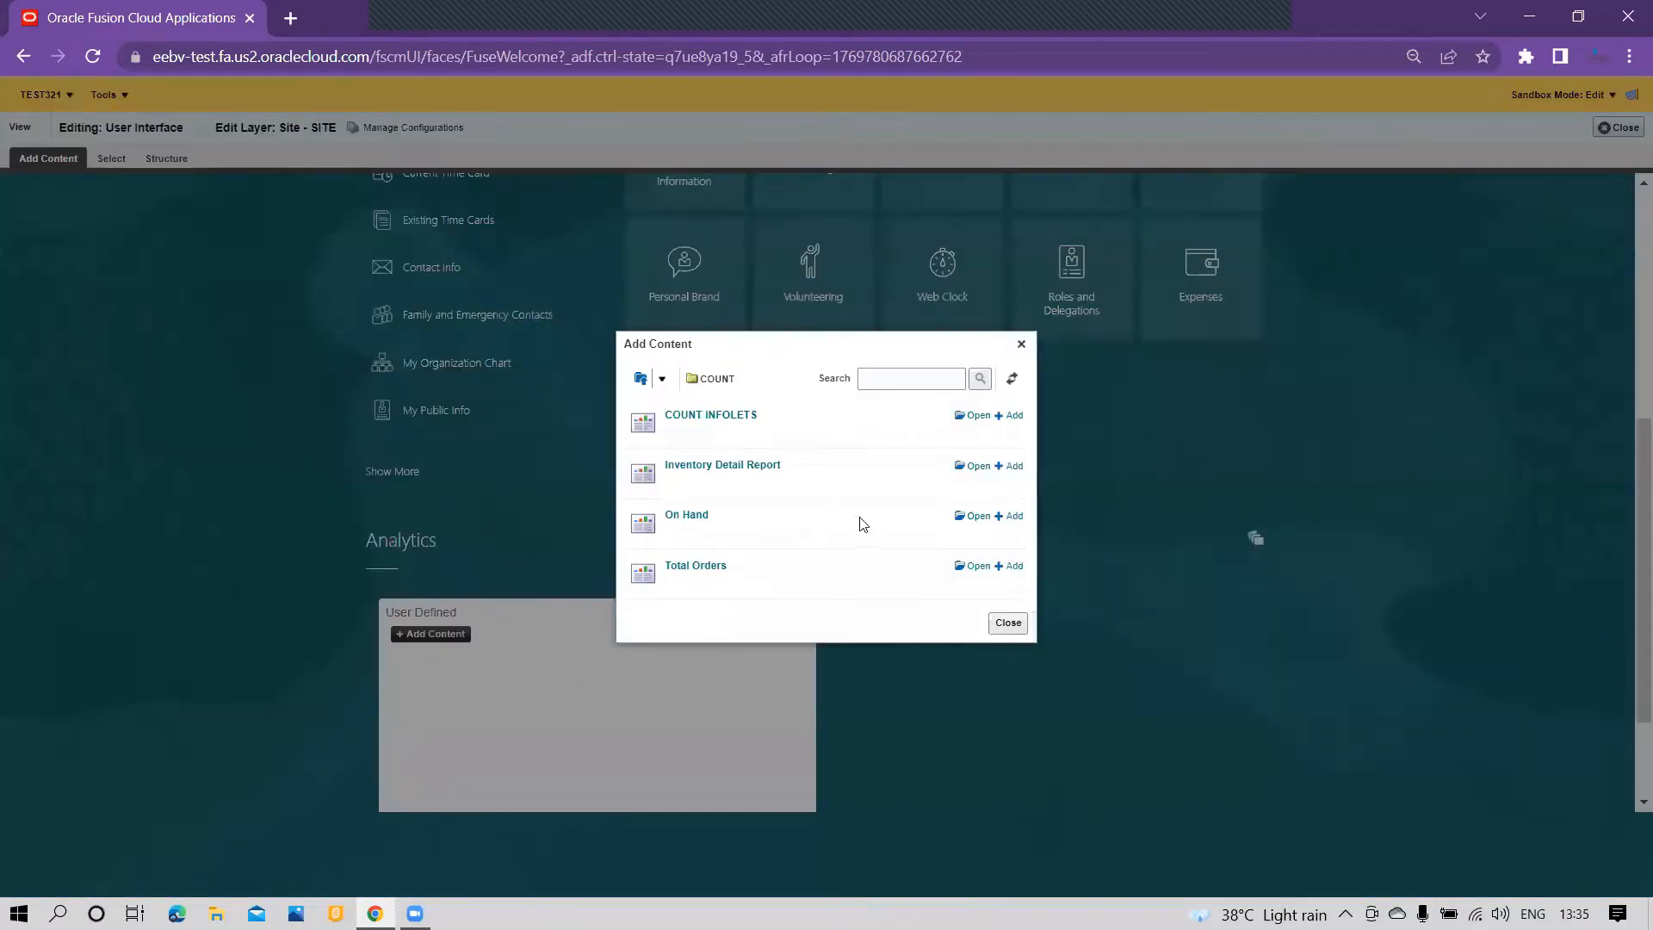
pyautogui.click(1000, 517)
pyautogui.click(1008, 624)
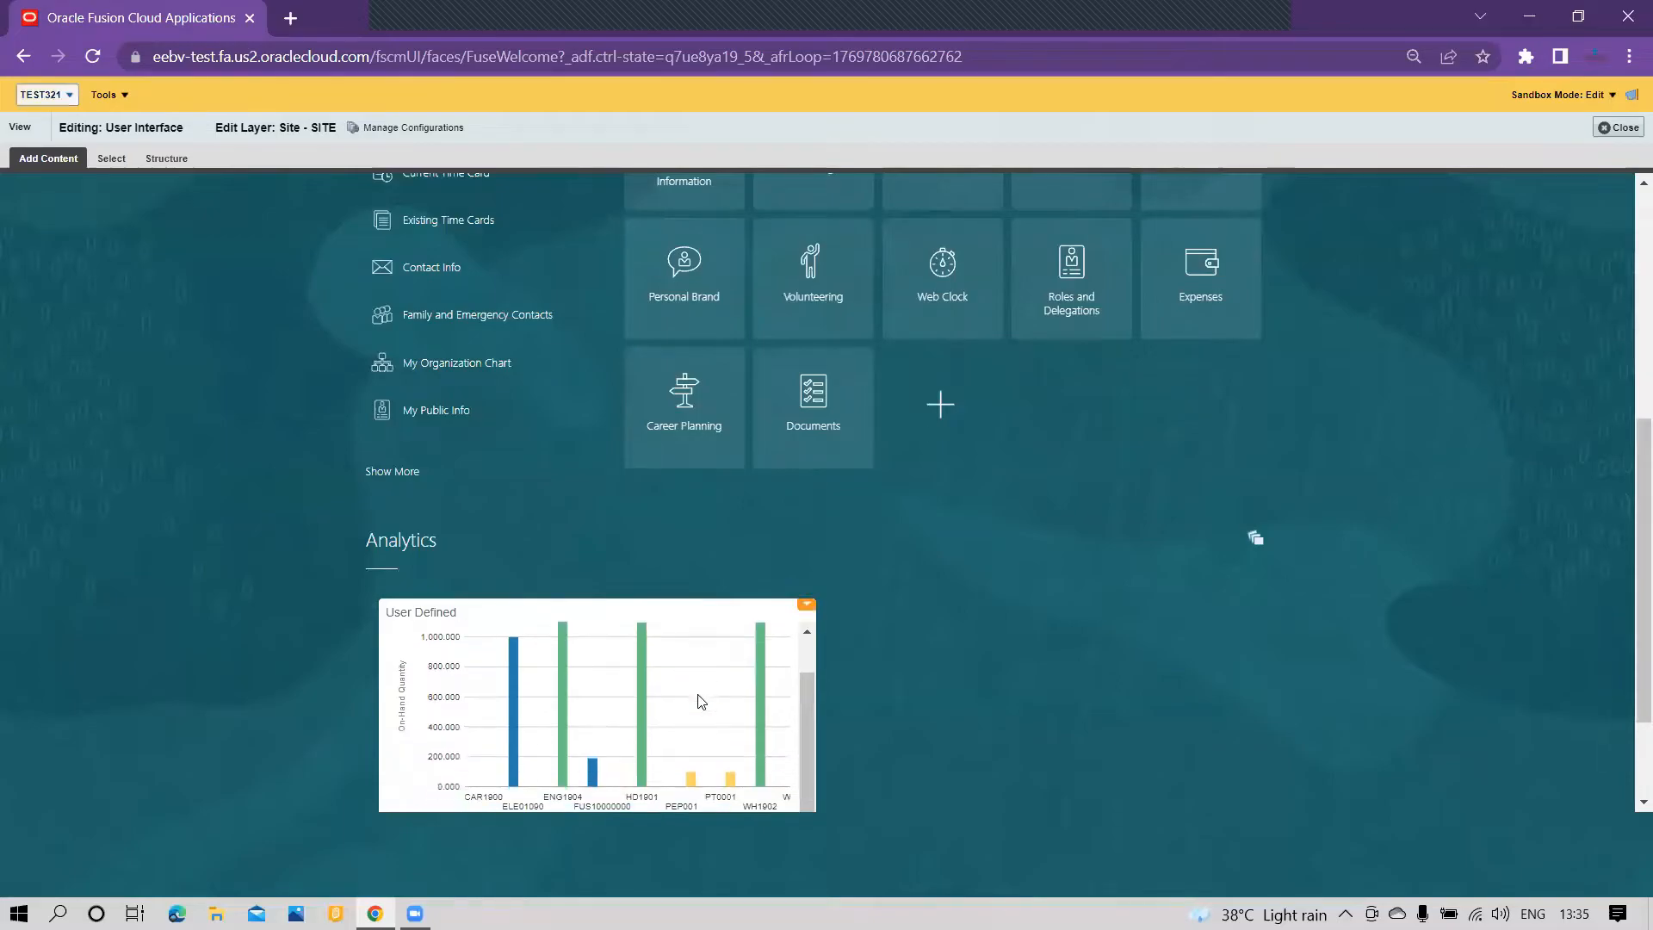
# Step: Examine the full On-Hand Quantity chart in the infolet's expanded view, including its legend and item axis
pyautogui.scroll(-1, 697, 706)
pyautogui.scroll(1, 602, 613)
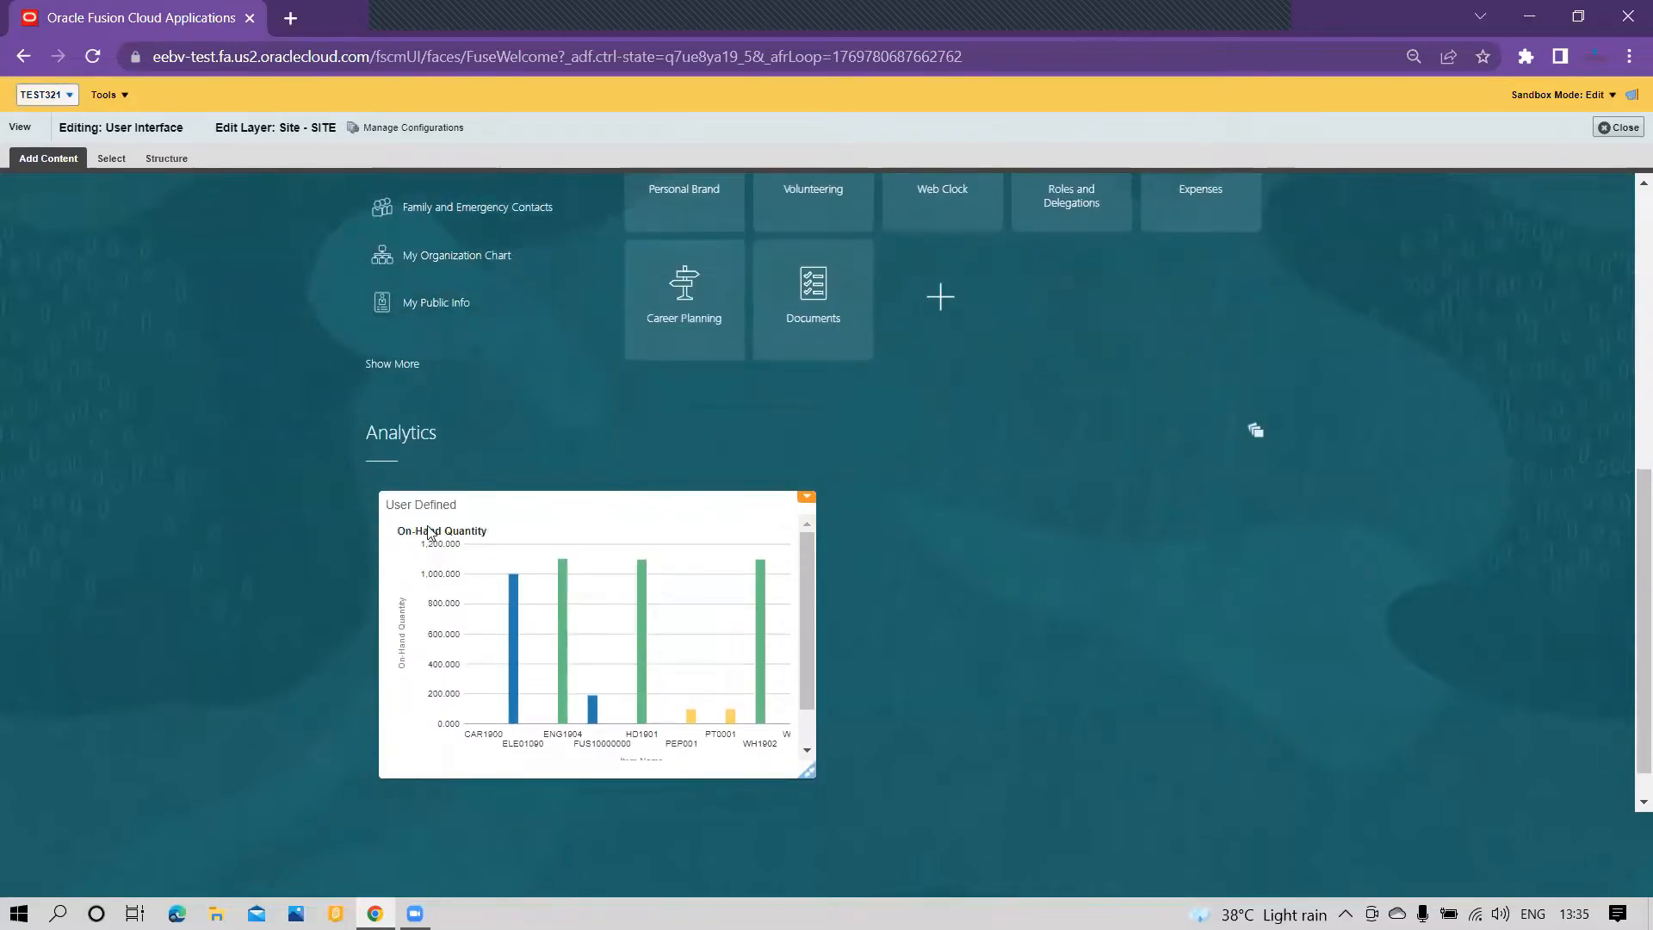
pyautogui.scroll(-1, 594, 655)
pyautogui.scroll(3, 582, 695)
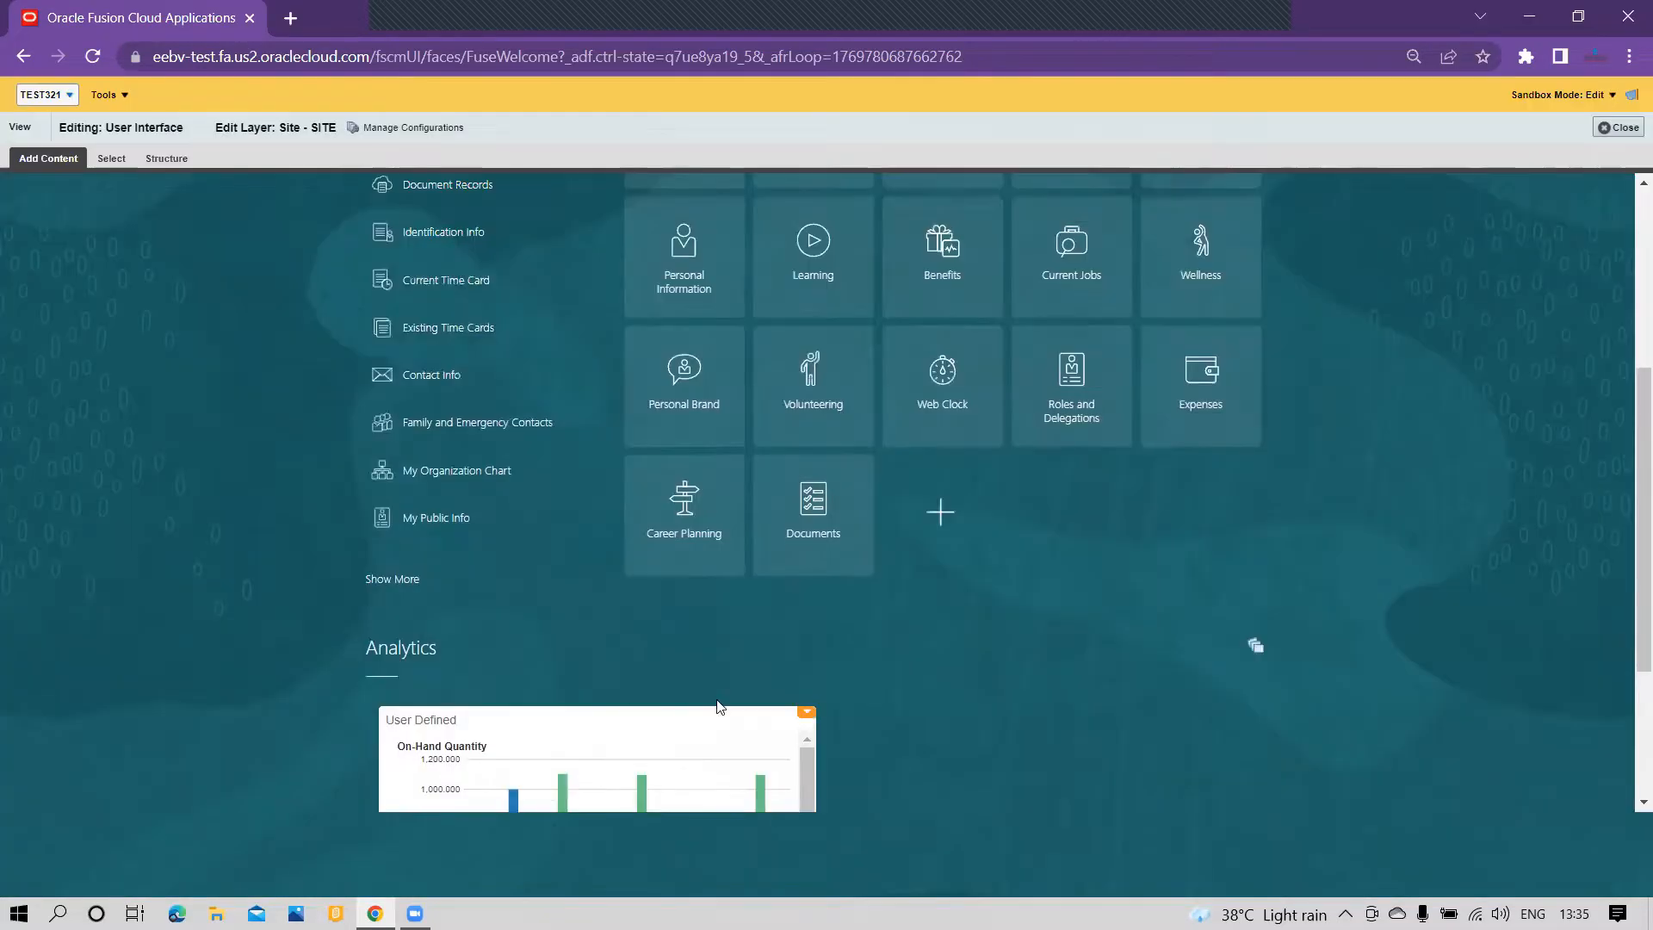
pyautogui.scroll(-3, 1092, 653)
pyautogui.scroll(-2, 628, 715)
pyautogui.moveTo(646, 711); pyautogui.dragTo(738, 645)
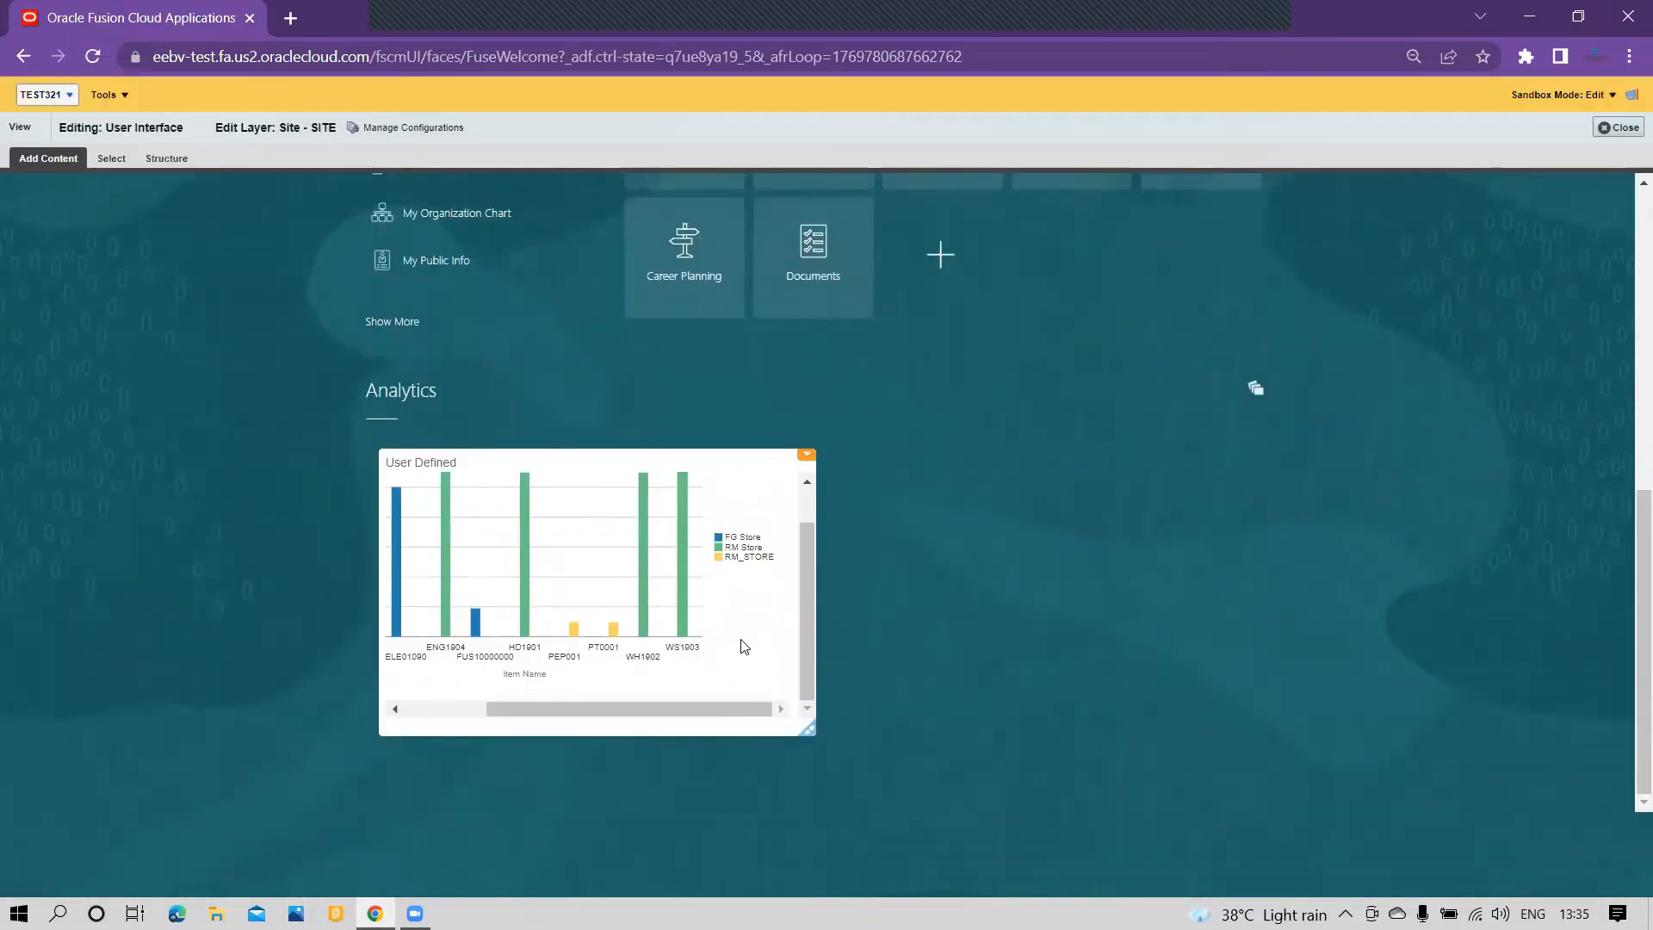
pyautogui.scroll(1, 708, 613)
pyautogui.scroll(-1, 727, 686)
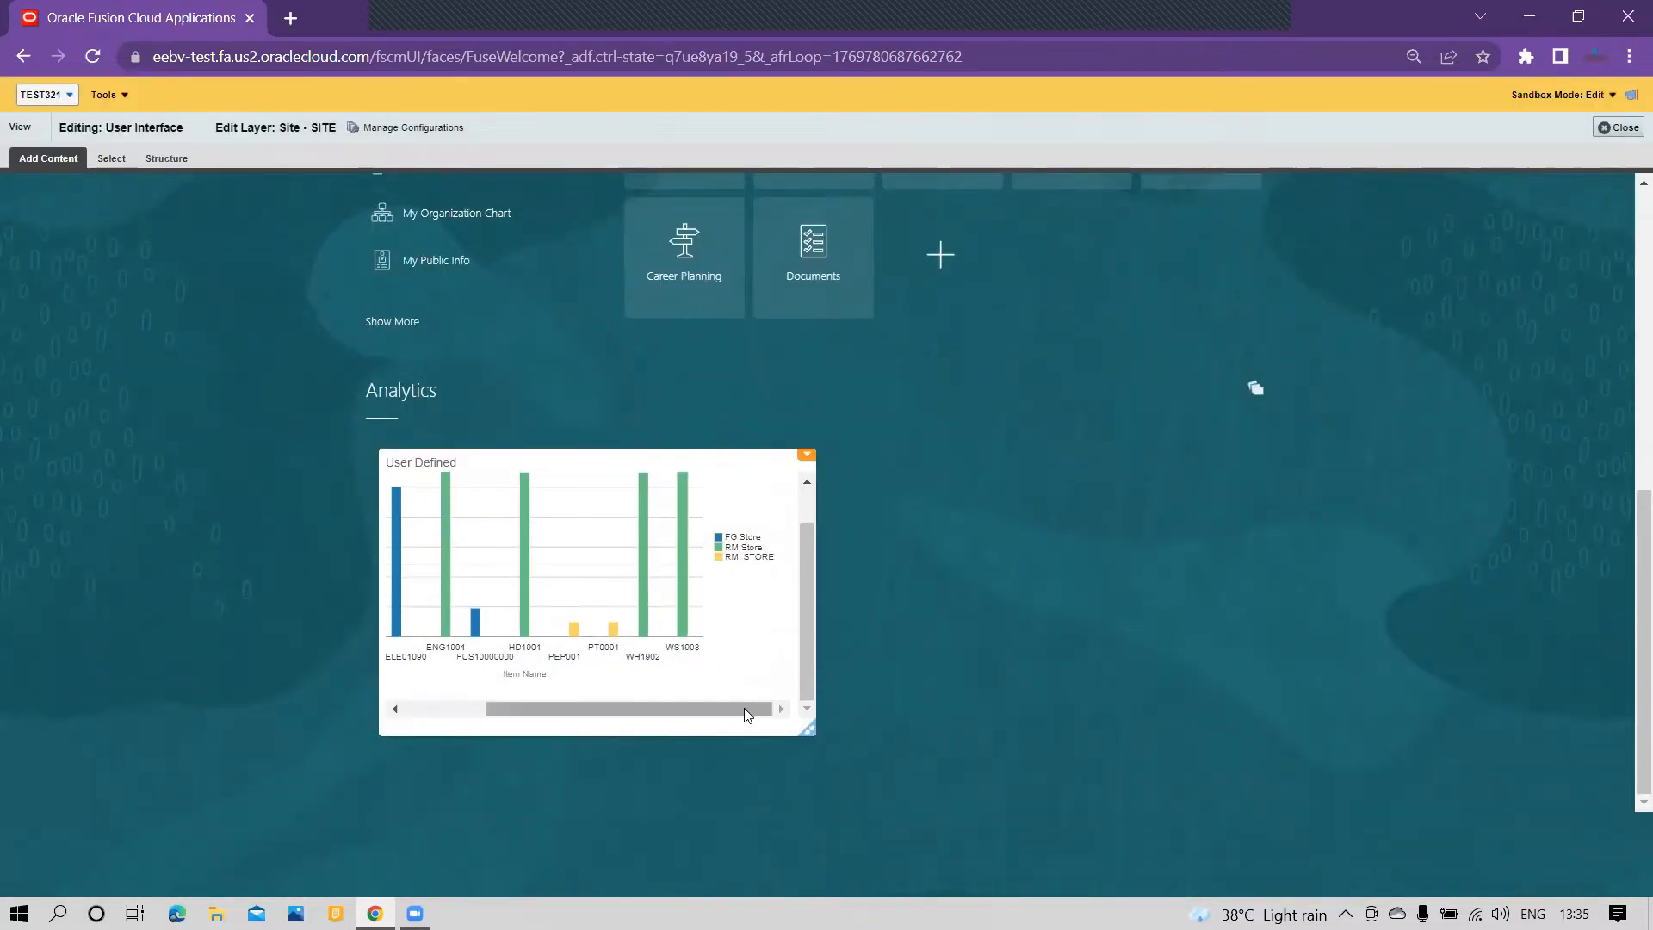
pyautogui.moveTo(743, 711); pyautogui.dragTo(508, 706)
pyautogui.scroll(1, 510, 708)
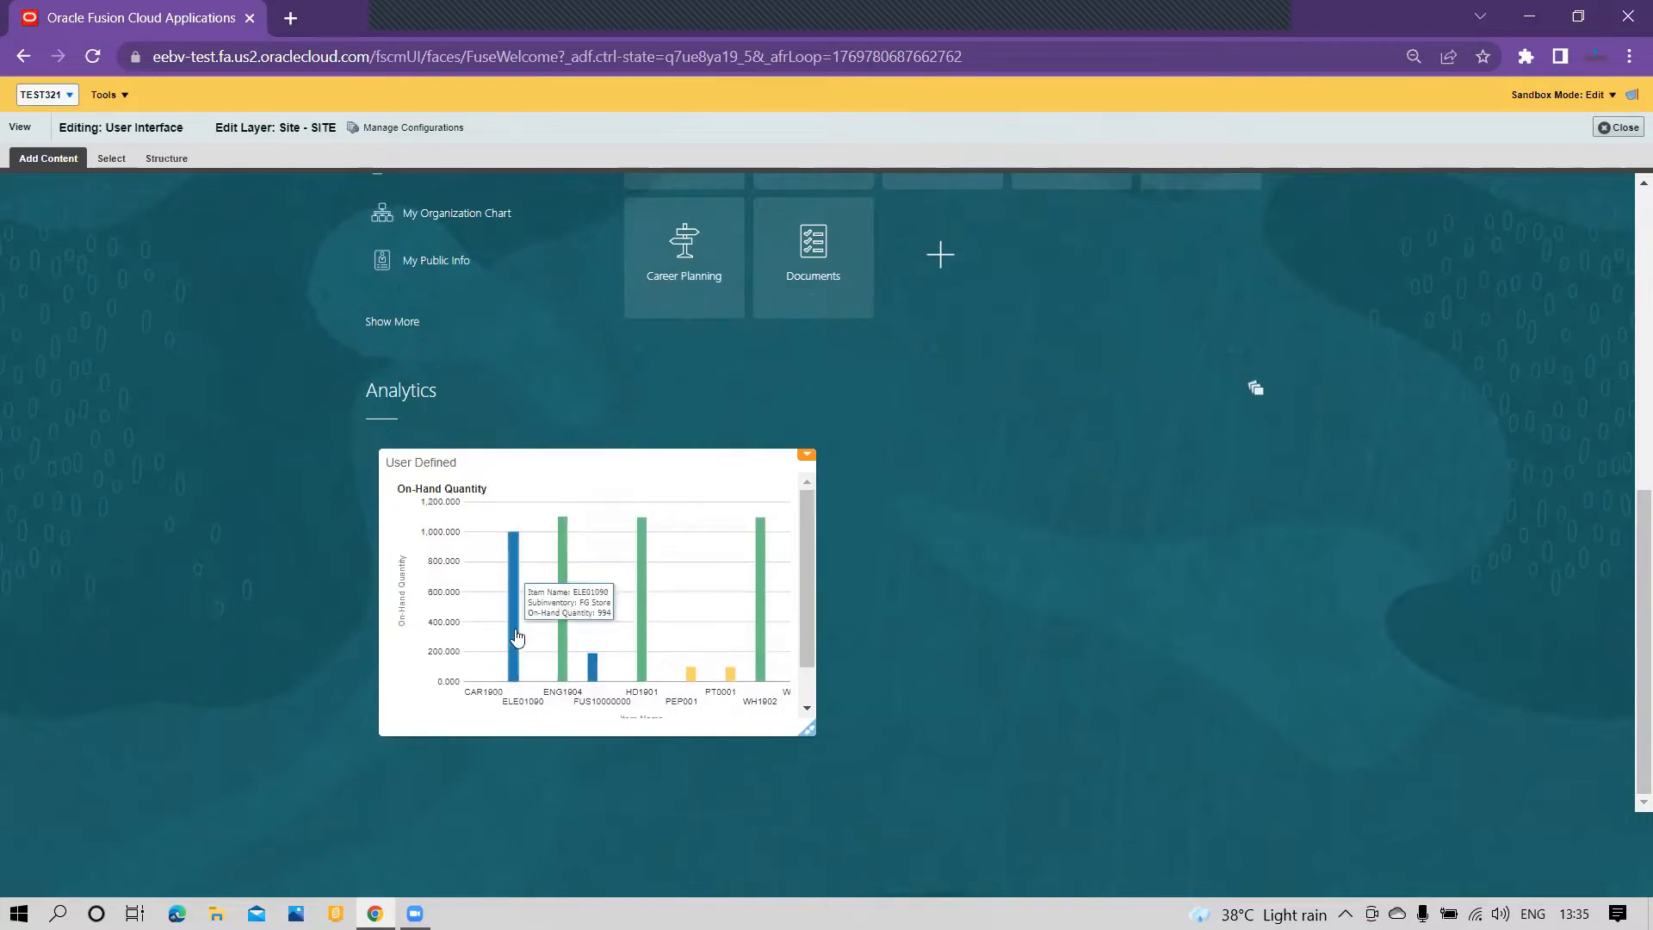
pyautogui.scroll(-1, 513, 696)
pyautogui.scroll(5, 495, 663)
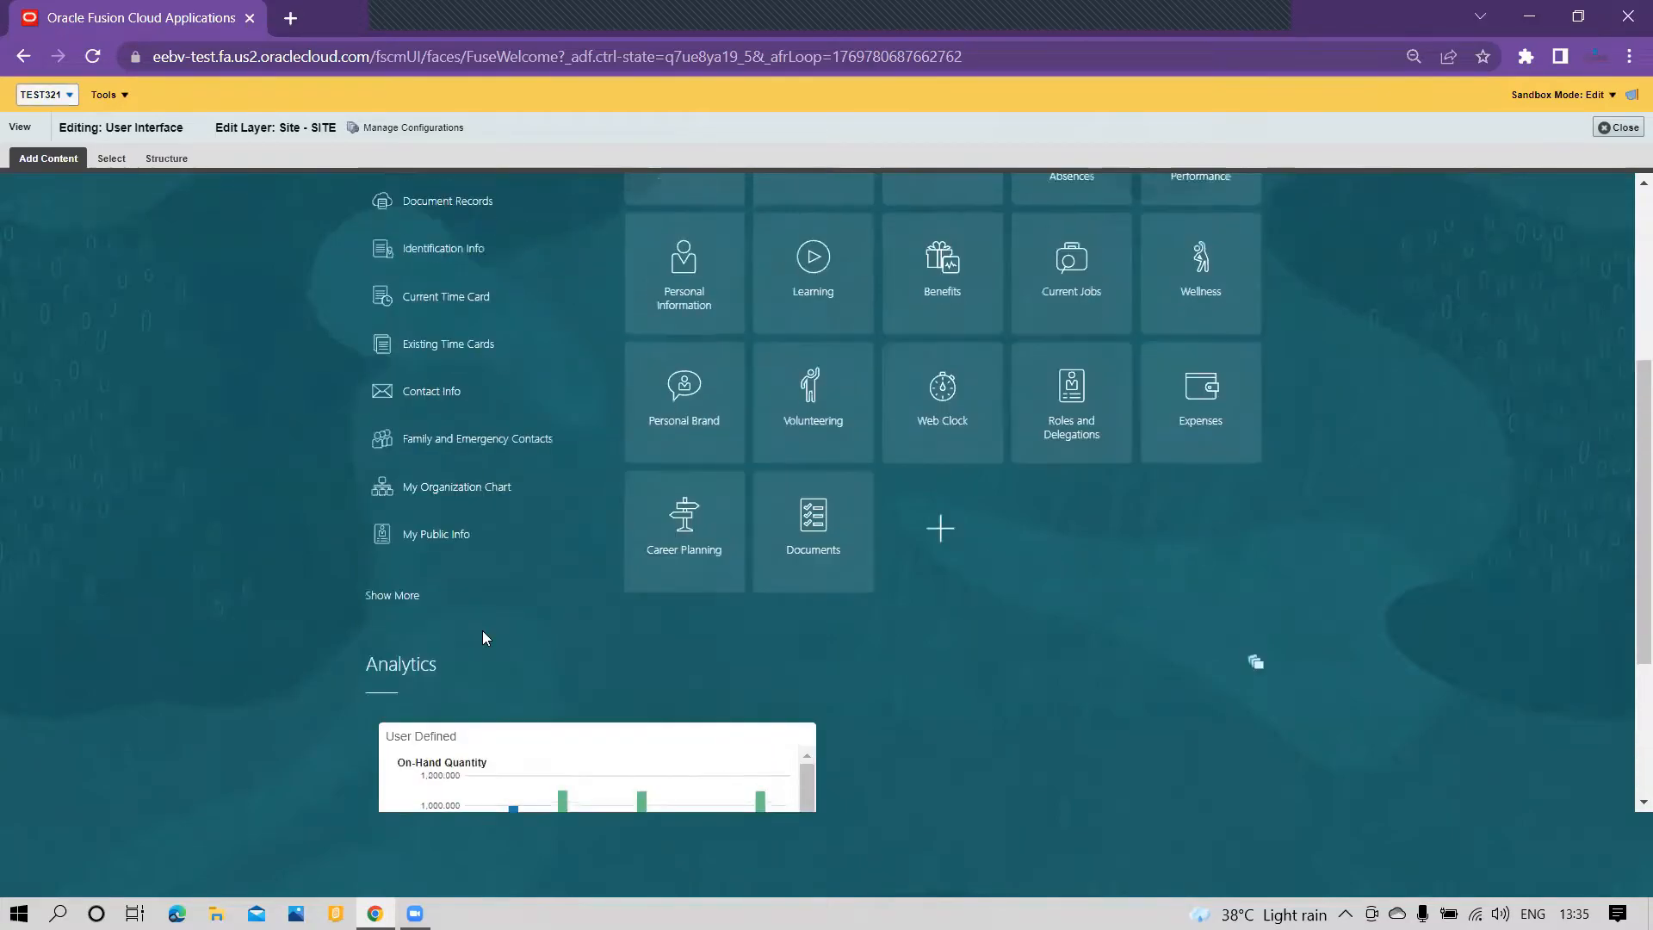
pyautogui.scroll(-4, 835, 677)
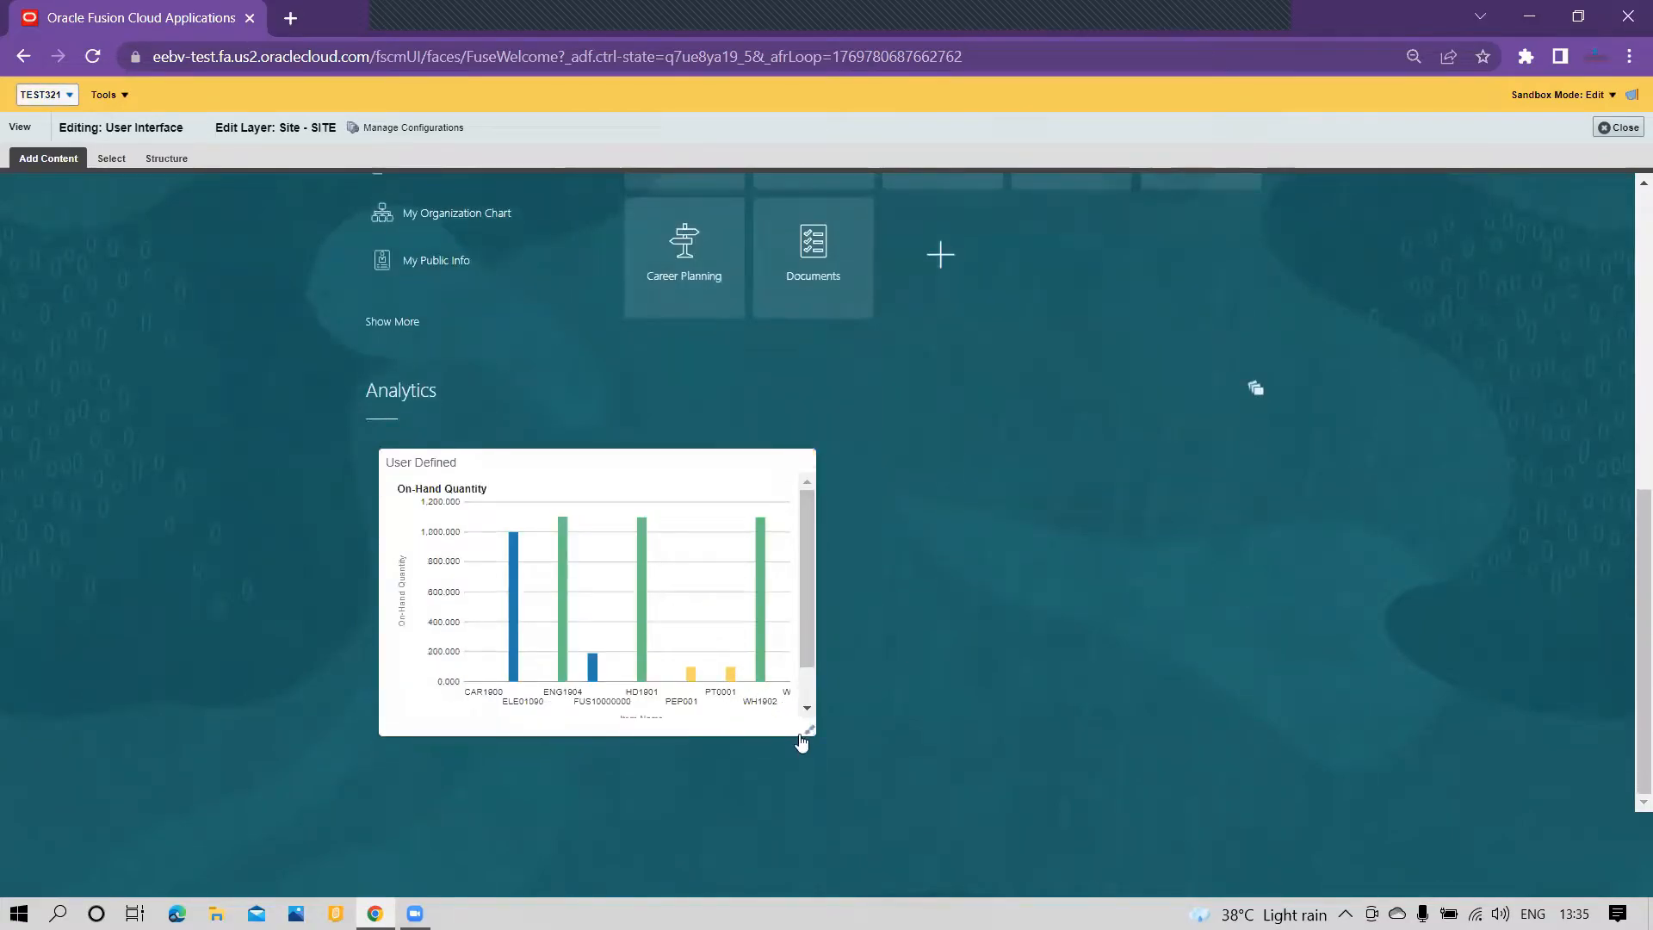
pyautogui.click(809, 736)
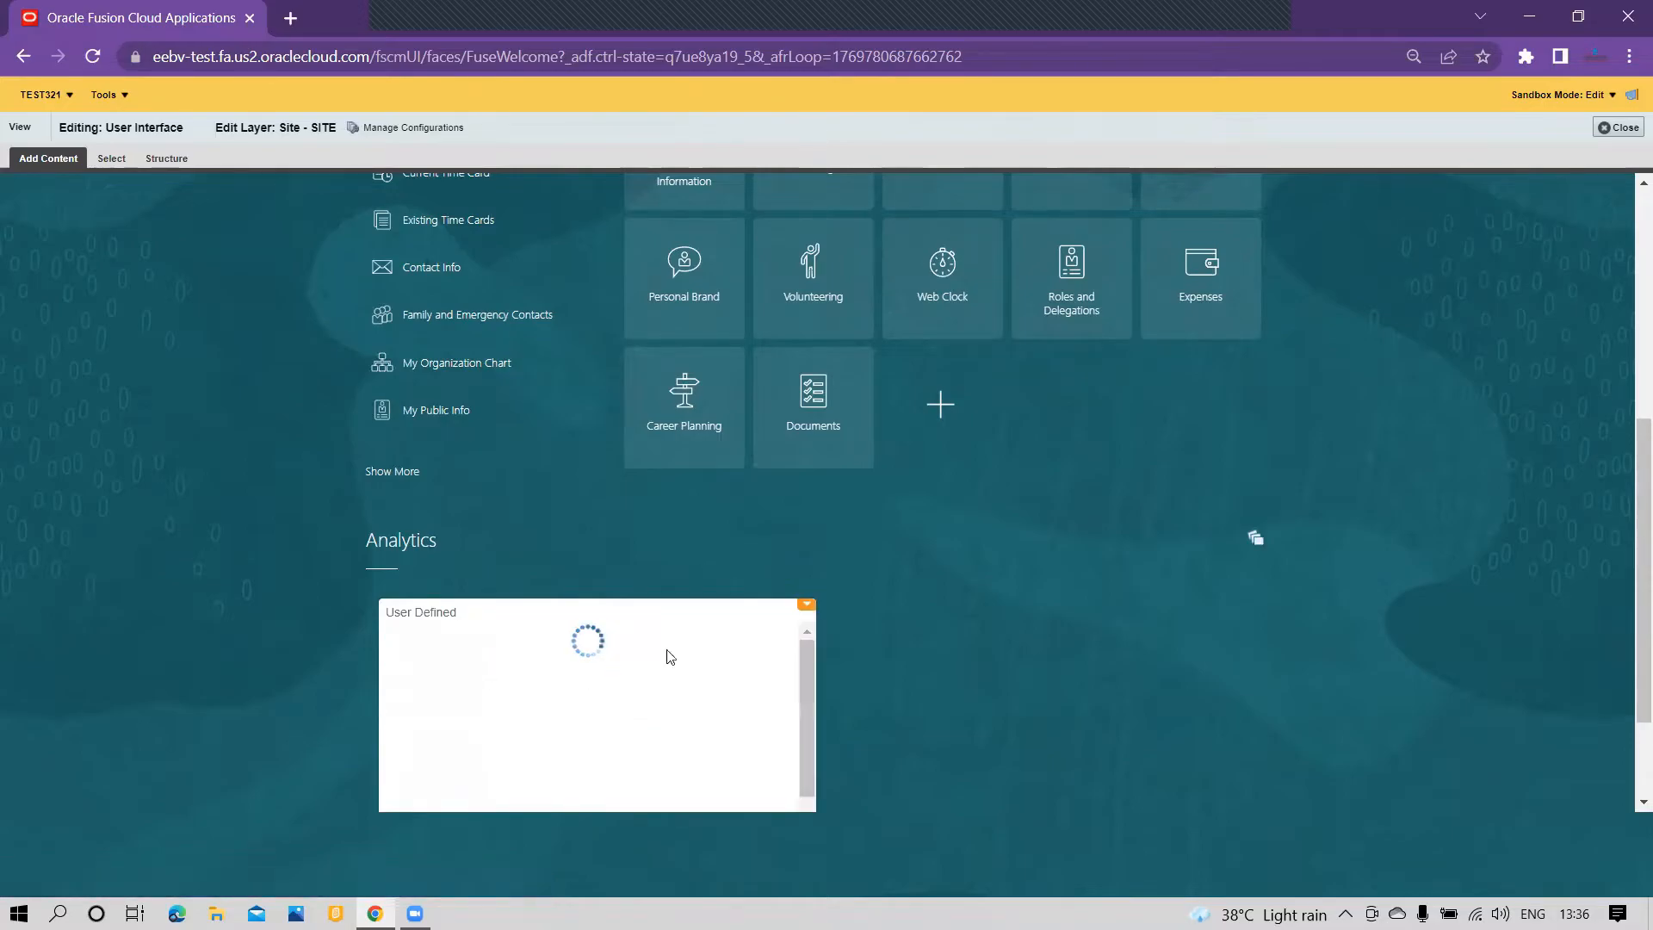
# Step: Review the Visible options in the User Defined infolet's visibility settings and leave them without saving
pyautogui.scroll(-1, 756, 715)
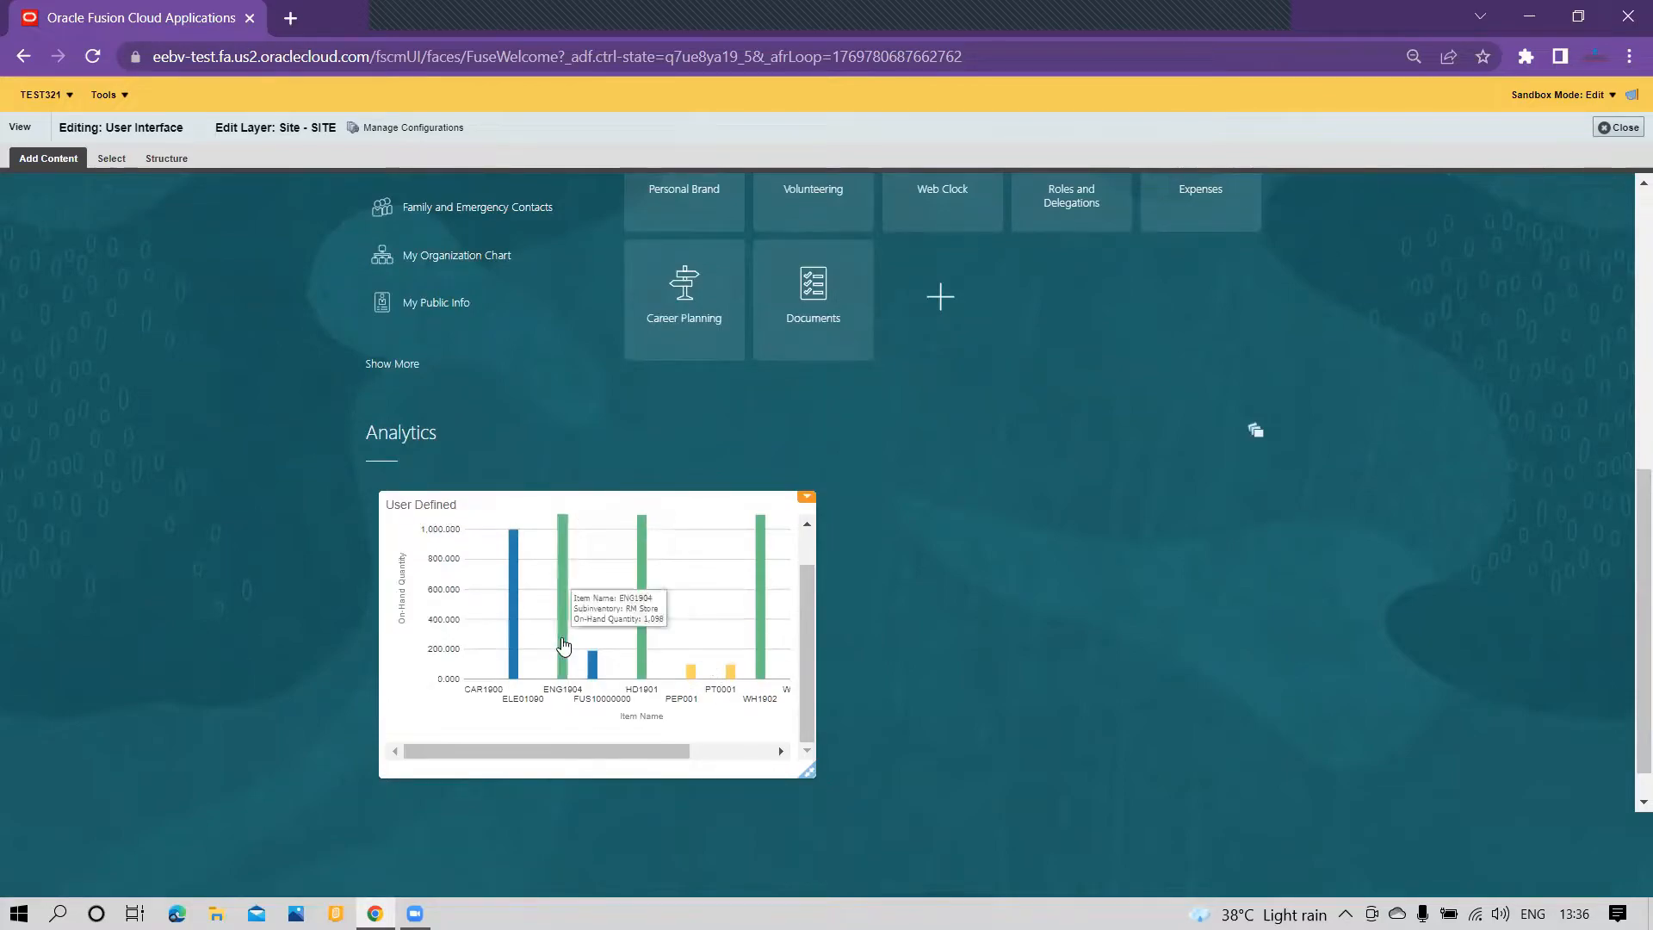
pyautogui.click(808, 503)
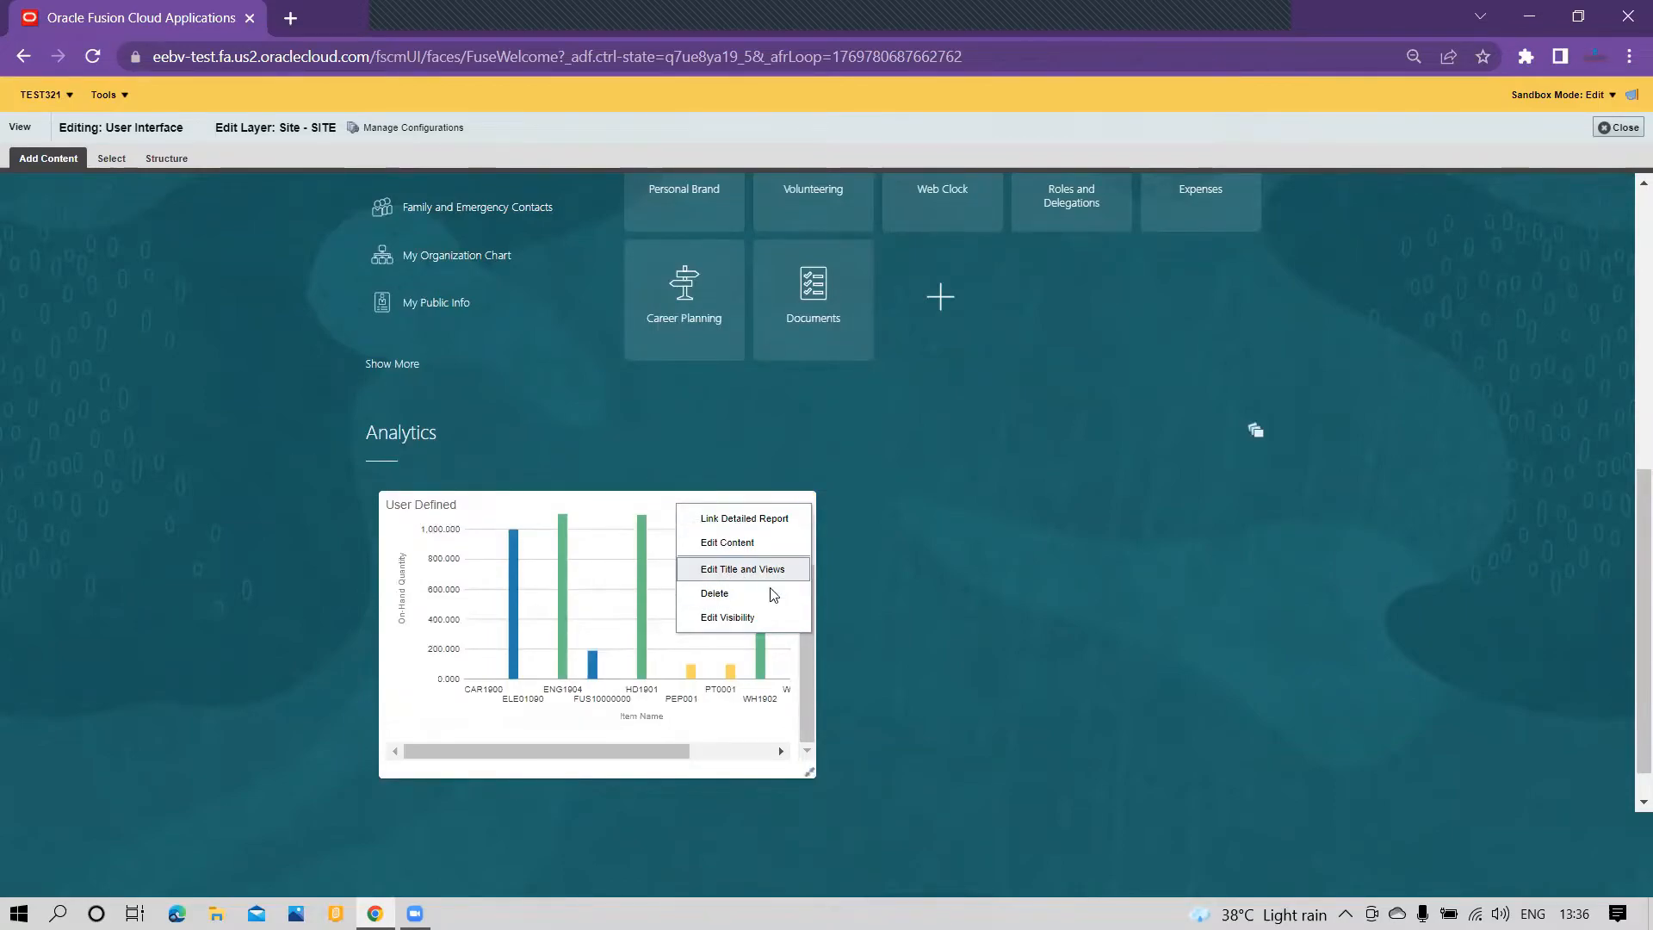
pyautogui.click(761, 618)
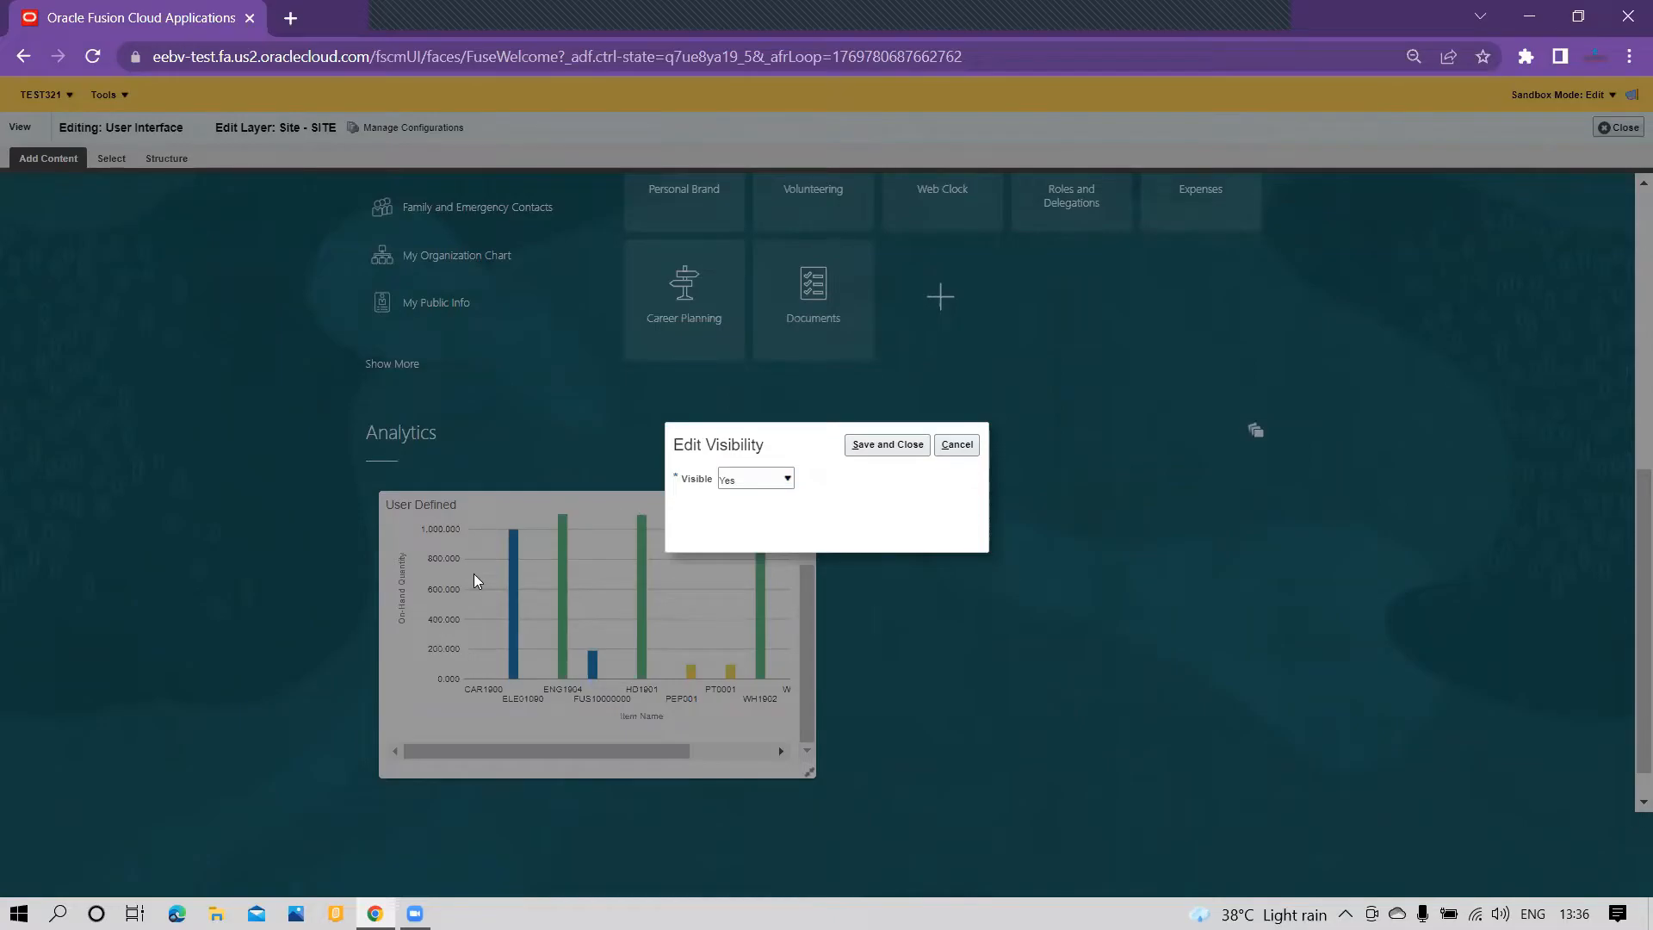
pyautogui.click(767, 478)
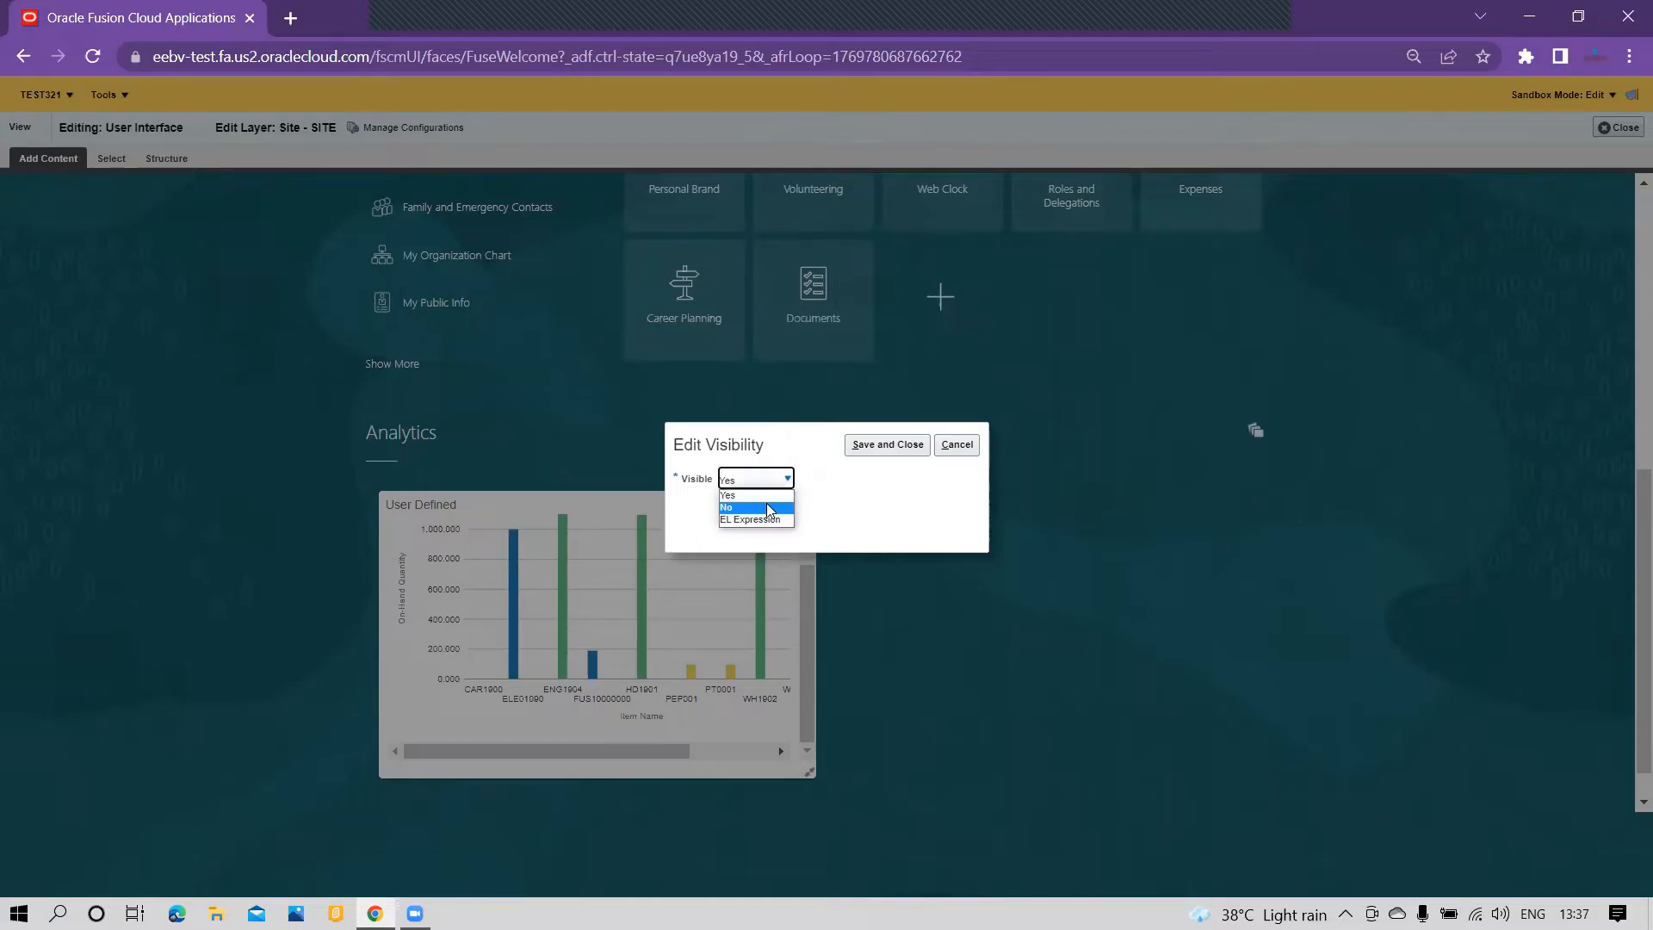
pyautogui.click(956, 444)
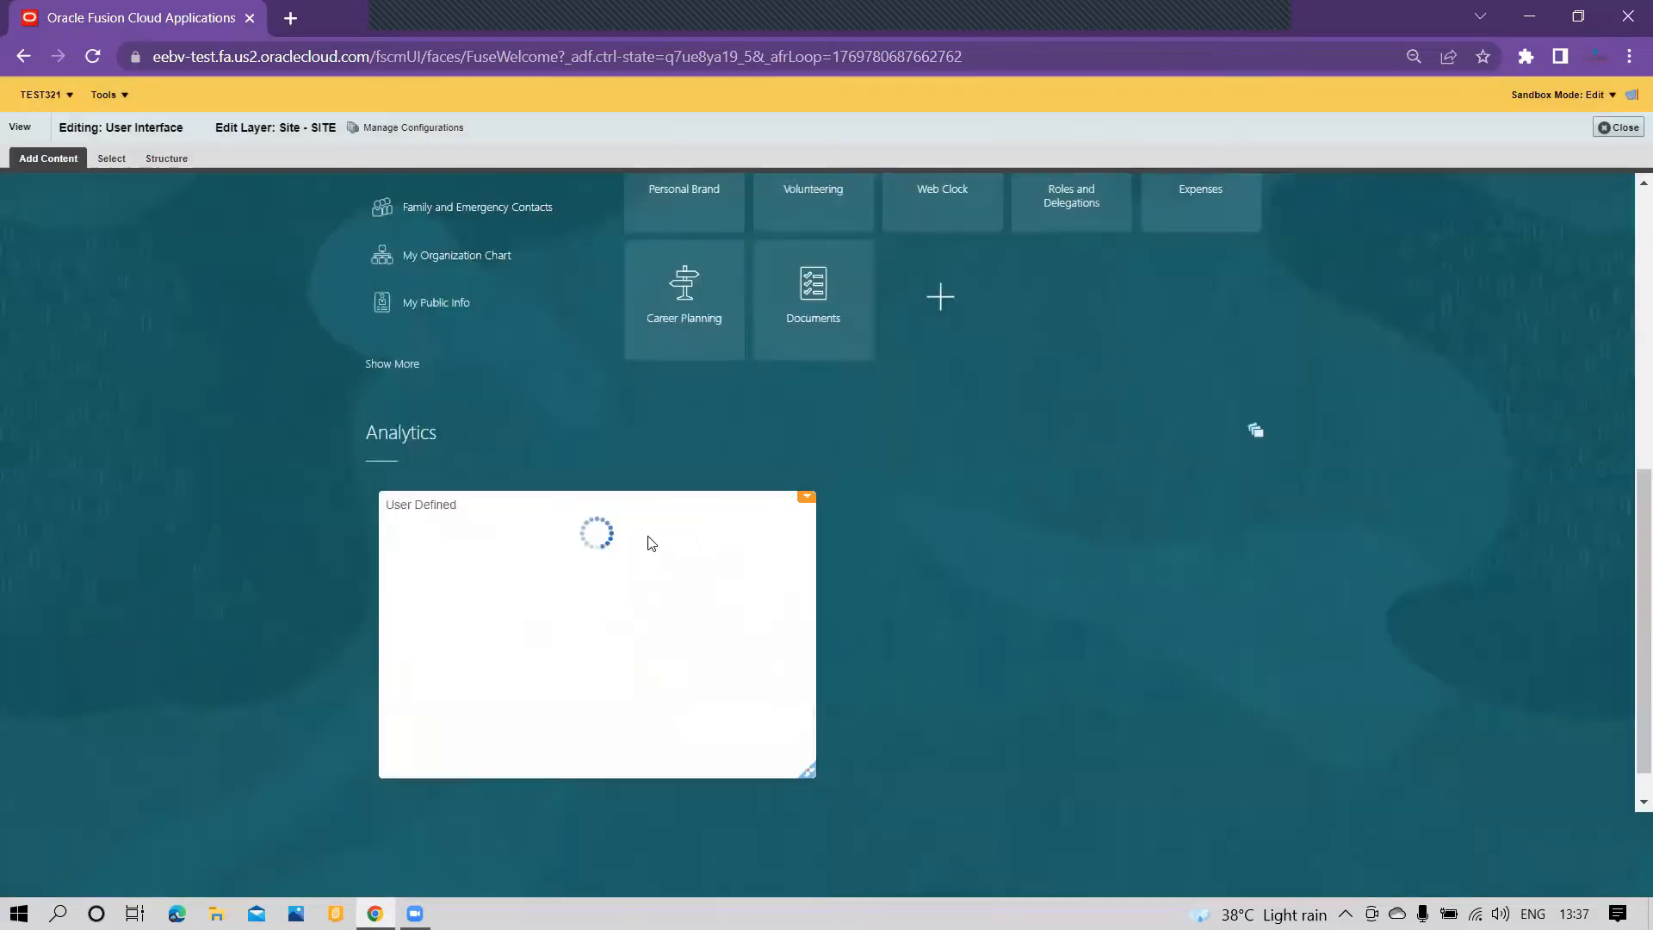
# Step: Link the Inventory Detail Report to the User Defined infolet as its detailed report and finish the linking
pyautogui.click(807, 499)
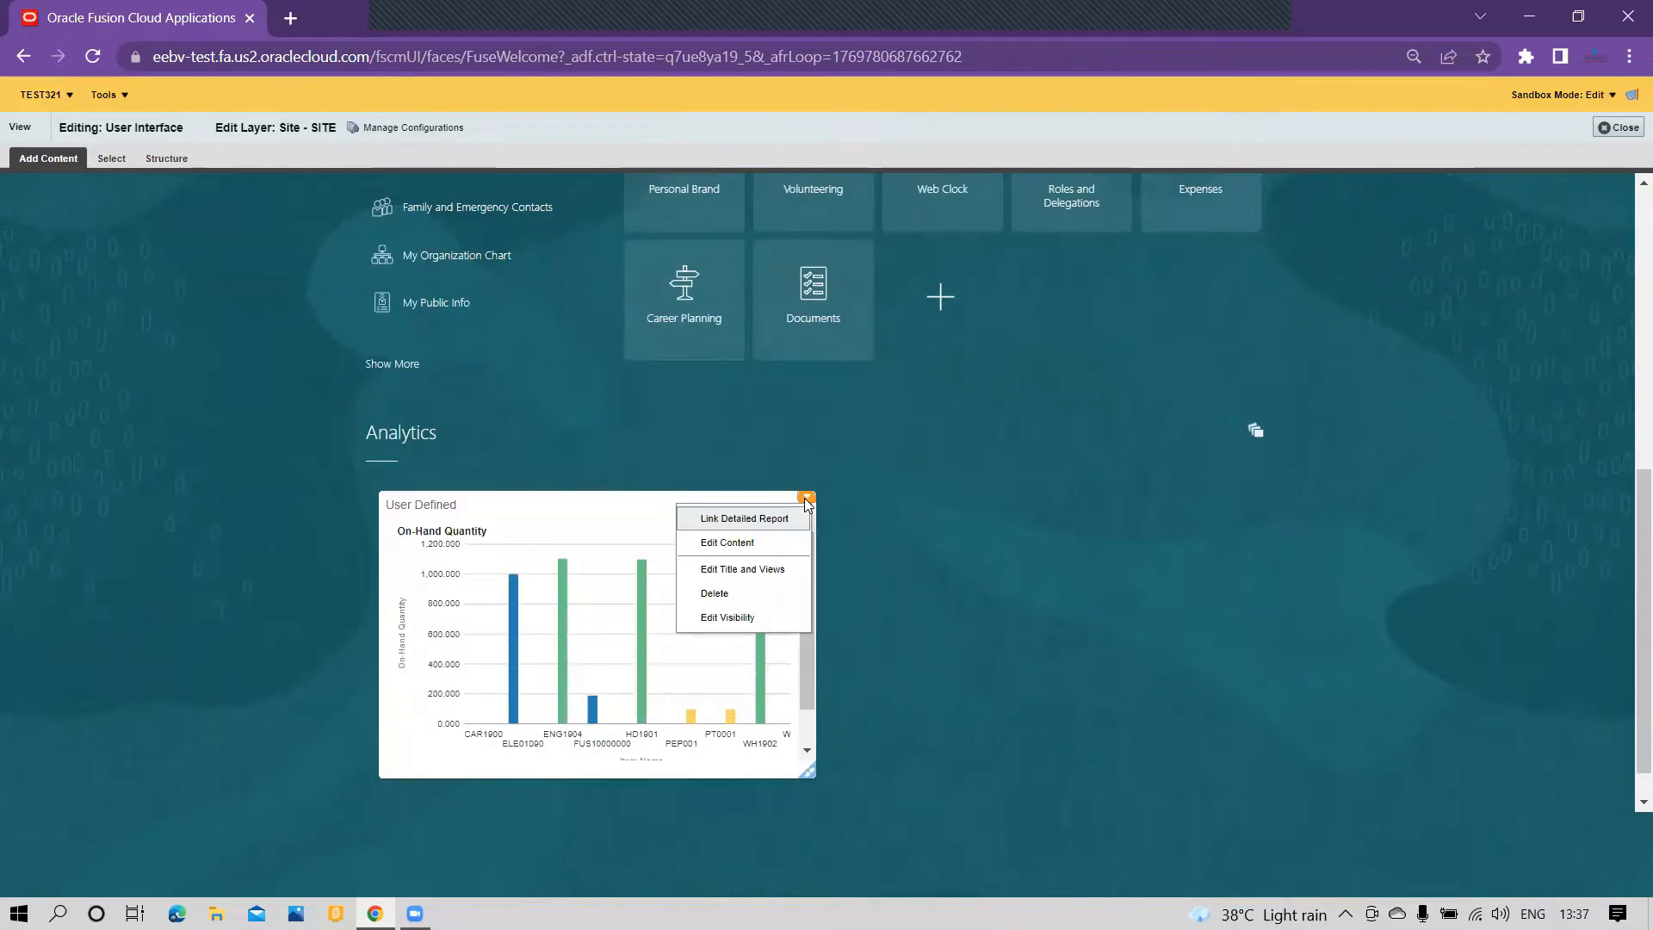
pyautogui.click(752, 520)
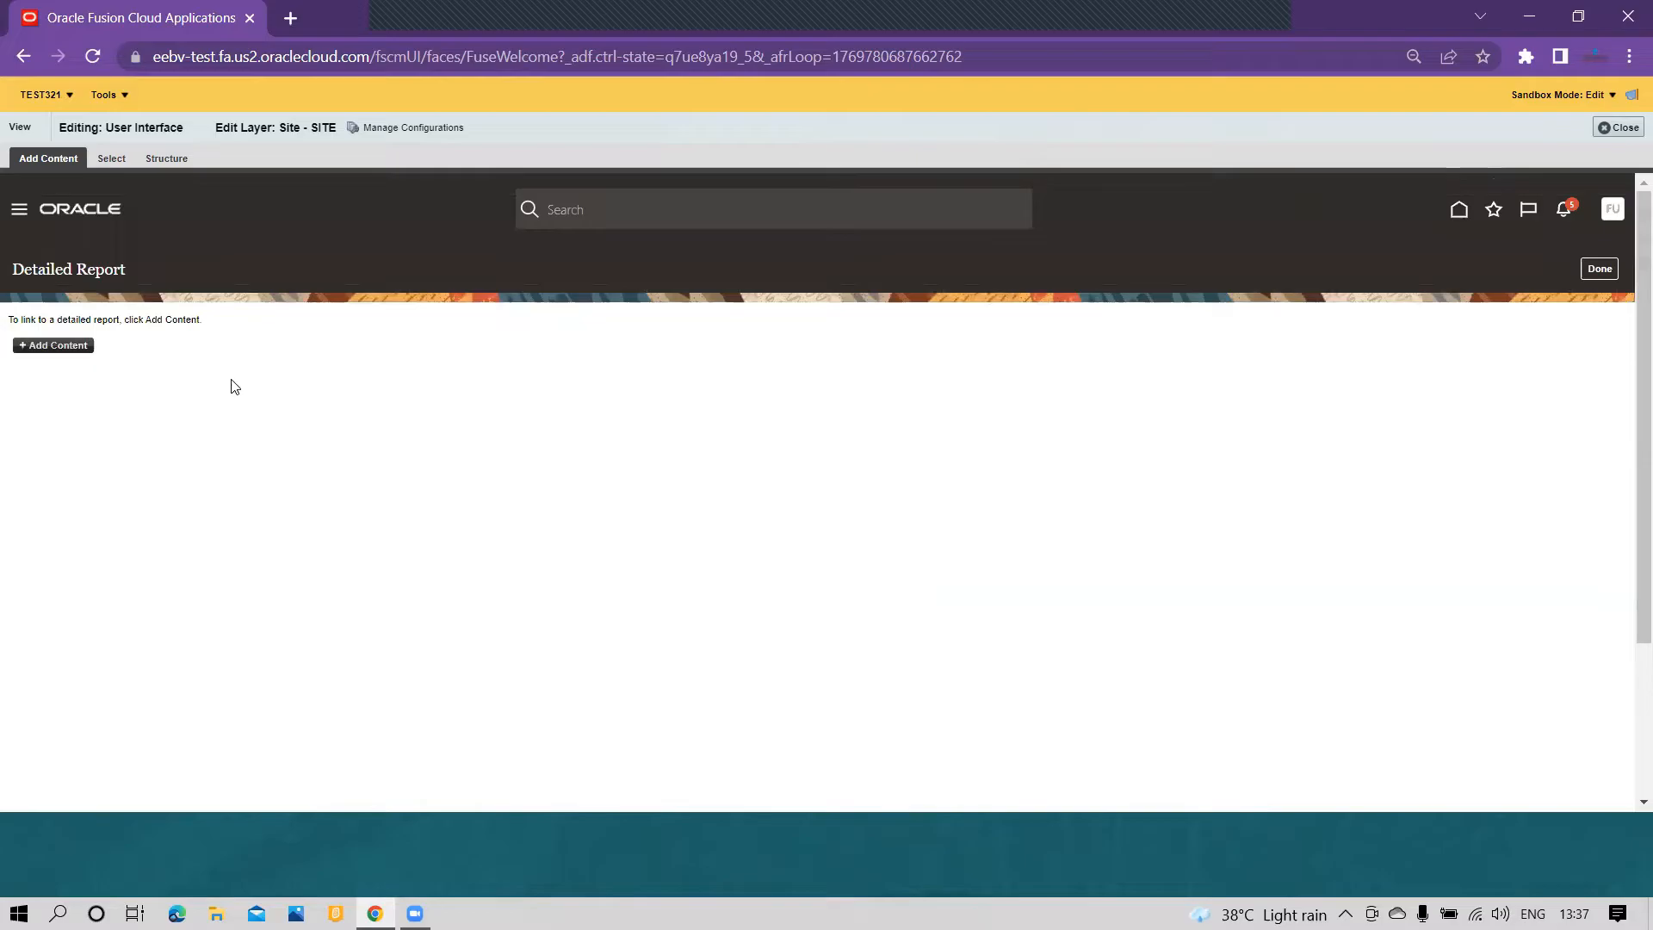
pyautogui.click(65, 346)
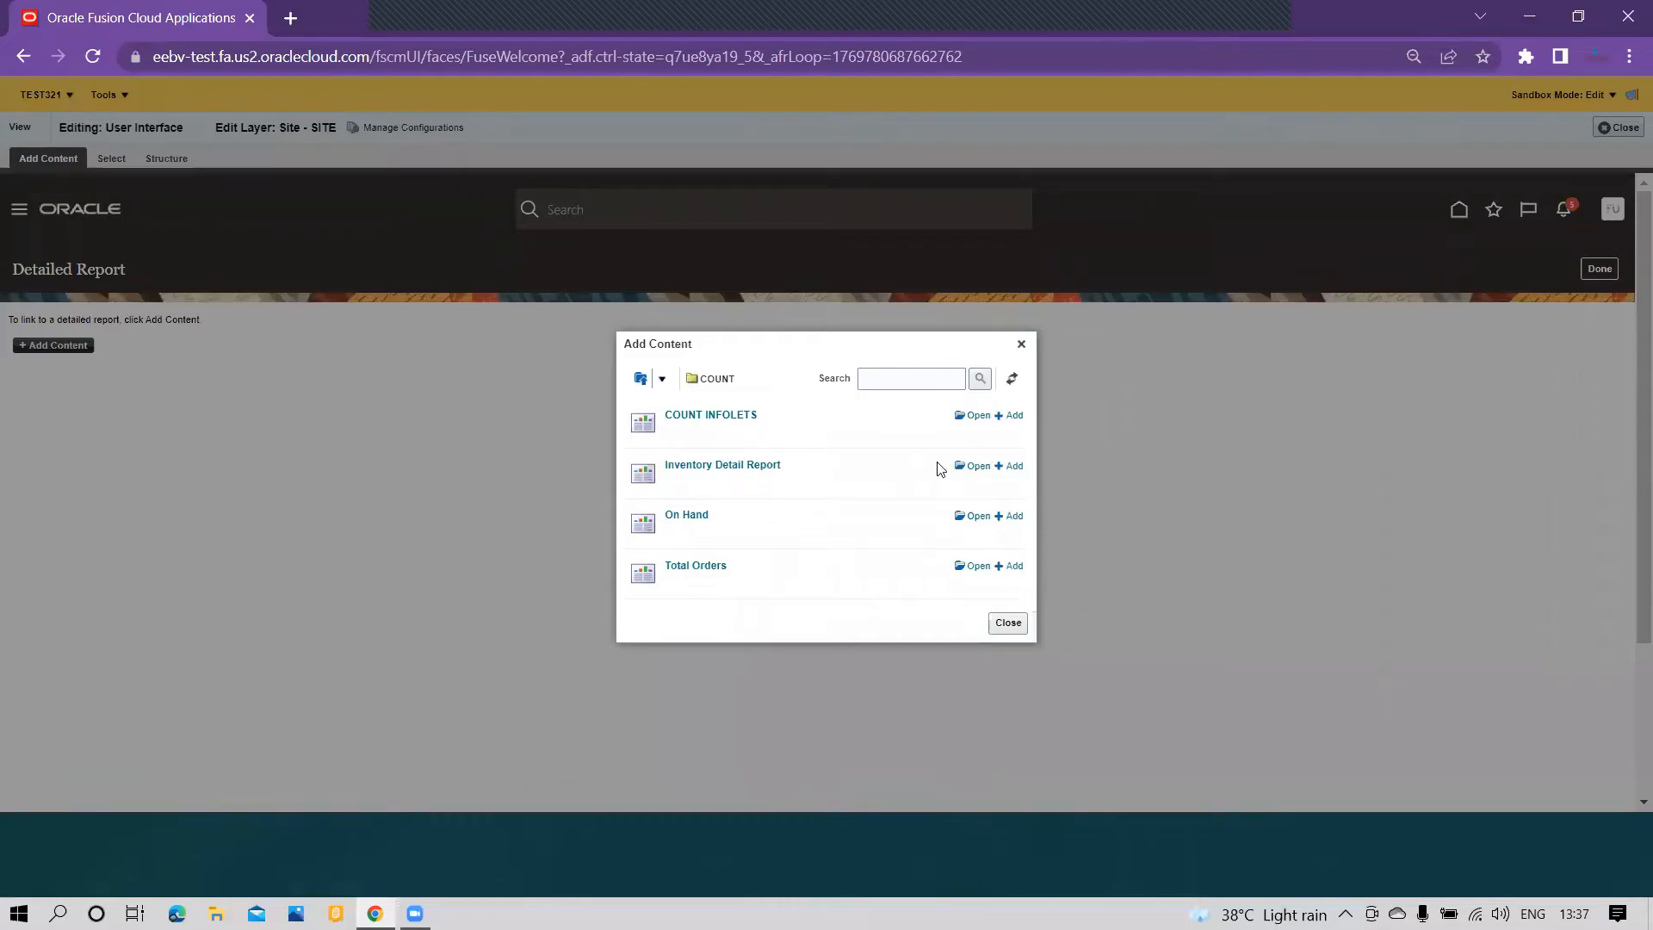
pyautogui.click(1011, 467)
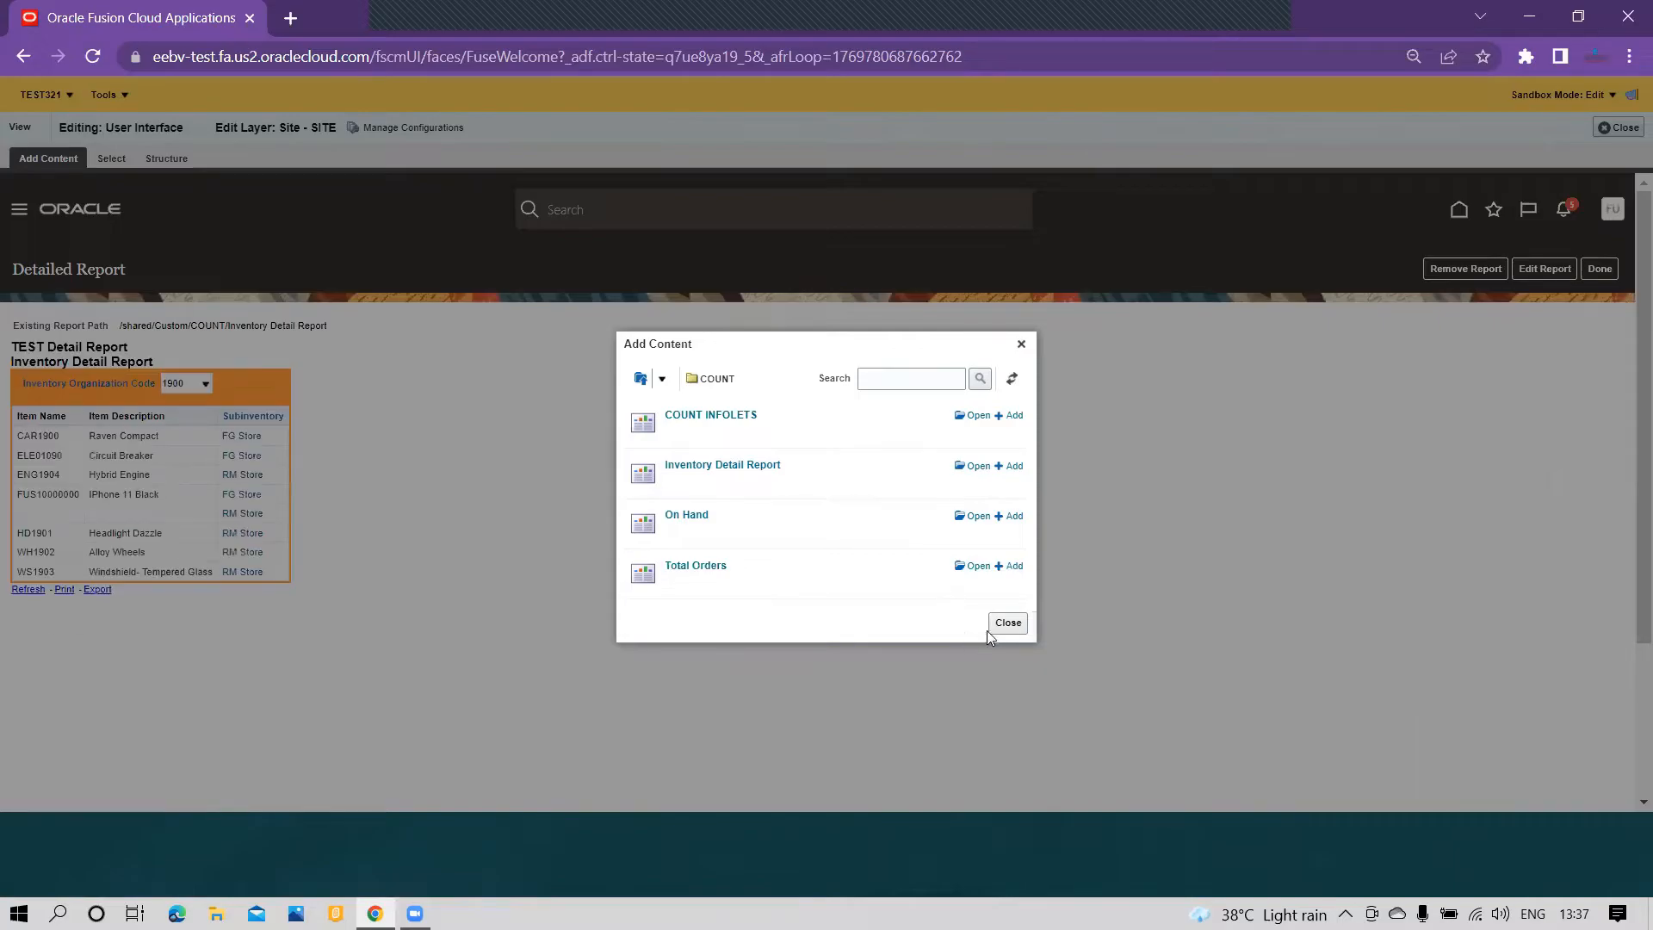
pyautogui.click(1007, 624)
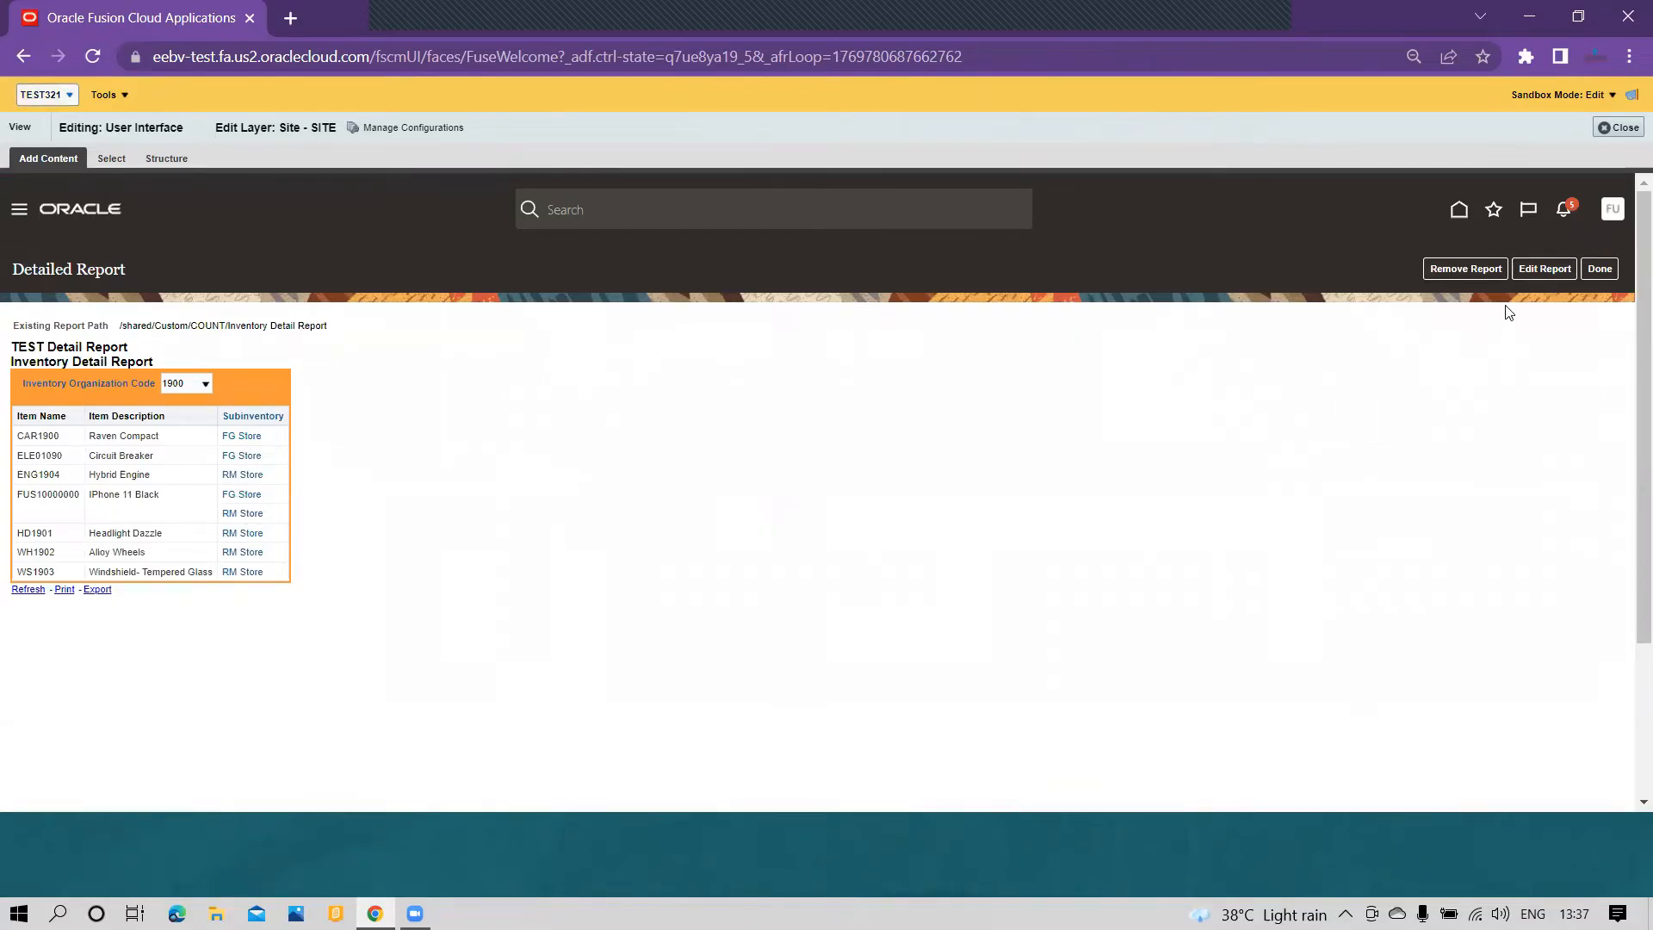
pyautogui.click(1588, 270)
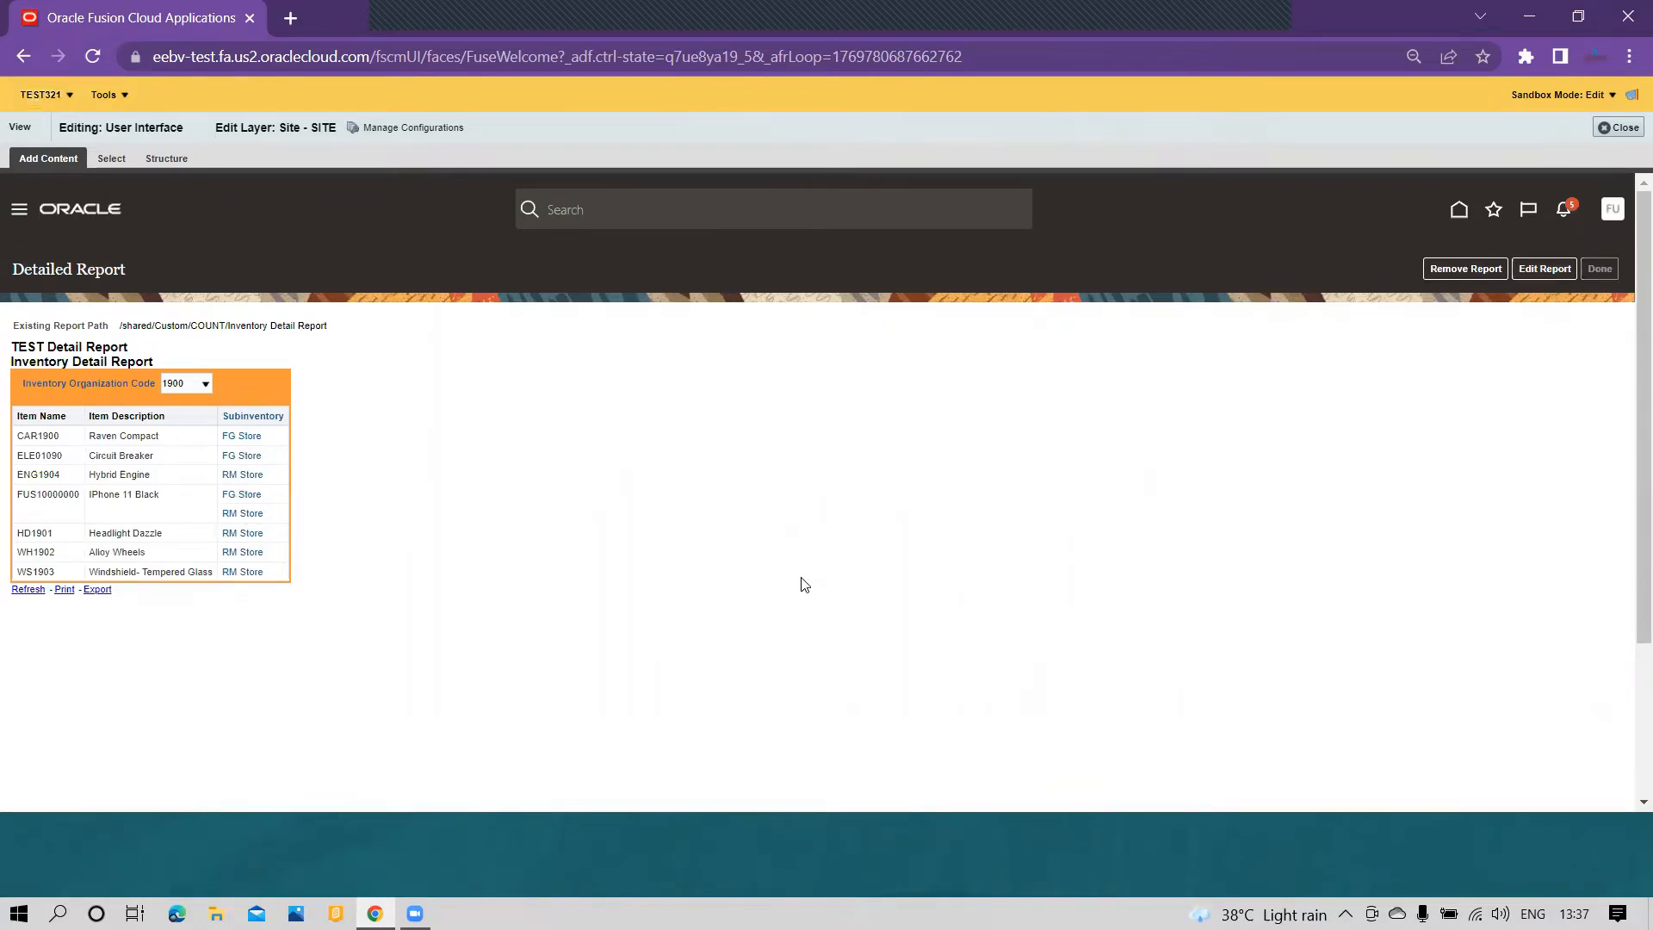
# Step: Look over the home page and the User Defined infolet's On-Hand Quantity chart in the Analytics section
pyautogui.scroll(-7, 686, 542)
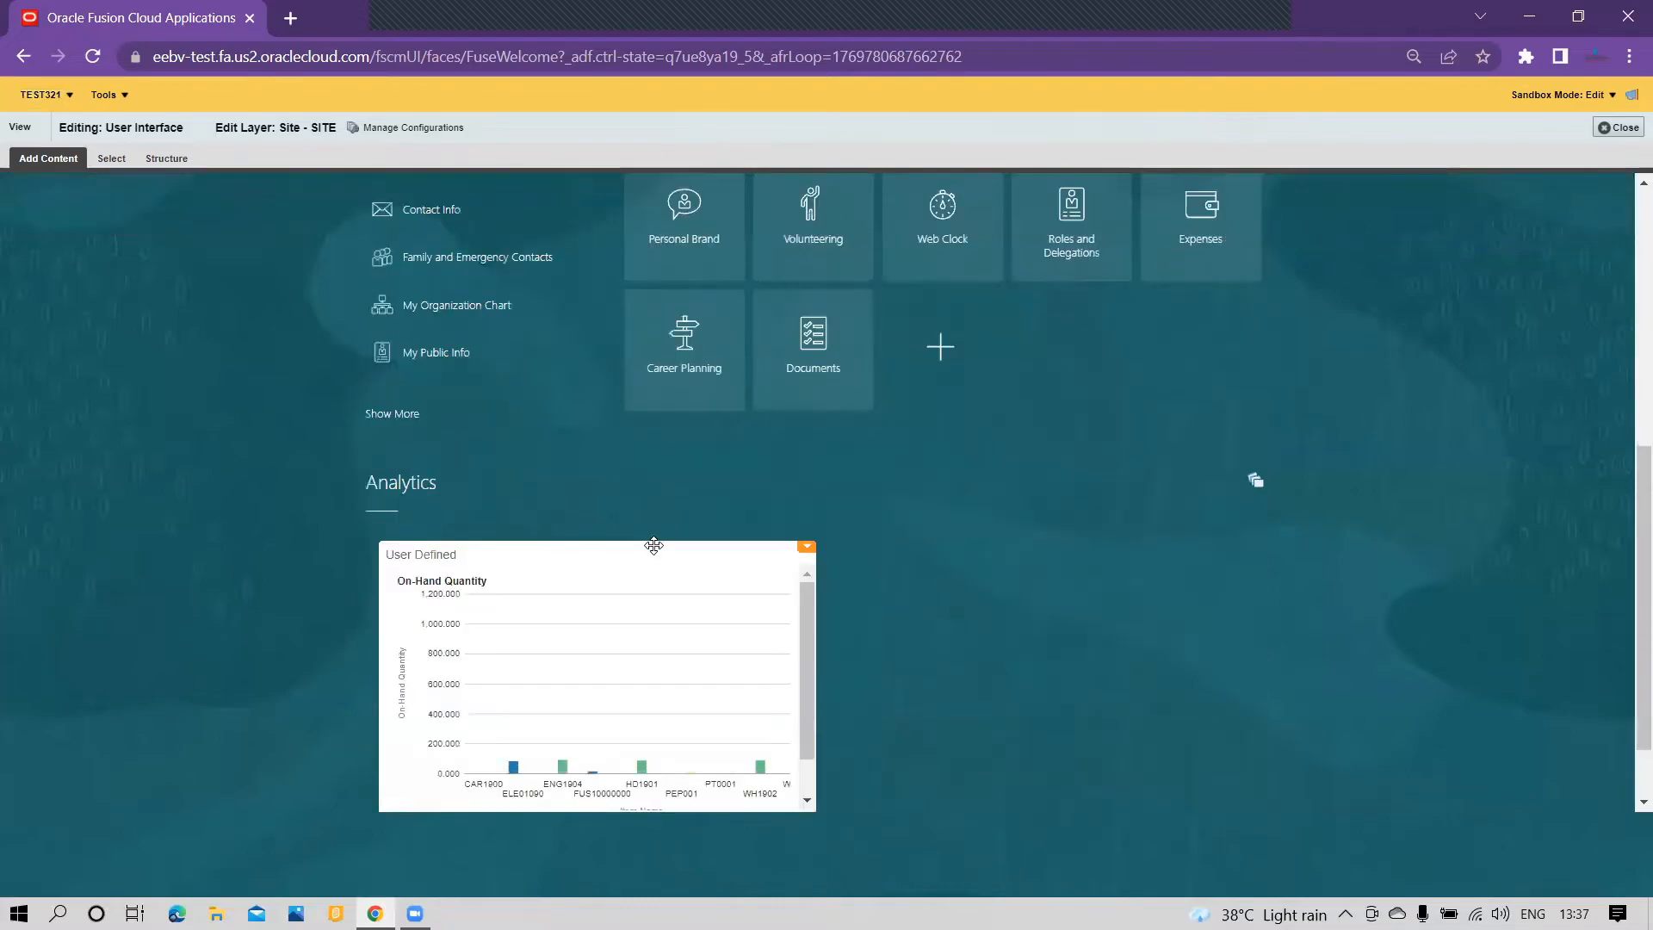
pyautogui.scroll(-1, 661, 620)
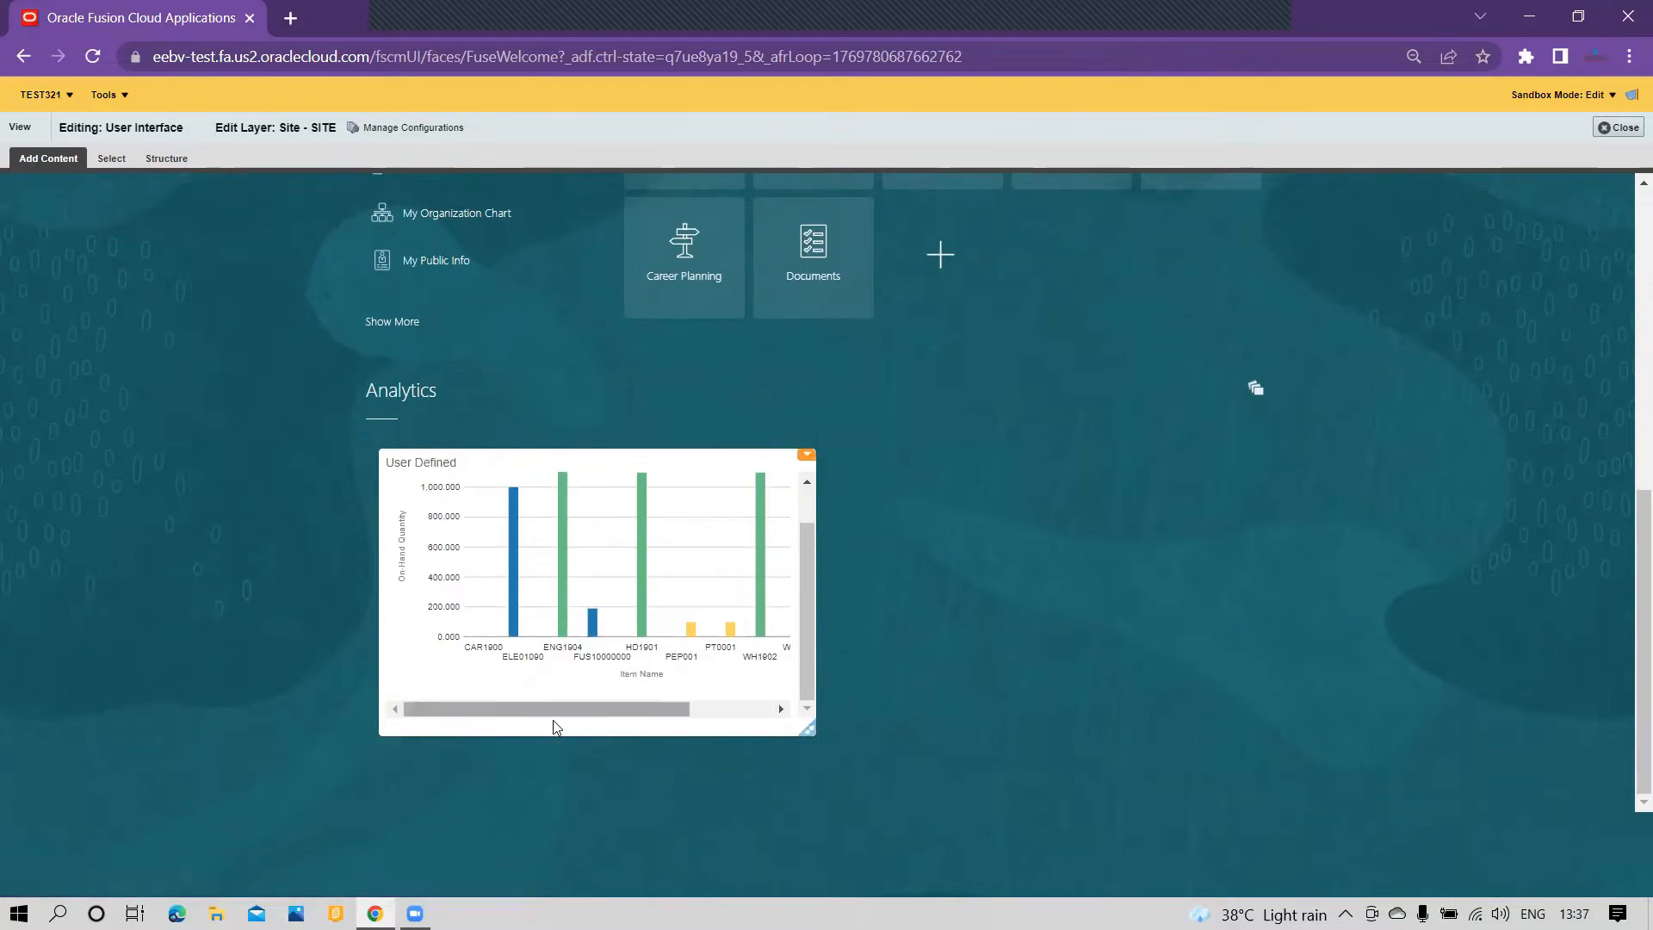
pyautogui.scroll(1, 780, 570)
pyautogui.scroll(1, 543, 586)
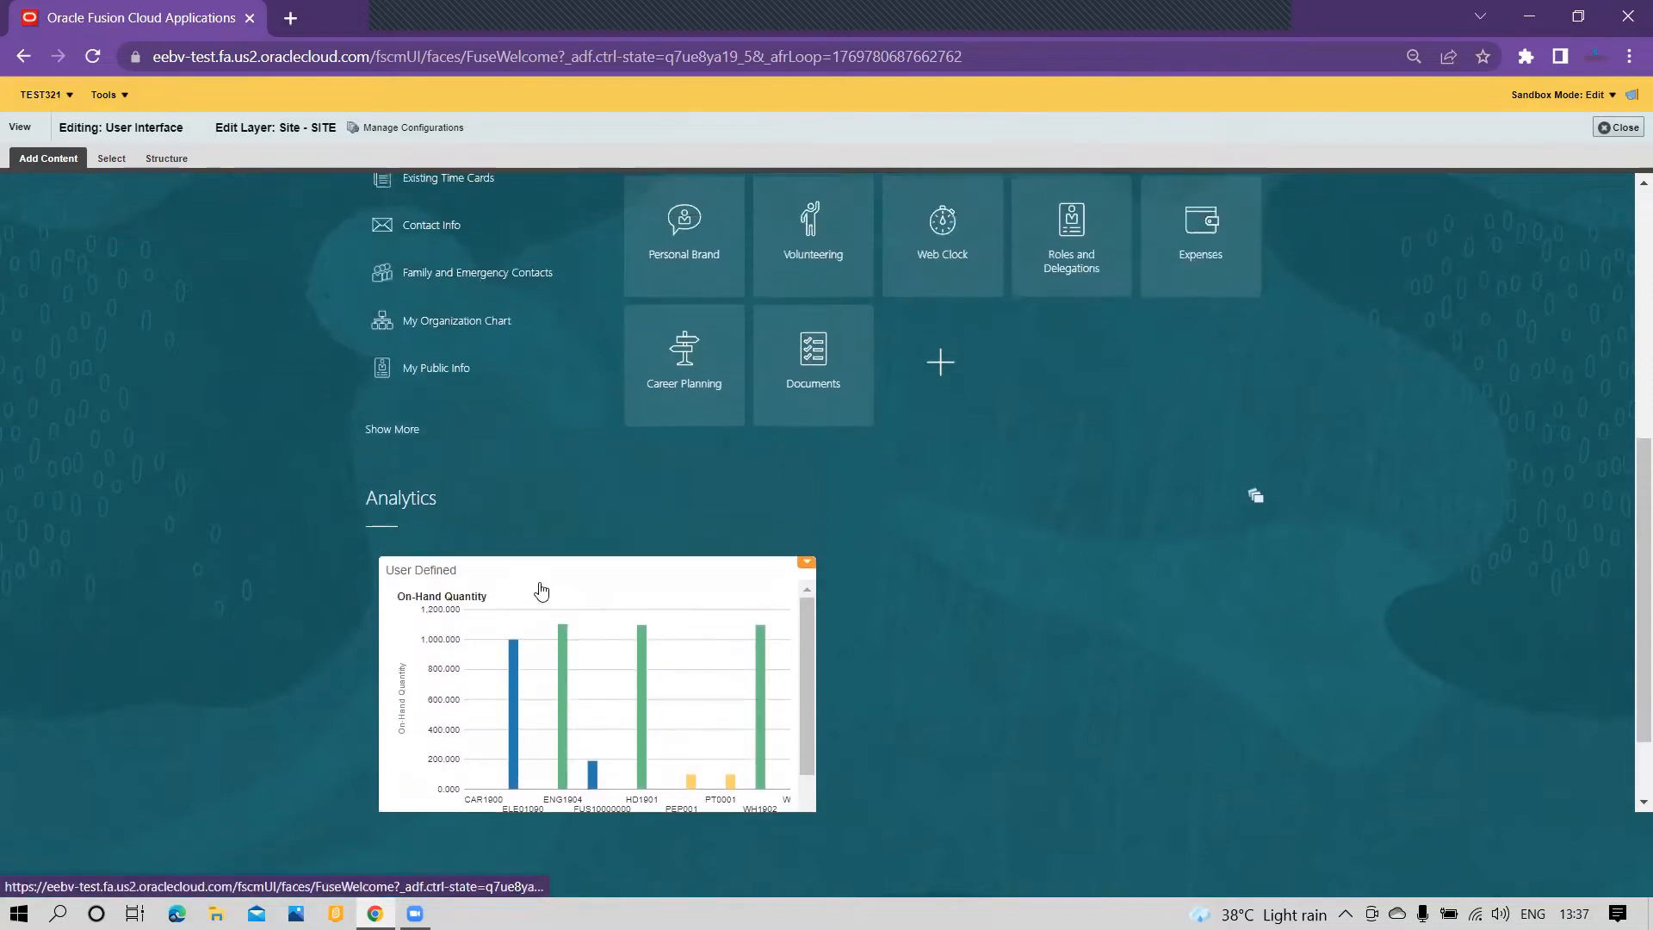
pyautogui.scroll(2, 546, 592)
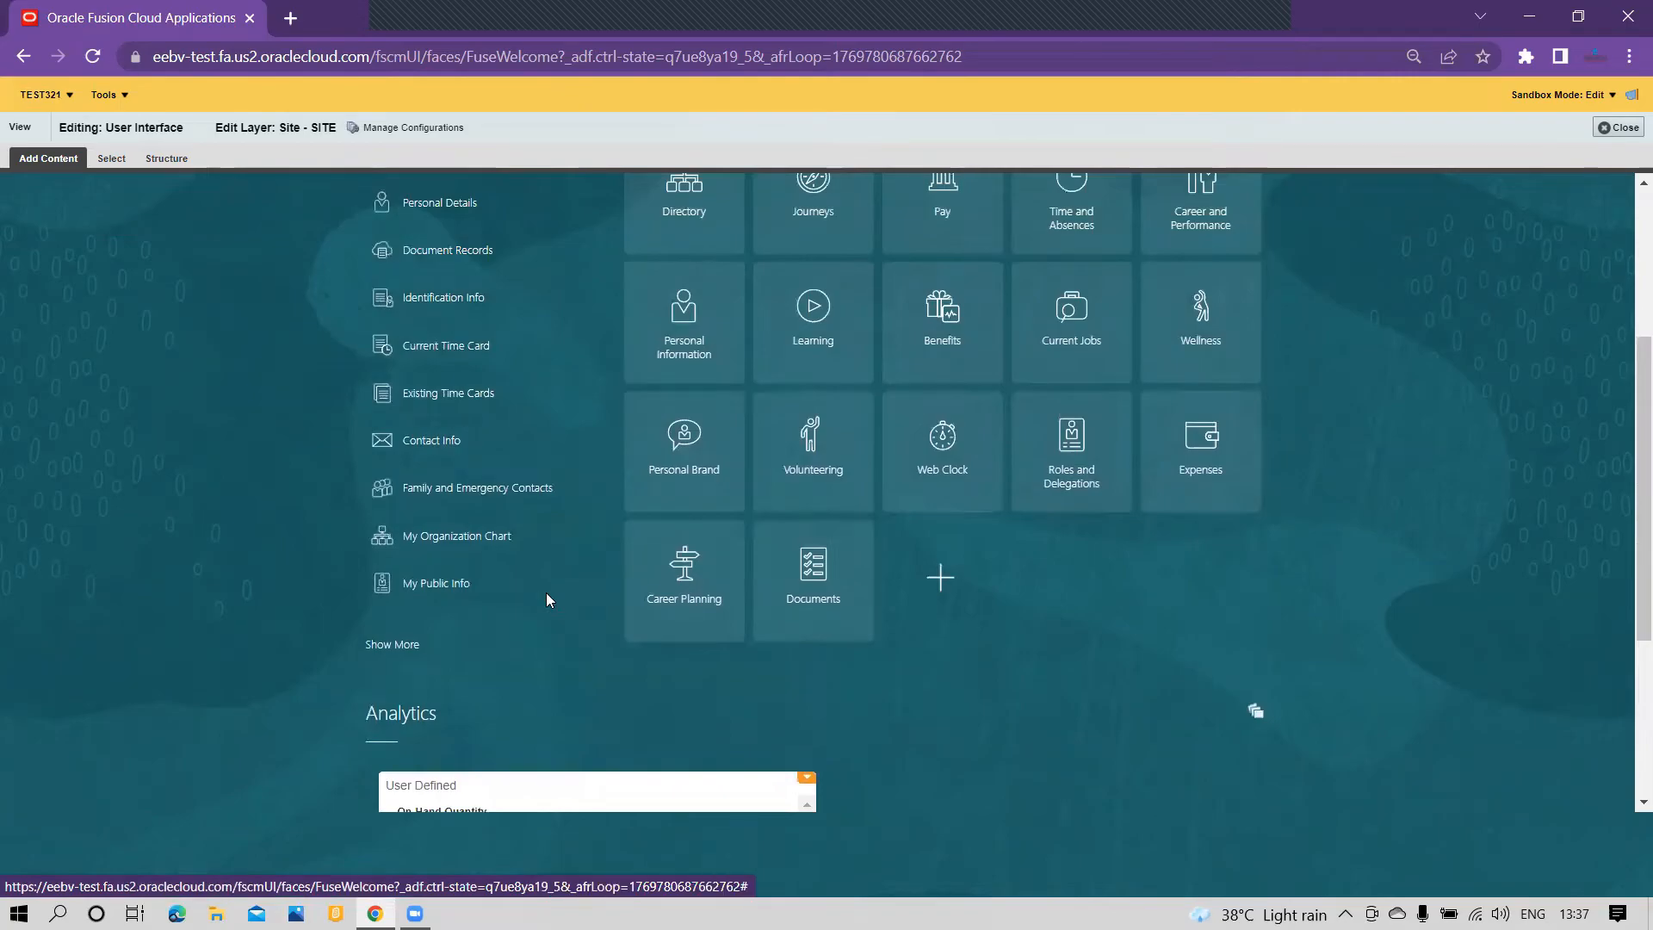
pyautogui.scroll(4, 545, 593)
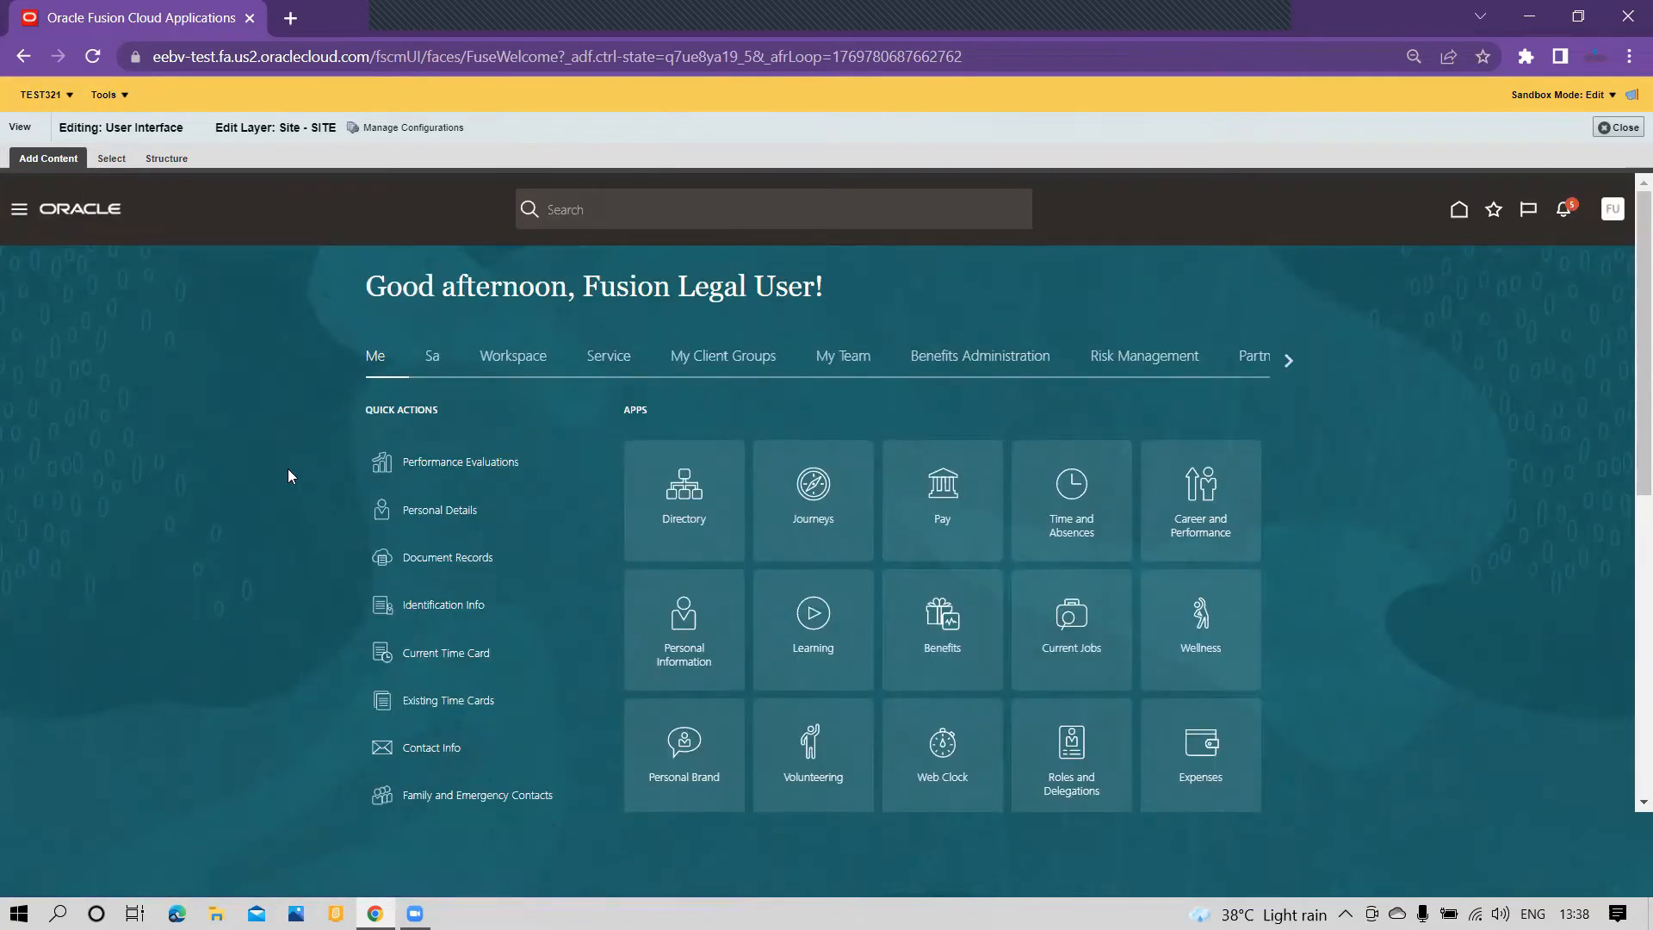
pyautogui.scroll(-7, 410, 569)
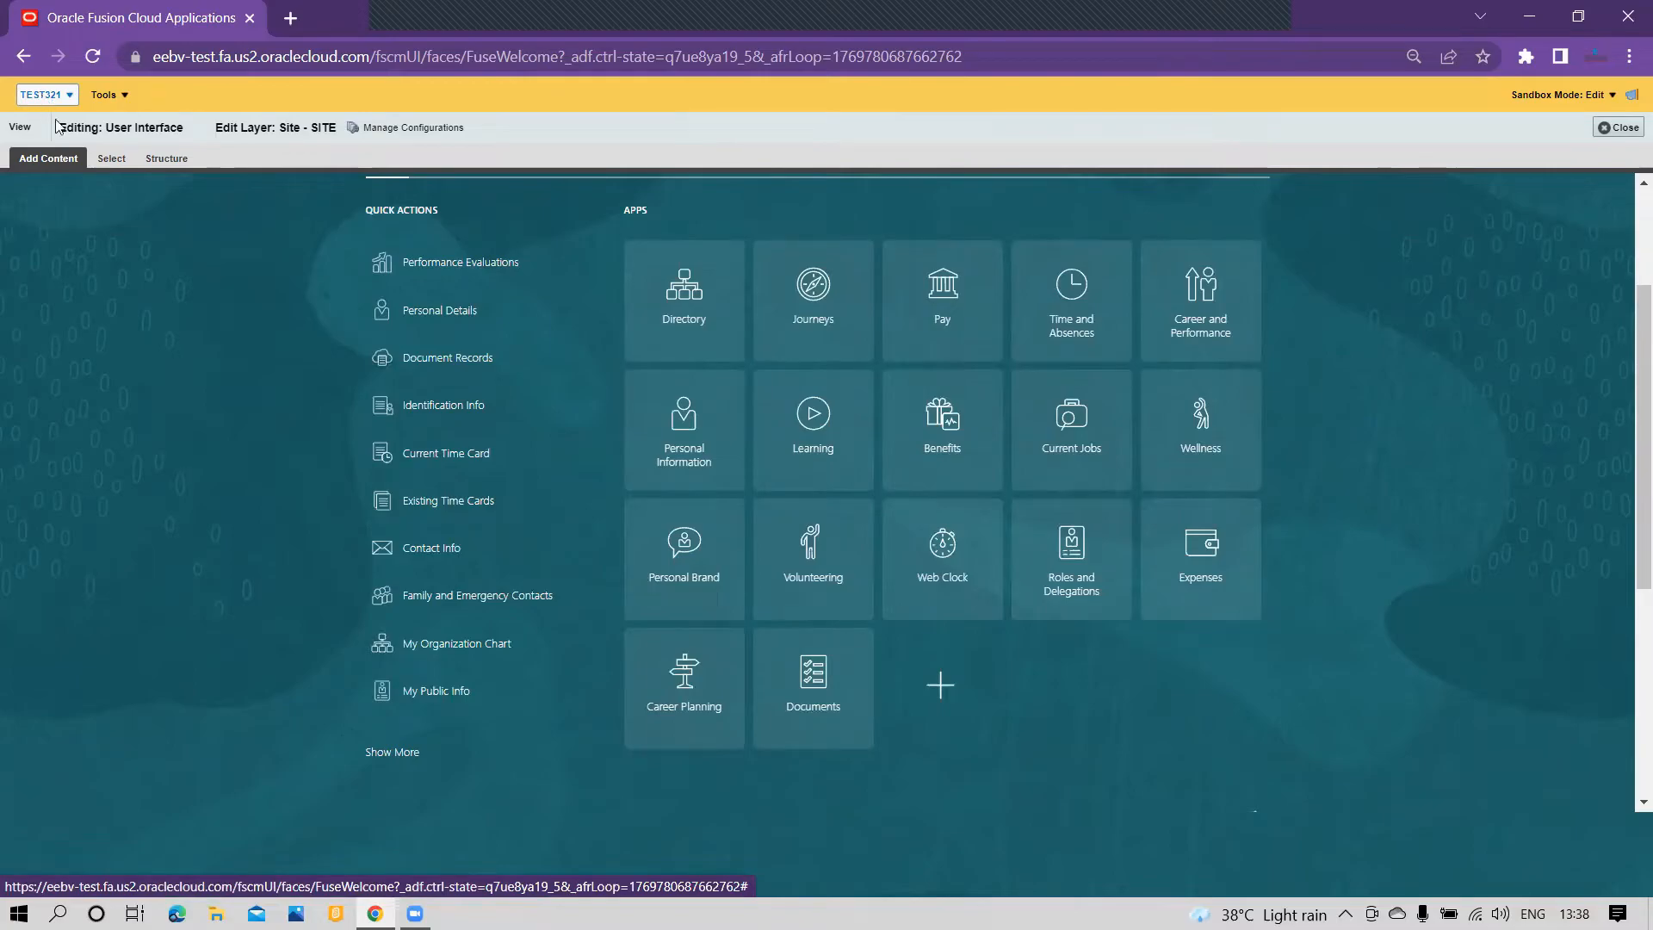
pyautogui.scroll(-5, 417, 520)
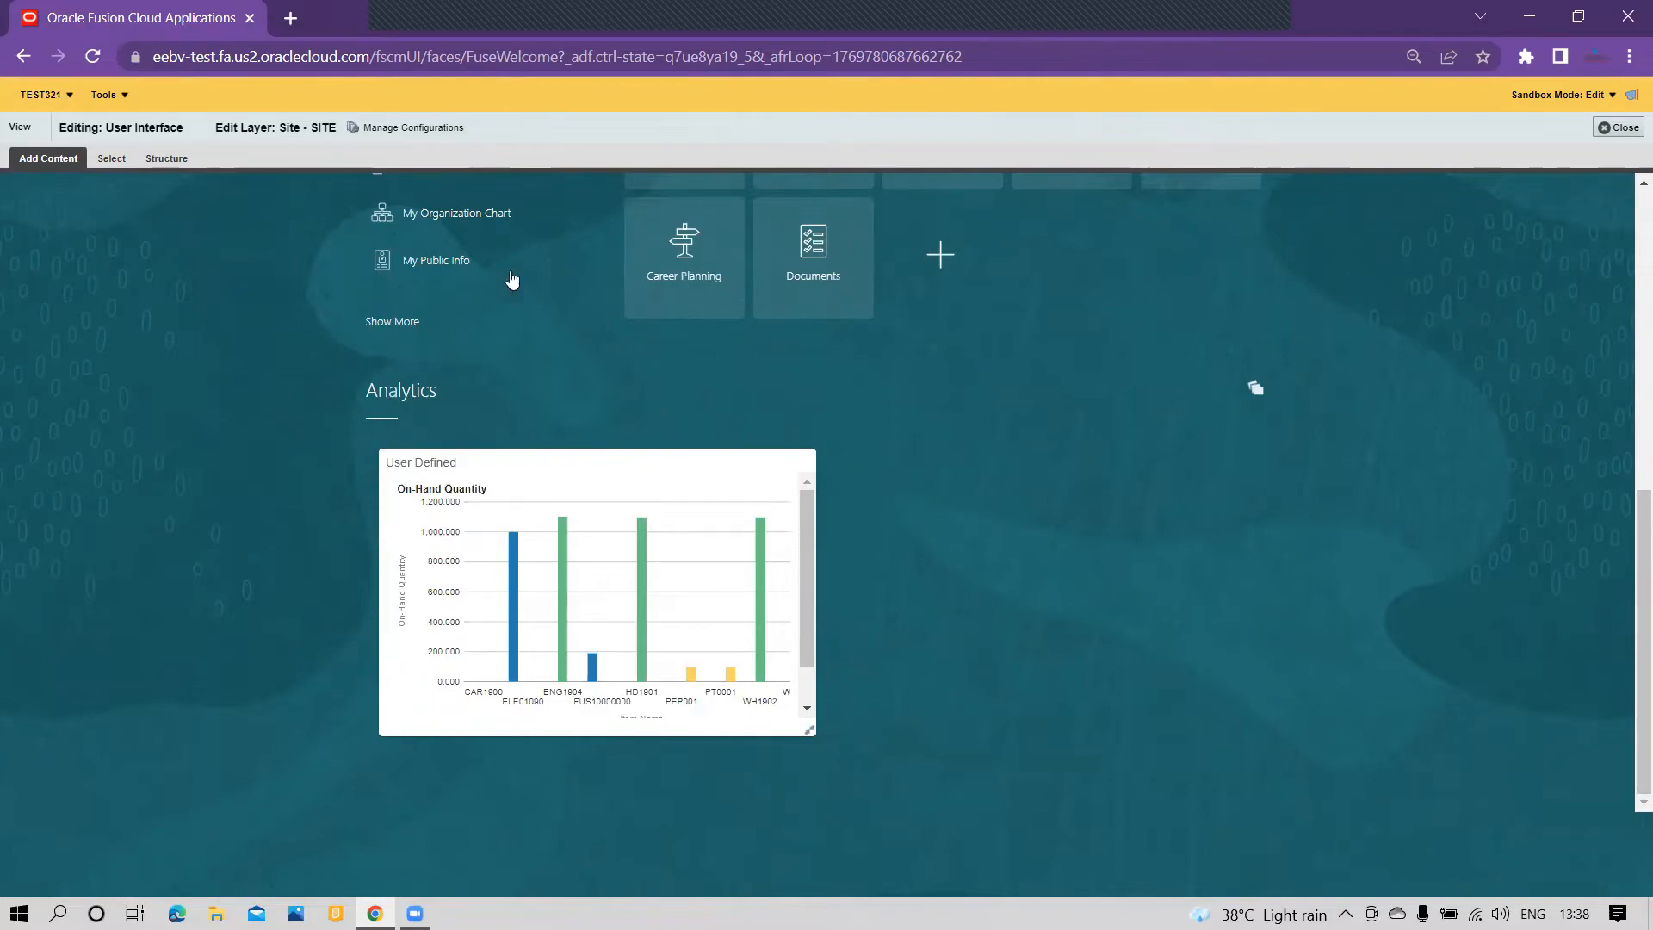
# Step: Open Reports and Analytics from the Tools group of the navigator and browse to its catalog
pyautogui.scroll(9, 831, 621)
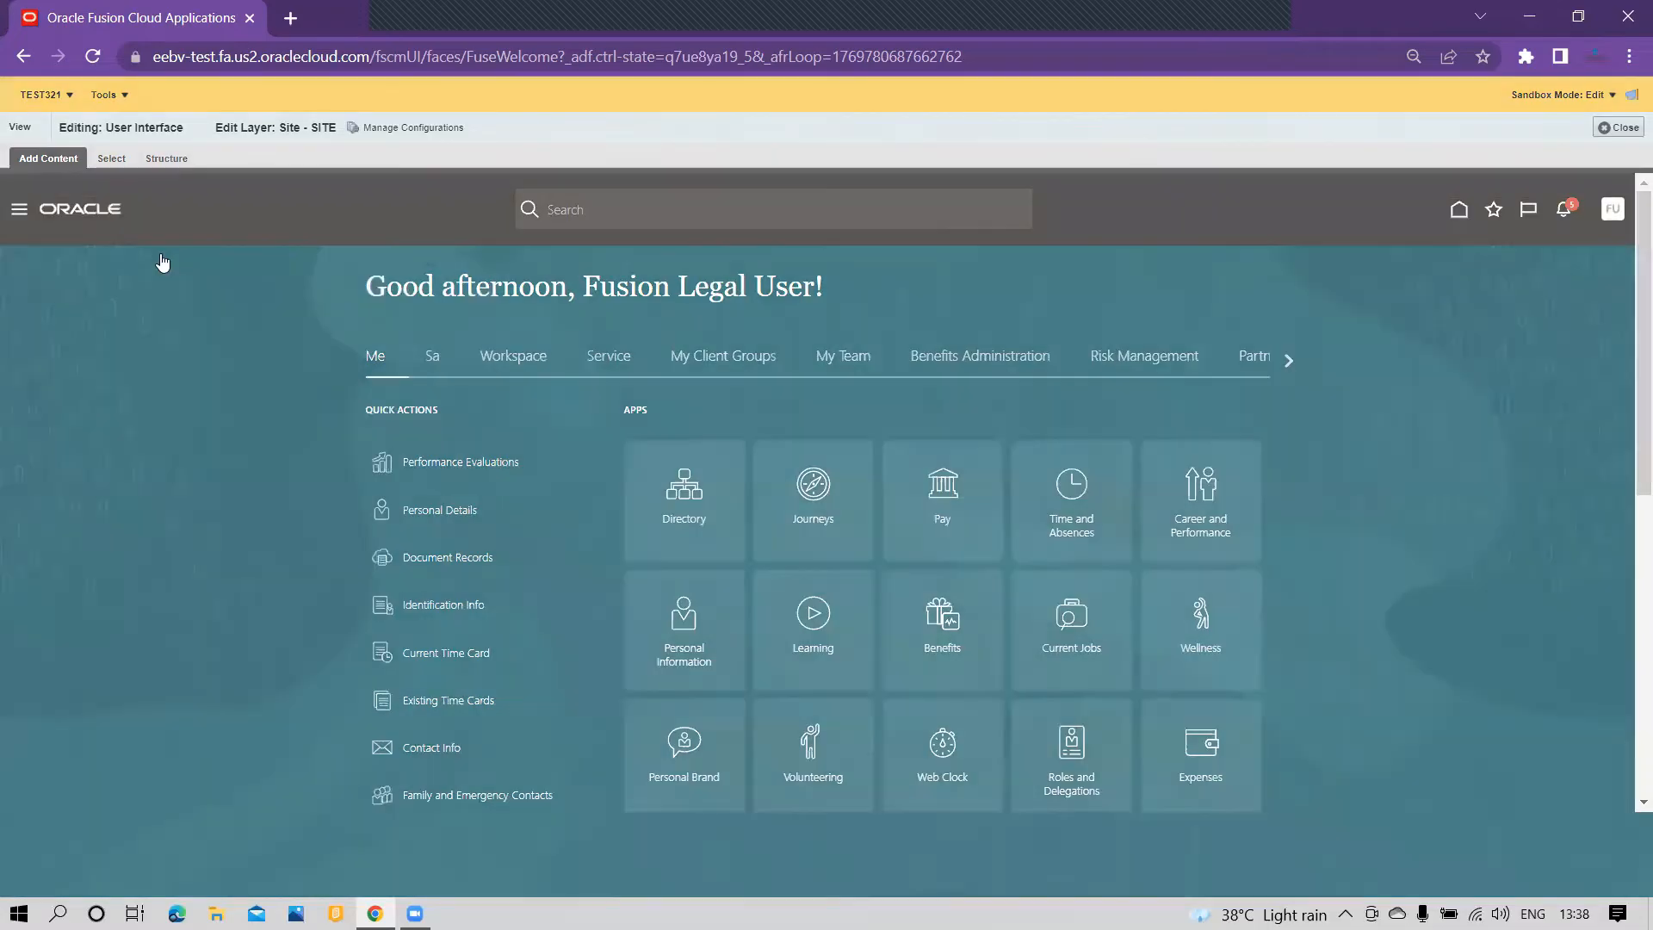
pyautogui.scroll(-7, 173, 603)
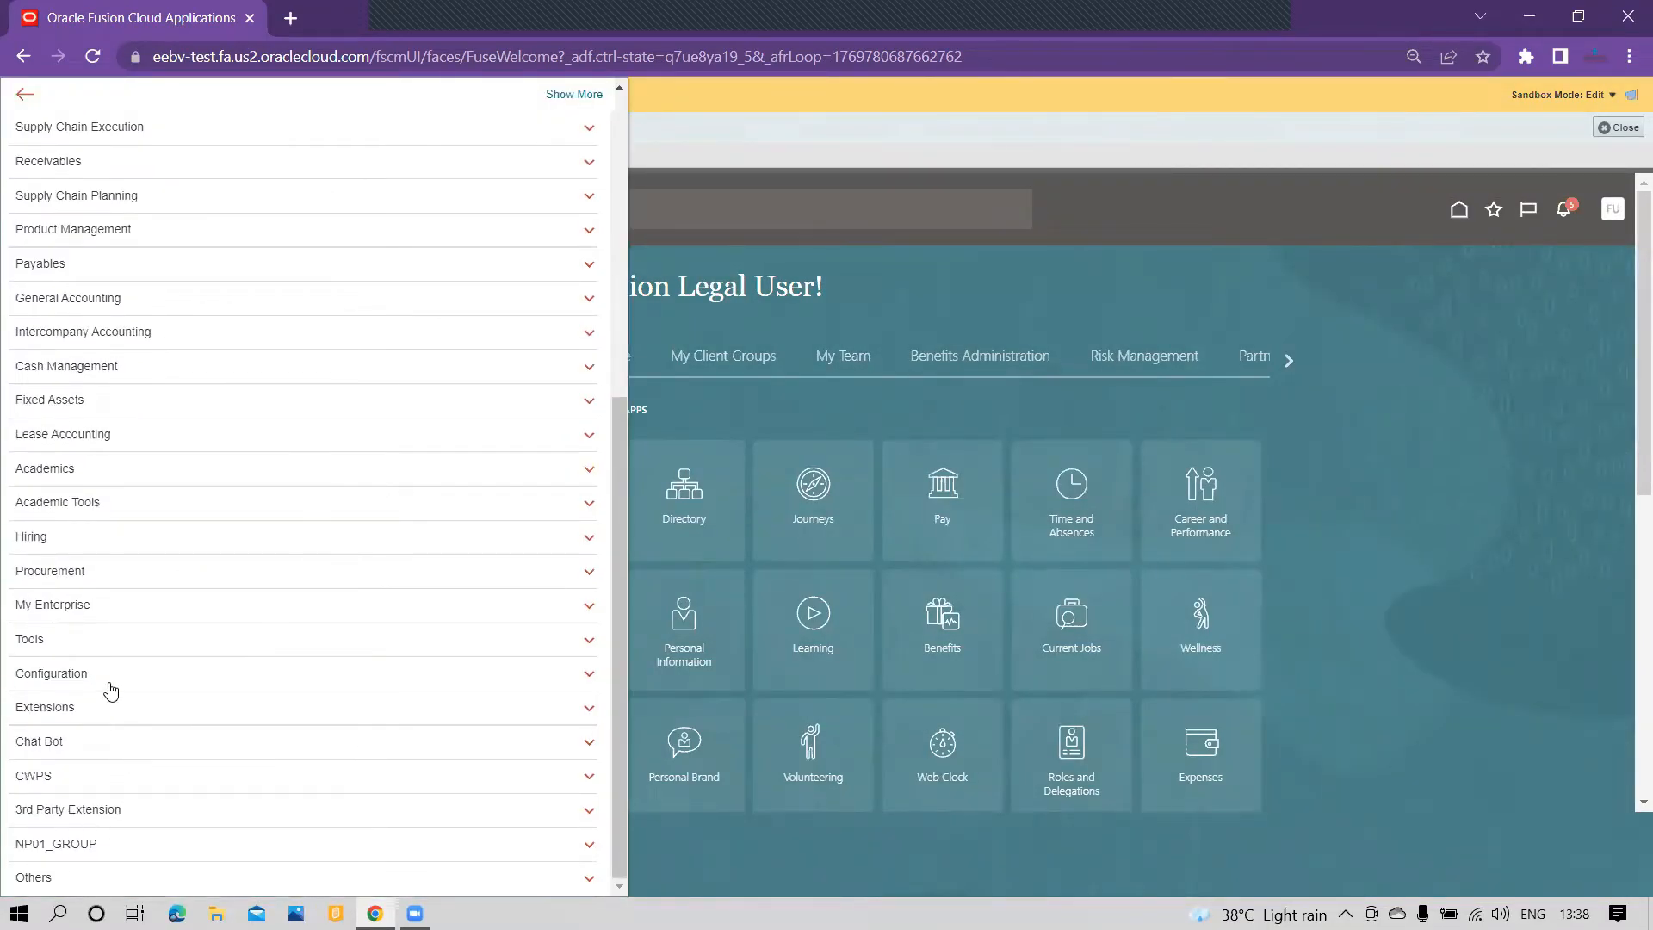
pyautogui.click(112, 642)
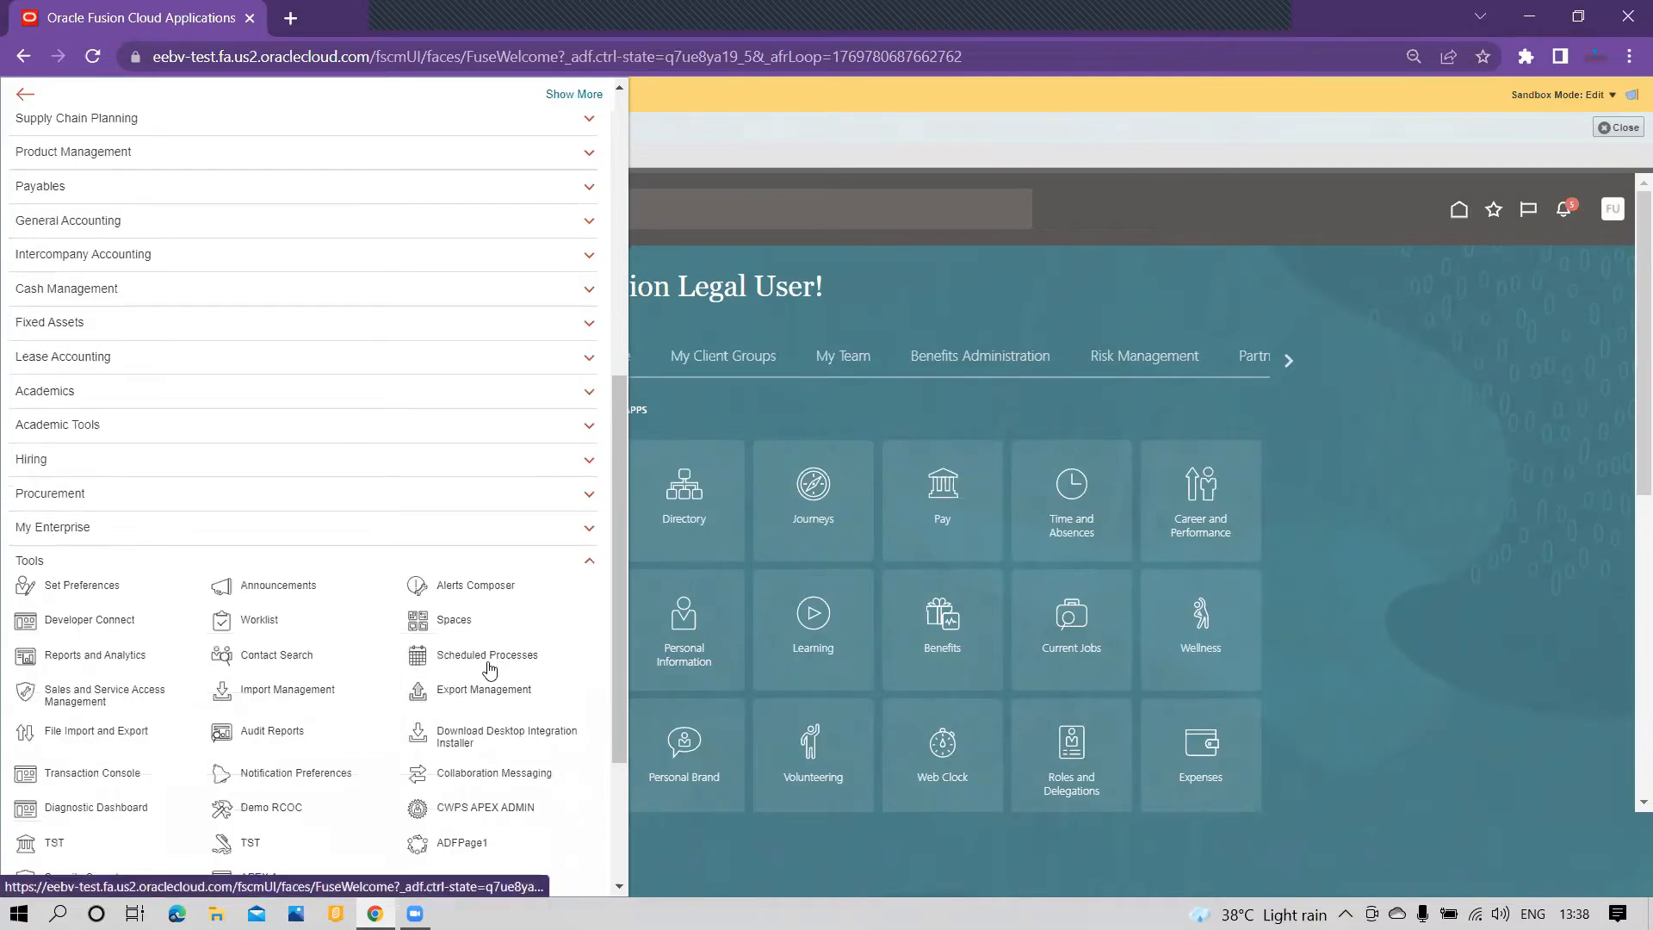
pyautogui.click(114, 659)
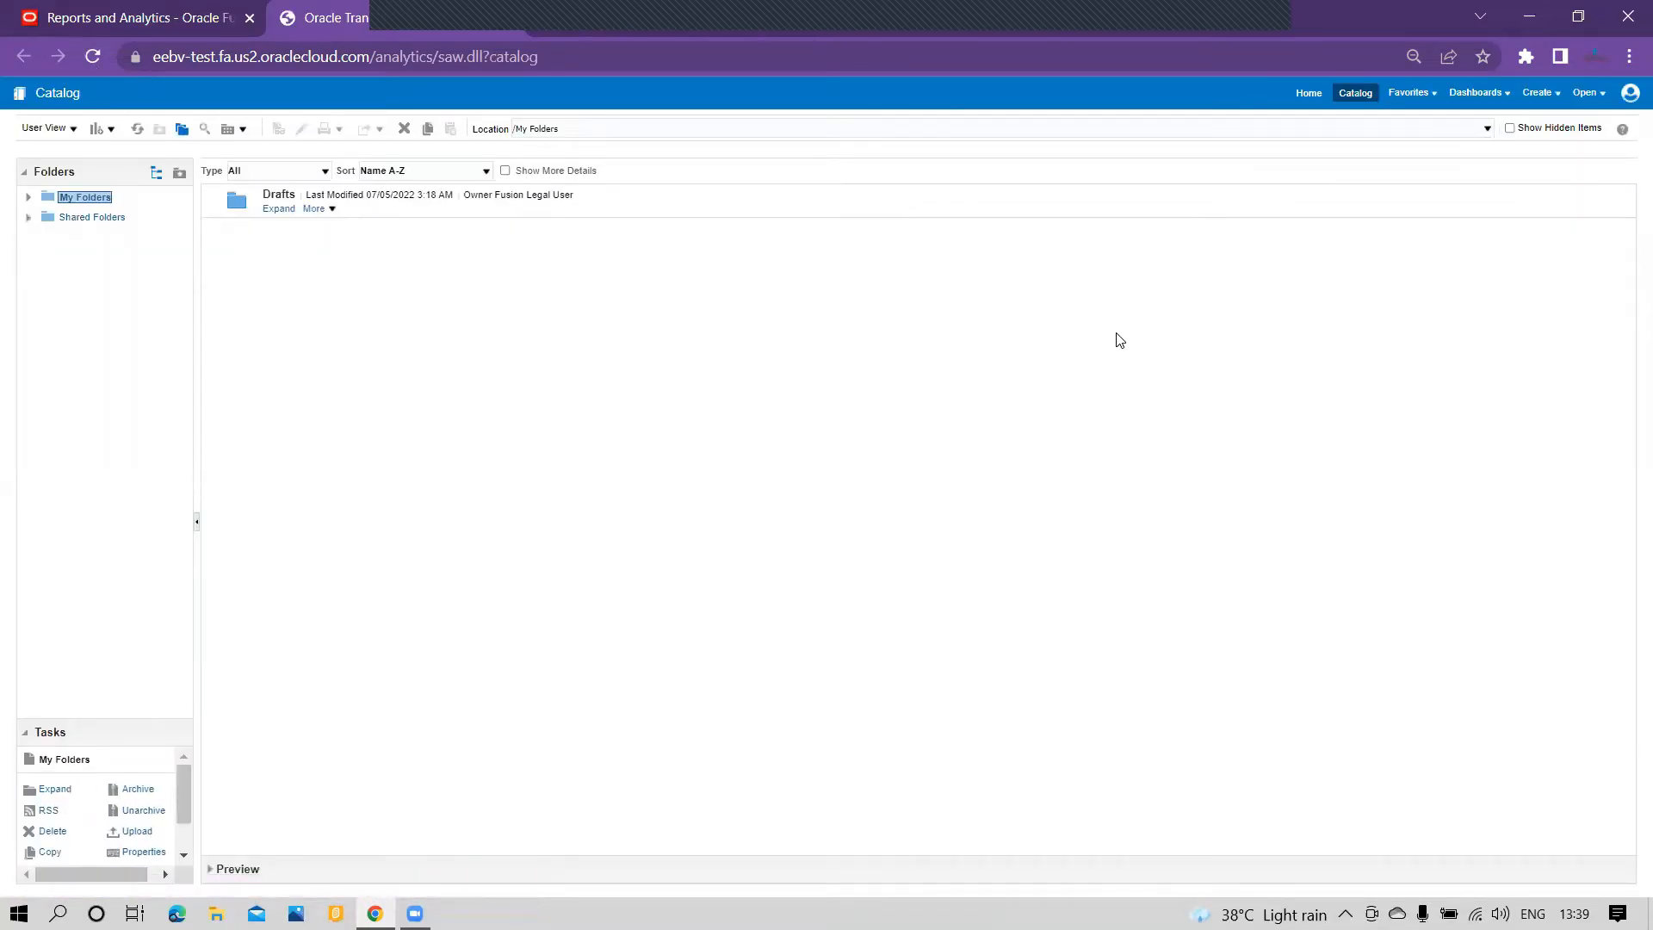
# Step: Create a new analysis based on the Order Management - Order Headers Real Time subject area
pyautogui.click(1553, 96)
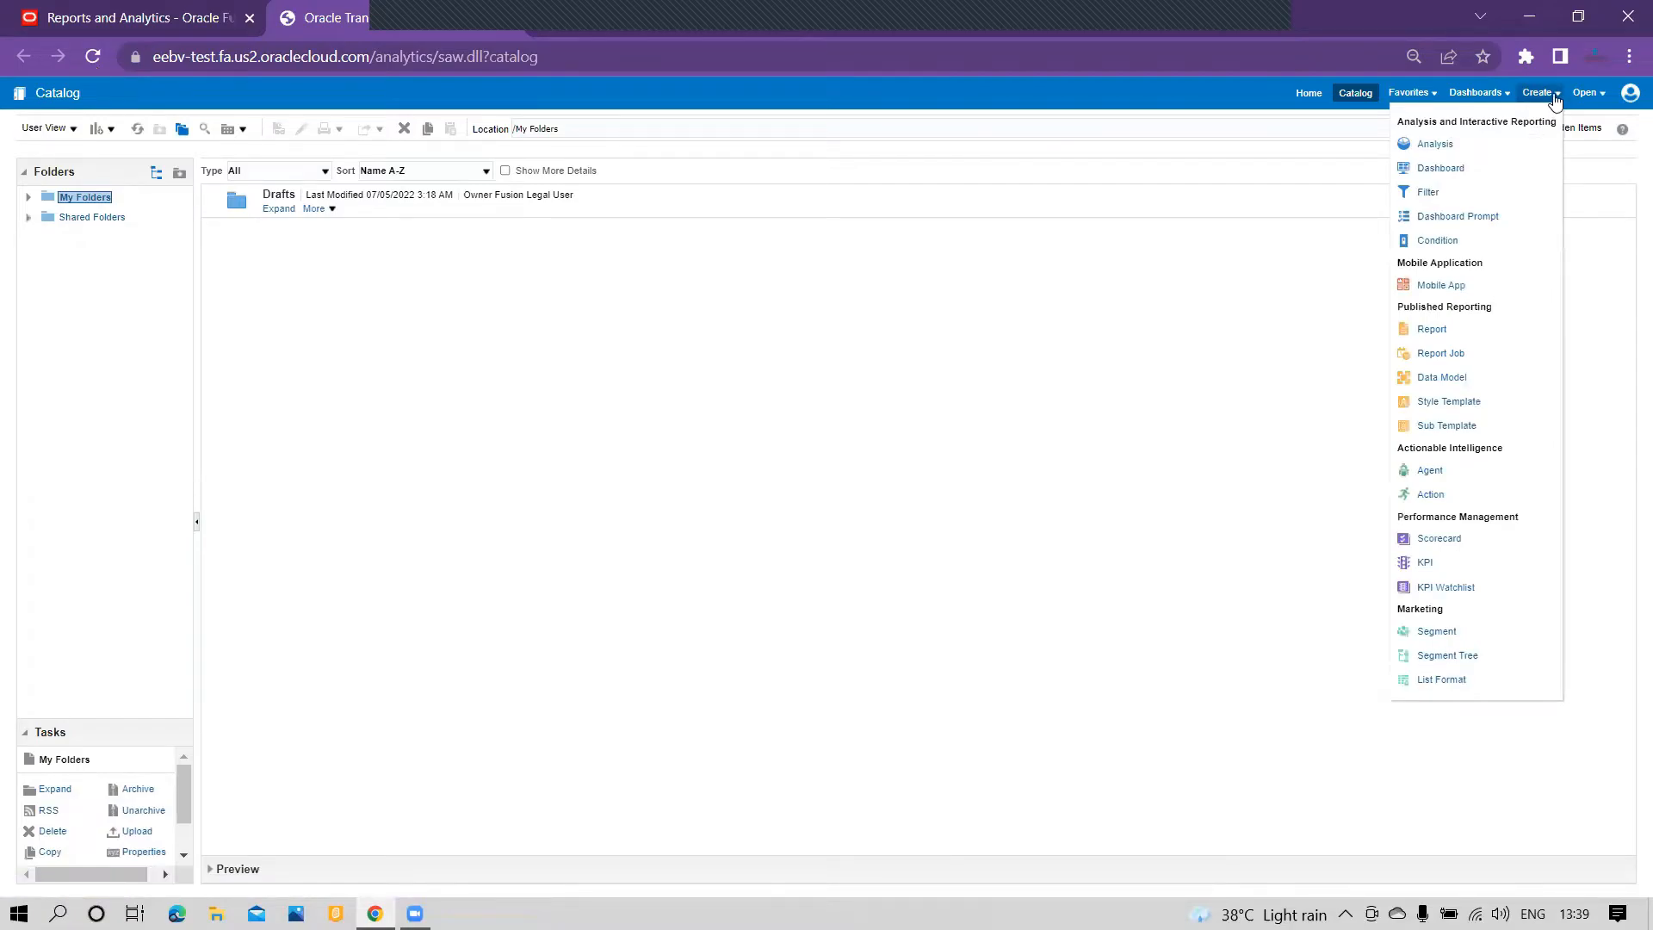
pyautogui.click(1435, 145)
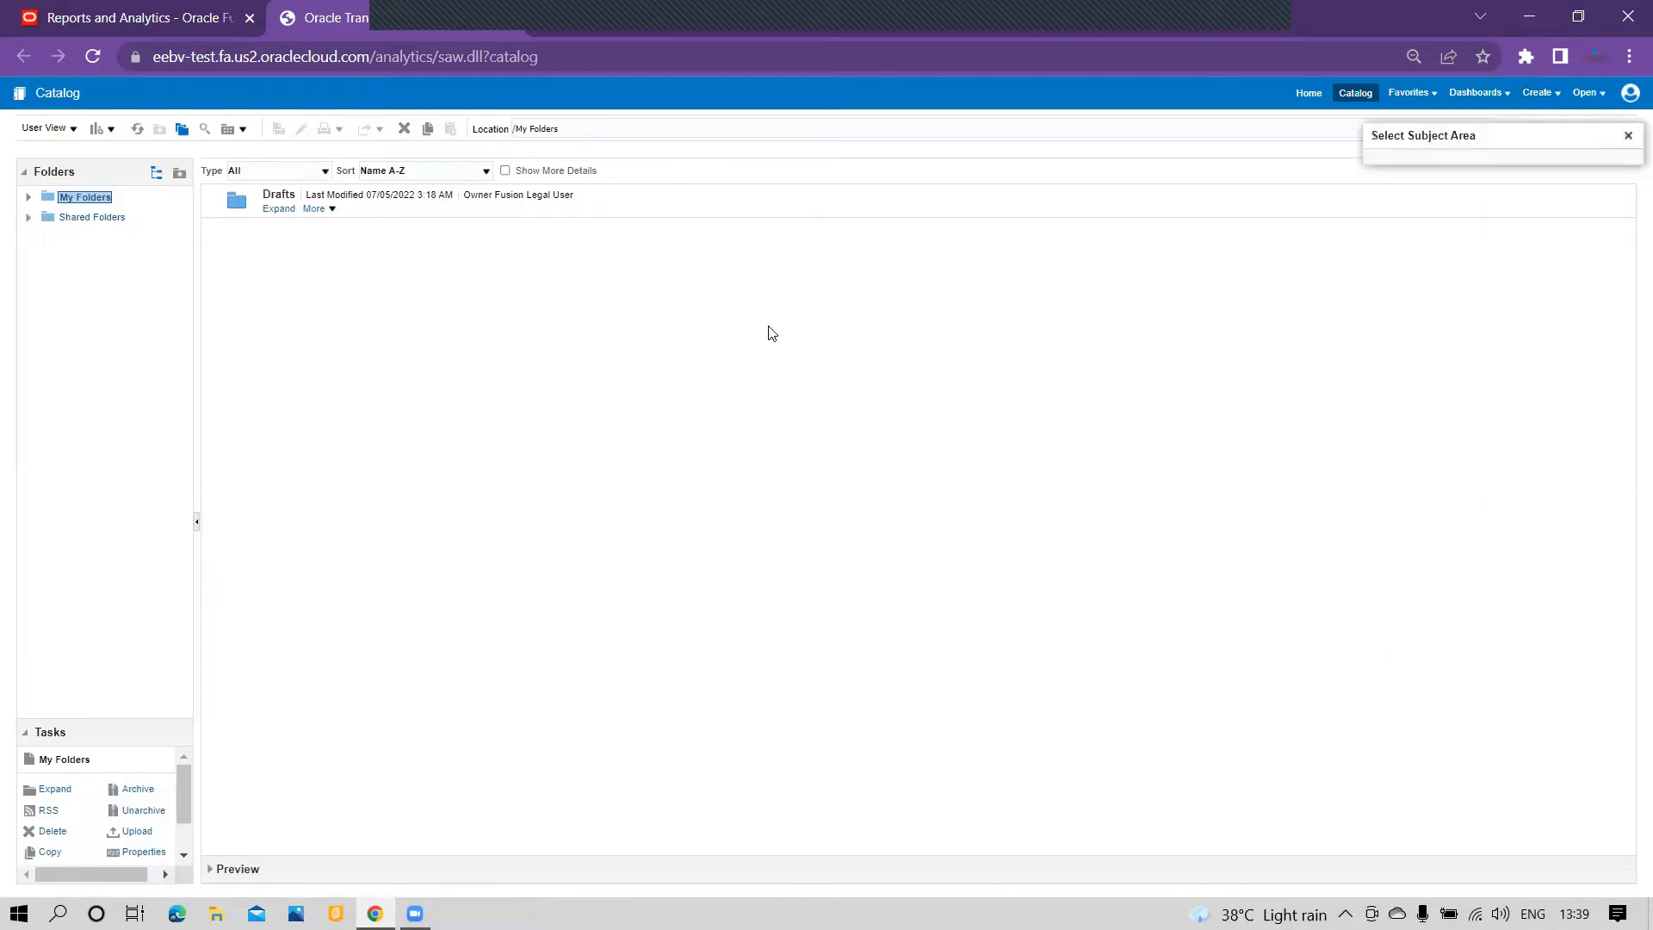
pyautogui.scroll(-10, 1474, 253)
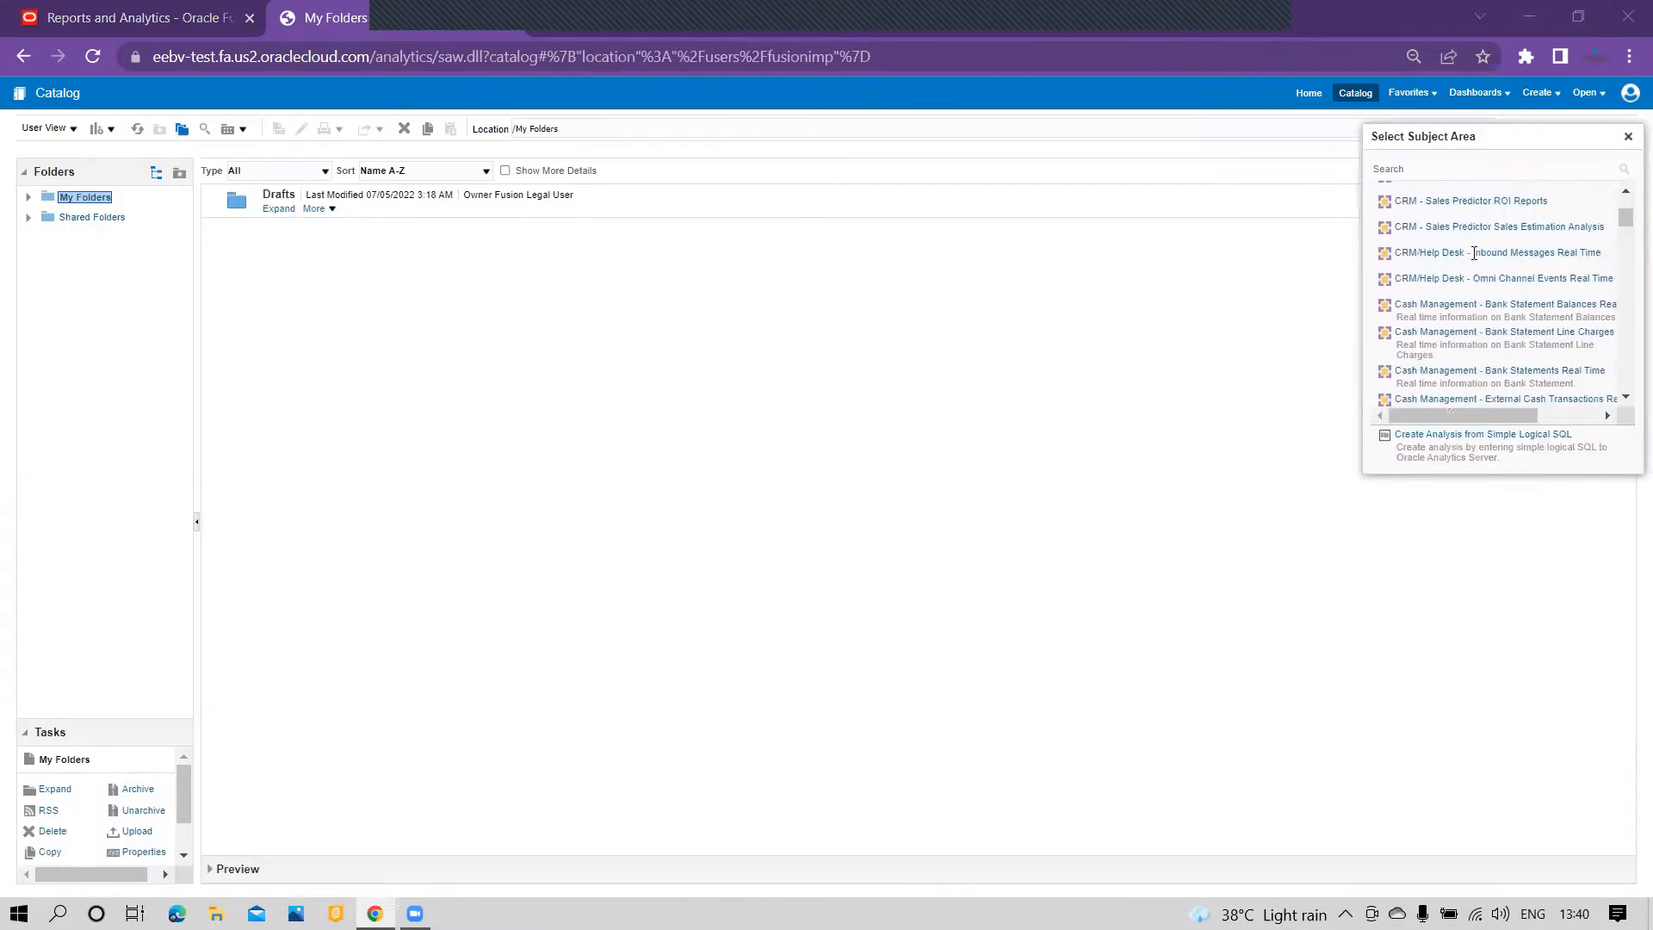
pyautogui.scroll(-10, 1474, 253)
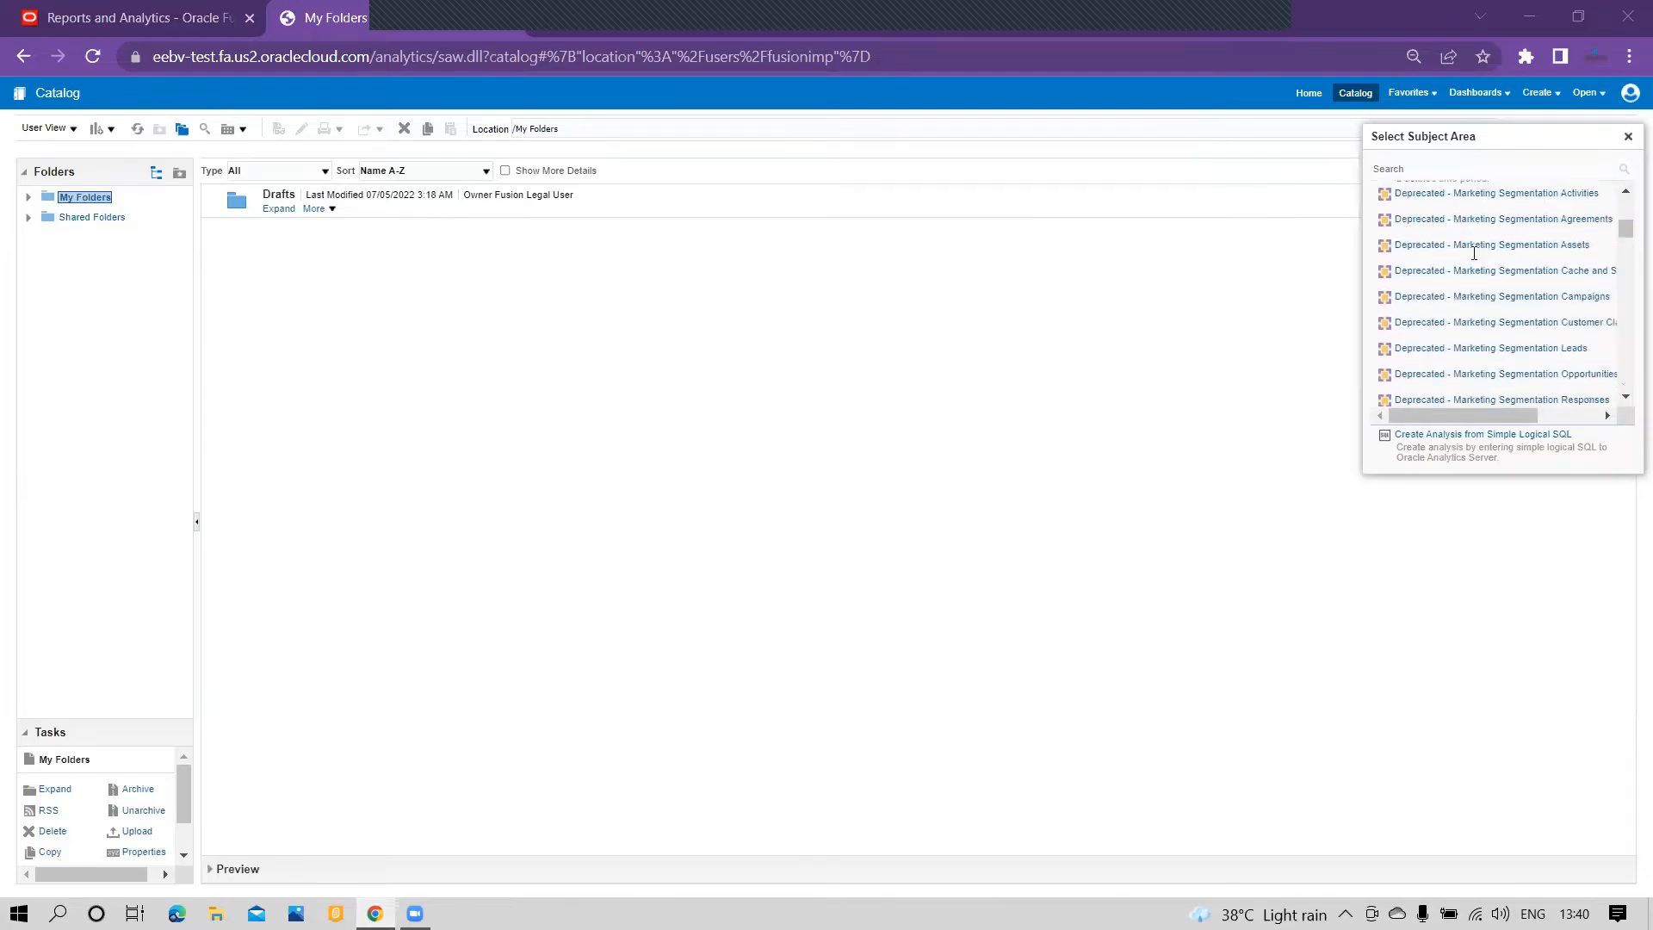
pyautogui.scroll(-10, 1474, 253)
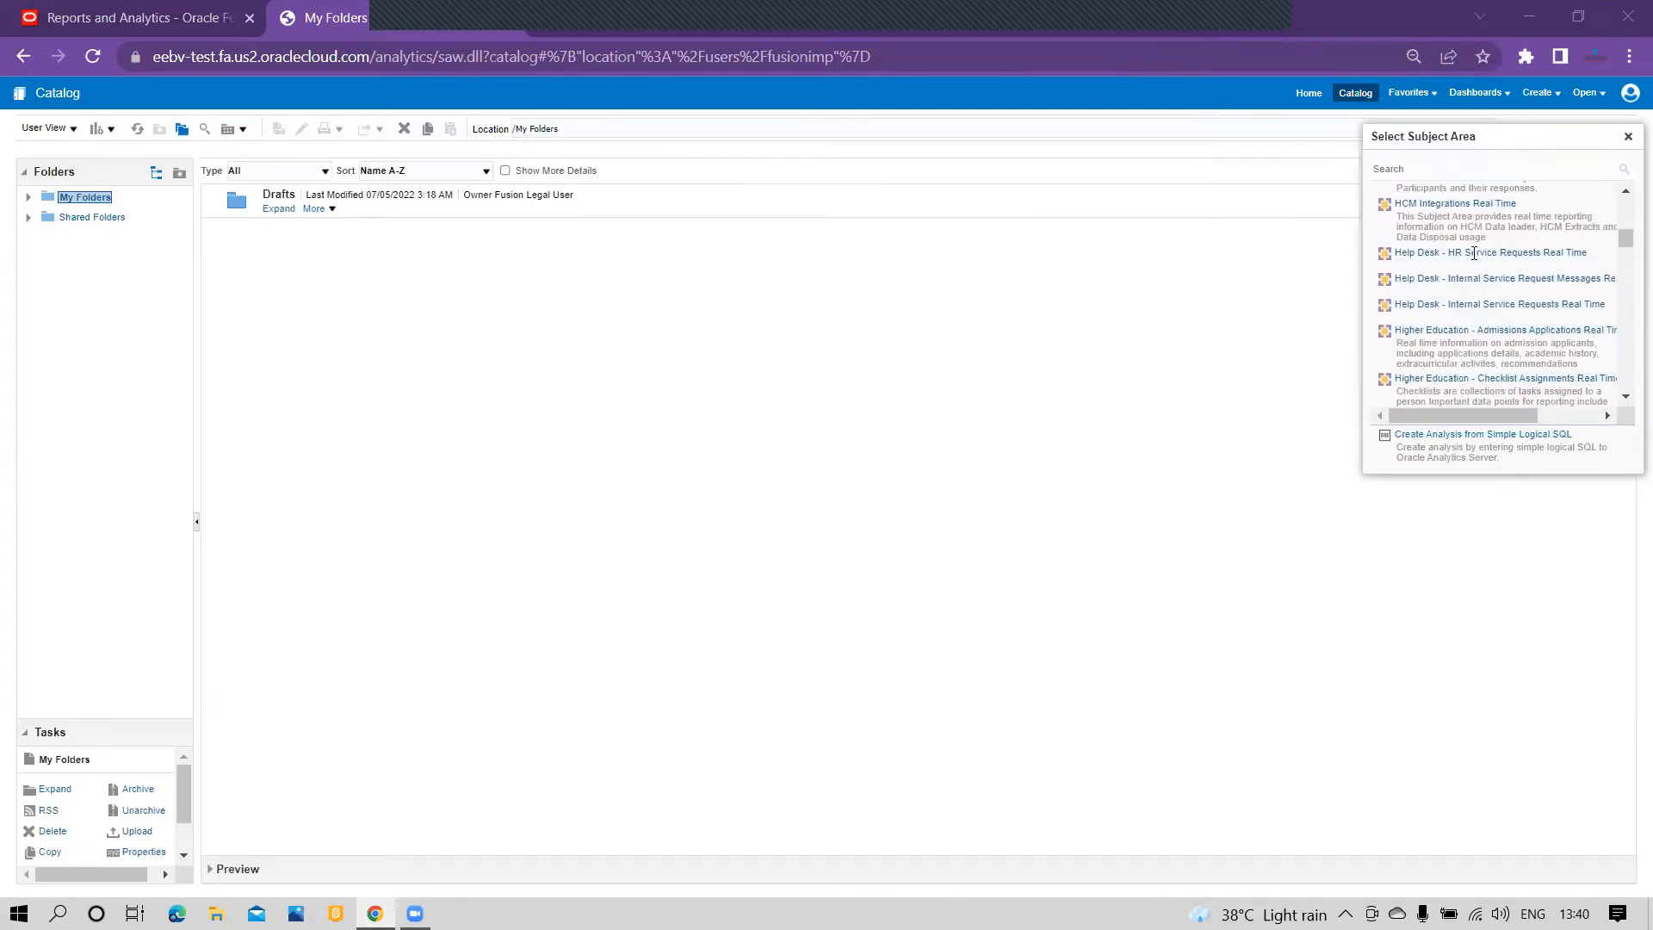
pyautogui.scroll(-10, 1474, 253)
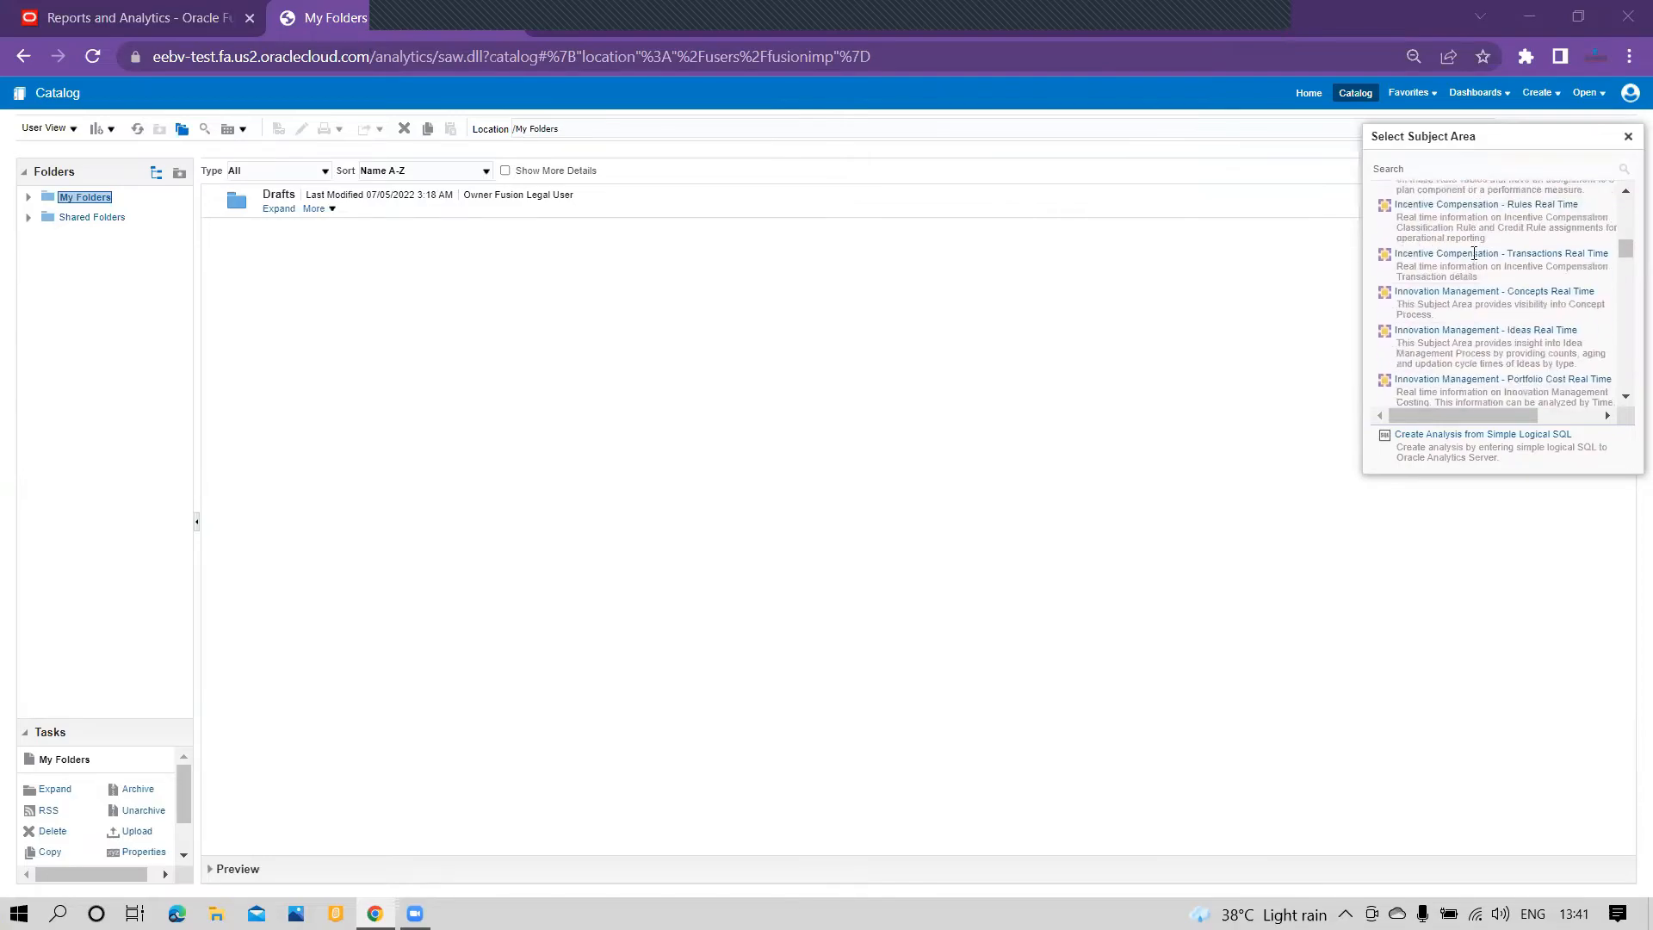
pyautogui.scroll(-10, 1474, 253)
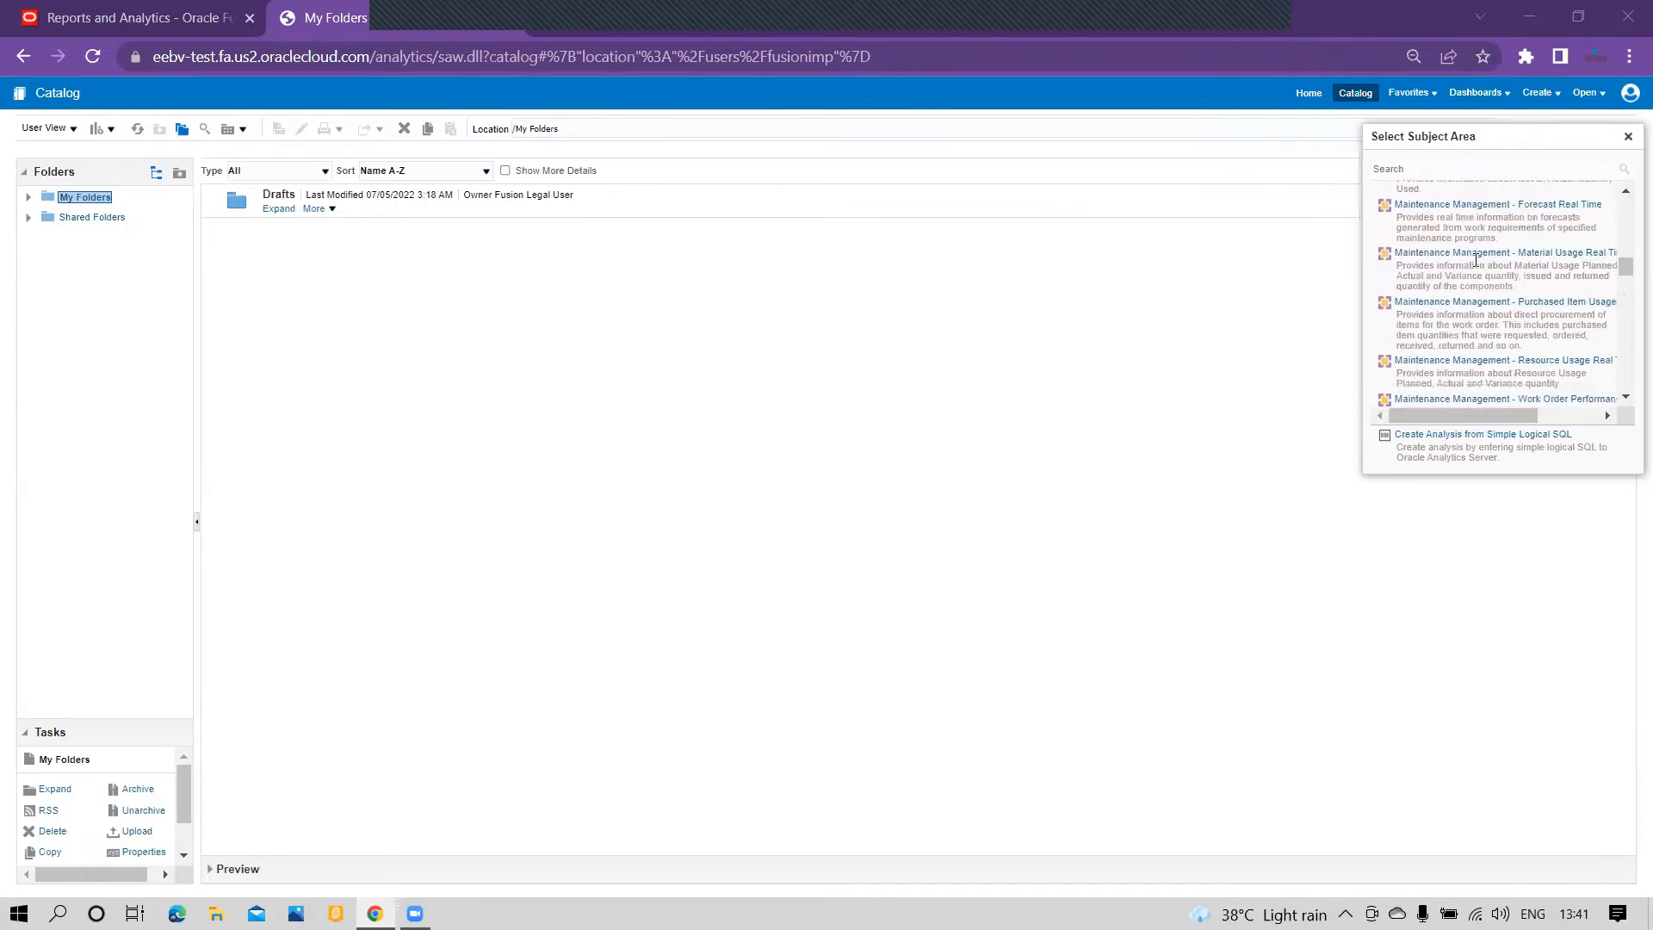
pyautogui.scroll(-10, 1475, 262)
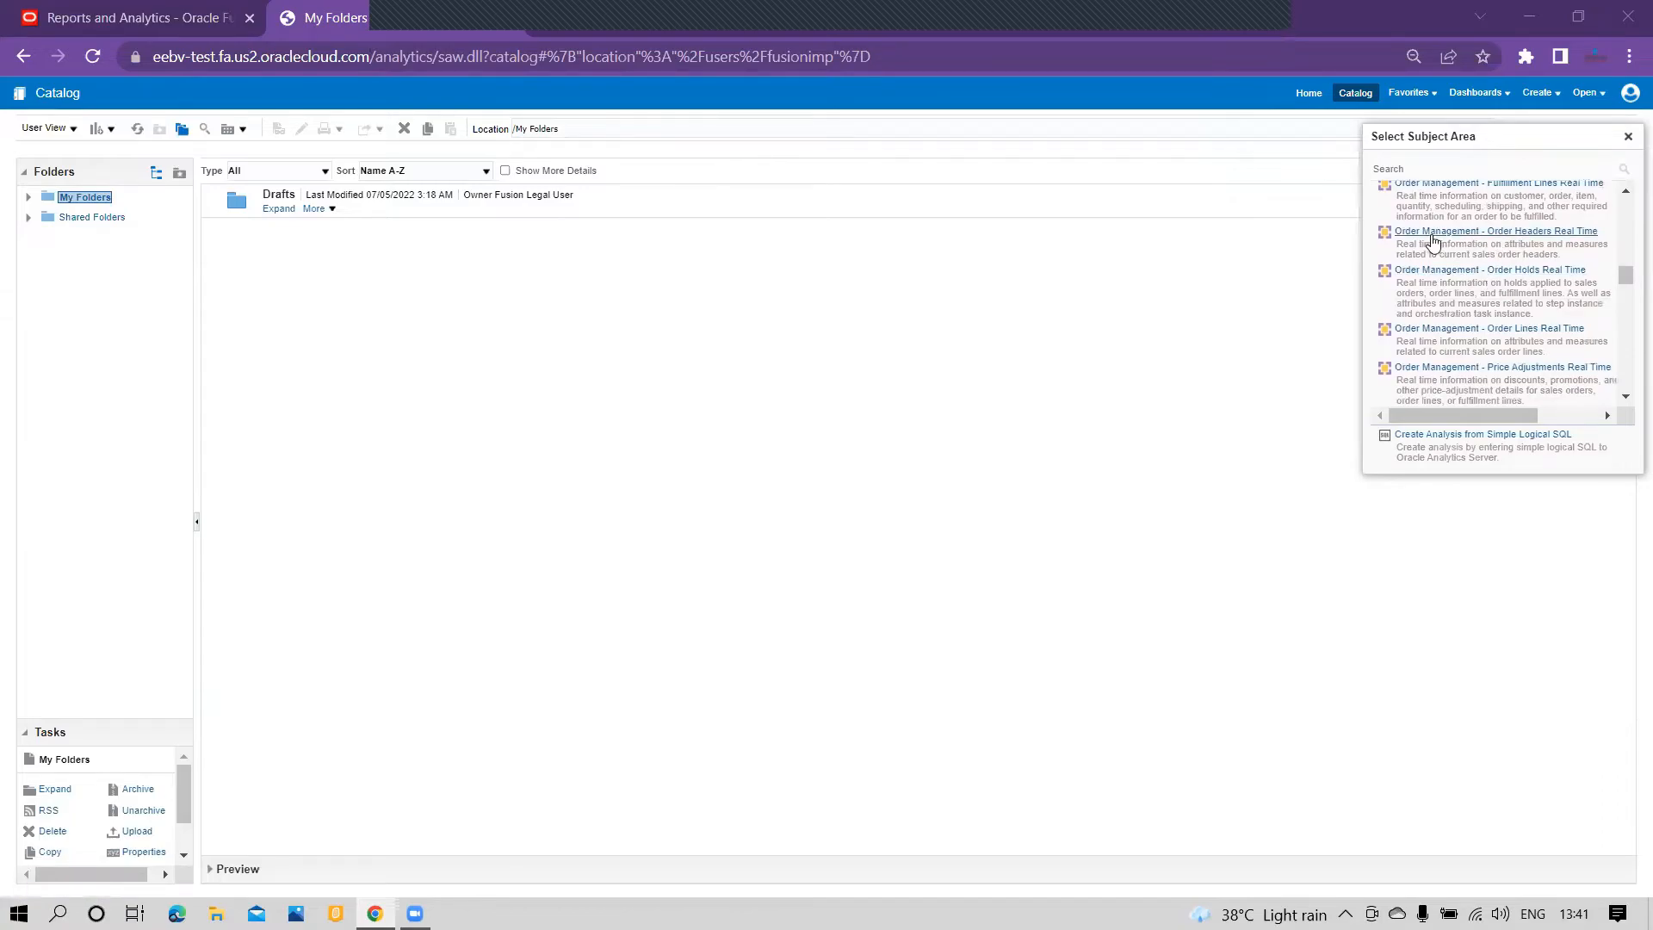
pyautogui.click(1521, 234)
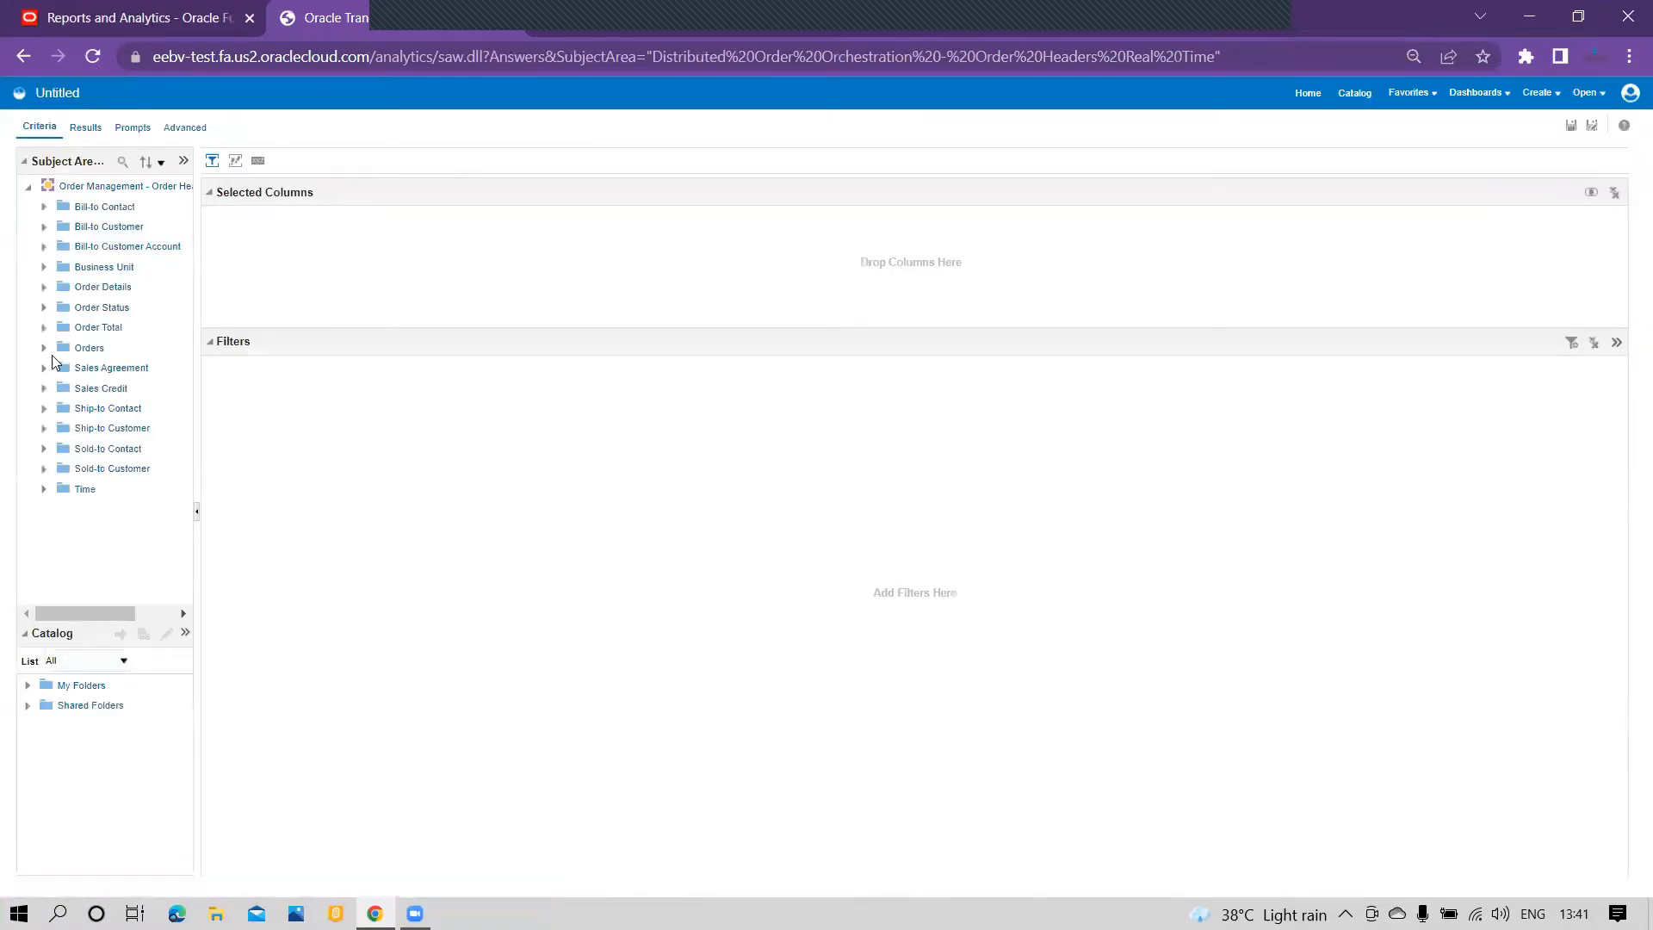
# Step: Add the Orders measure from the Orders folder to the analysis columns and display the results
pyautogui.click(44, 349)
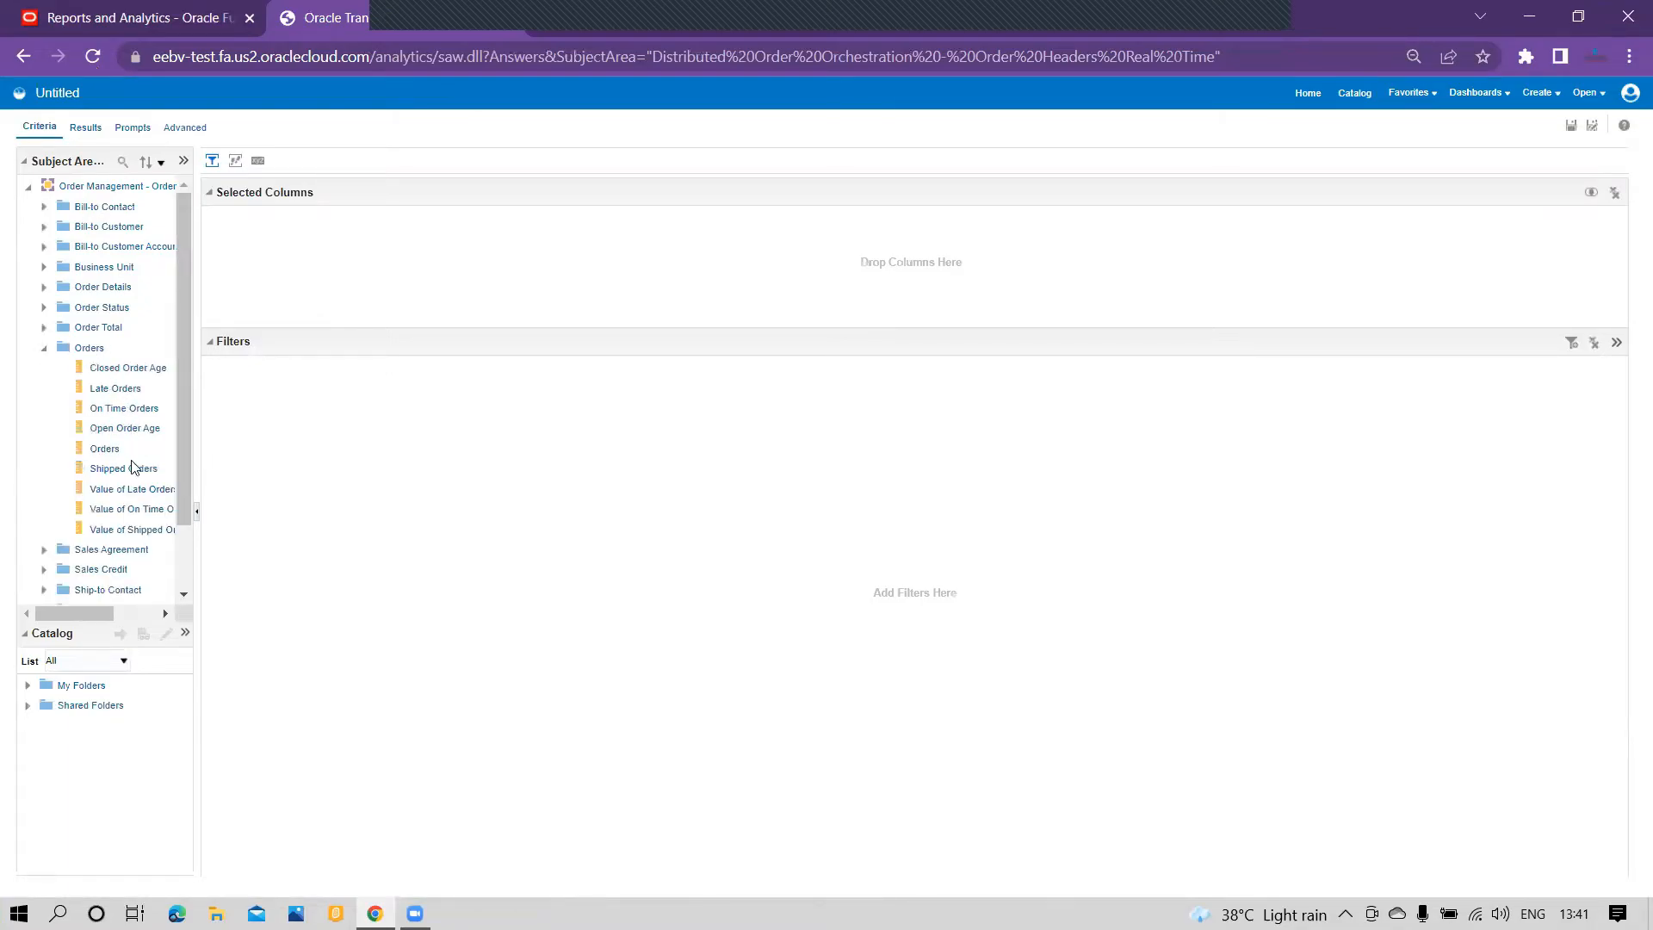
pyautogui.moveTo(104, 454); pyautogui.dragTo(291, 247)
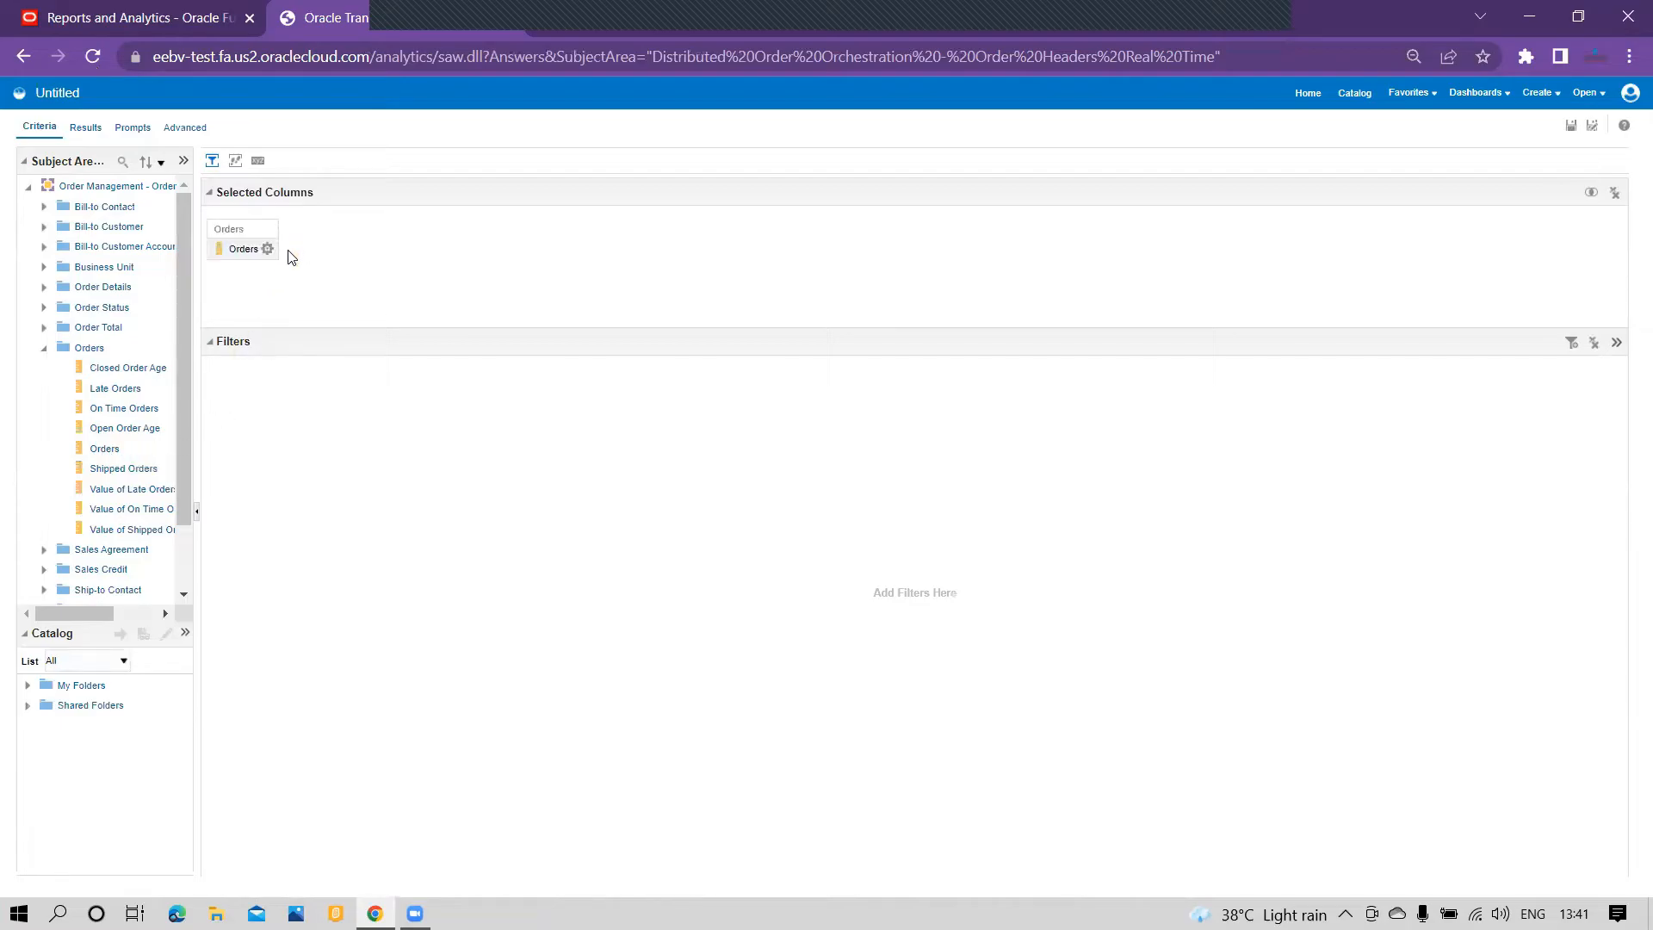
pyautogui.click(84, 128)
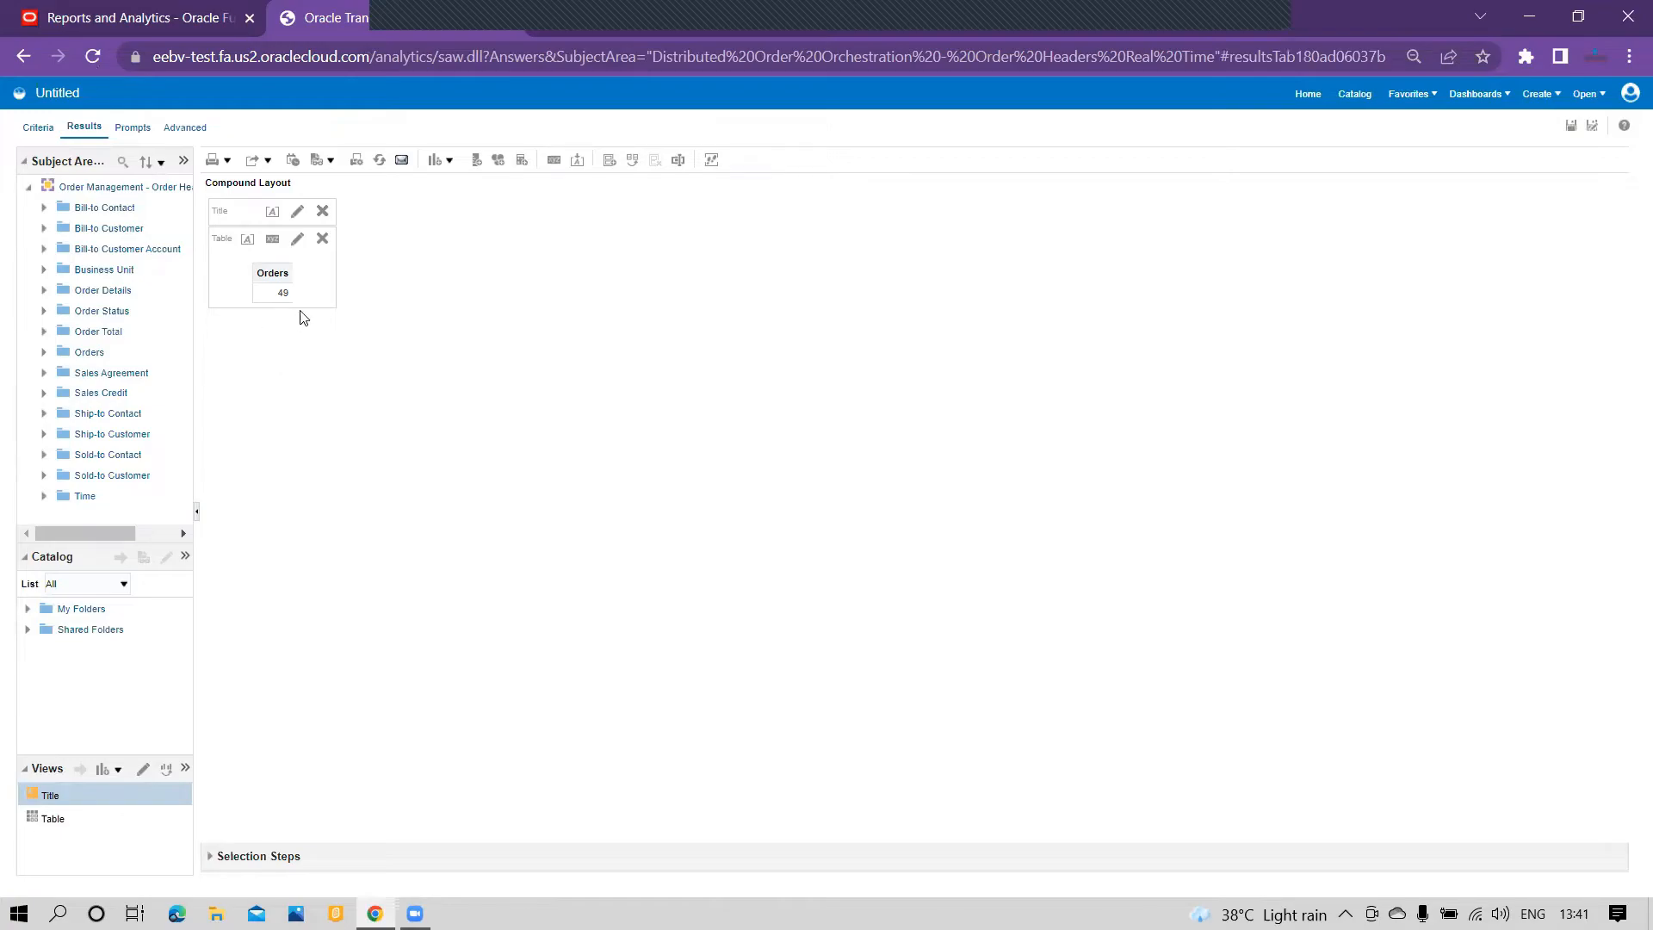
# Step: Add a Performance Tile view to the compound layout and give the tile a yellow background
pyautogui.click(450, 161)
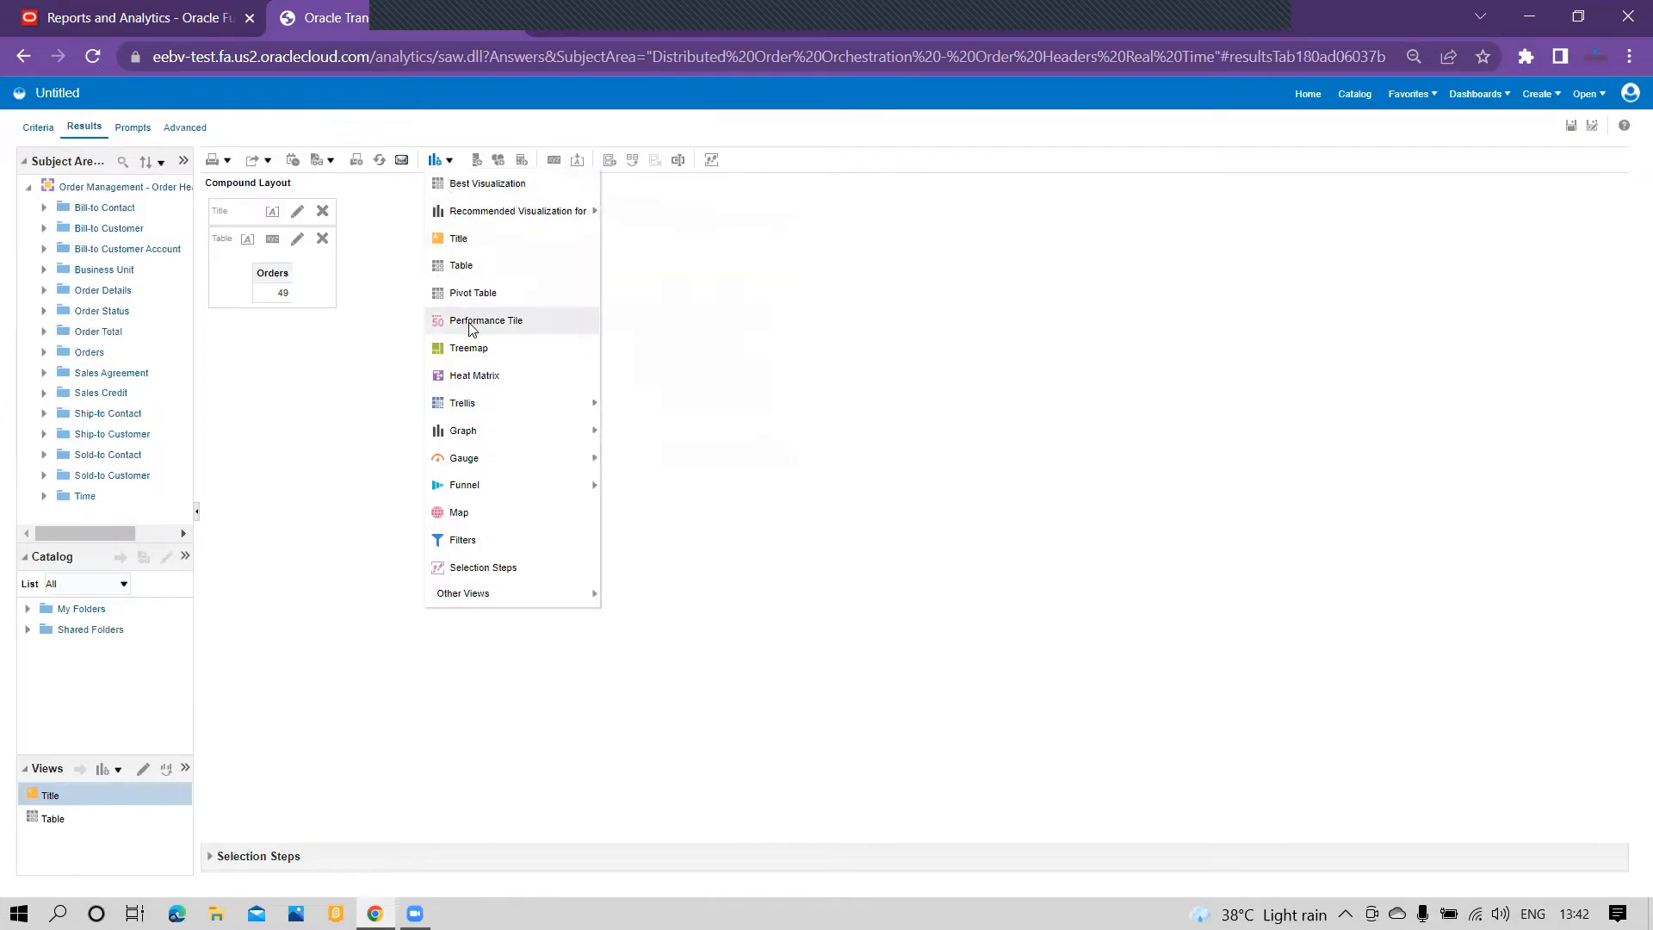
pyautogui.click(533, 322)
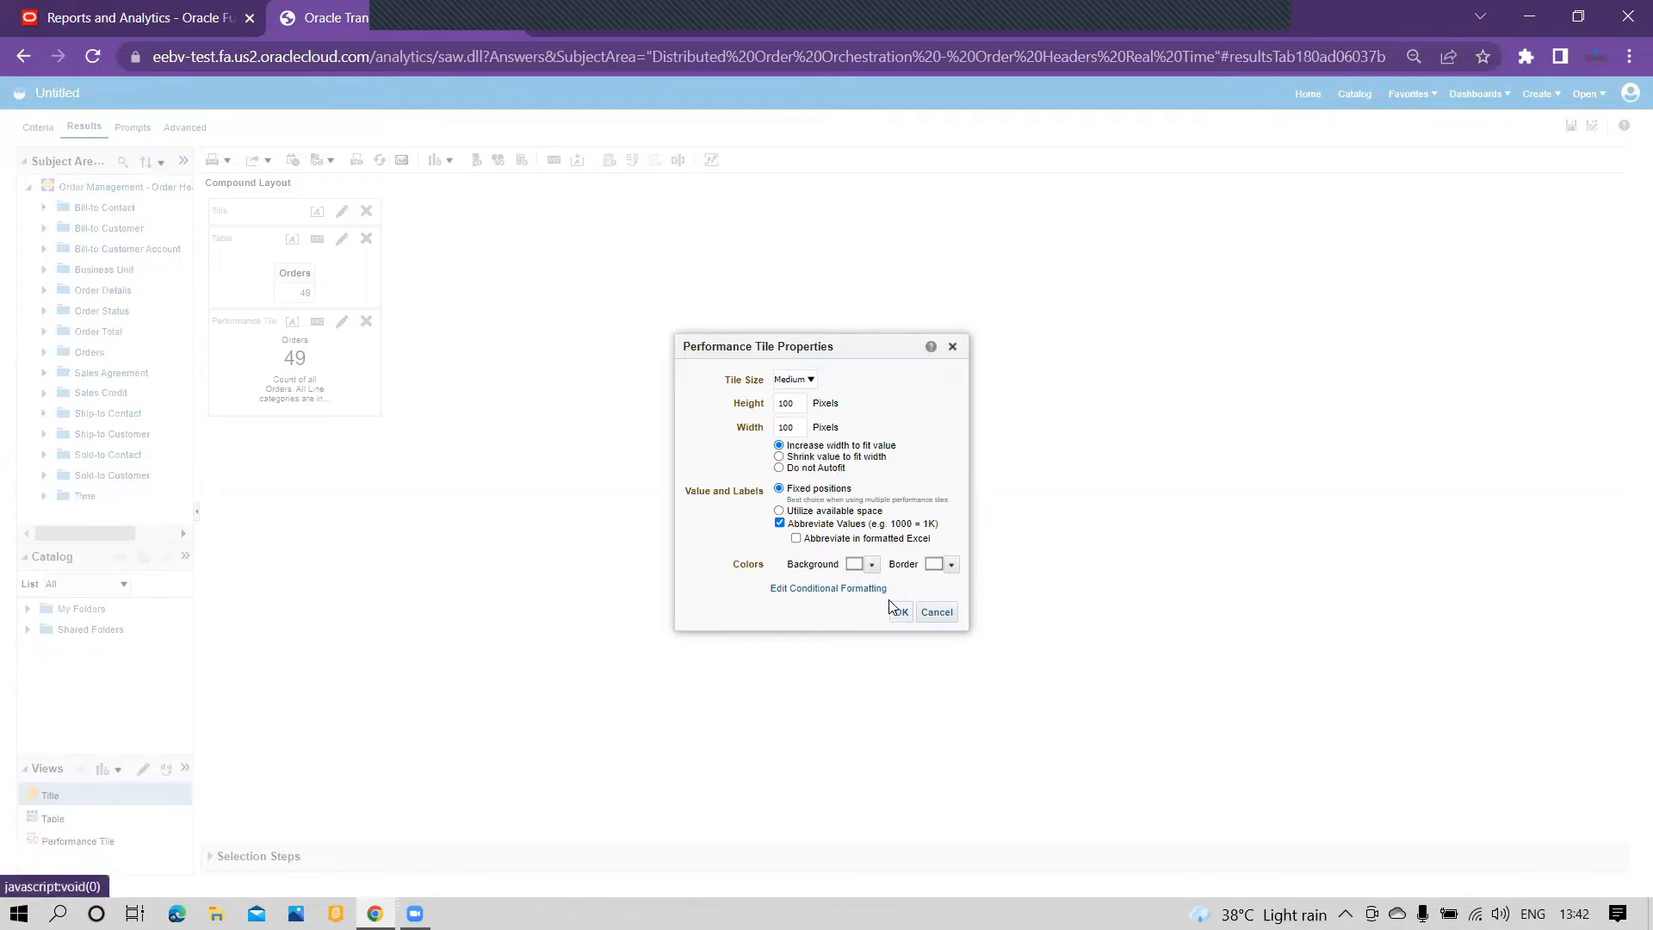
pyautogui.click(870, 564)
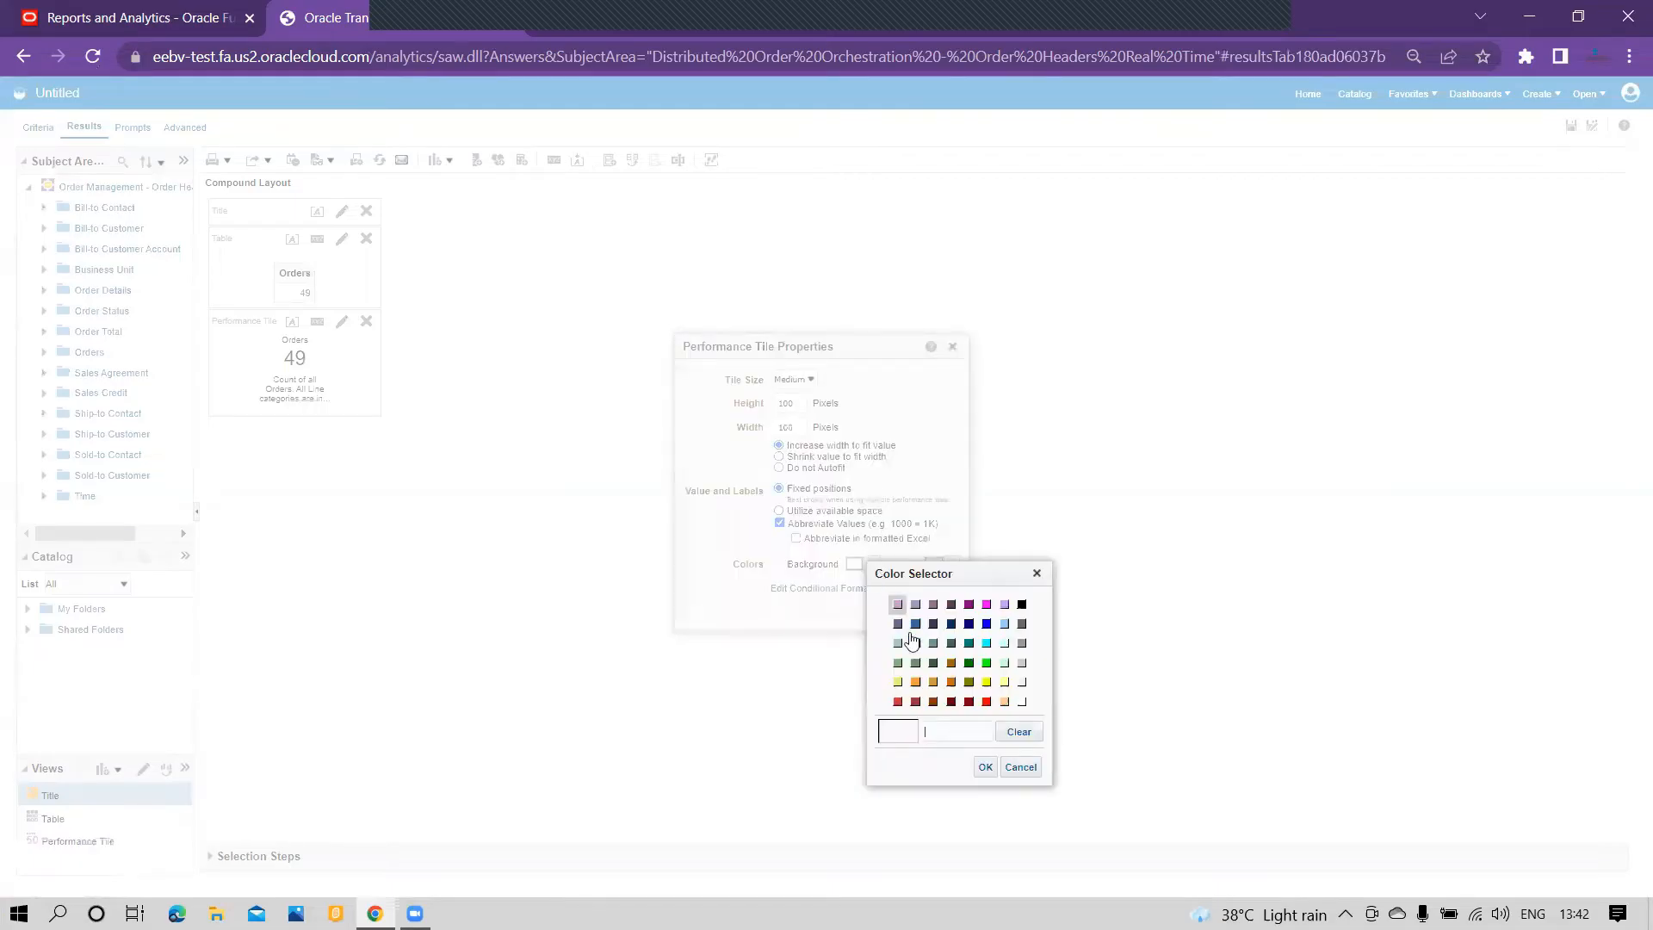
pyautogui.click(898, 682)
pyautogui.click(982, 766)
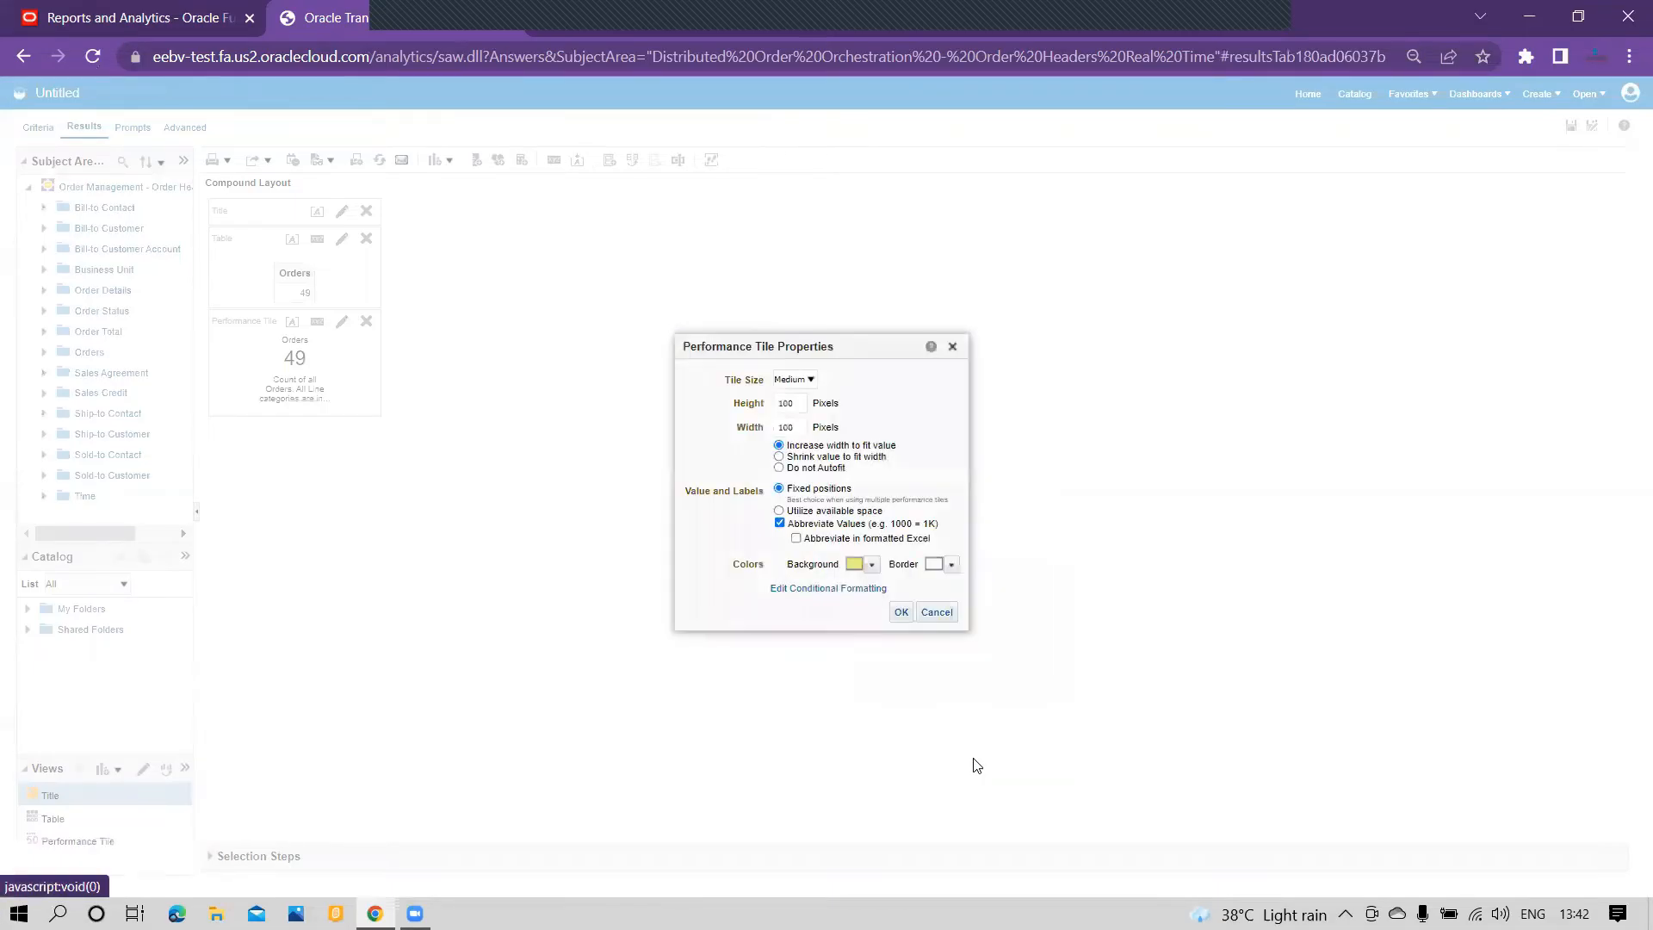
pyautogui.click(899, 612)
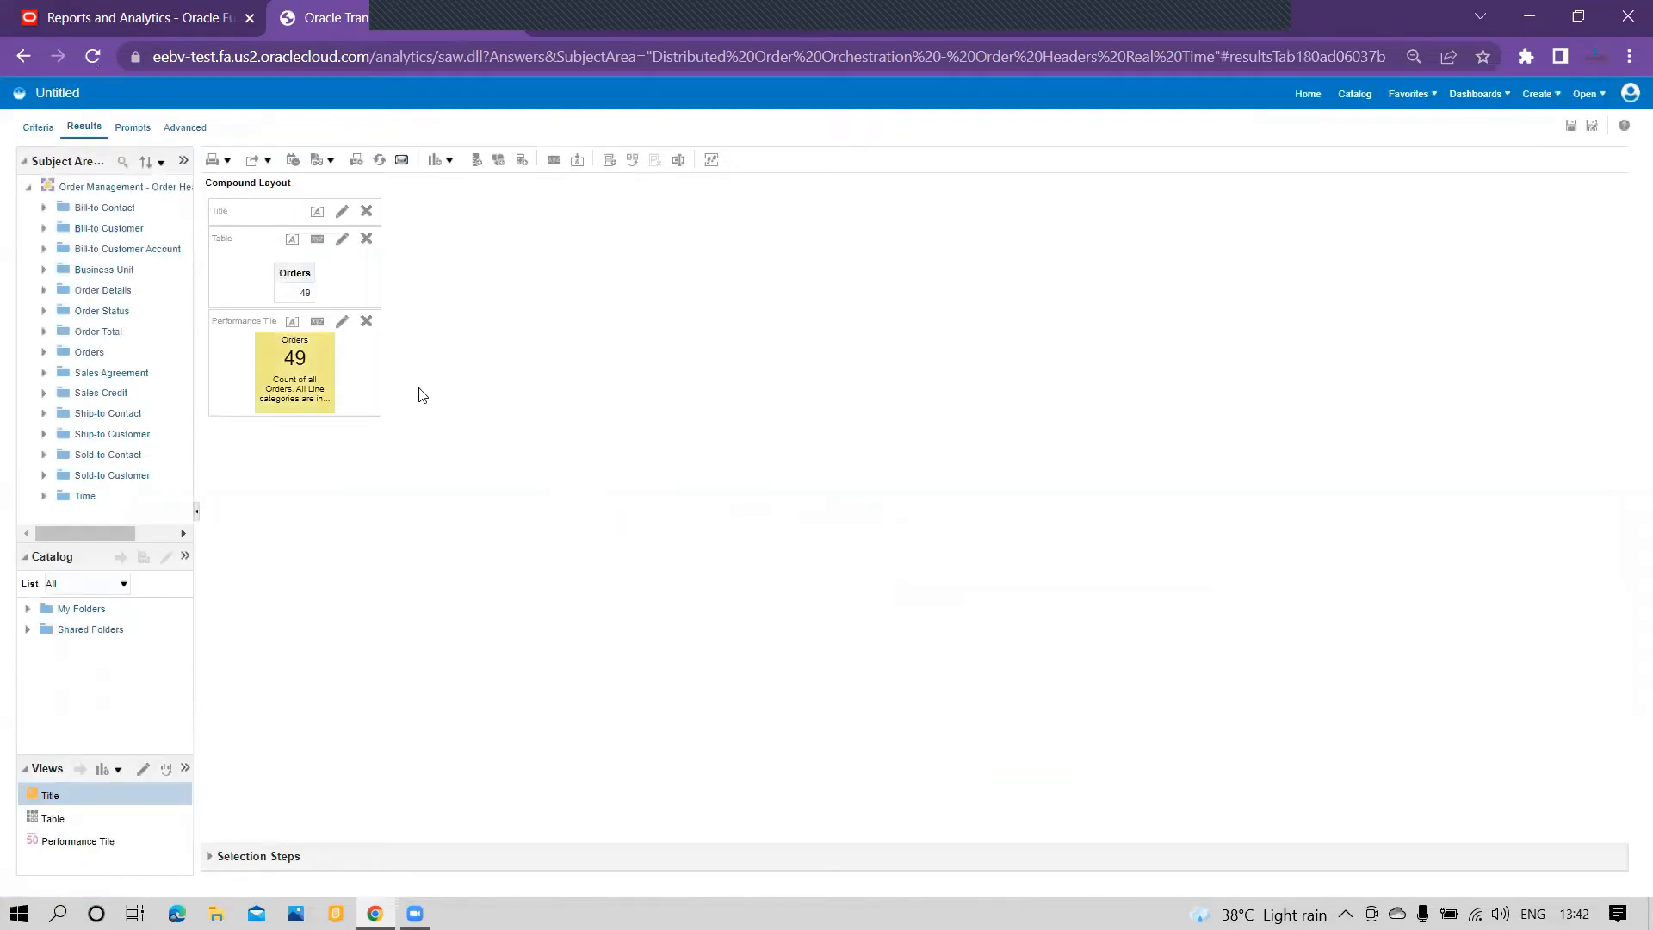
# Step: Try other styles on the performance tile, set it to the Large size with the yellow style, and finish editing
pyautogui.click(343, 325)
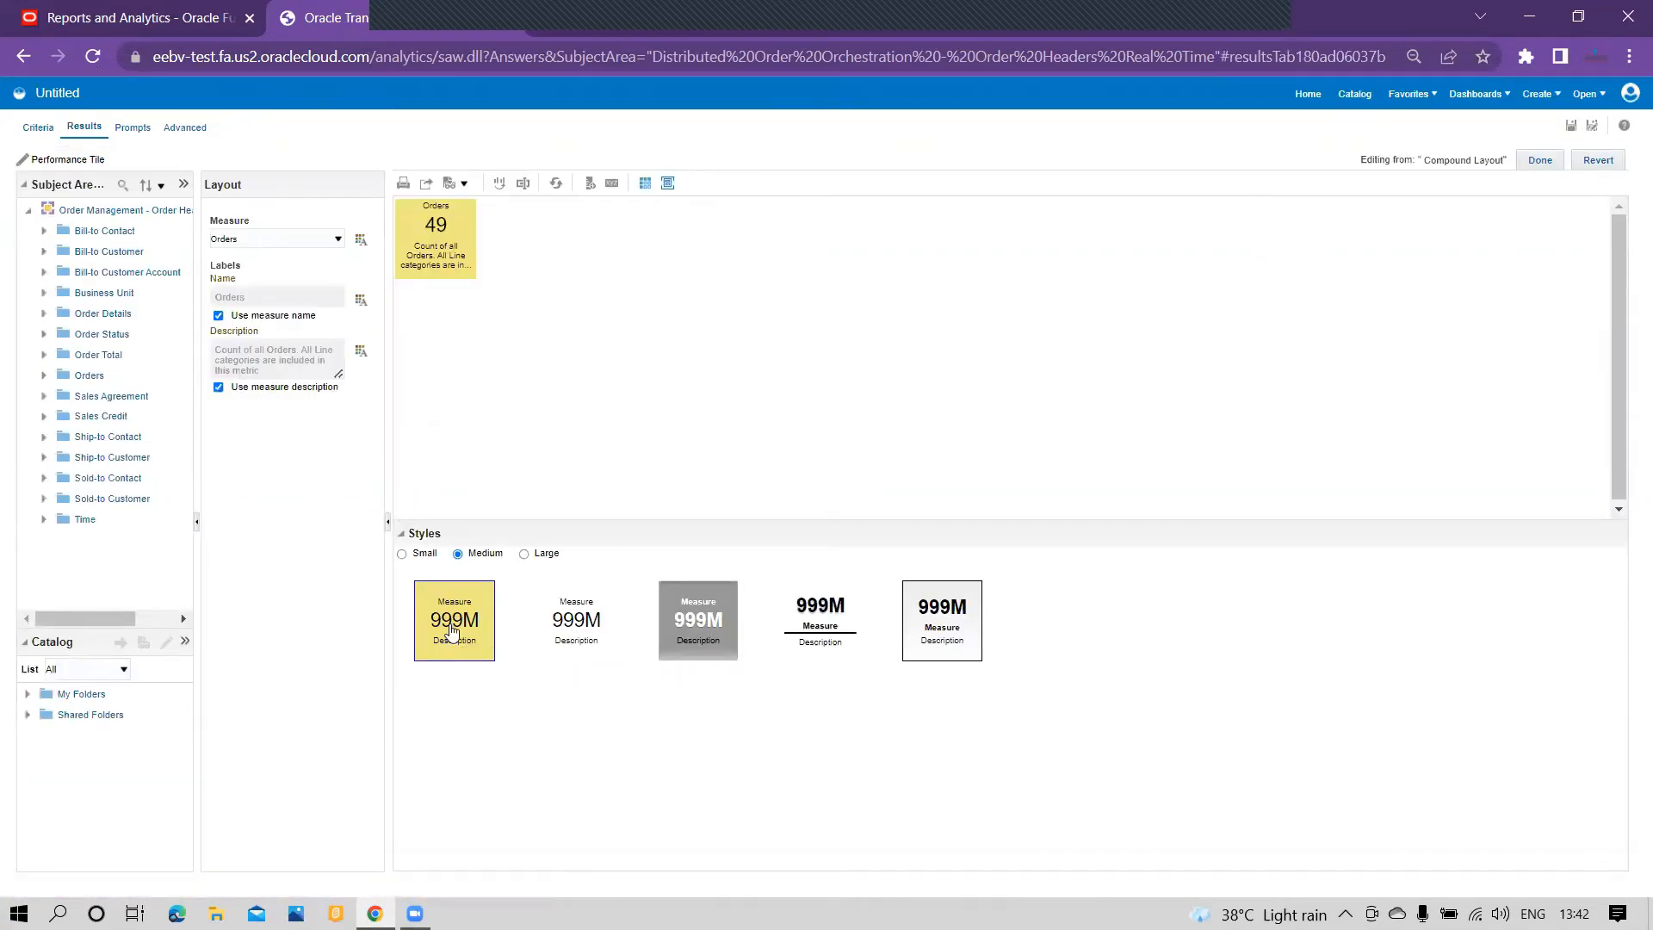
pyautogui.click(597, 634)
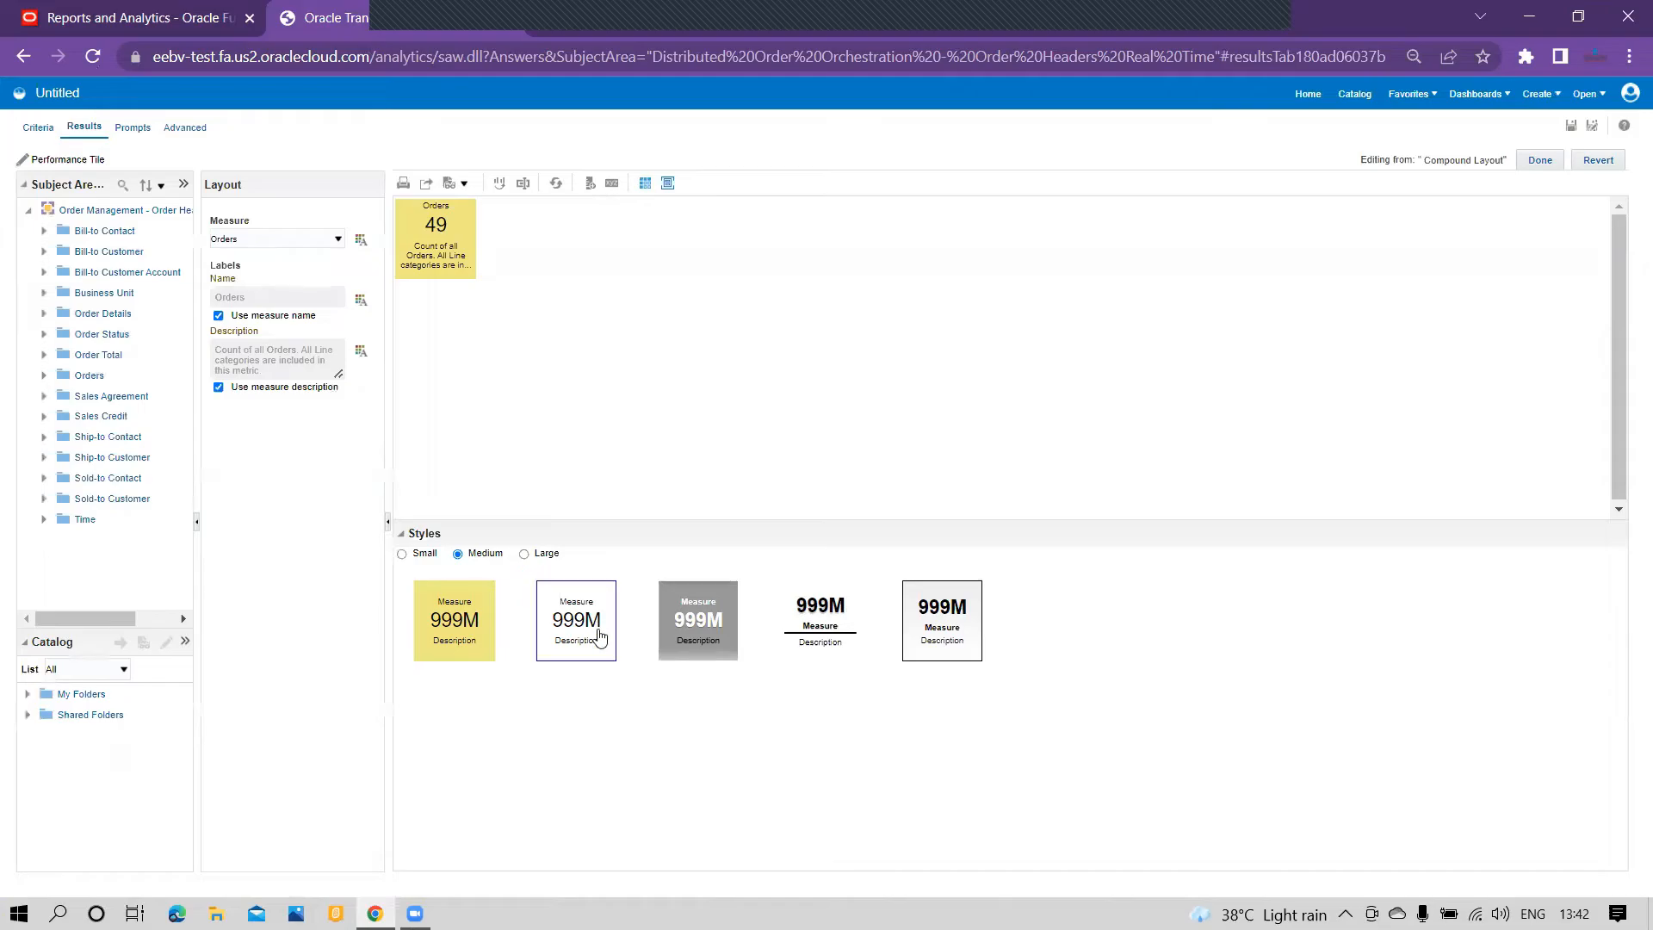
pyautogui.click(700, 626)
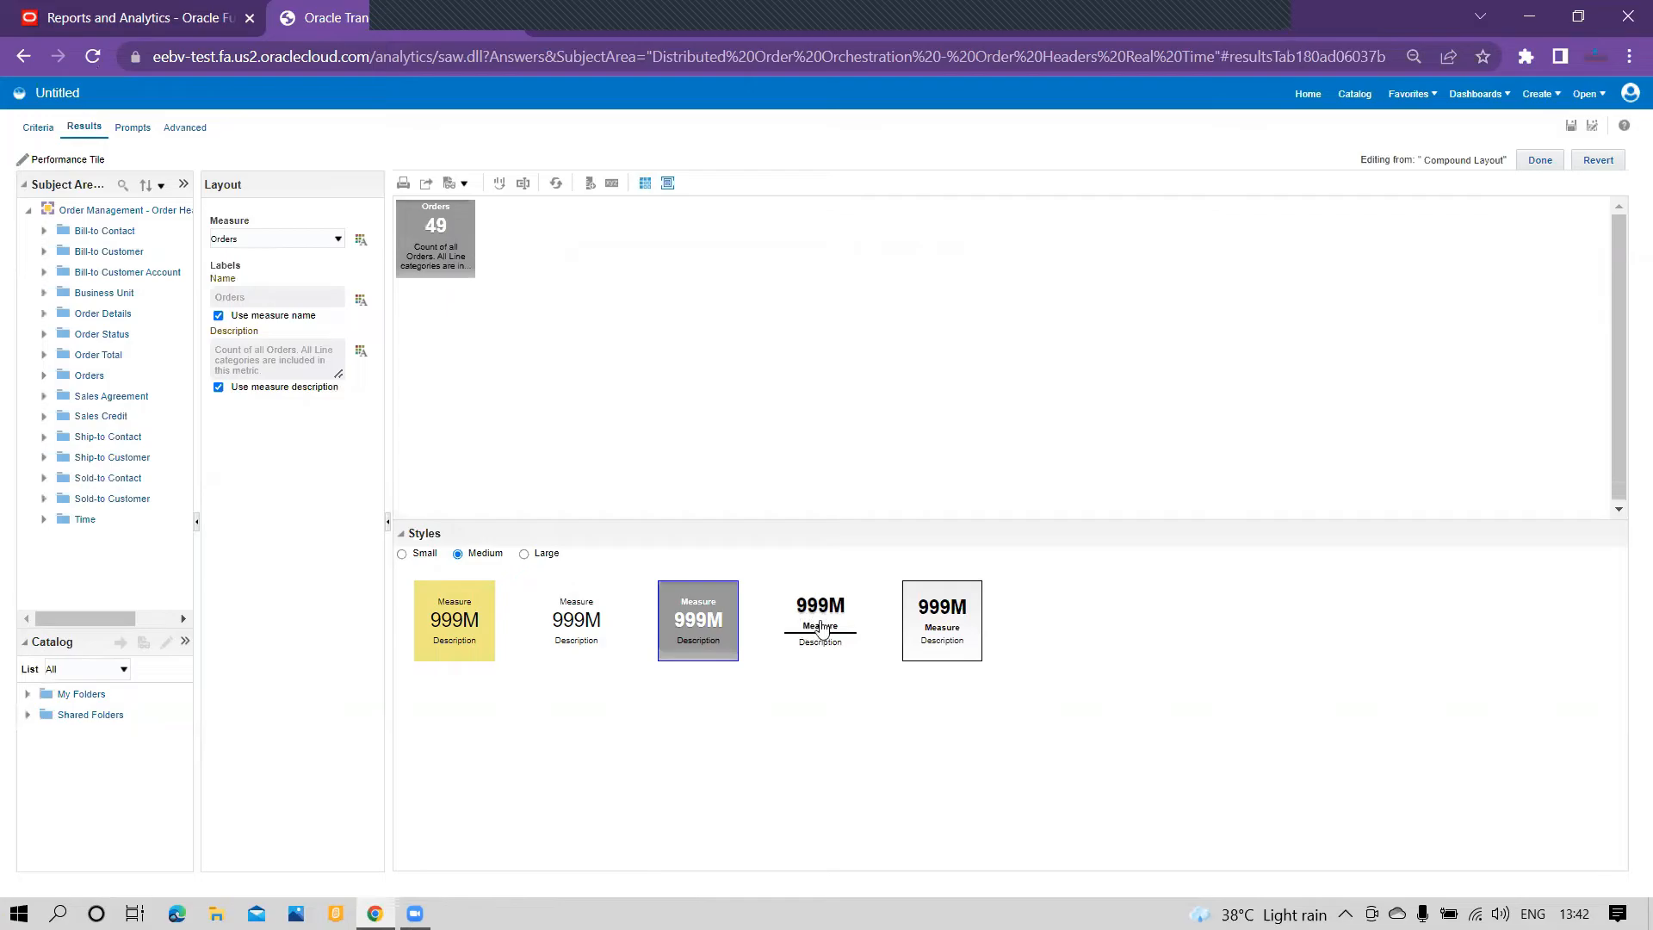
pyautogui.click(524, 554)
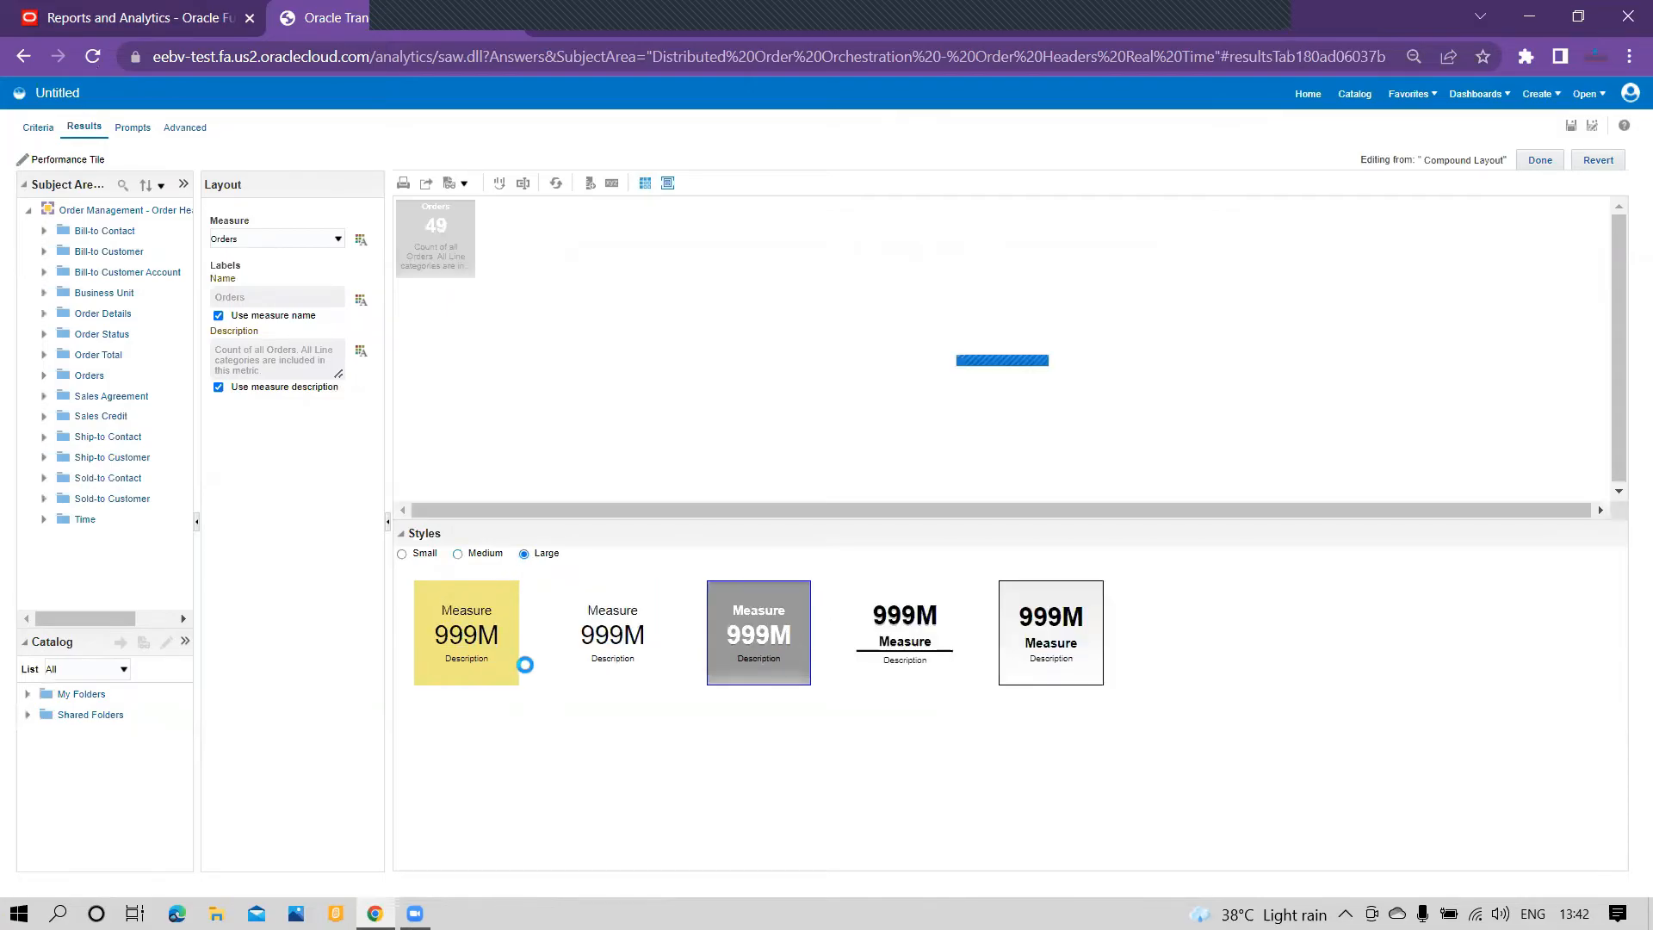
pyautogui.click(492, 668)
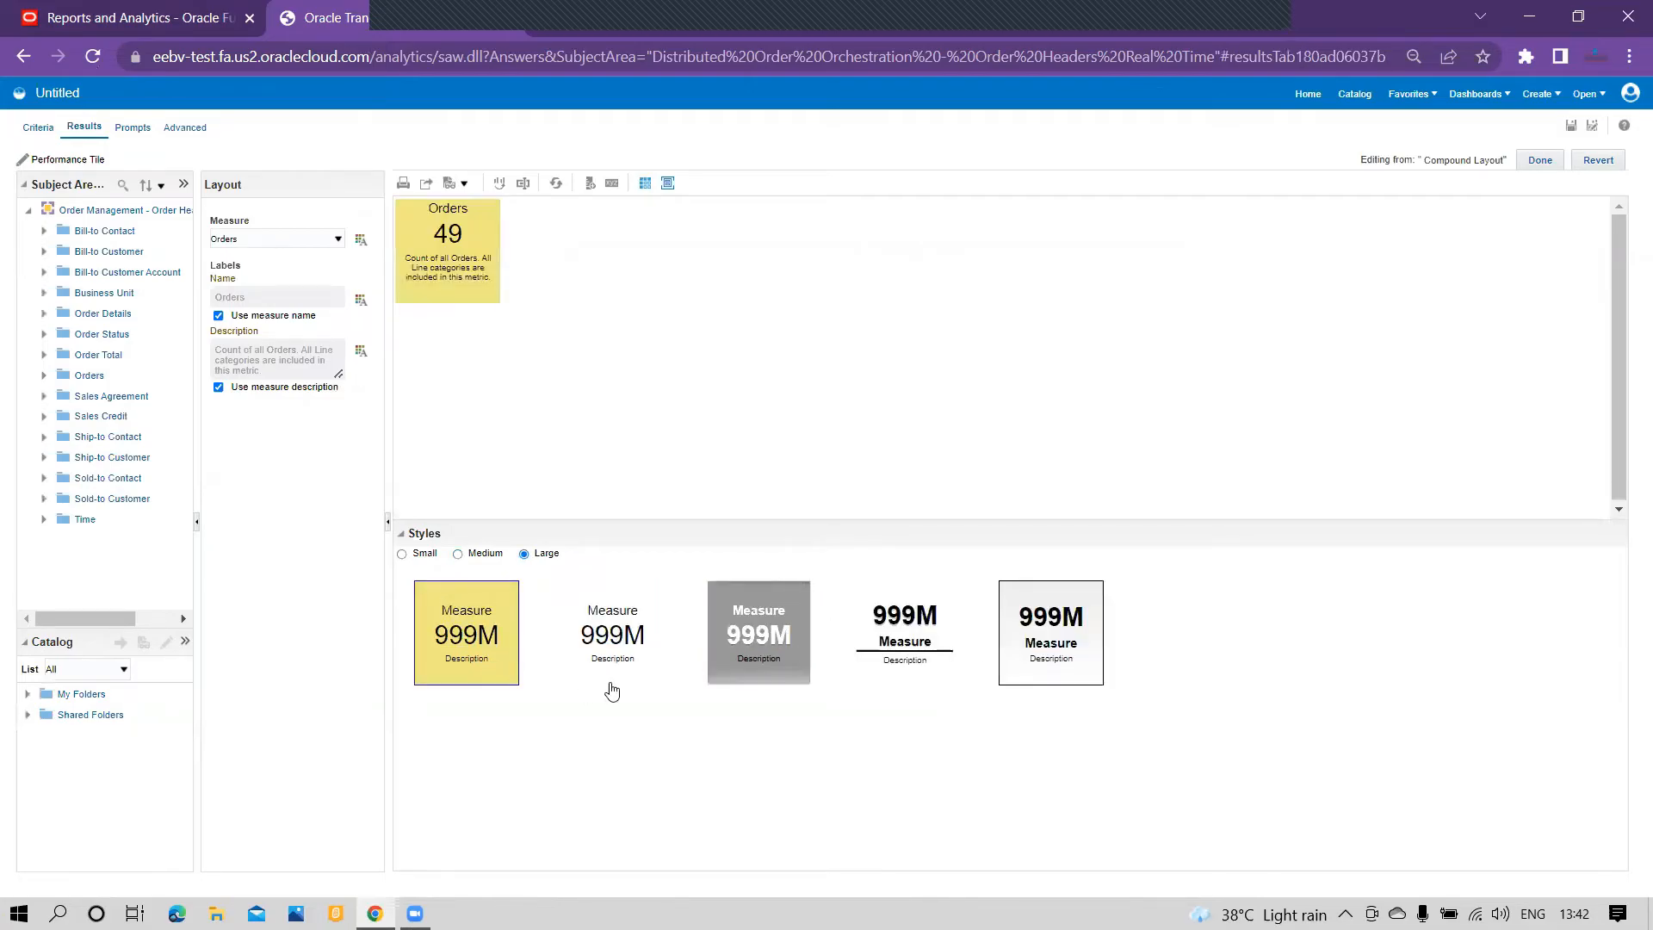
pyautogui.click(1540, 160)
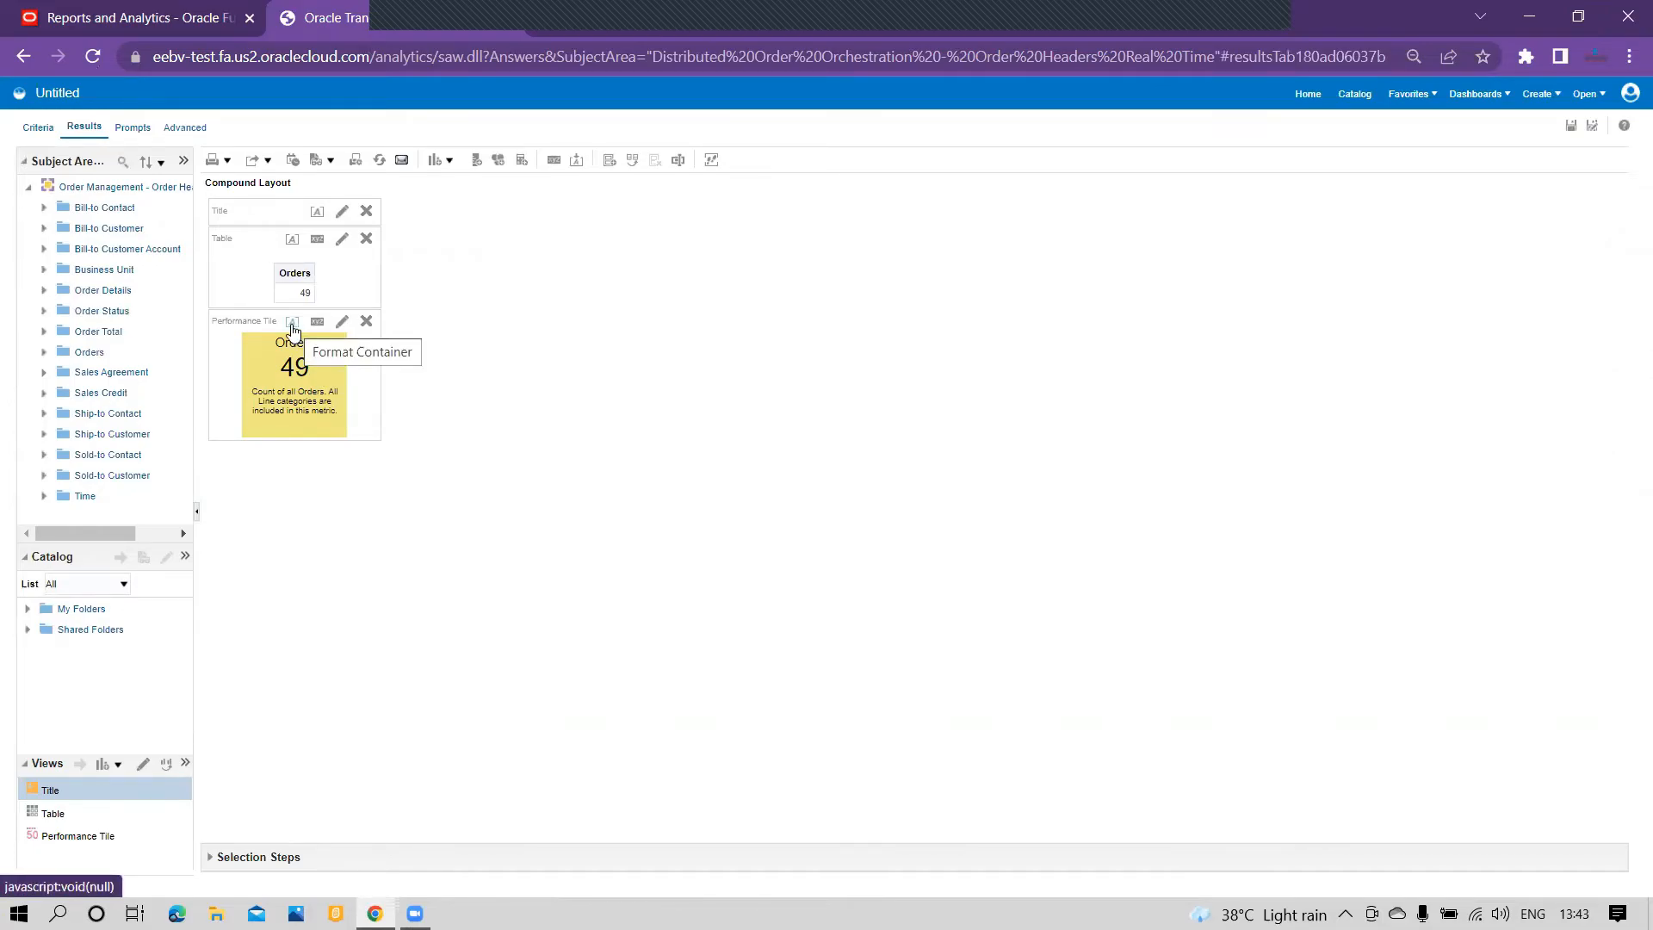
# Step: Format the performance tile's container with a border on all sides, leaving its background color unset
pyautogui.click(293, 331)
pyautogui.click(387, 512)
pyautogui.click(376, 522)
pyautogui.click(392, 531)
pyautogui.click(413, 522)
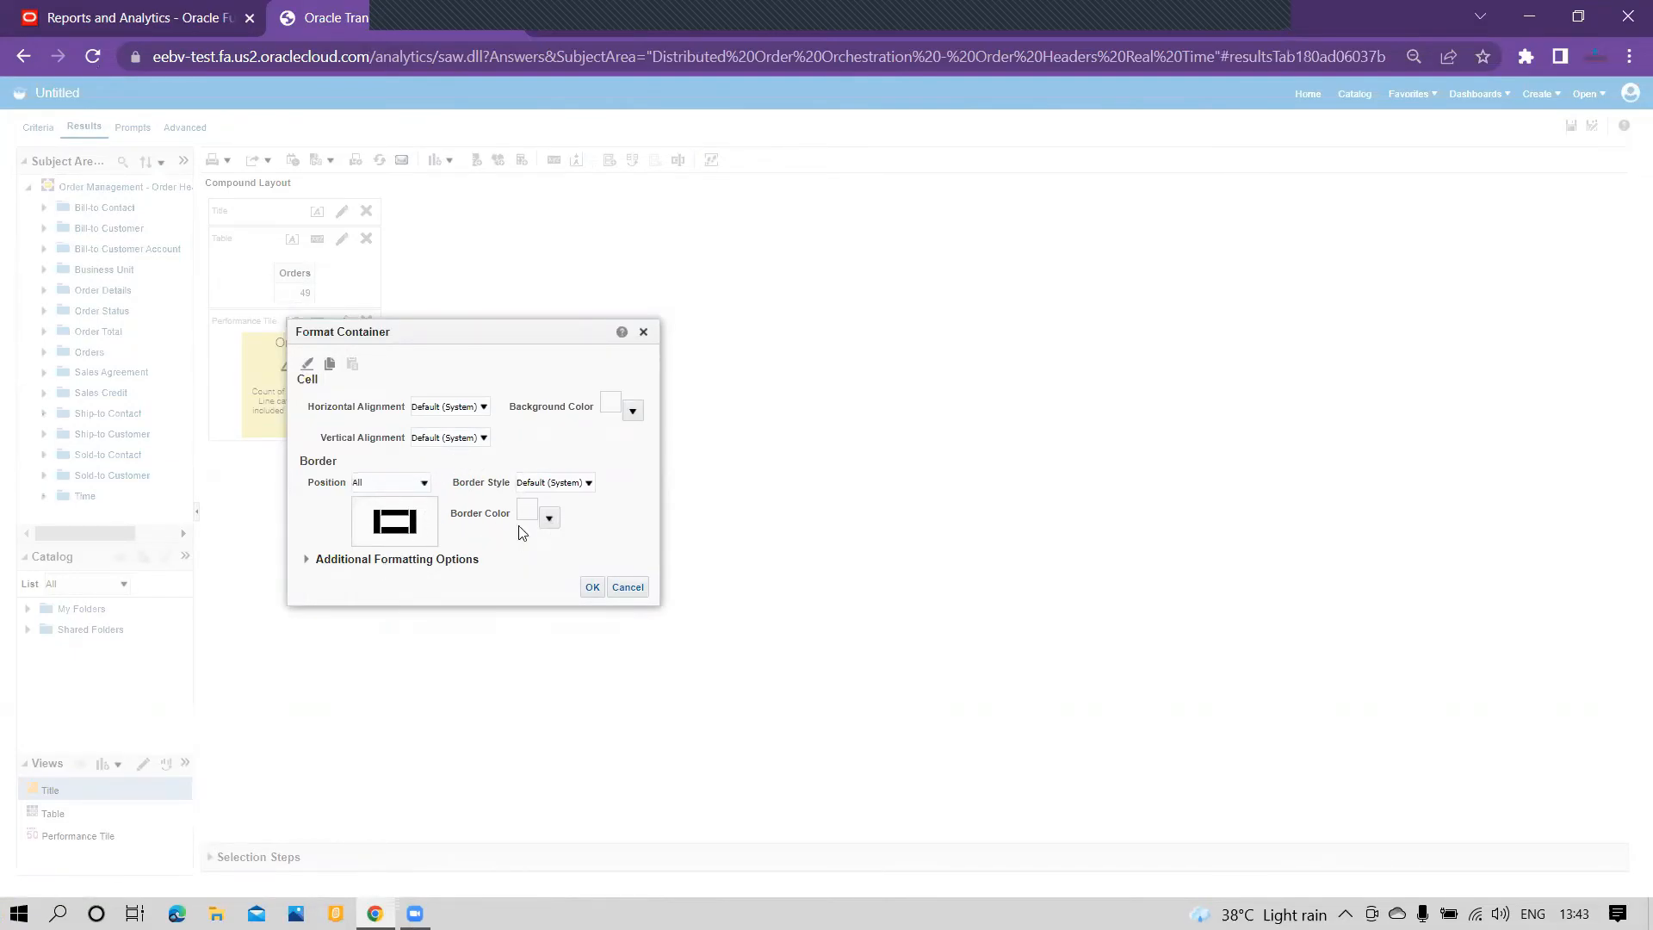
pyautogui.click(633, 412)
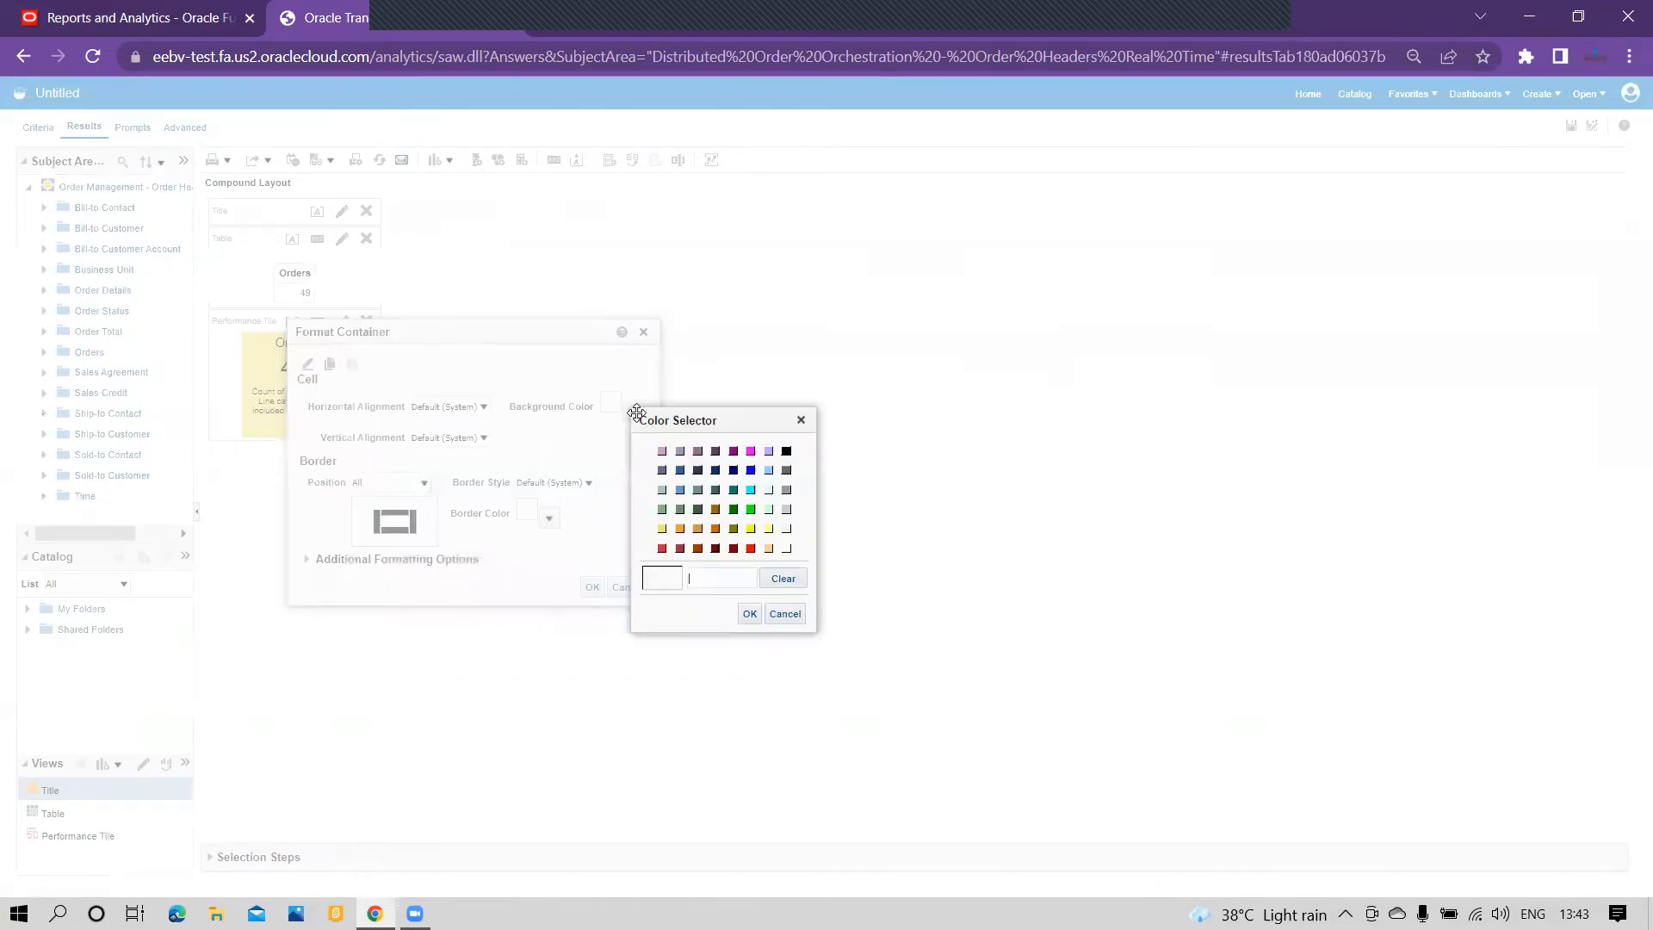
pyautogui.click(783, 614)
pyautogui.click(598, 588)
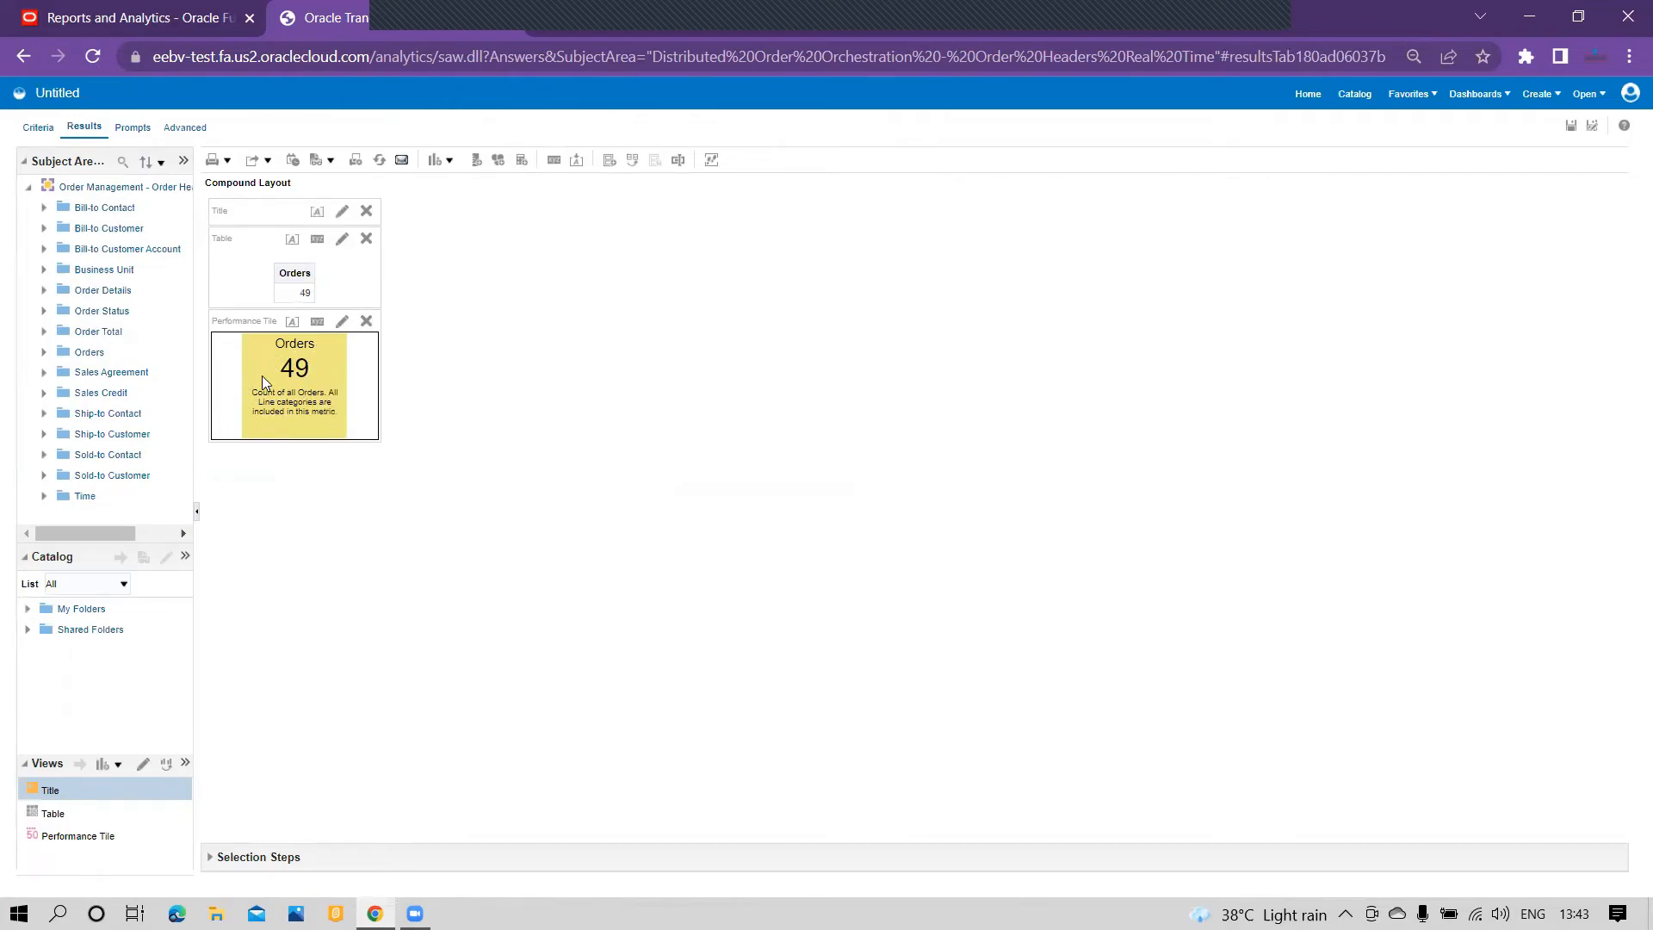
# Step: Remove the Title and Table views from the compound layout
pyautogui.click(366, 213)
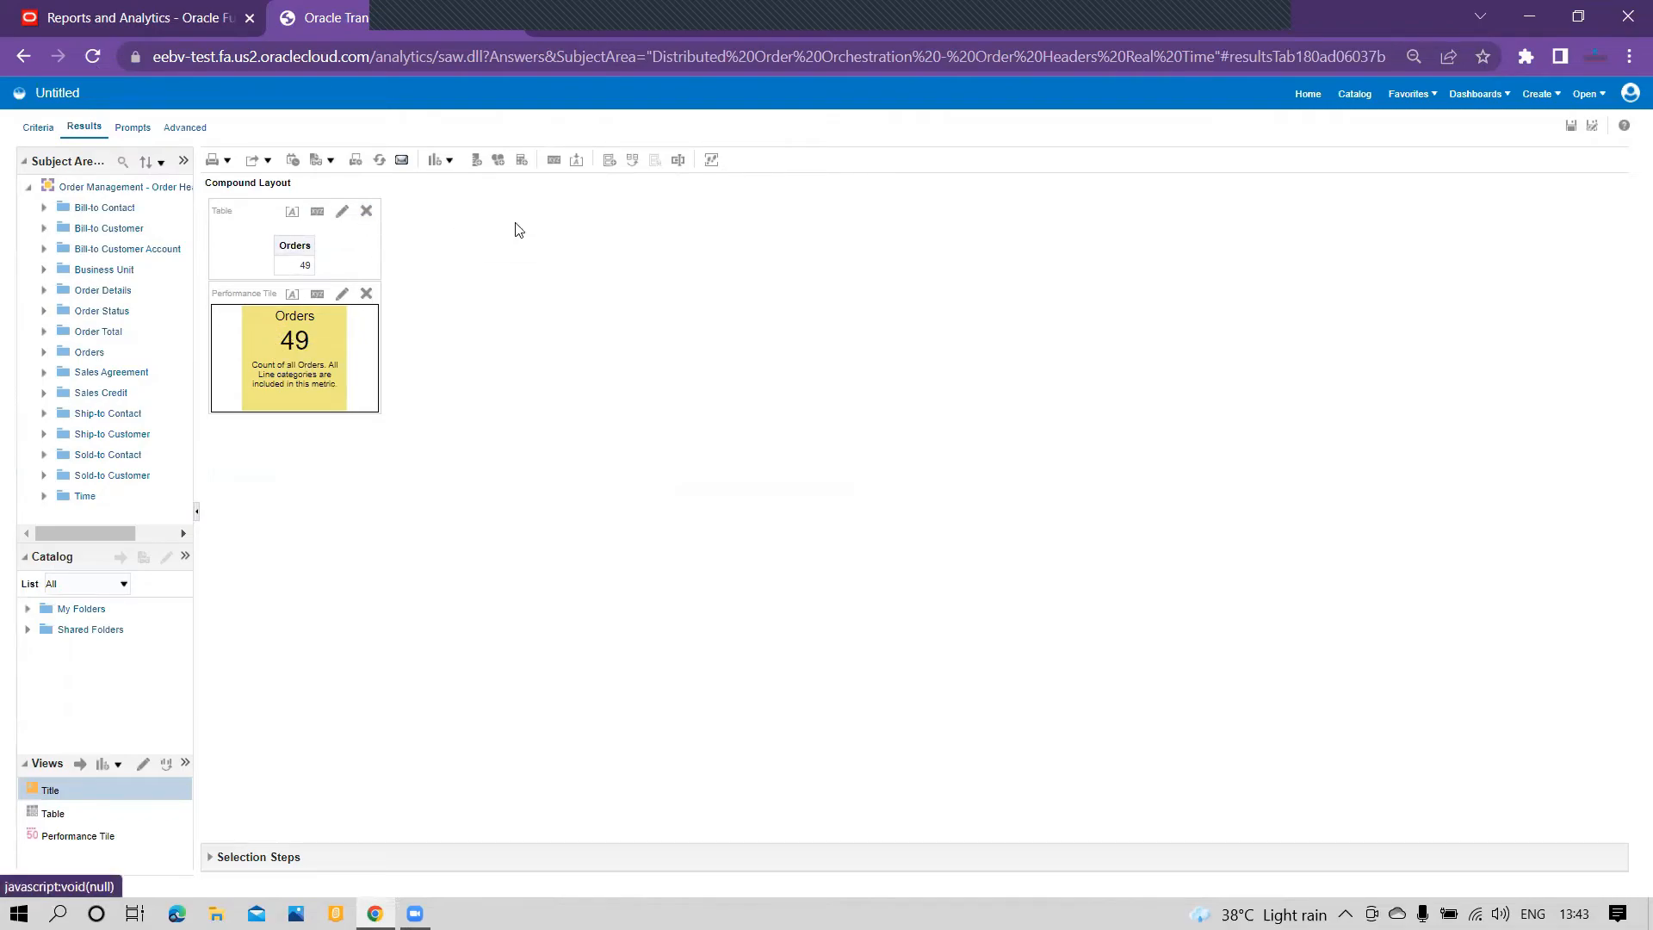
pyautogui.click(366, 211)
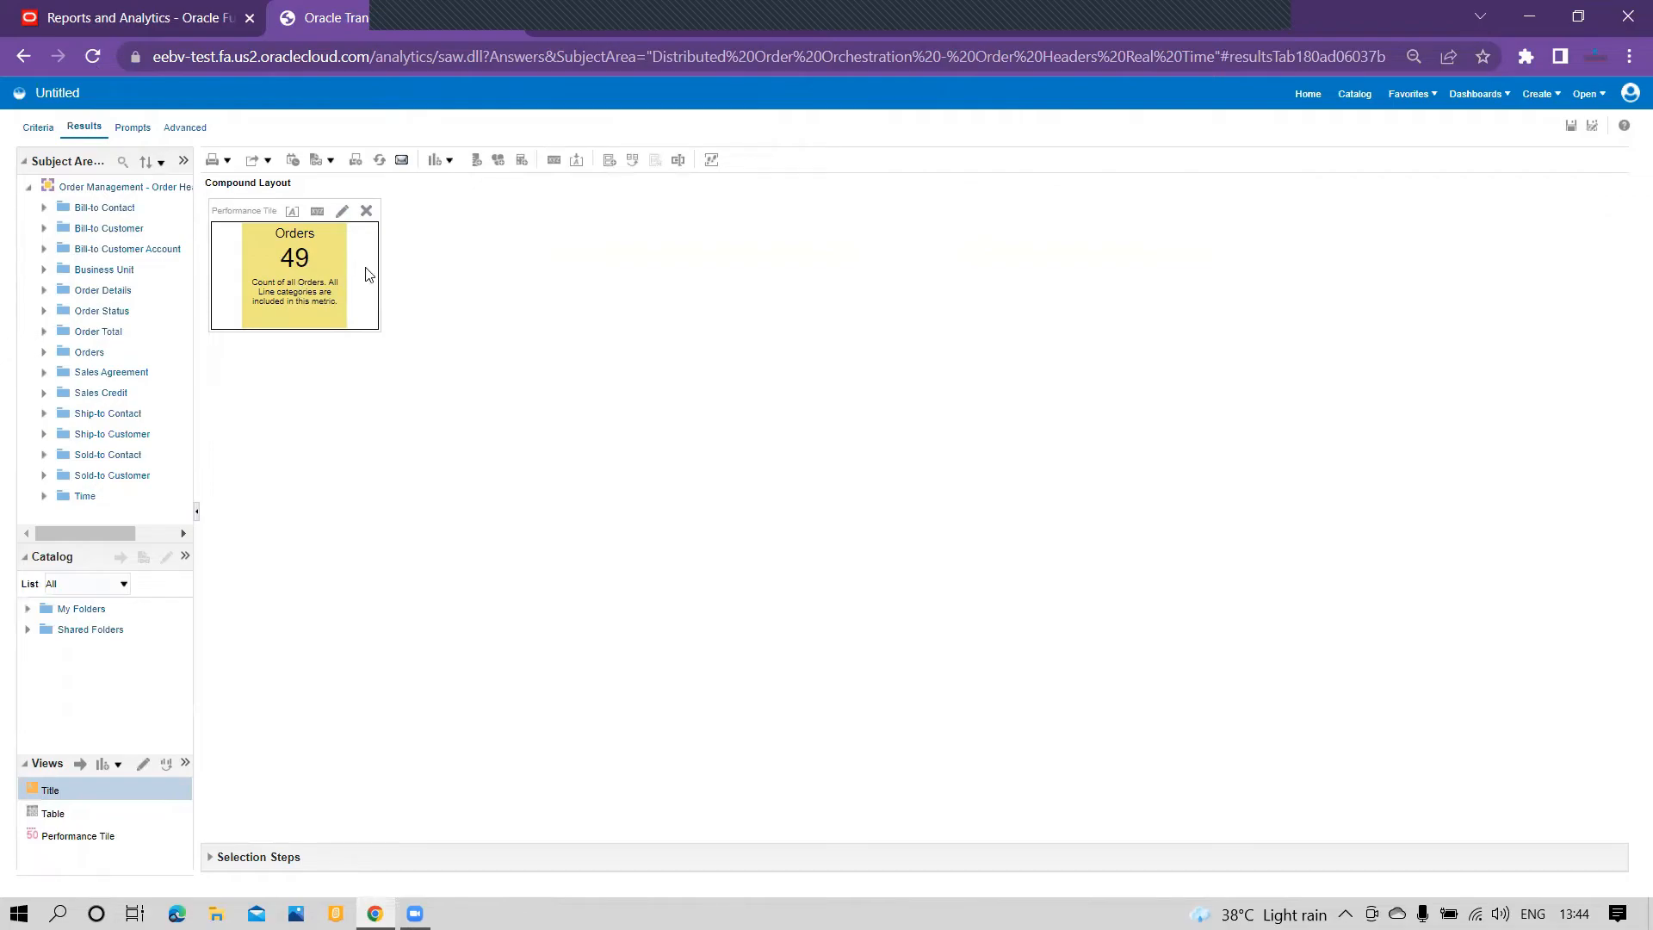
# Step: Enable Bypass Oracle Analytics Presentation Services Cache for the analysis and apply the XML
pyautogui.click(185, 129)
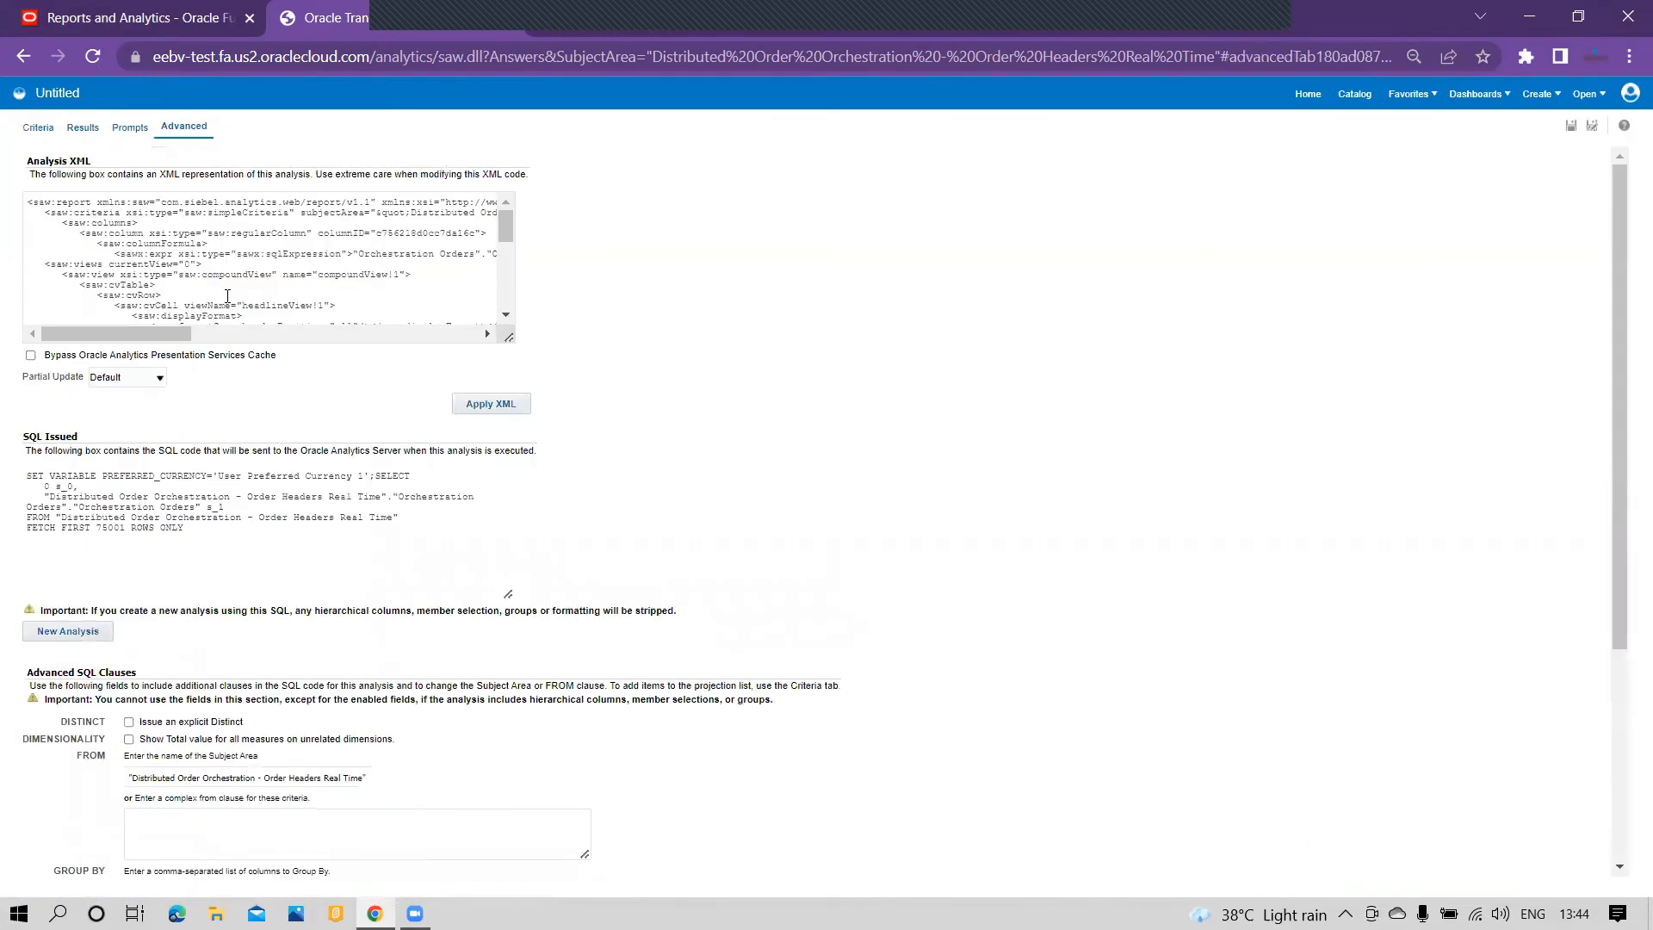
pyautogui.click(31, 356)
pyautogui.click(487, 405)
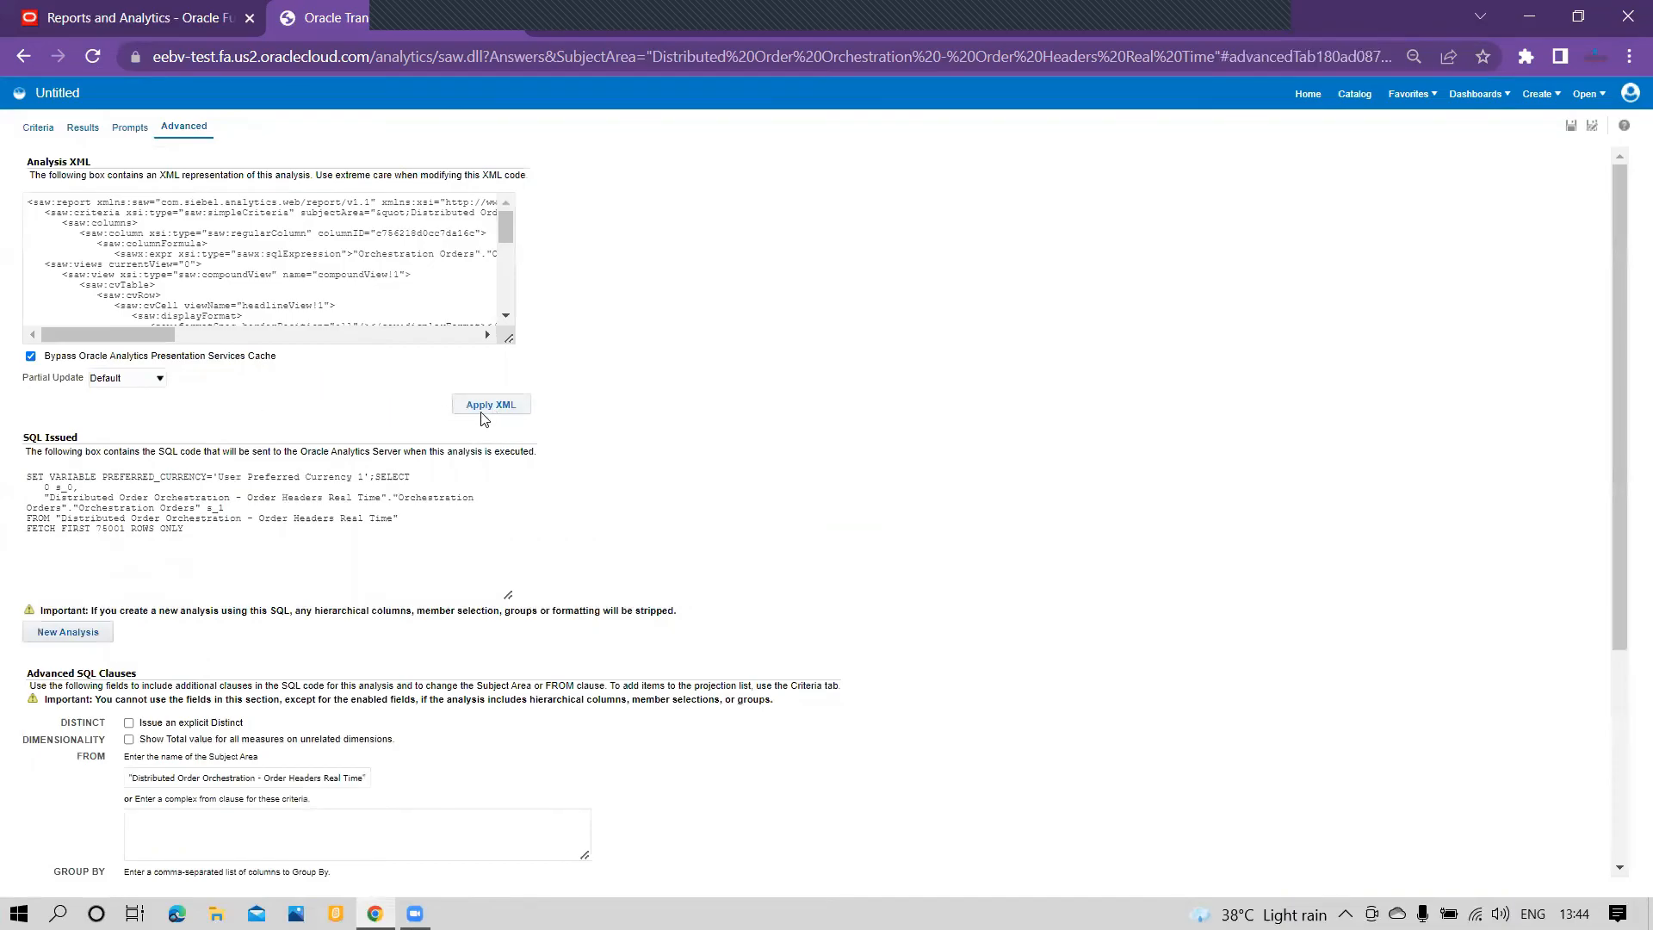
pyautogui.click(488, 409)
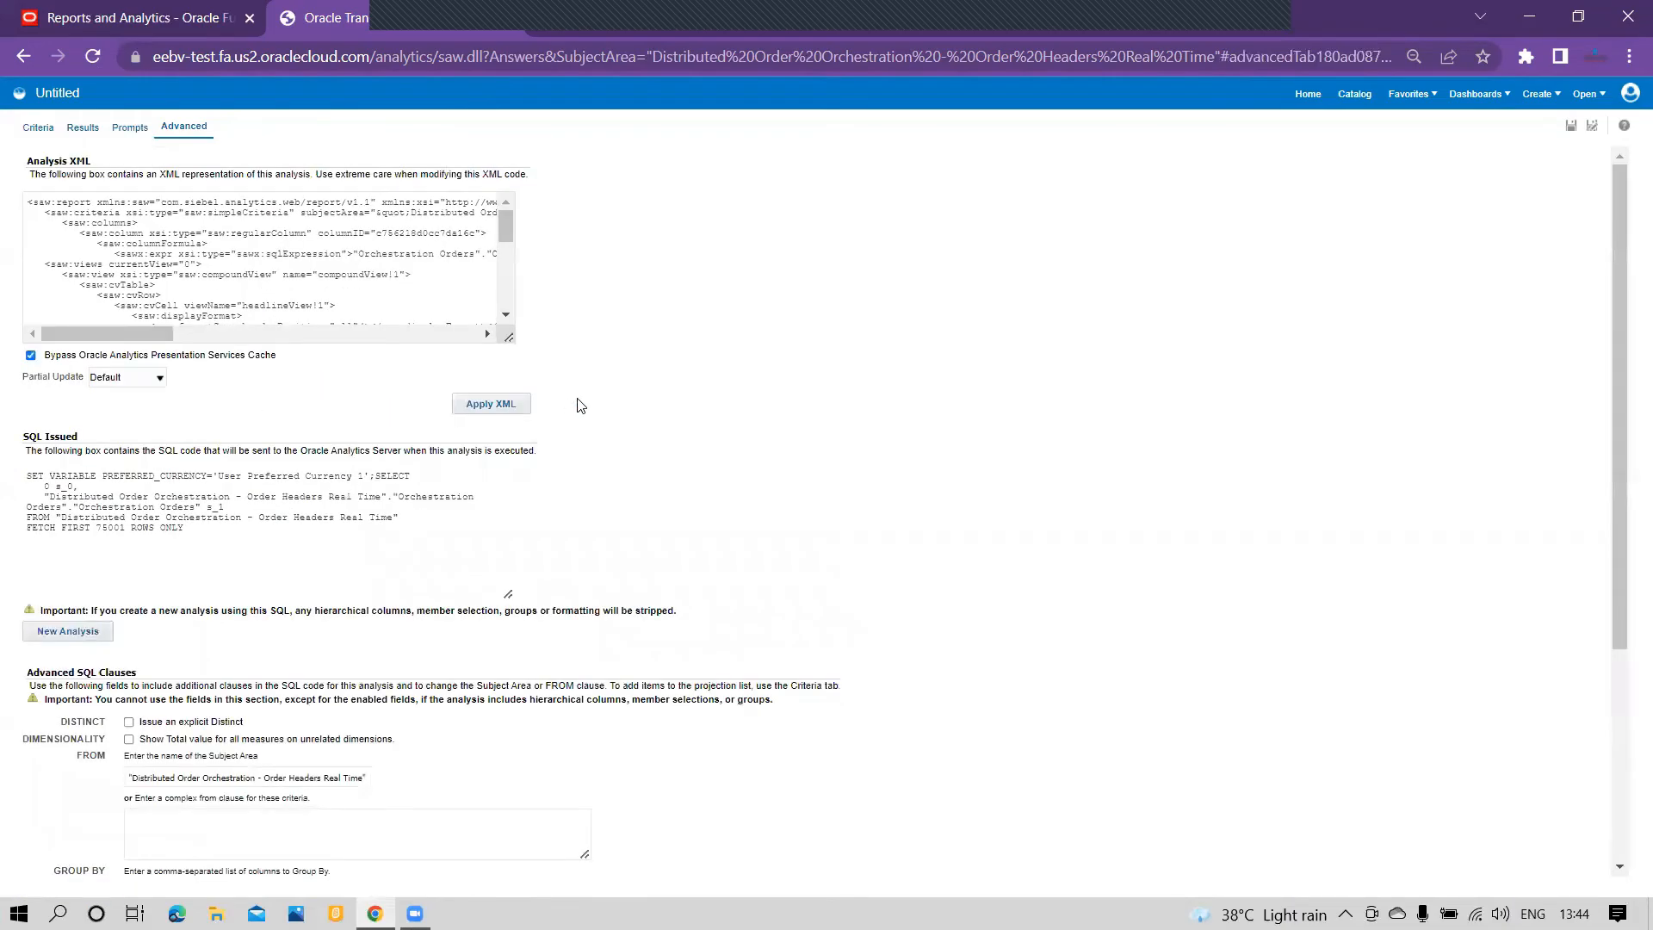
# Step: Save the analysis as "Order New" in /Shared Folders/Custom/COUNT from its results view
pyautogui.click(84, 127)
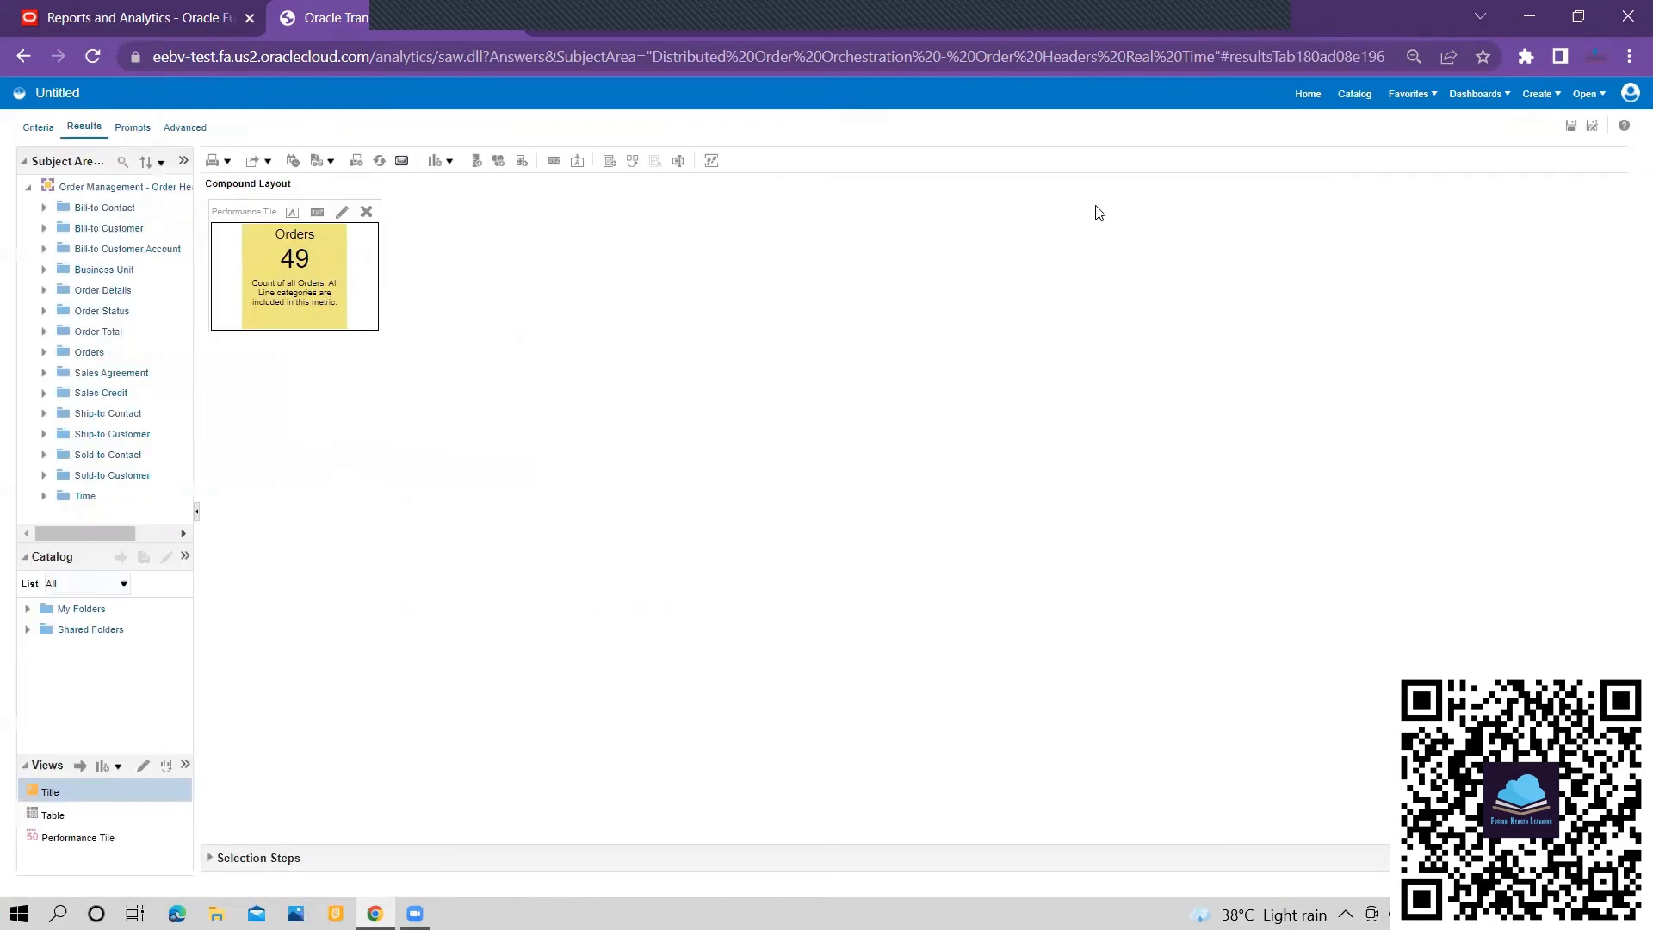
pyautogui.click(1571, 125)
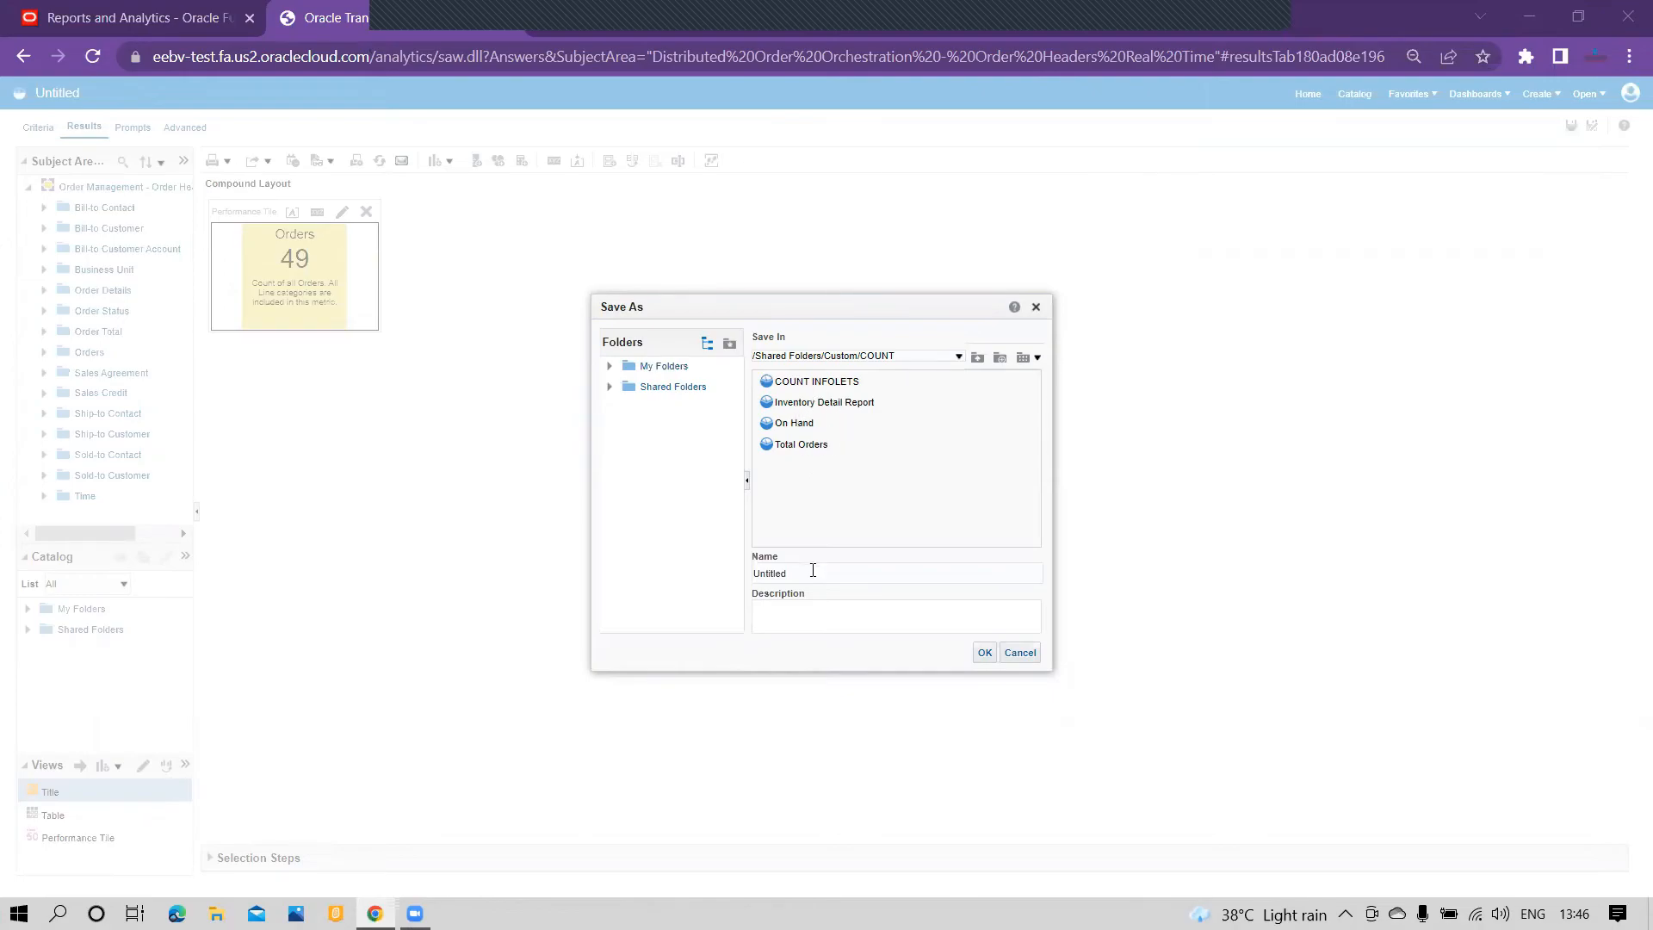
pyautogui.moveTo(826, 582); pyautogui.dragTo(699, 586)
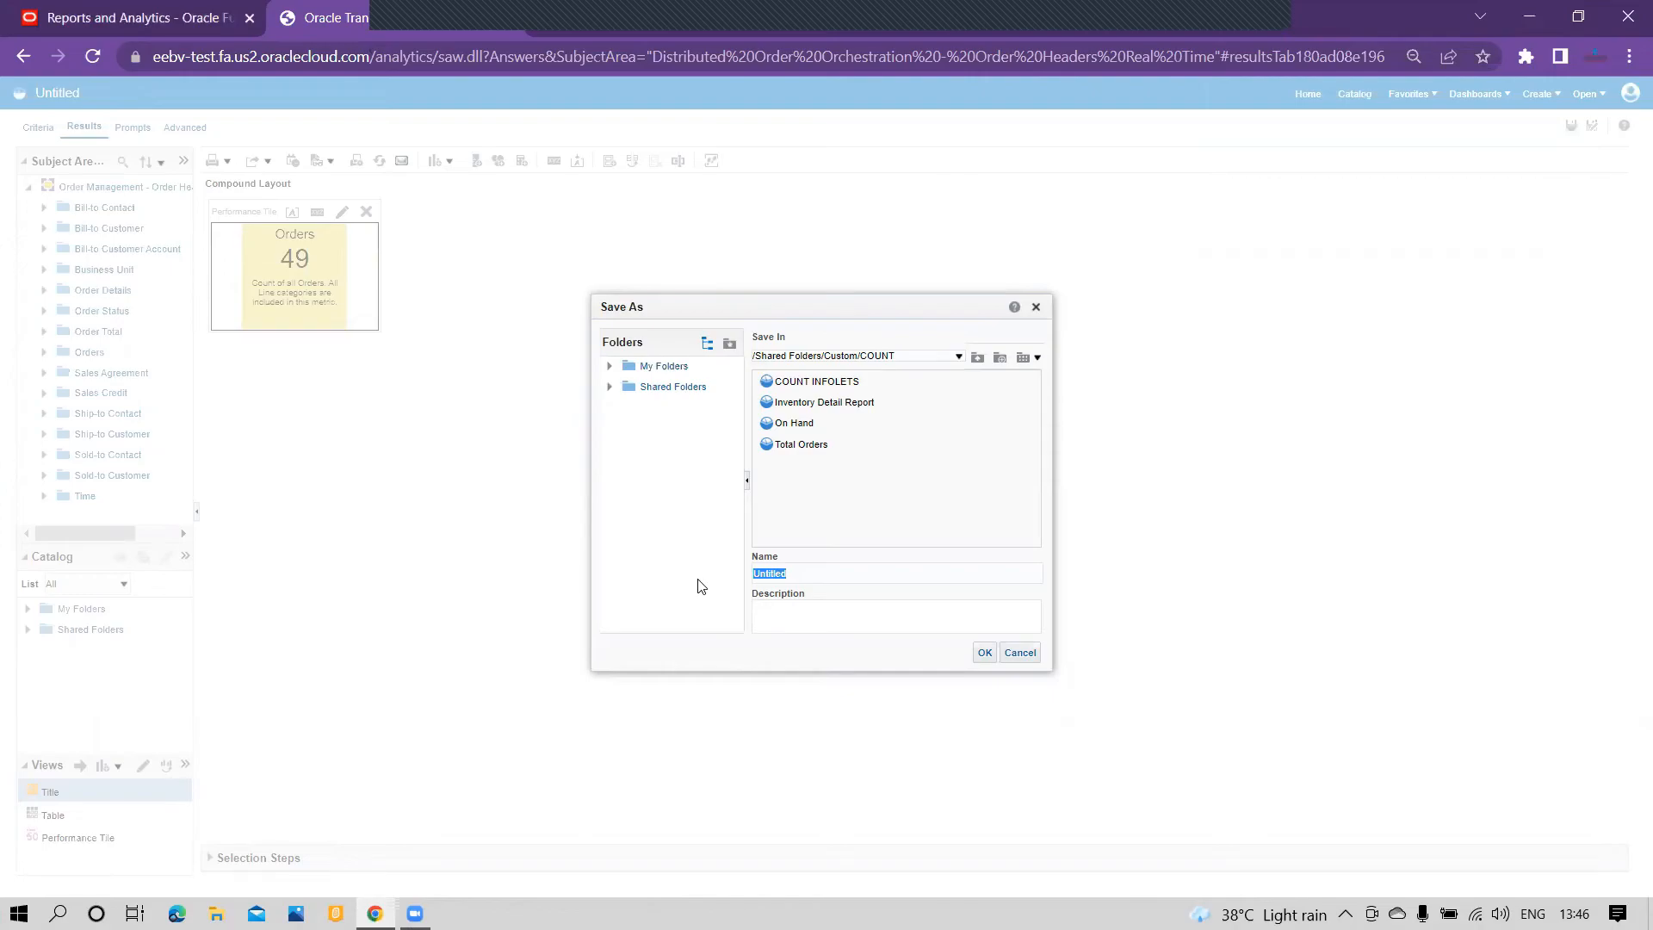
pyautogui.write('Or')
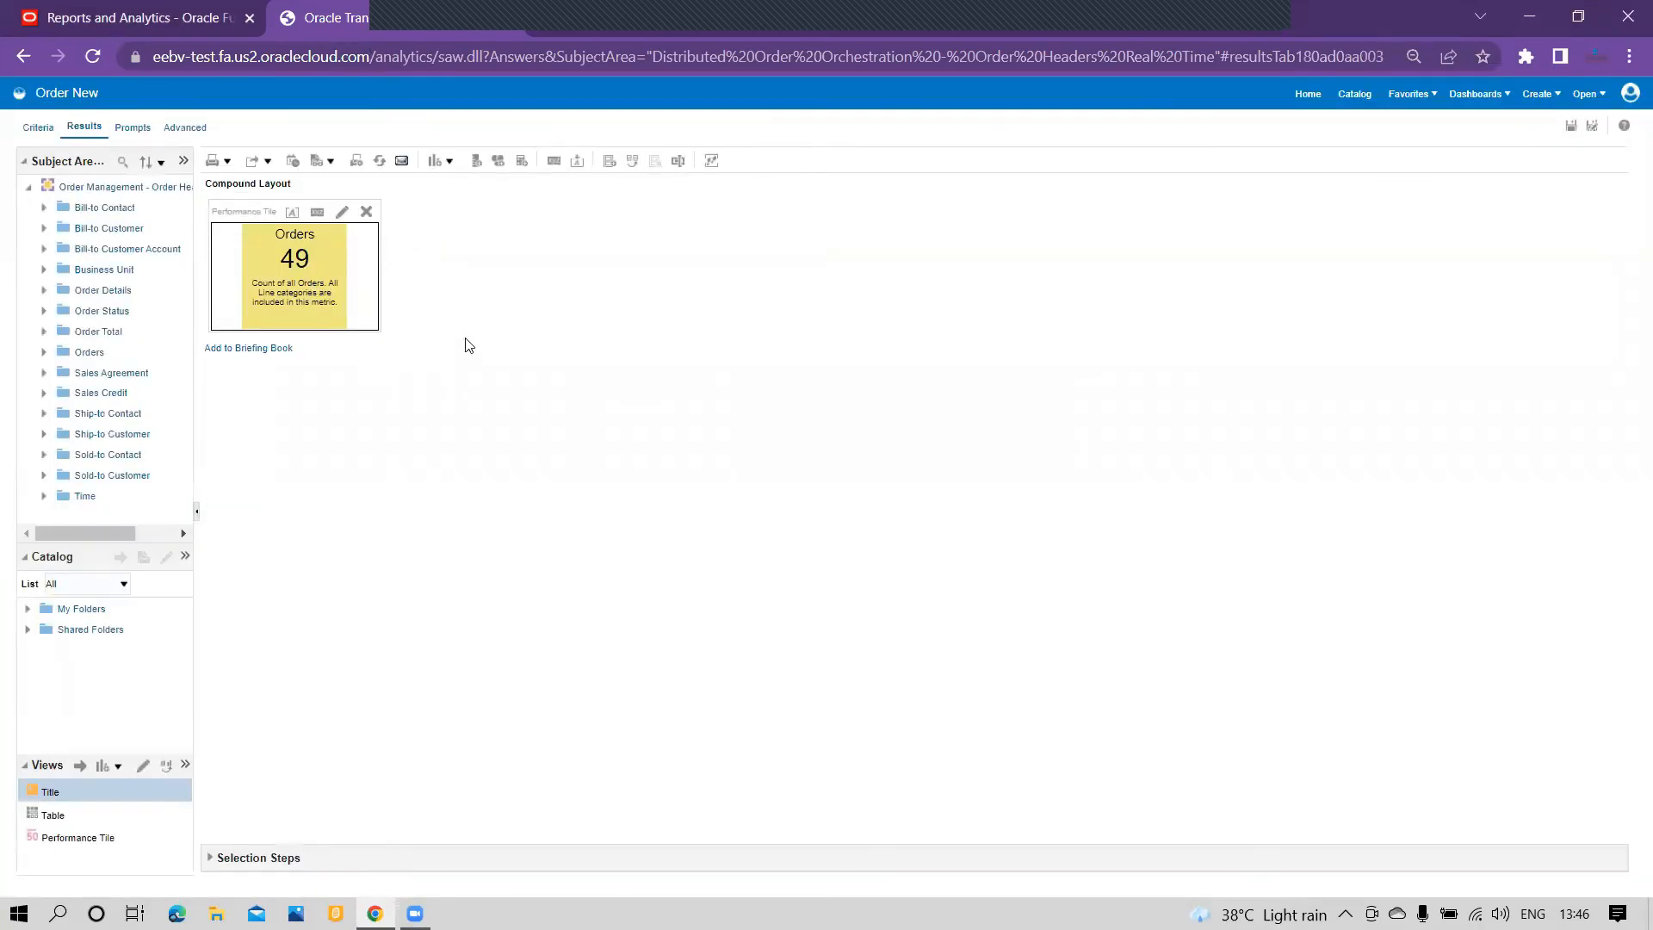
# Step: Return to the Fusion home page and create an infolet titled "New" with 2 x 2 front view dimensions in the Analytics section
pyautogui.click(168, 19)
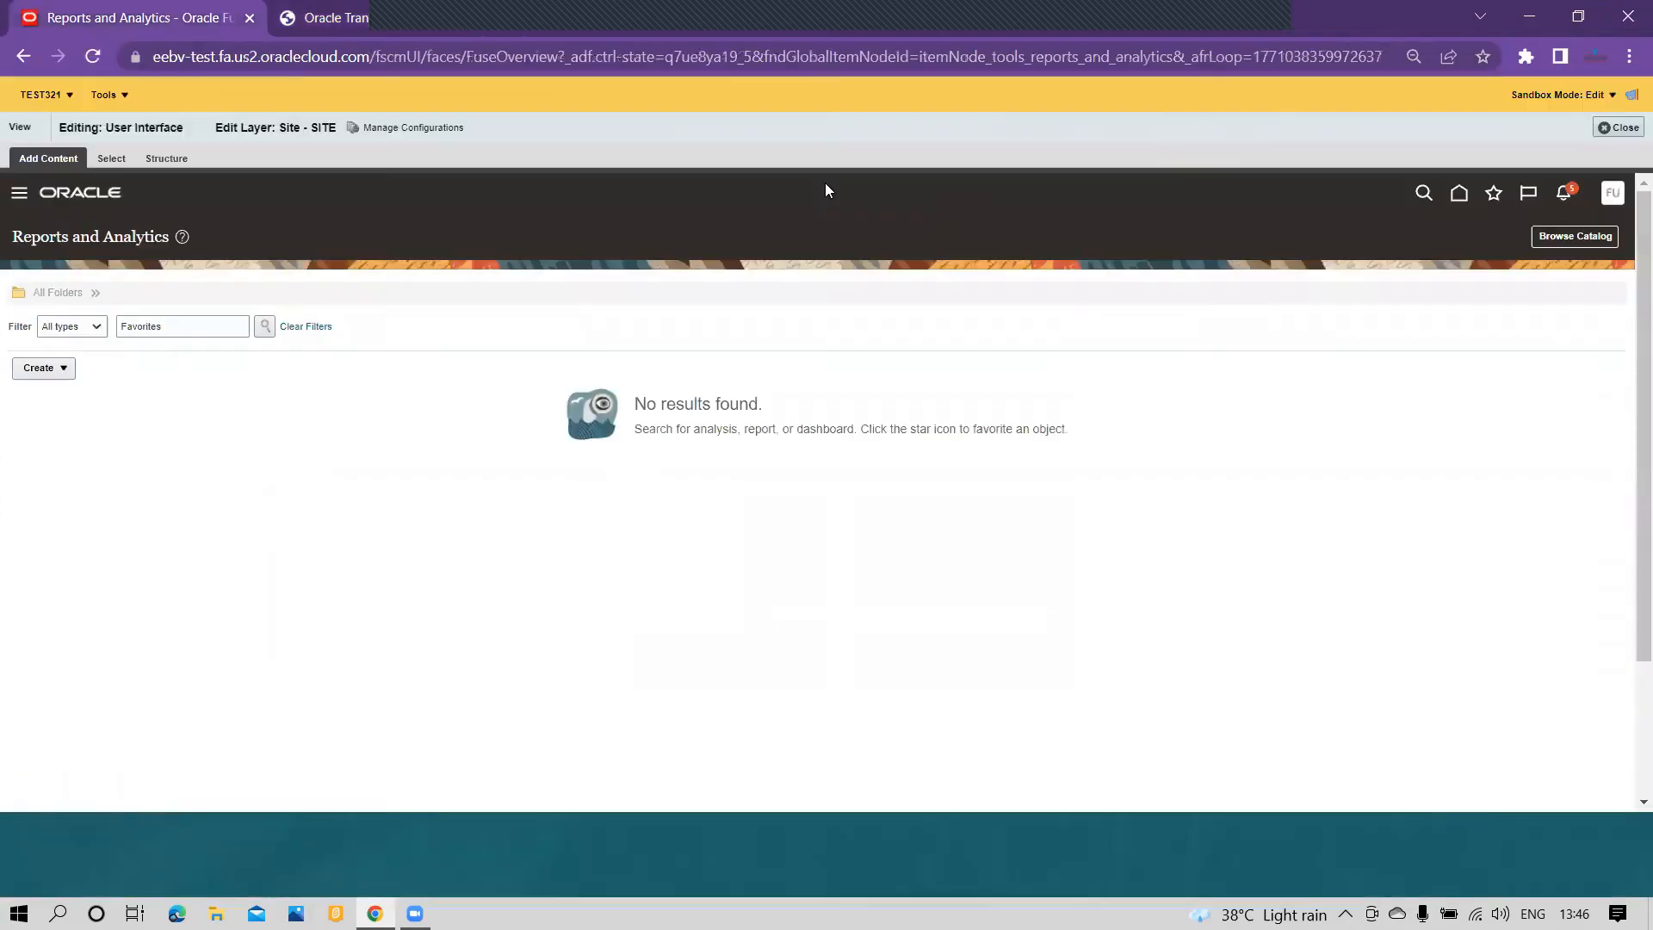
pyautogui.click(1462, 194)
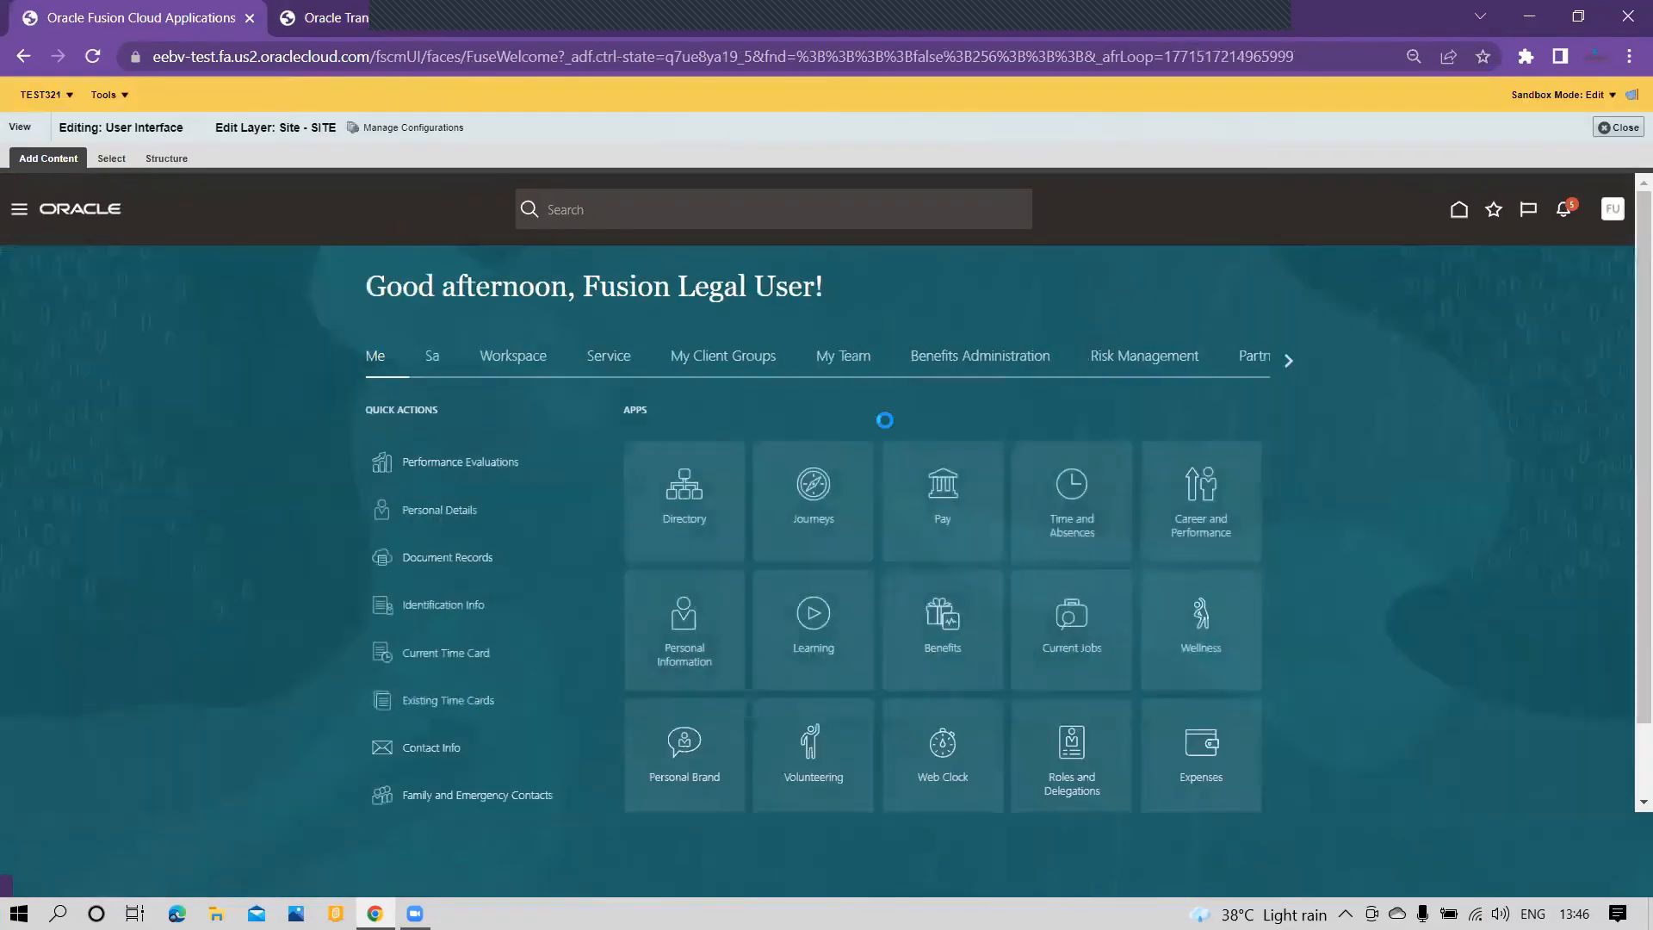
pyautogui.scroll(-2, 926, 591)
pyautogui.scroll(-5, 1016, 757)
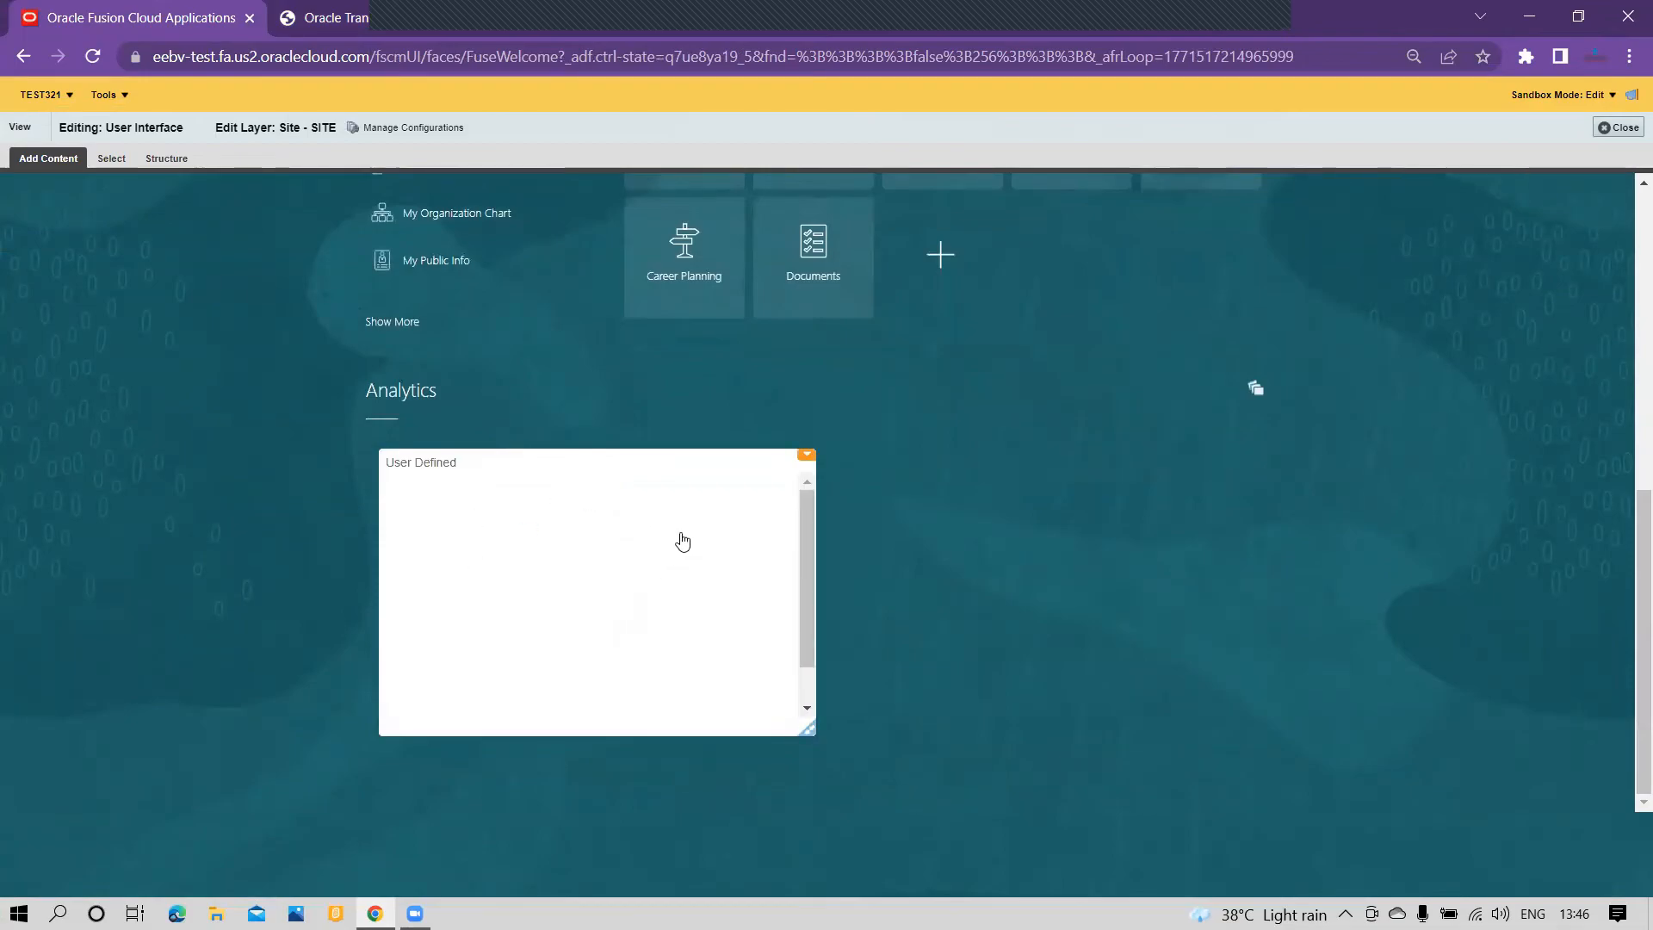
pyautogui.click(1255, 389)
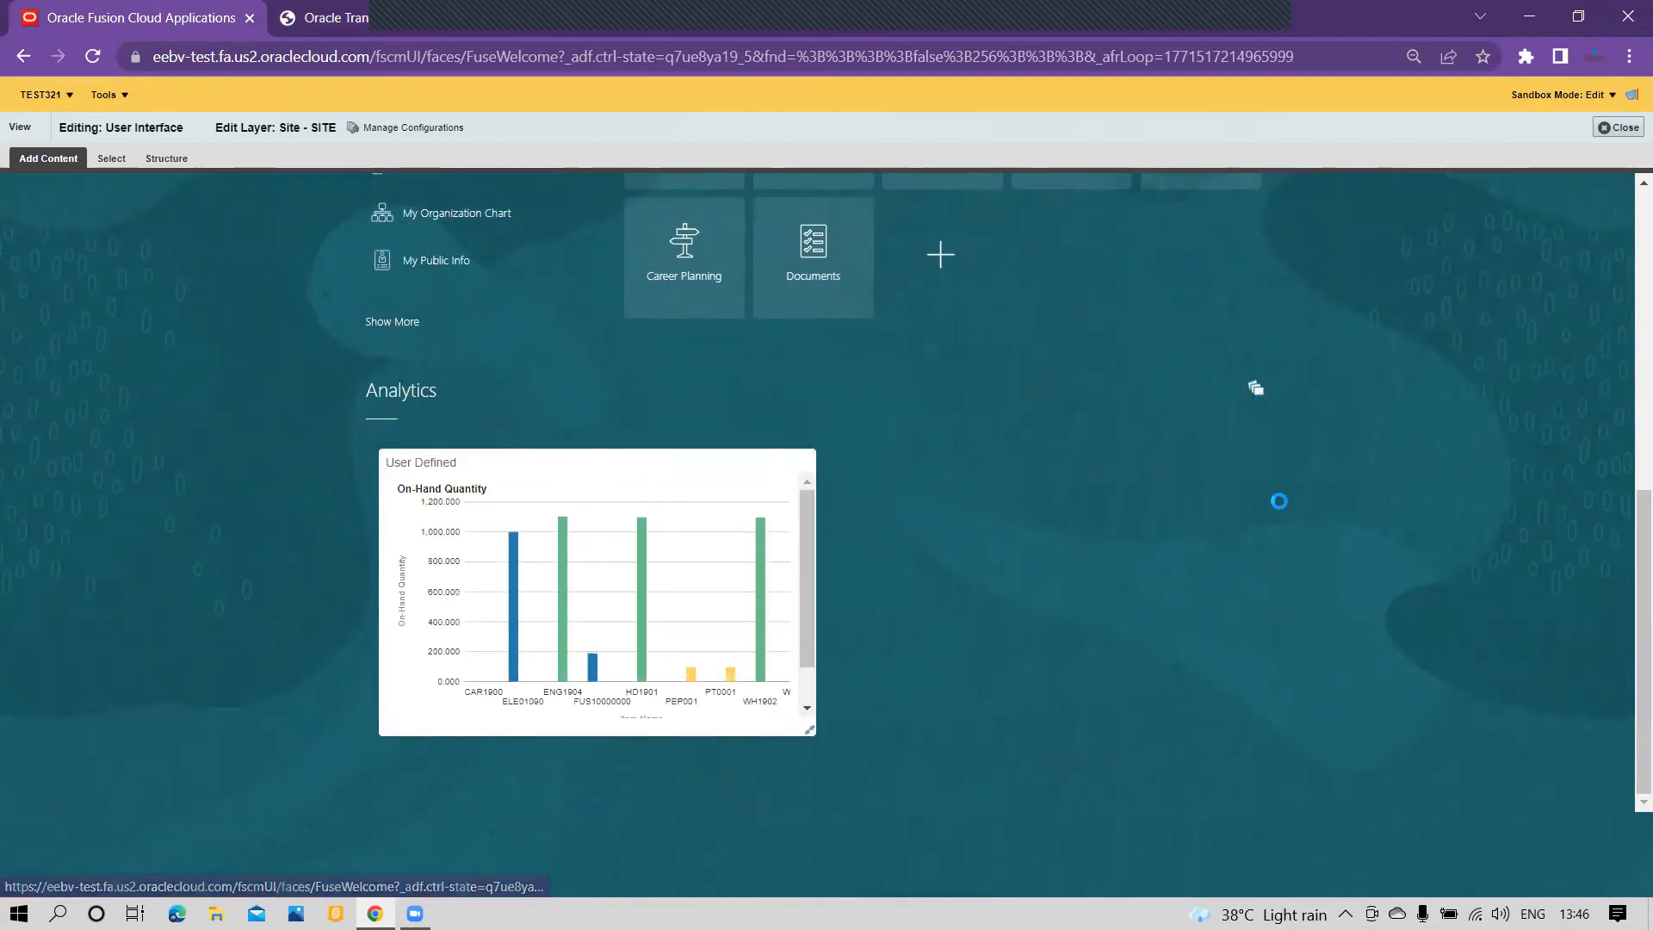
pyautogui.click(1300, 436)
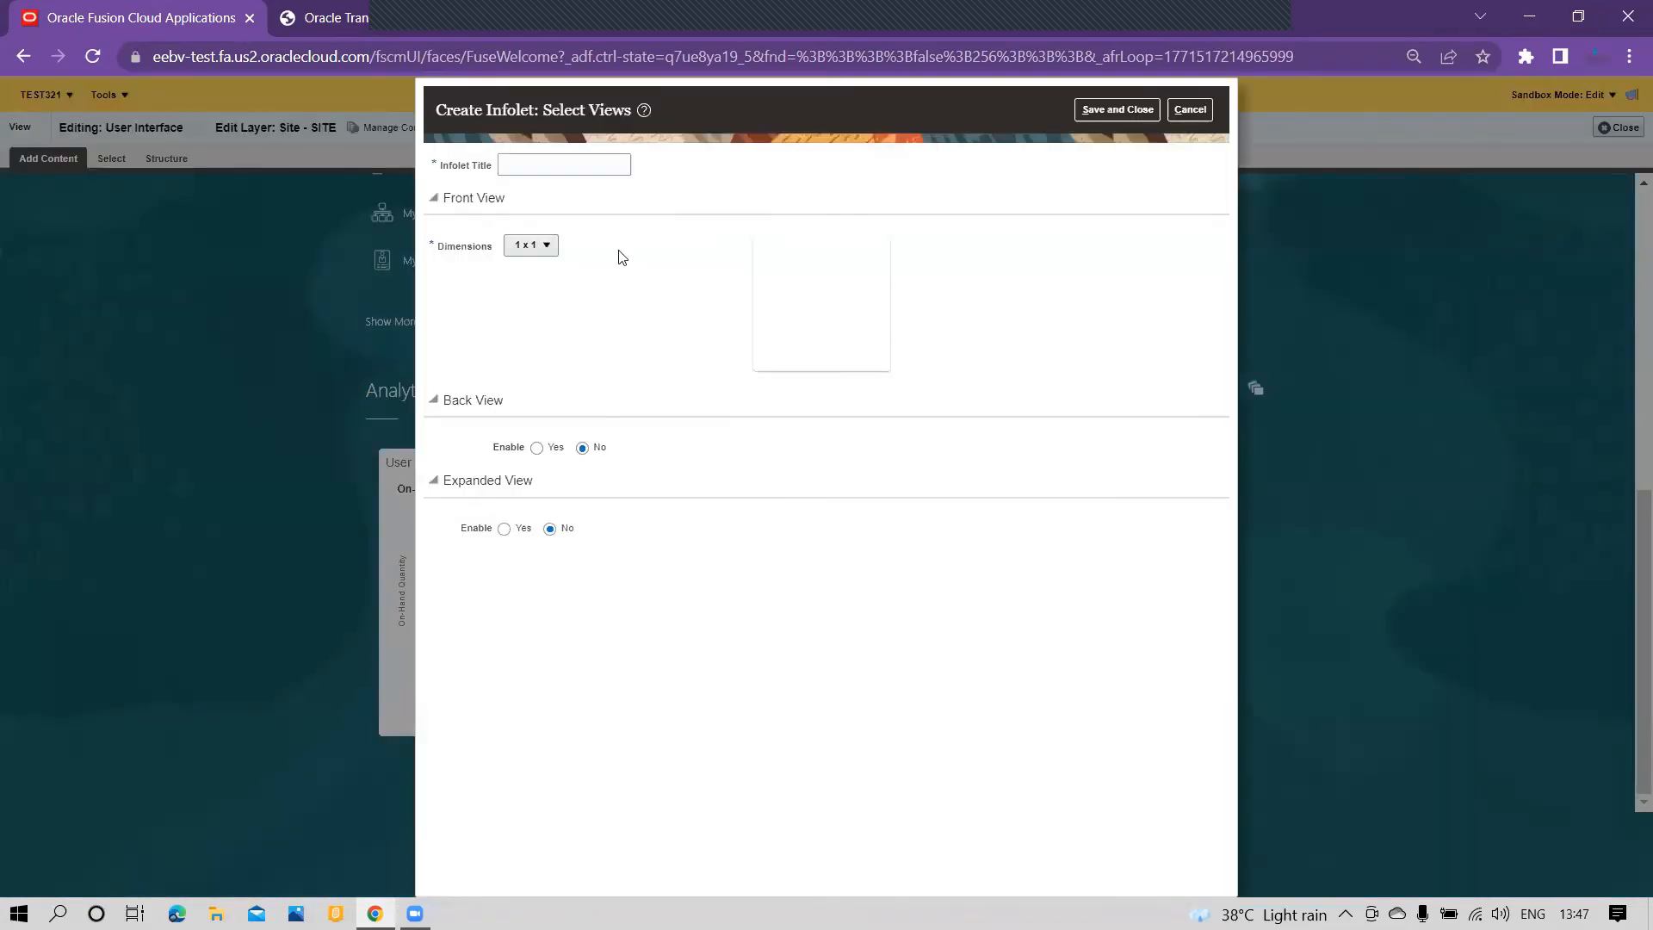
pyautogui.click(575, 167)
pyautogui.click(544, 247)
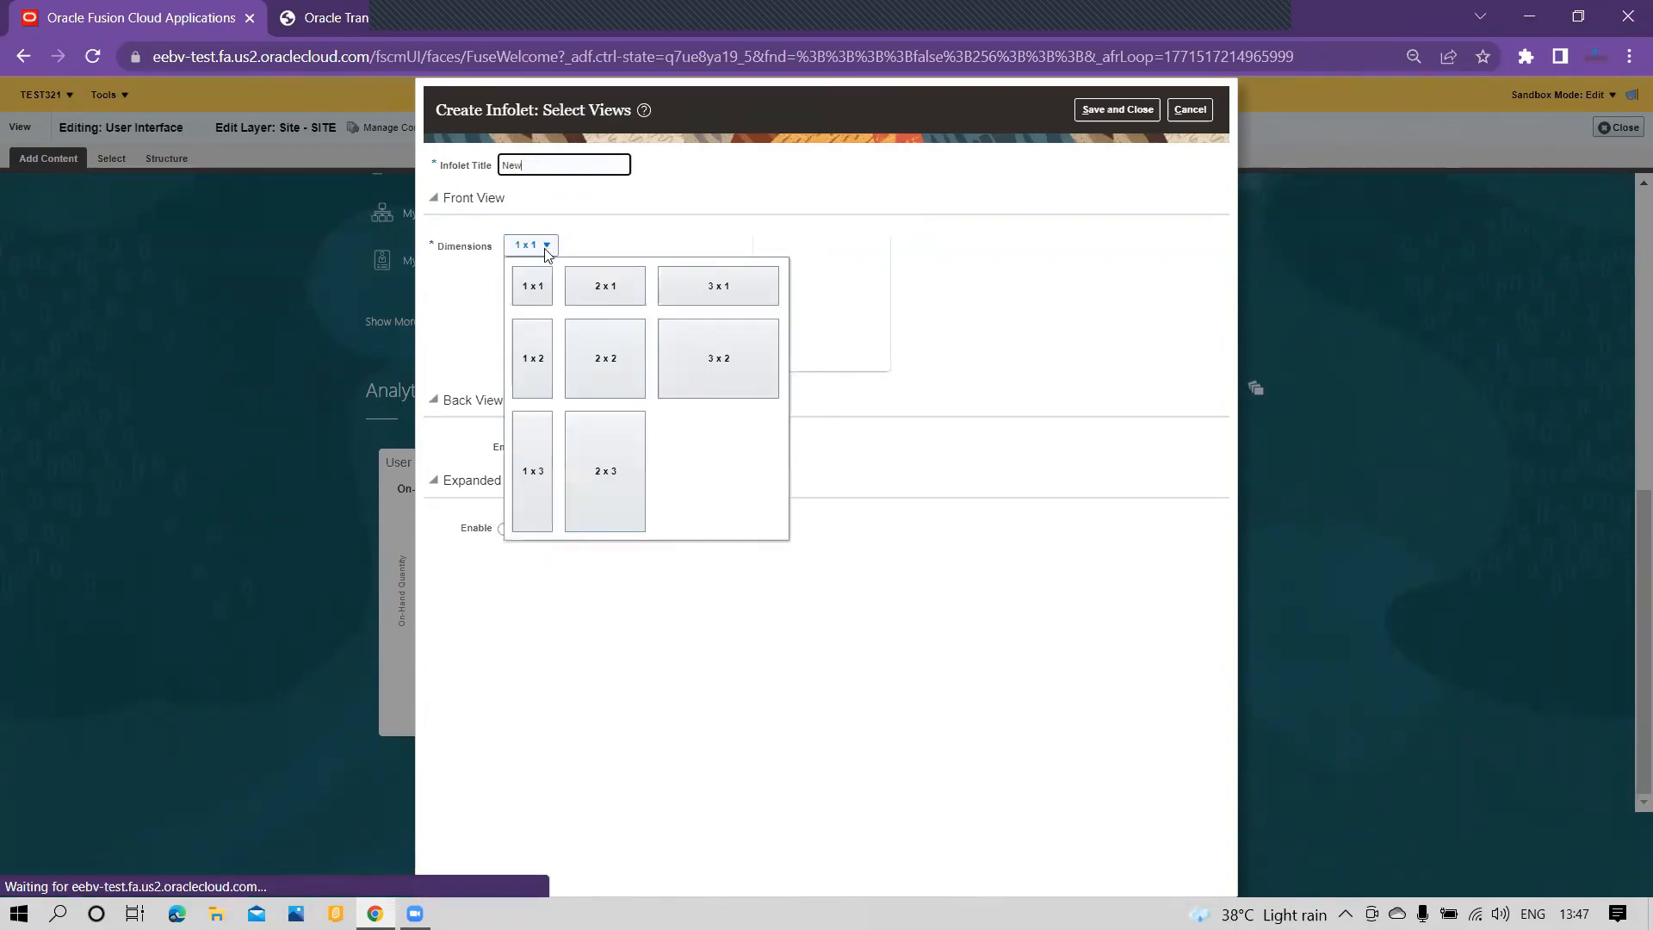
pyautogui.click(603, 344)
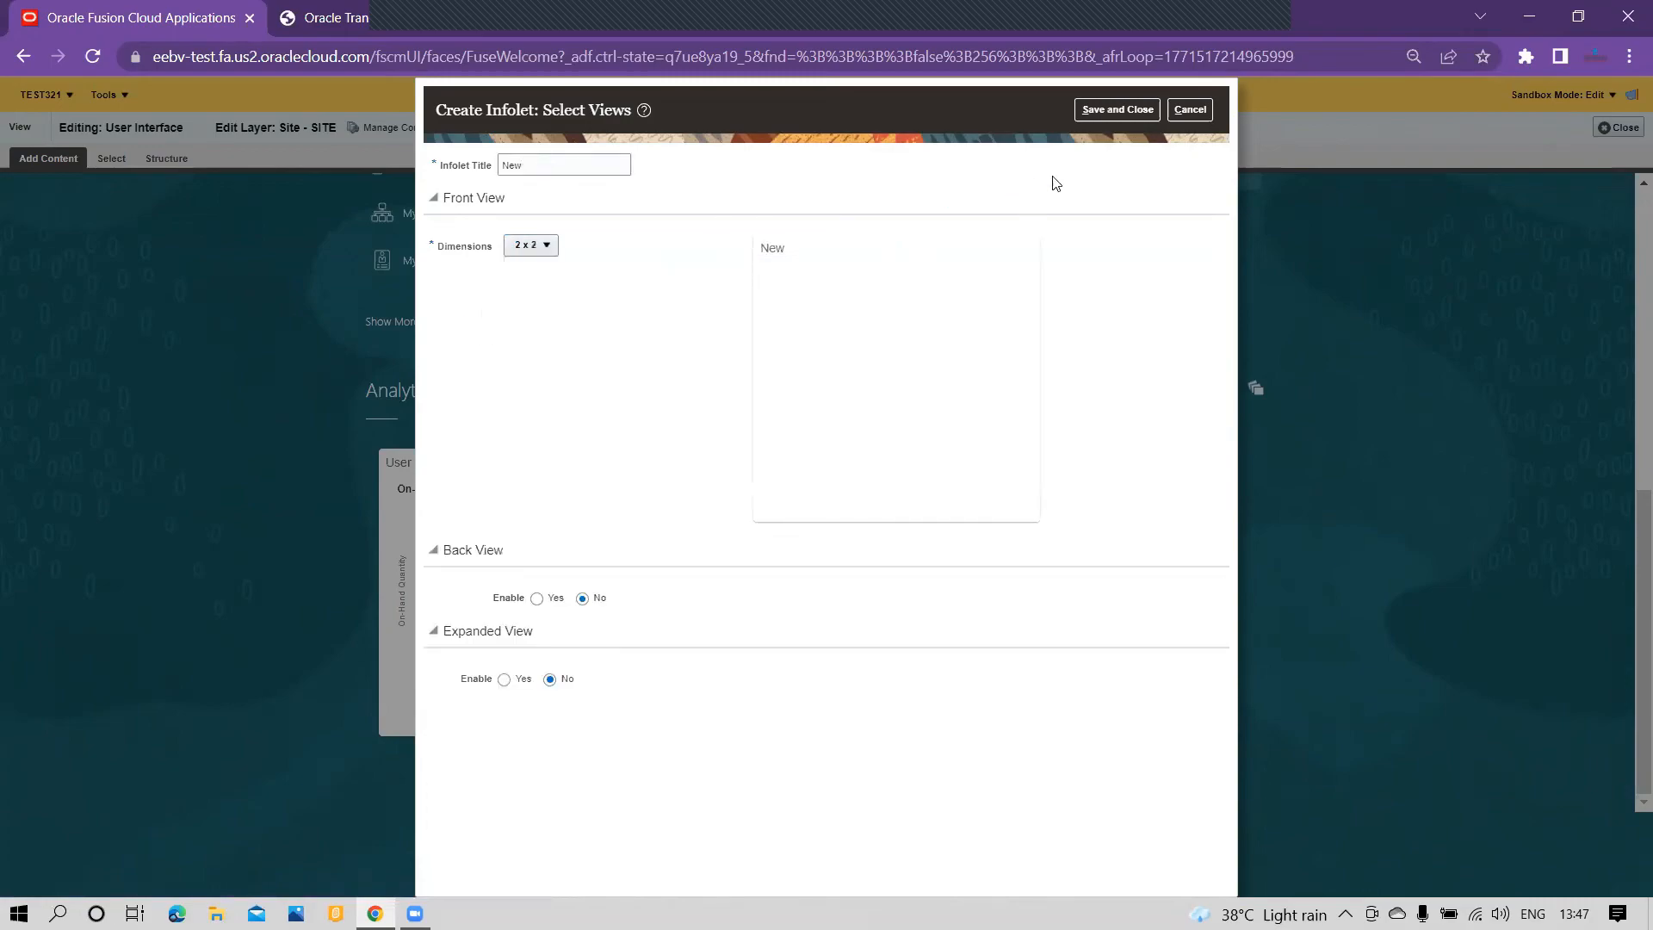
pyautogui.click(1119, 111)
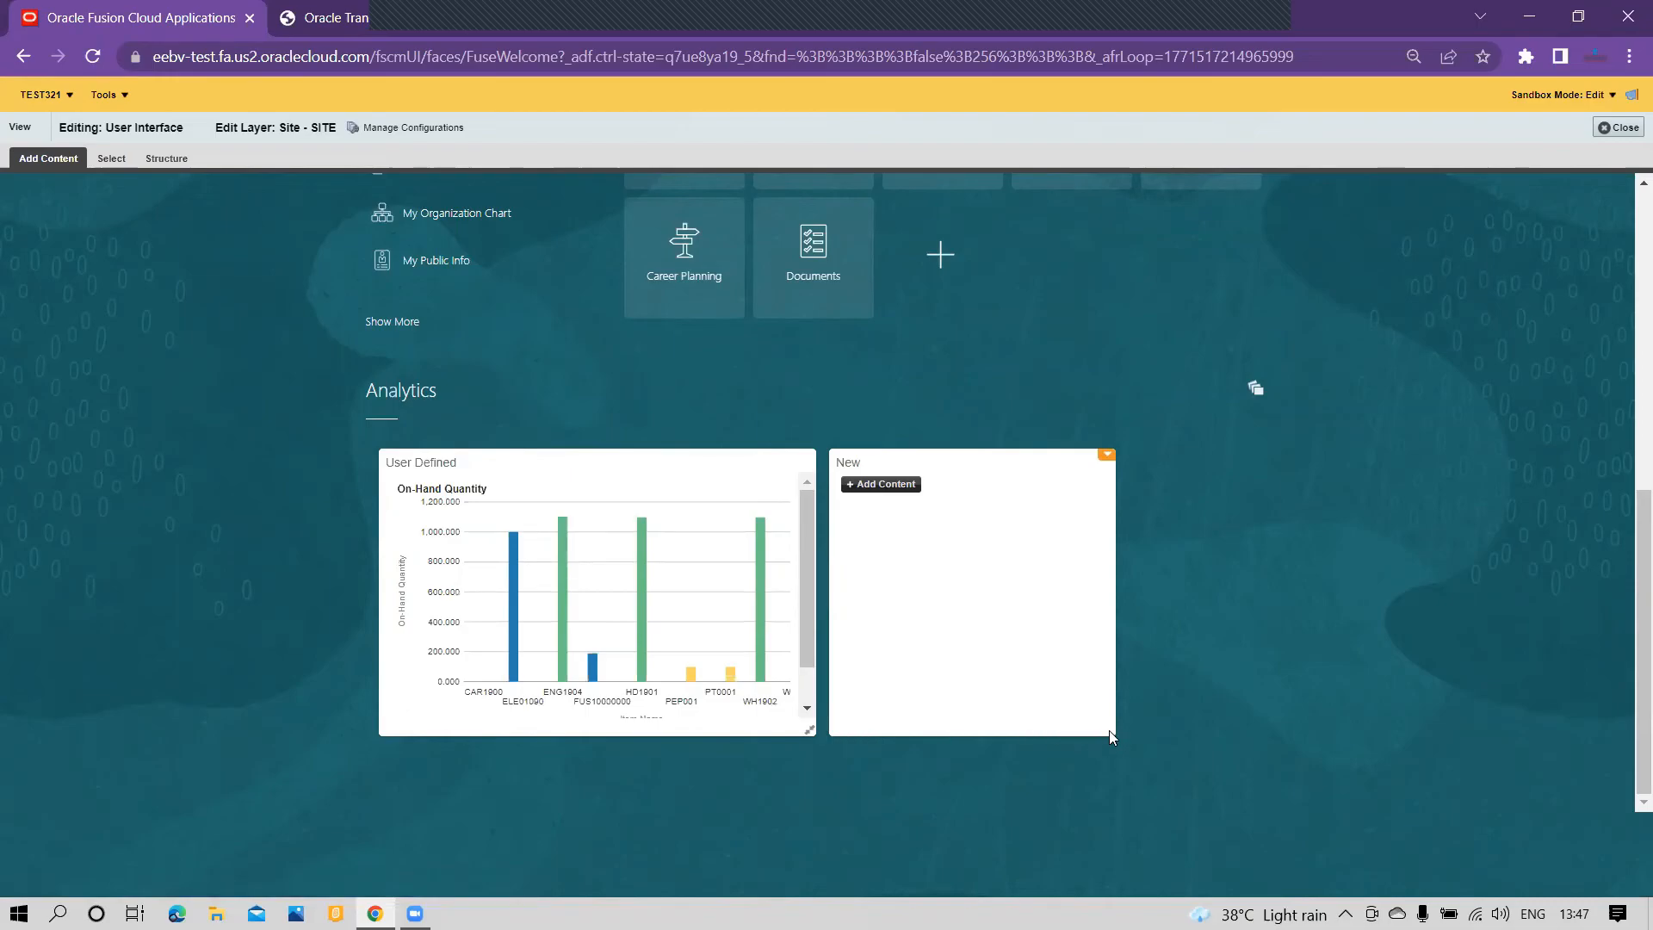
# Step: Add the Order New report from the OBIEERepository's Shared Folders/Custom/COUNT folder as content of the New infolet
pyautogui.click(884, 486)
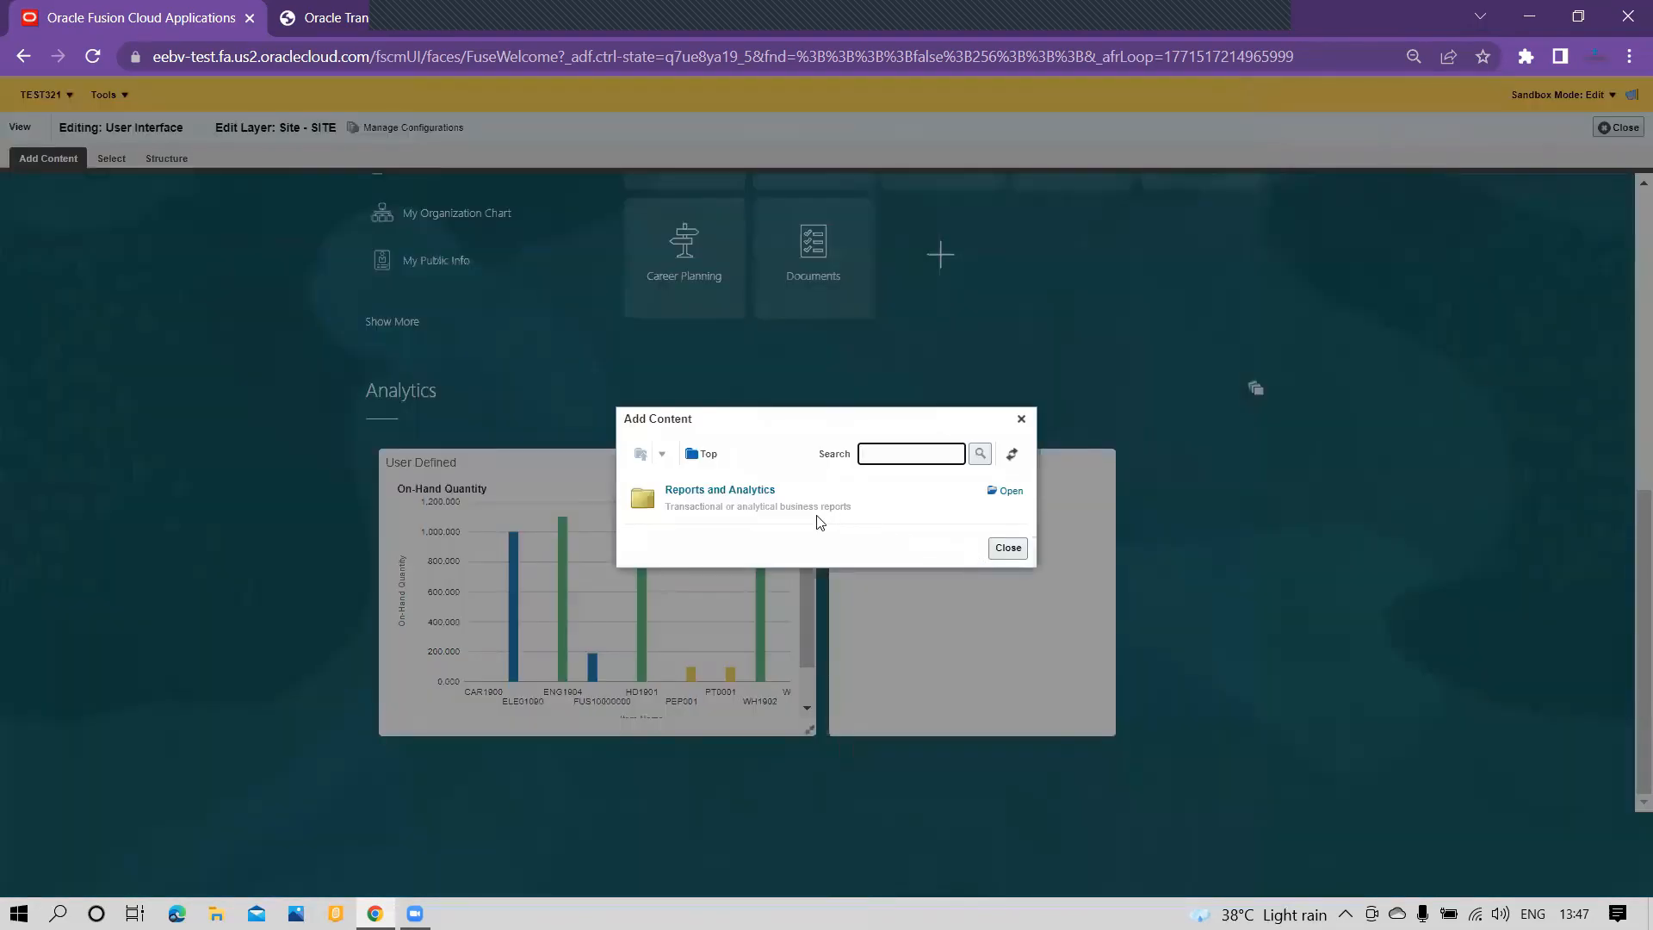
pyautogui.click(713, 489)
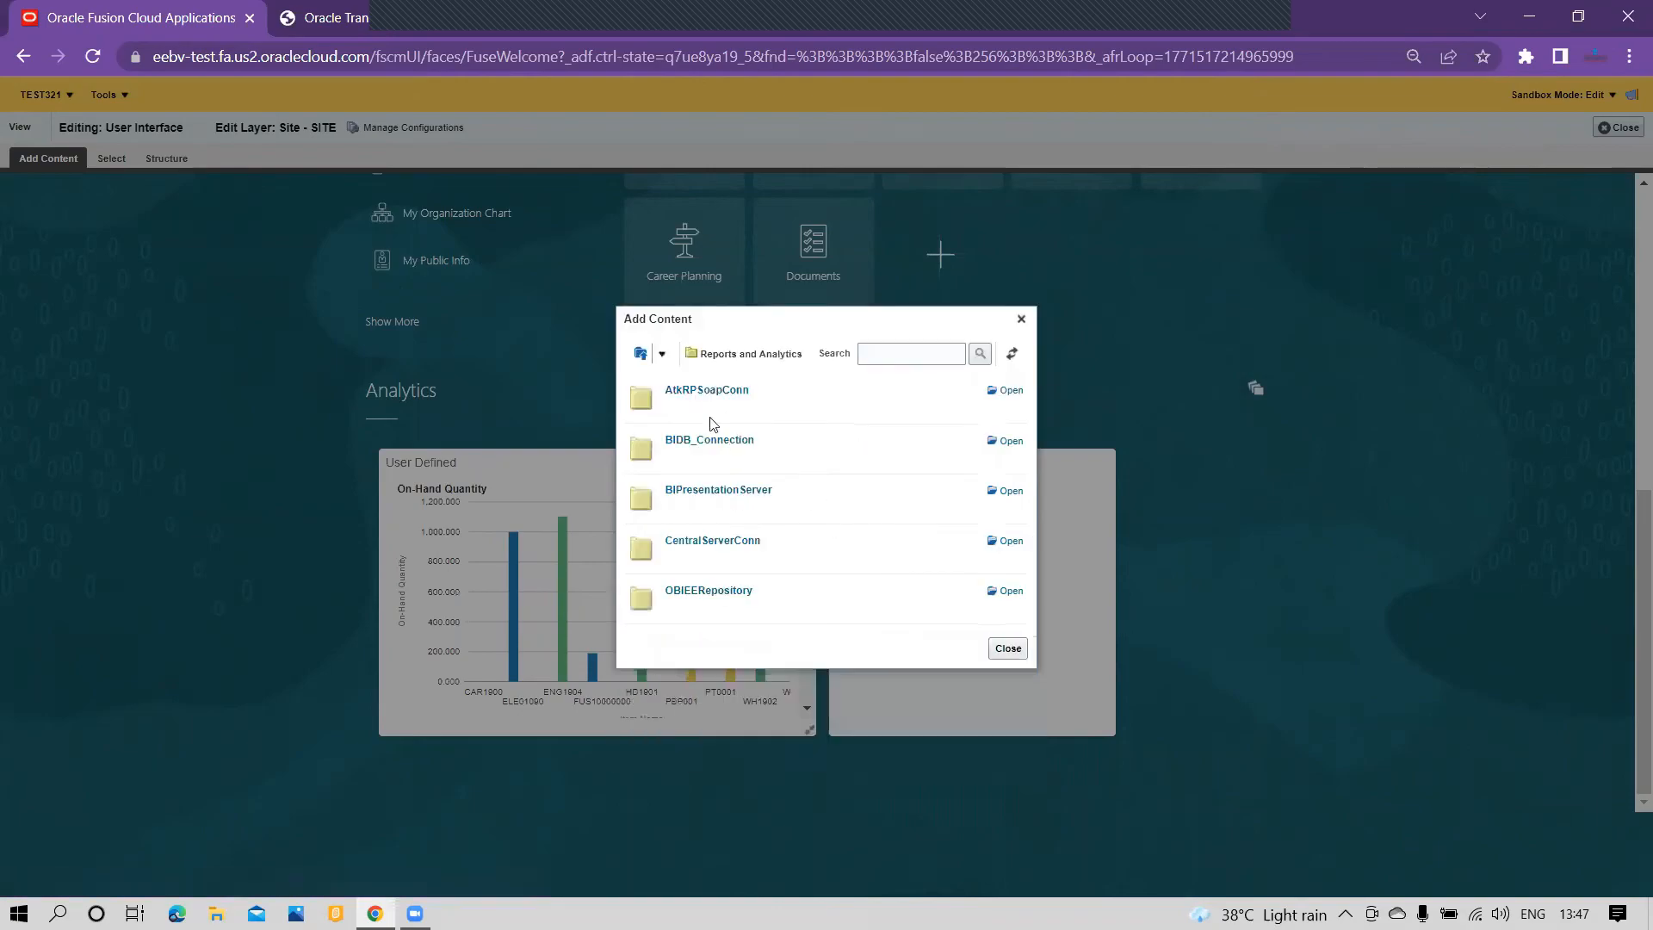
pyautogui.click(718, 594)
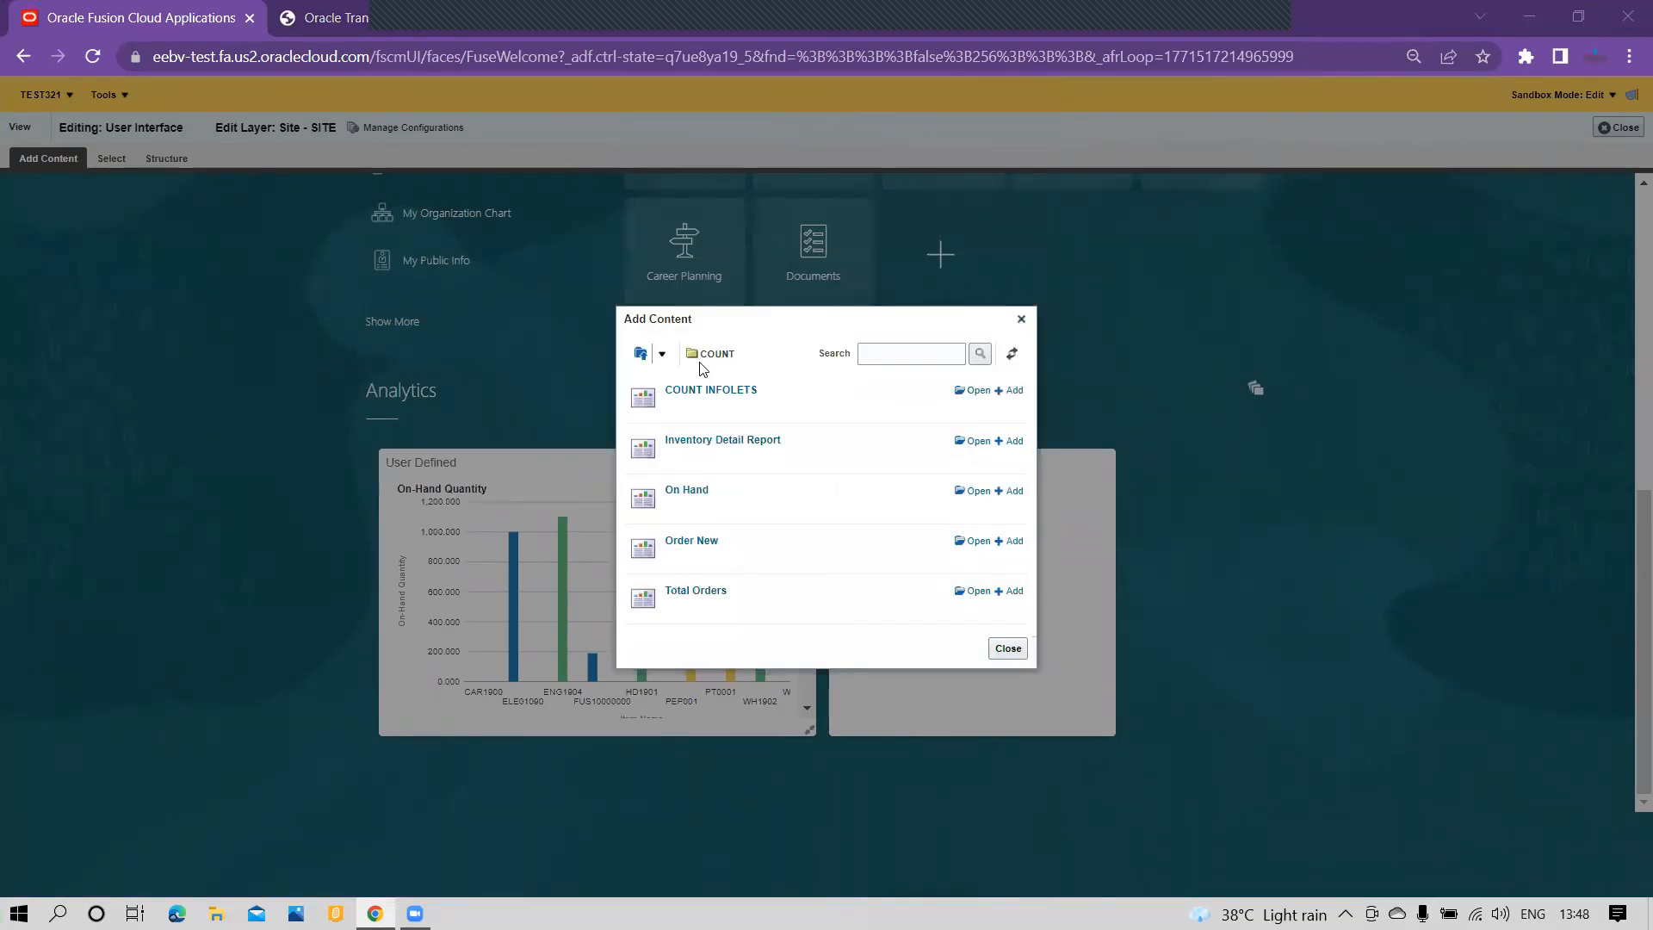
pyautogui.click(662, 353)
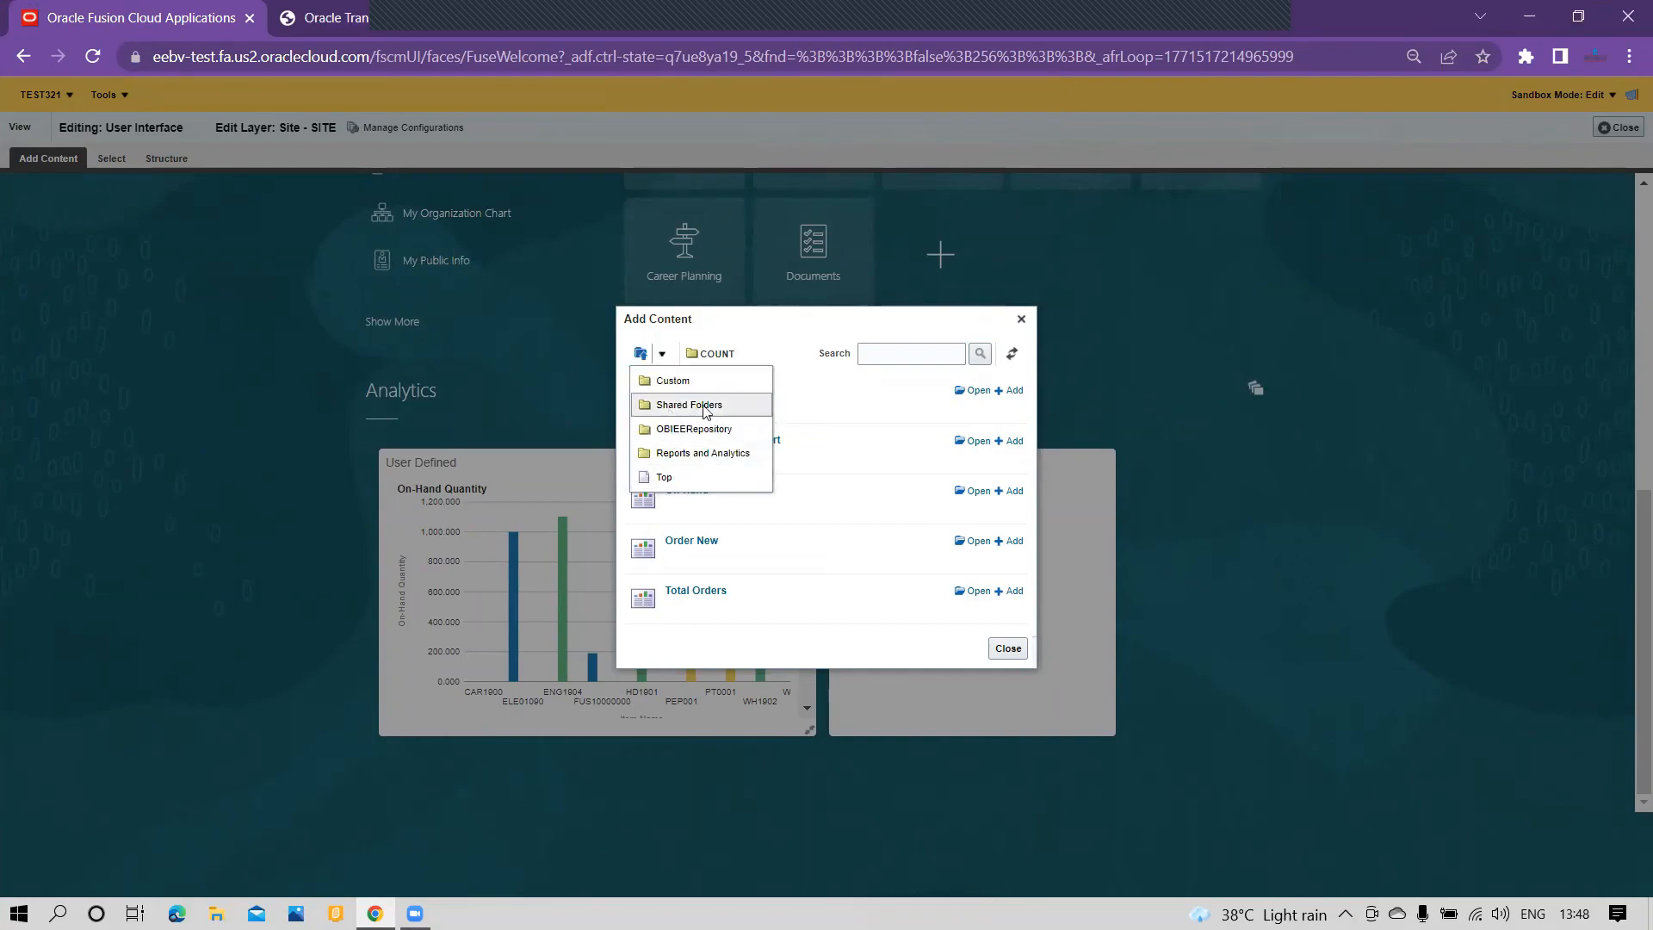
pyautogui.click(783, 330)
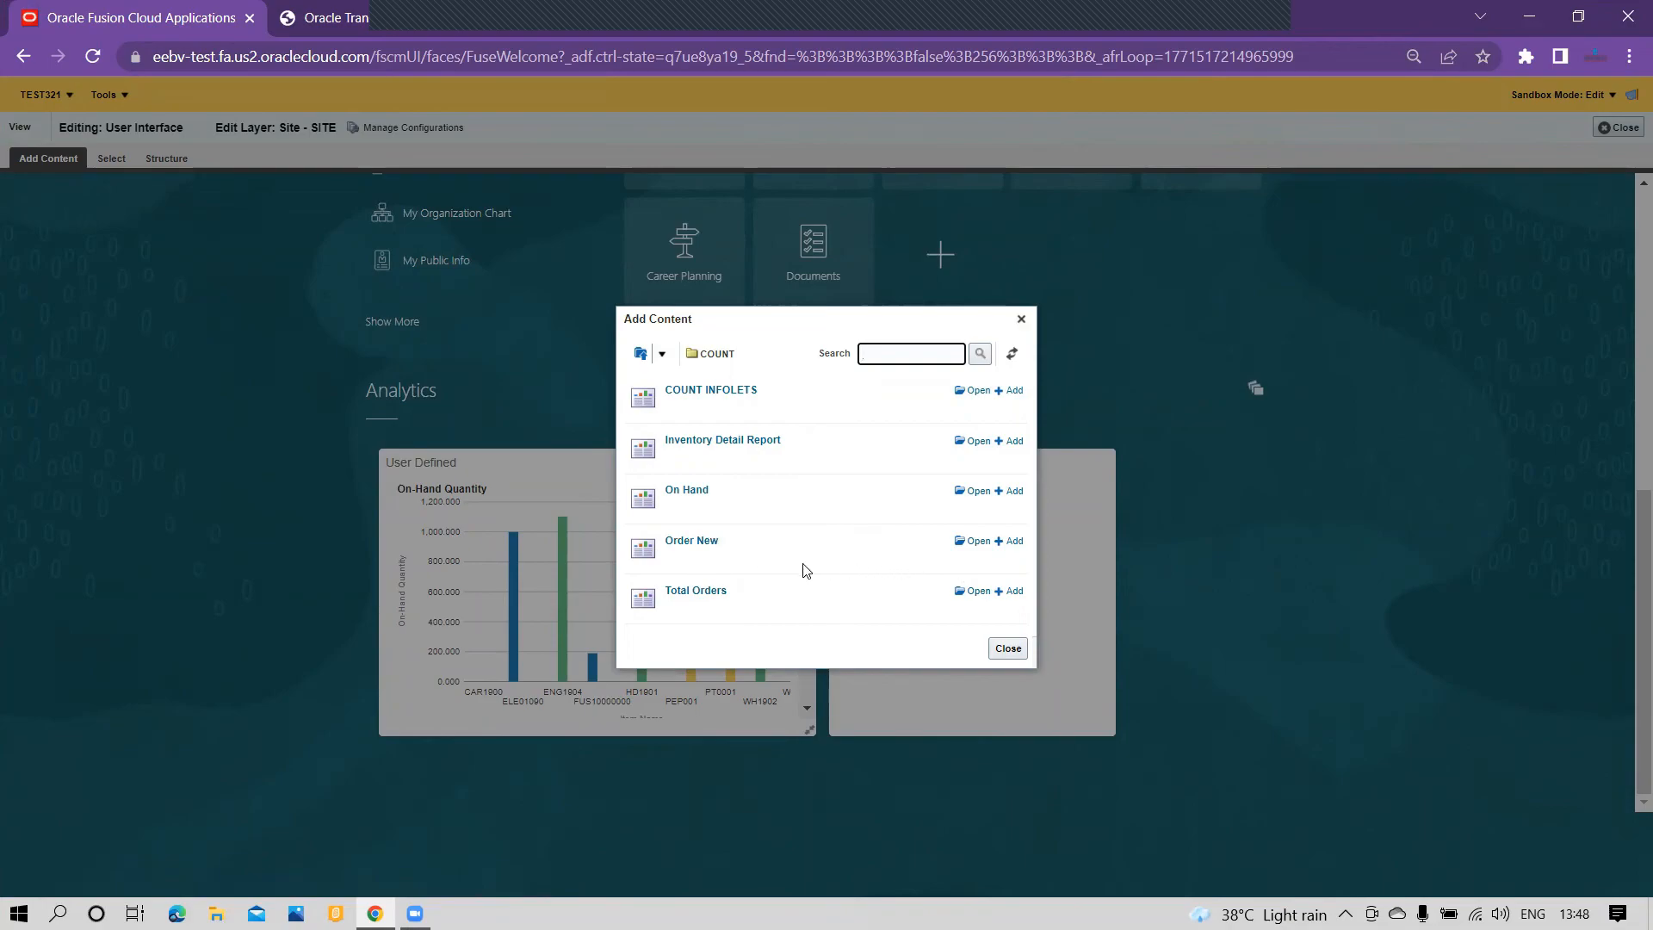
pyautogui.click(1024, 543)
pyautogui.moveTo(885, 330); pyautogui.dragTo(603, 333)
pyautogui.click(726, 650)
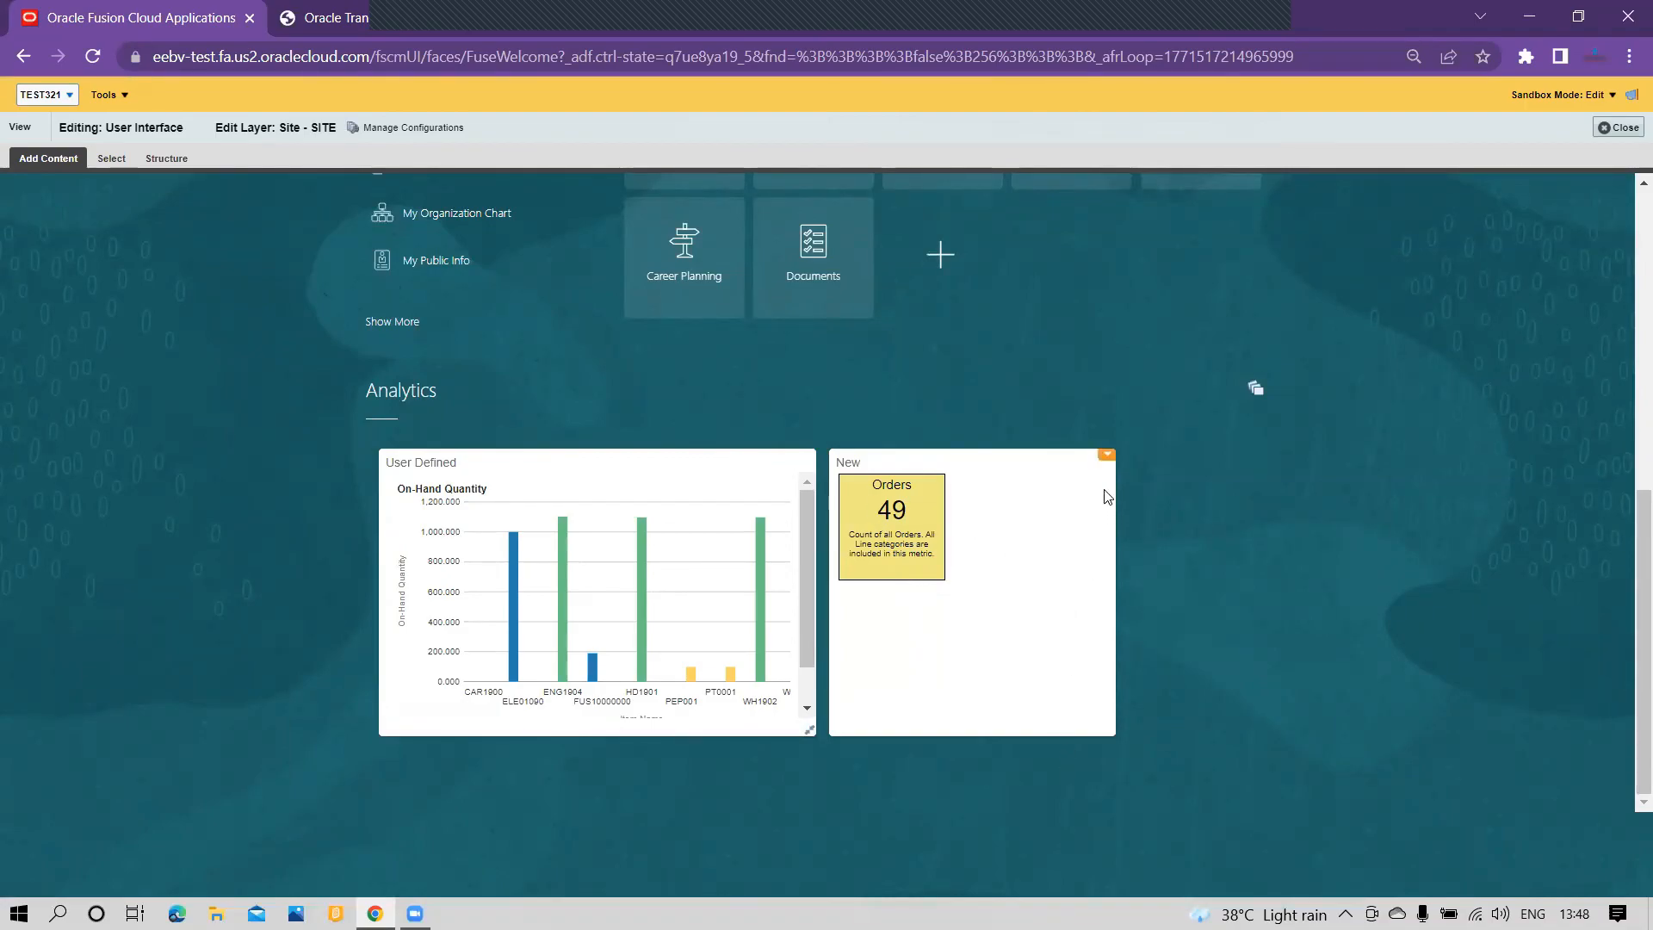
# Step: Resize the New infolet's front view to 1 x 1 and save its title and views
pyautogui.click(1107, 457)
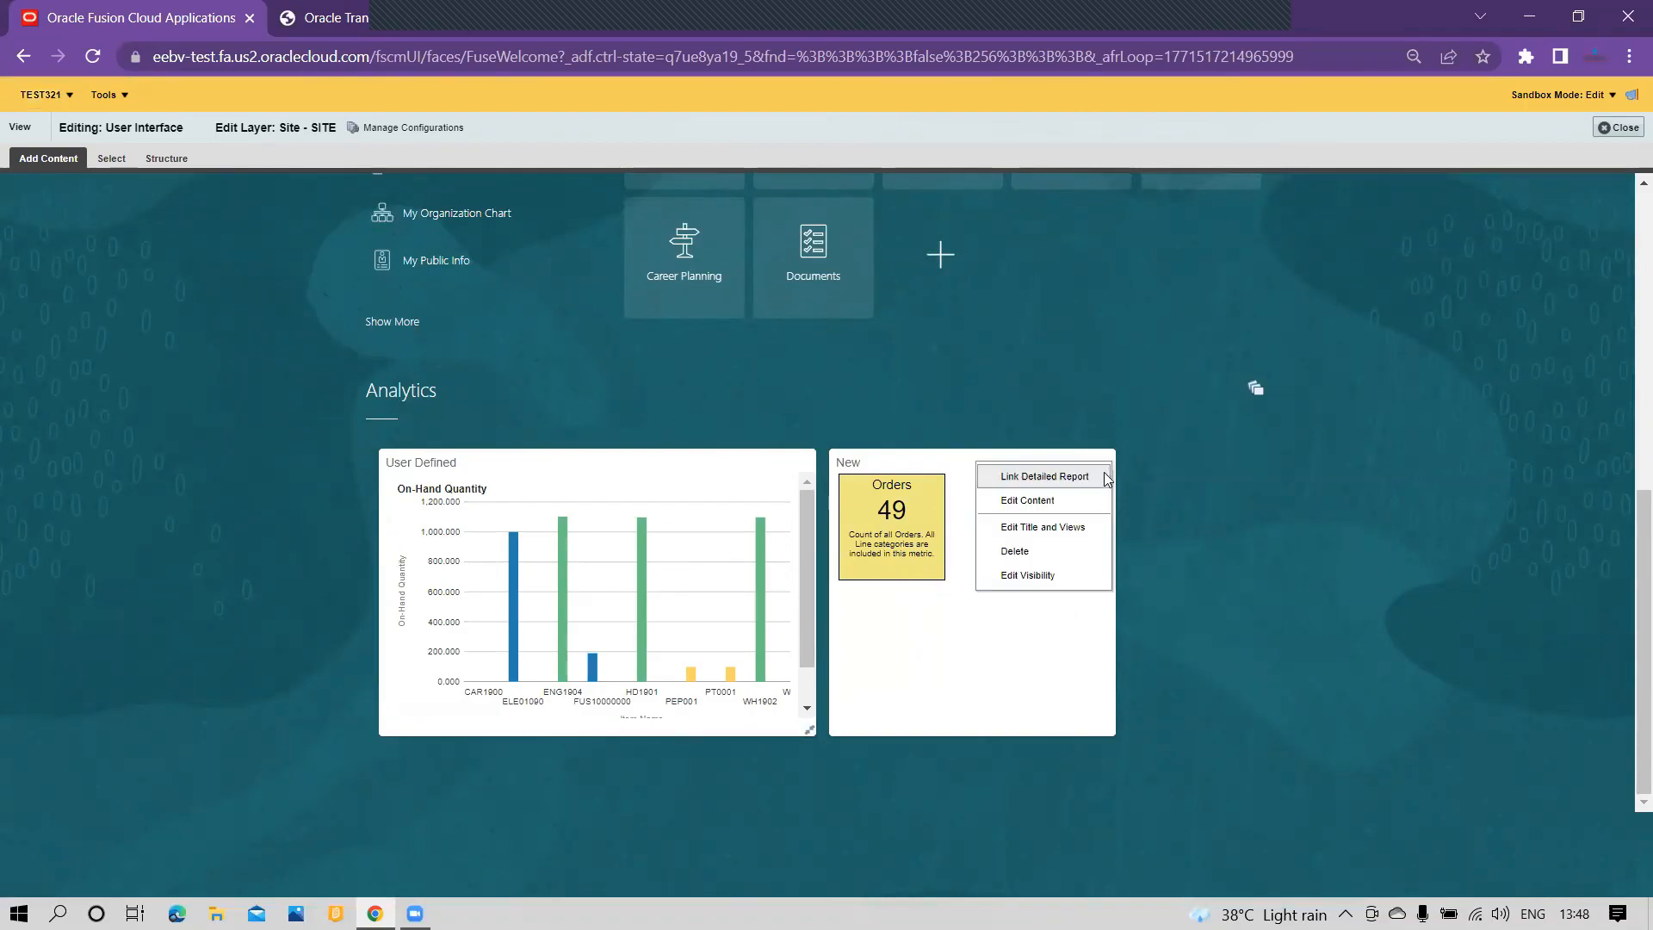
pyautogui.click(1054, 528)
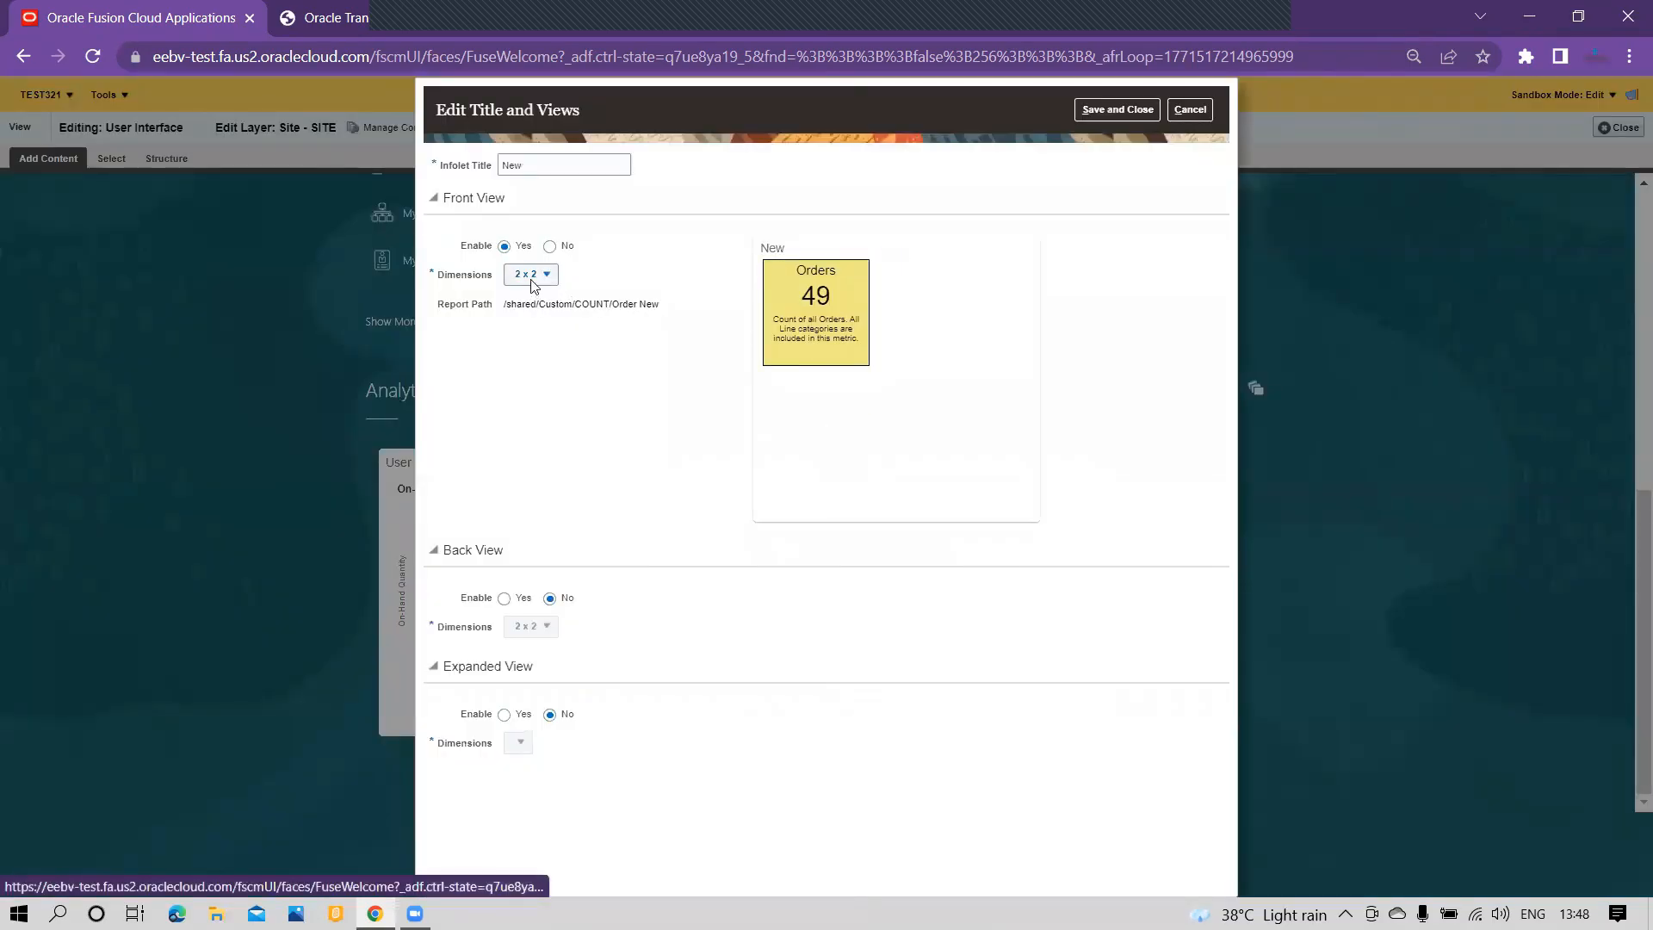
pyautogui.click(532, 277)
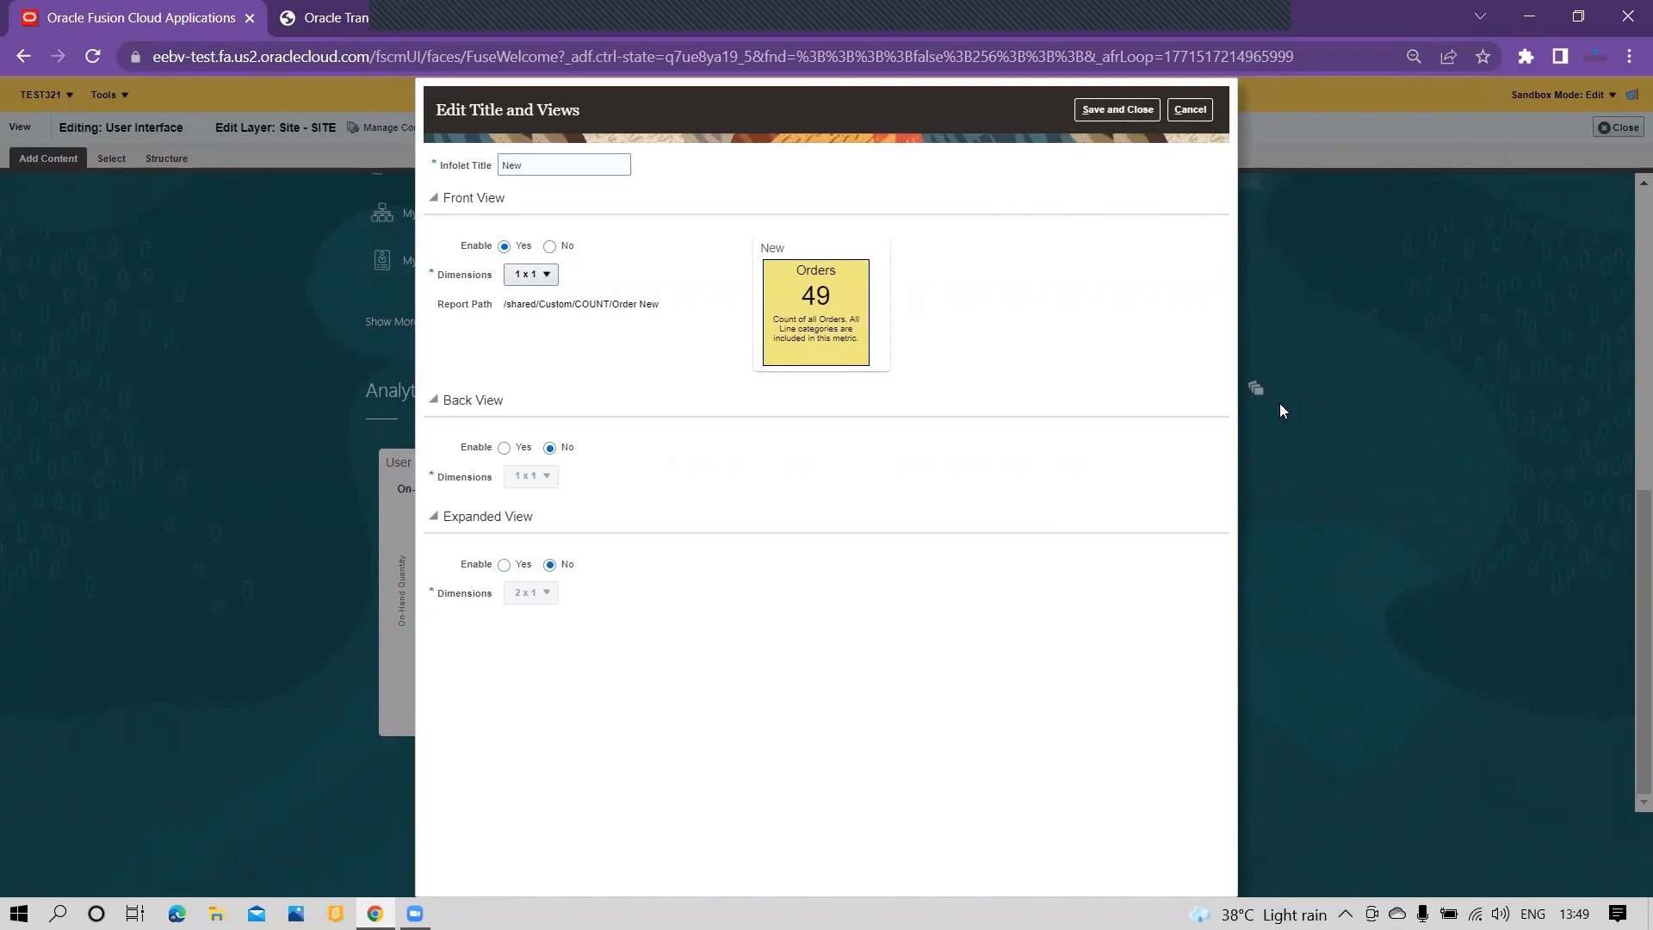
pyautogui.click(1125, 110)
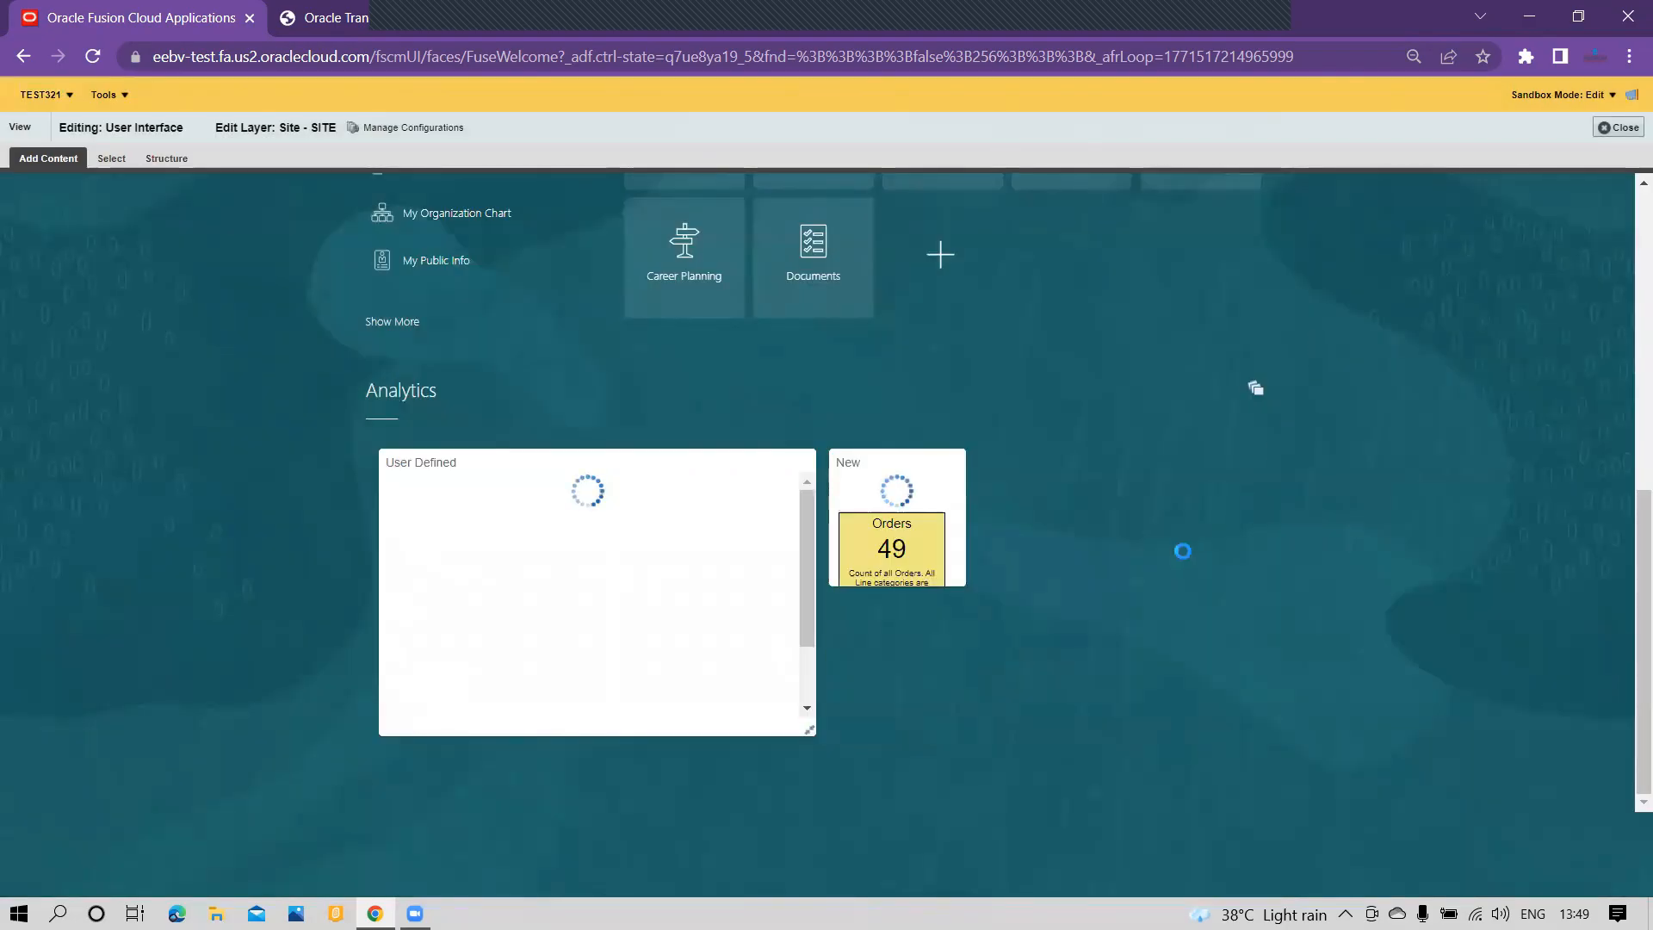